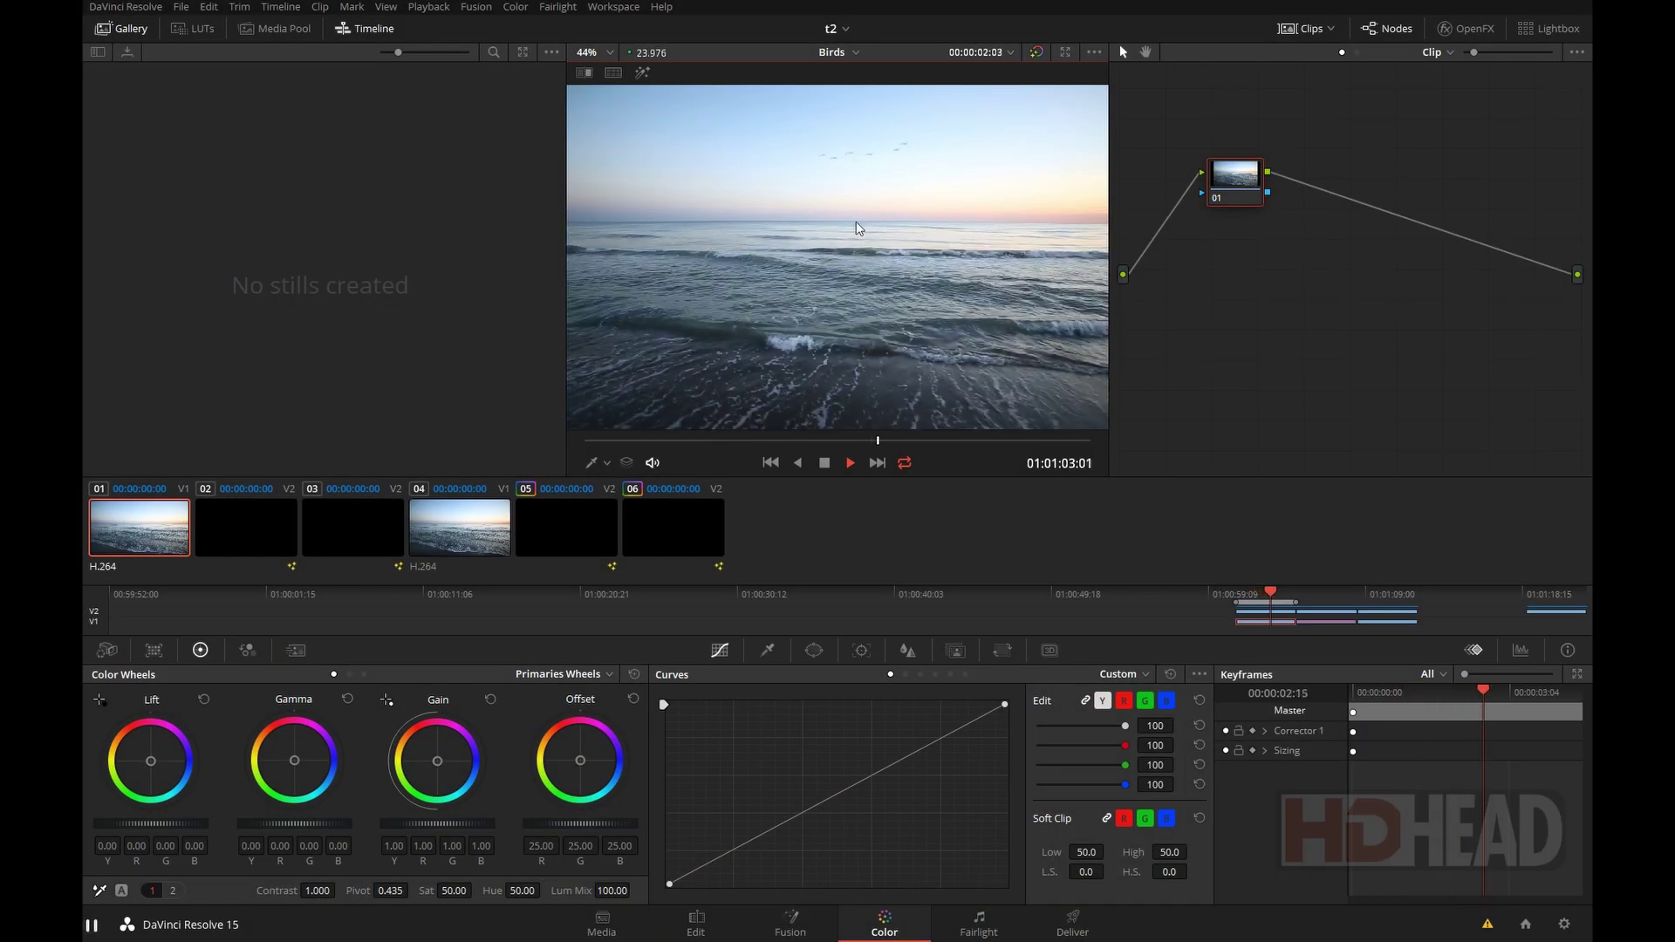
# Play back the finished Birds timeline and zoom in on the flying birds, with and without the sea footage
pyautogui.press('space')
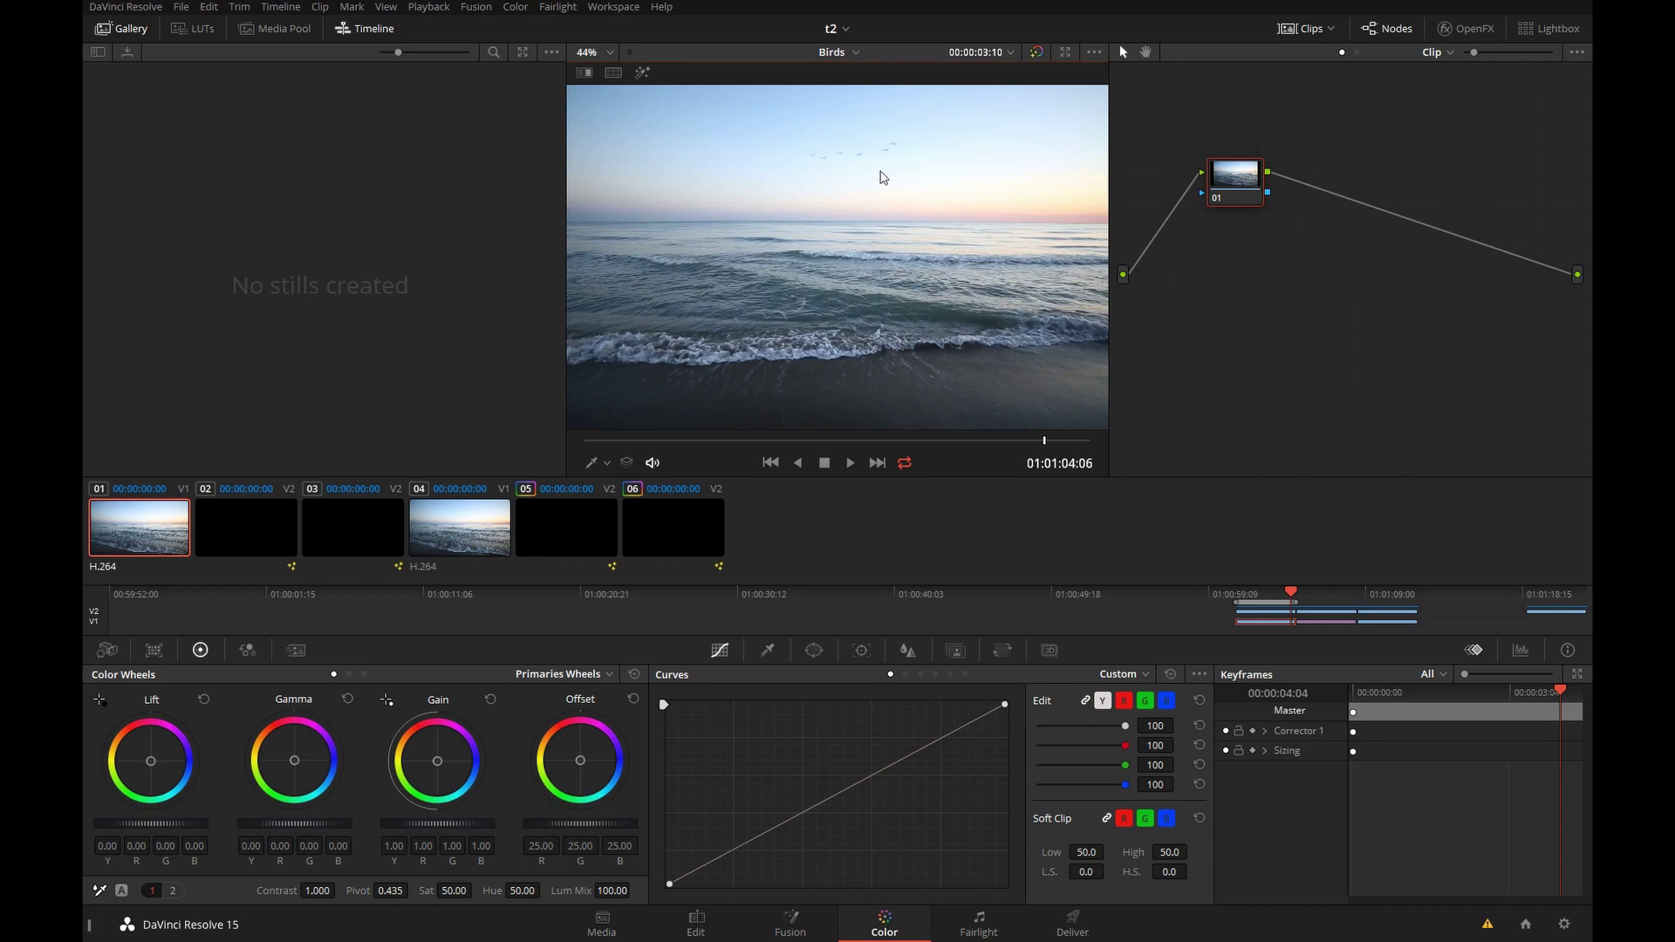
pyautogui.scroll(5, 881, 171)
pyautogui.moveTo(881, 171); pyautogui.dragTo(820, 252, button='middle')
pyautogui.press('space')
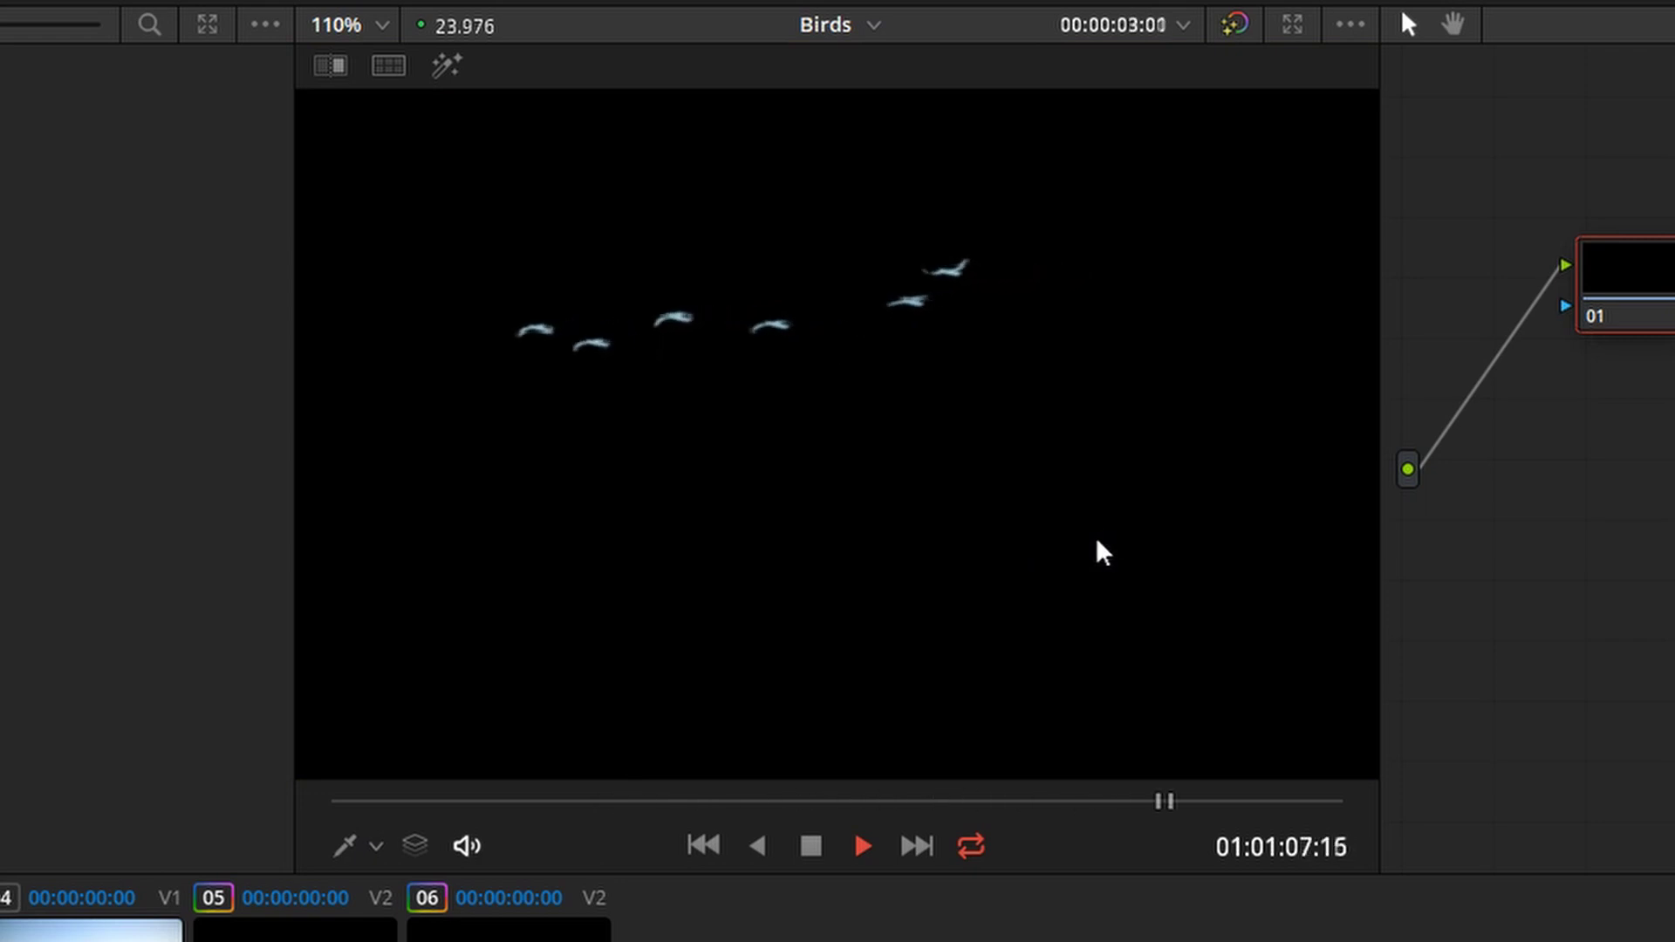
pyautogui.press('space')
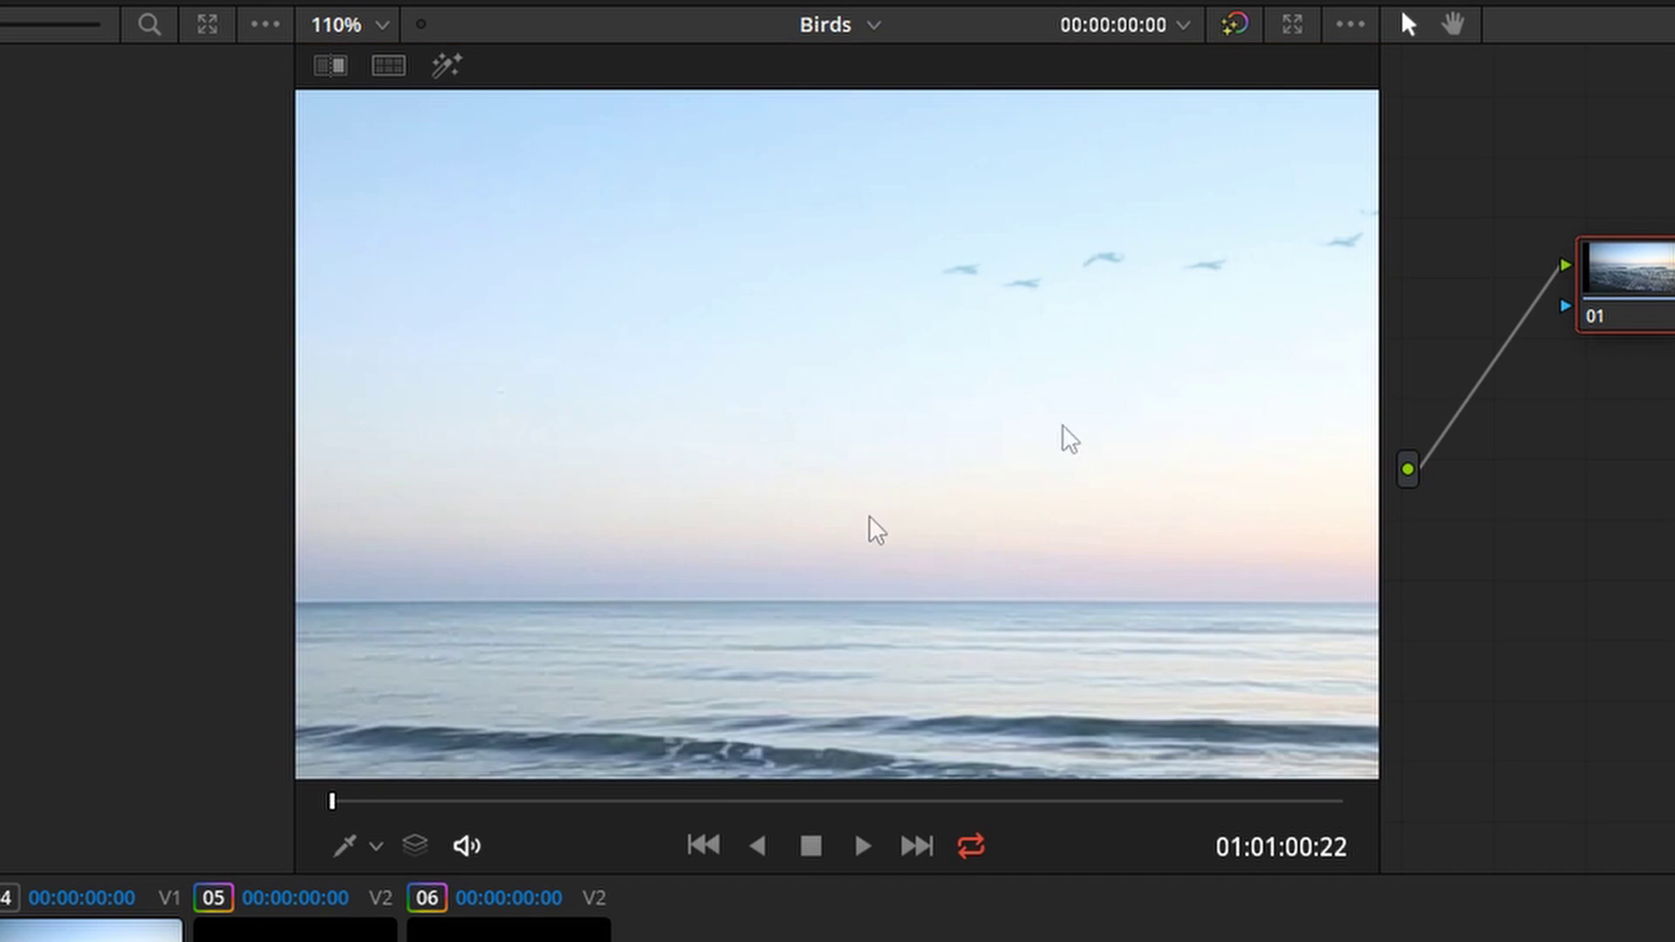
pyautogui.press('space')
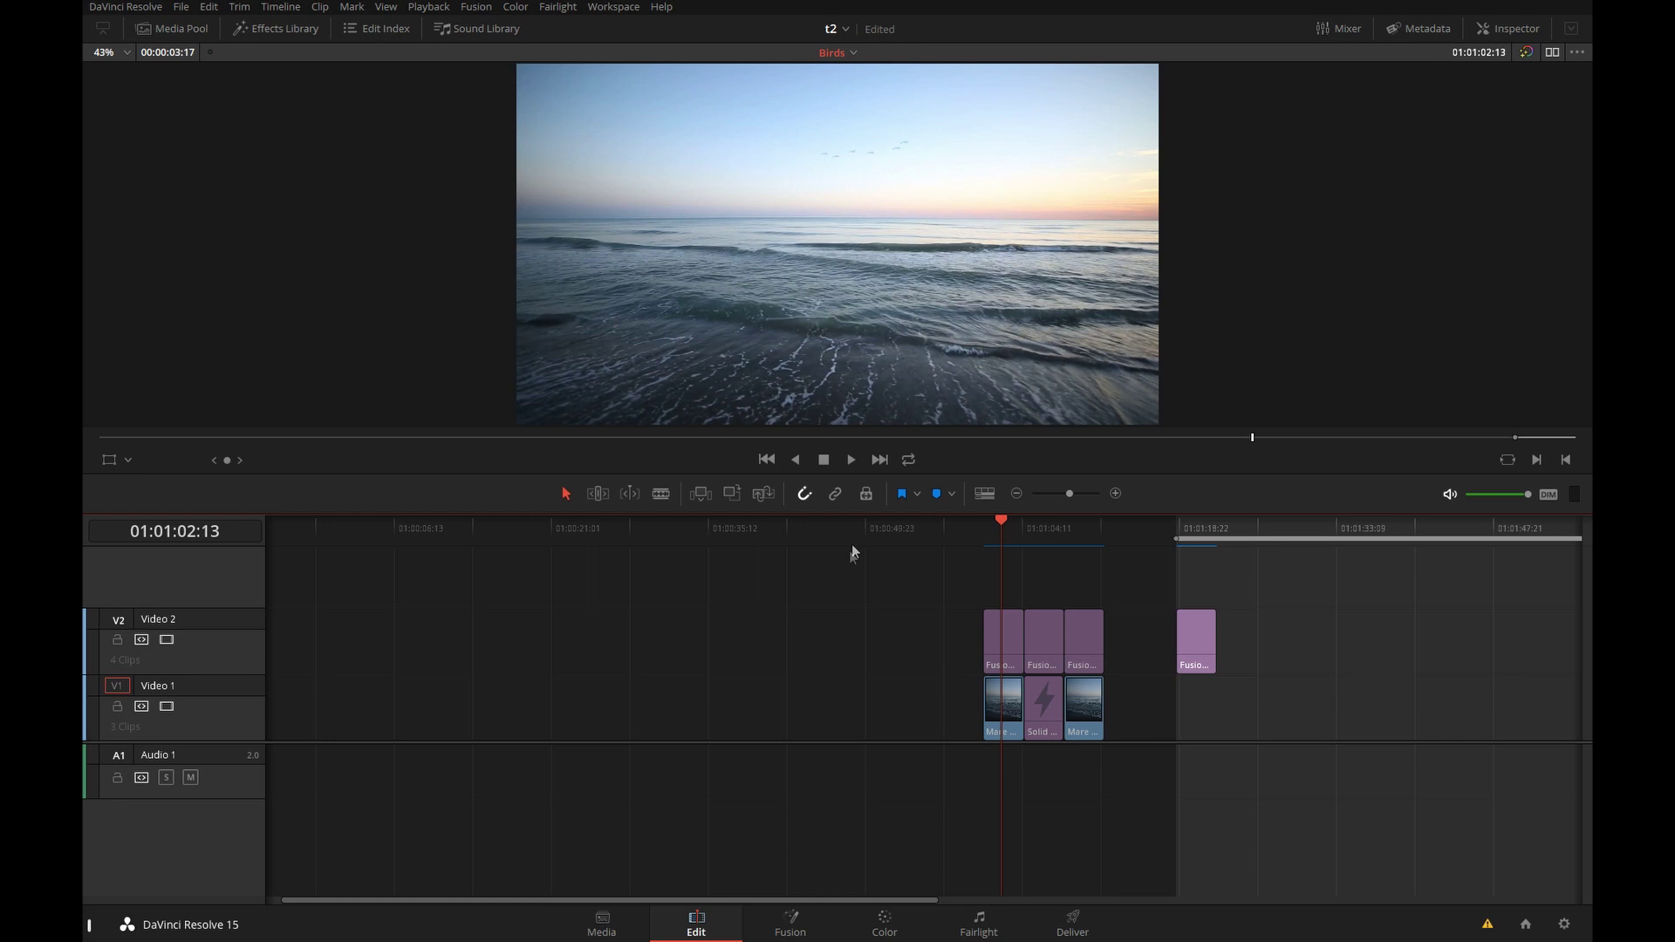
# Add a Fusion Composition generator to an empty stretch of Video 1 around 01:00:30:18 and open it for compositing
pyautogui.moveTo(853, 539); pyautogui.dragTo(668, 551)
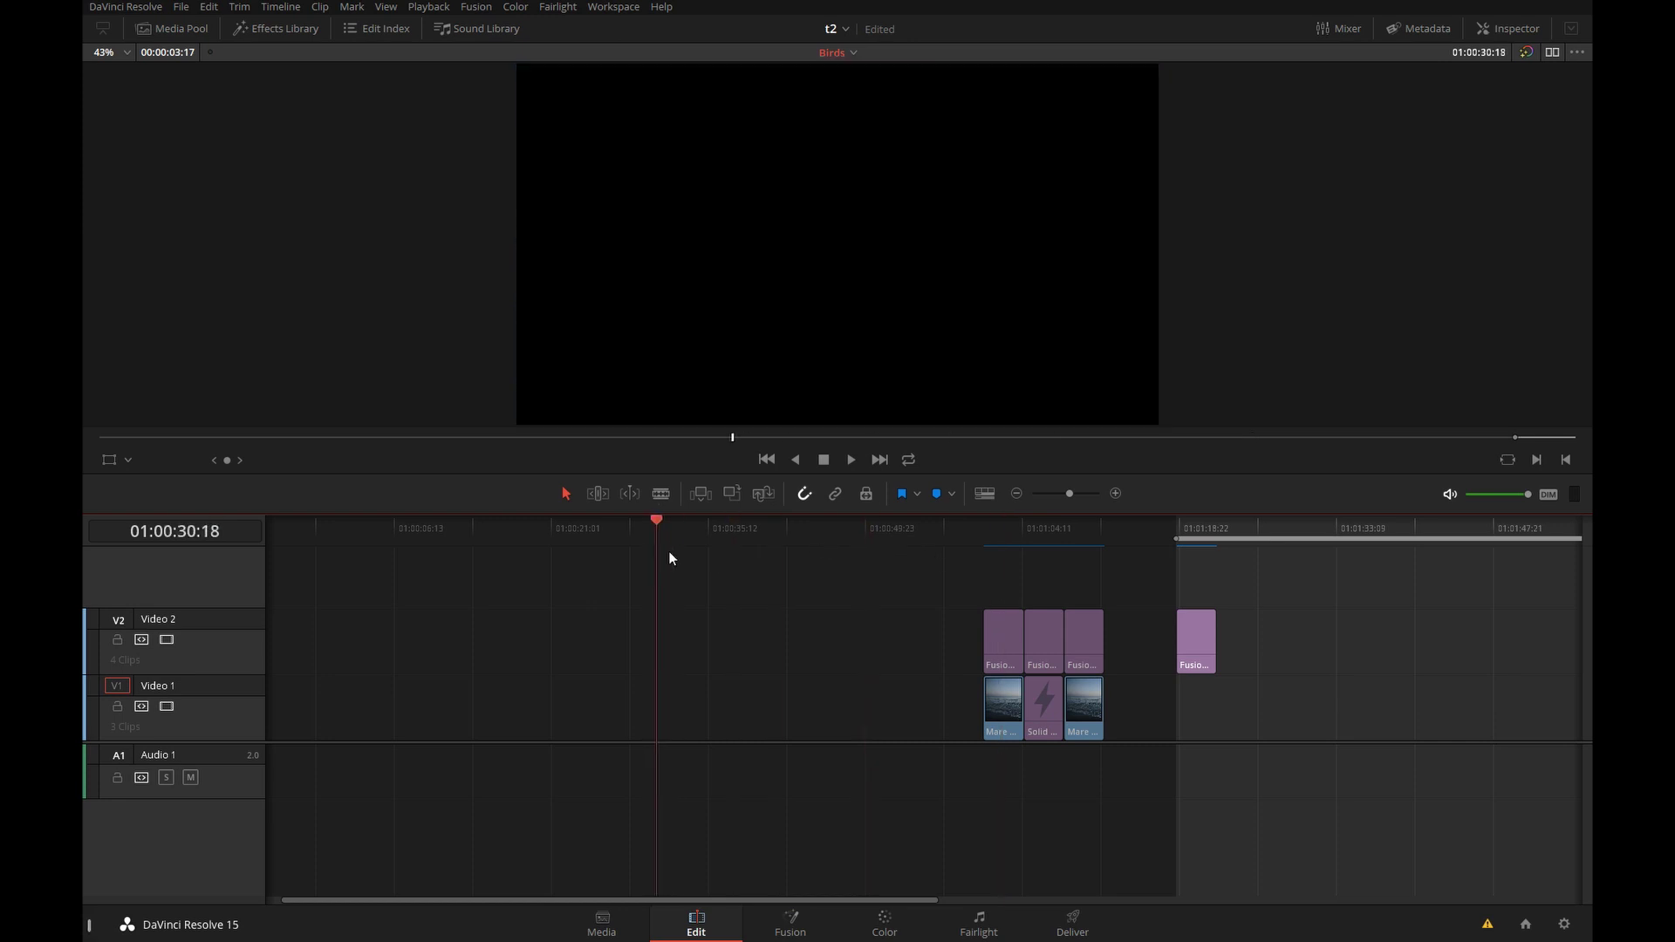
pyautogui.click(273, 31)
pyautogui.click(419, 51)
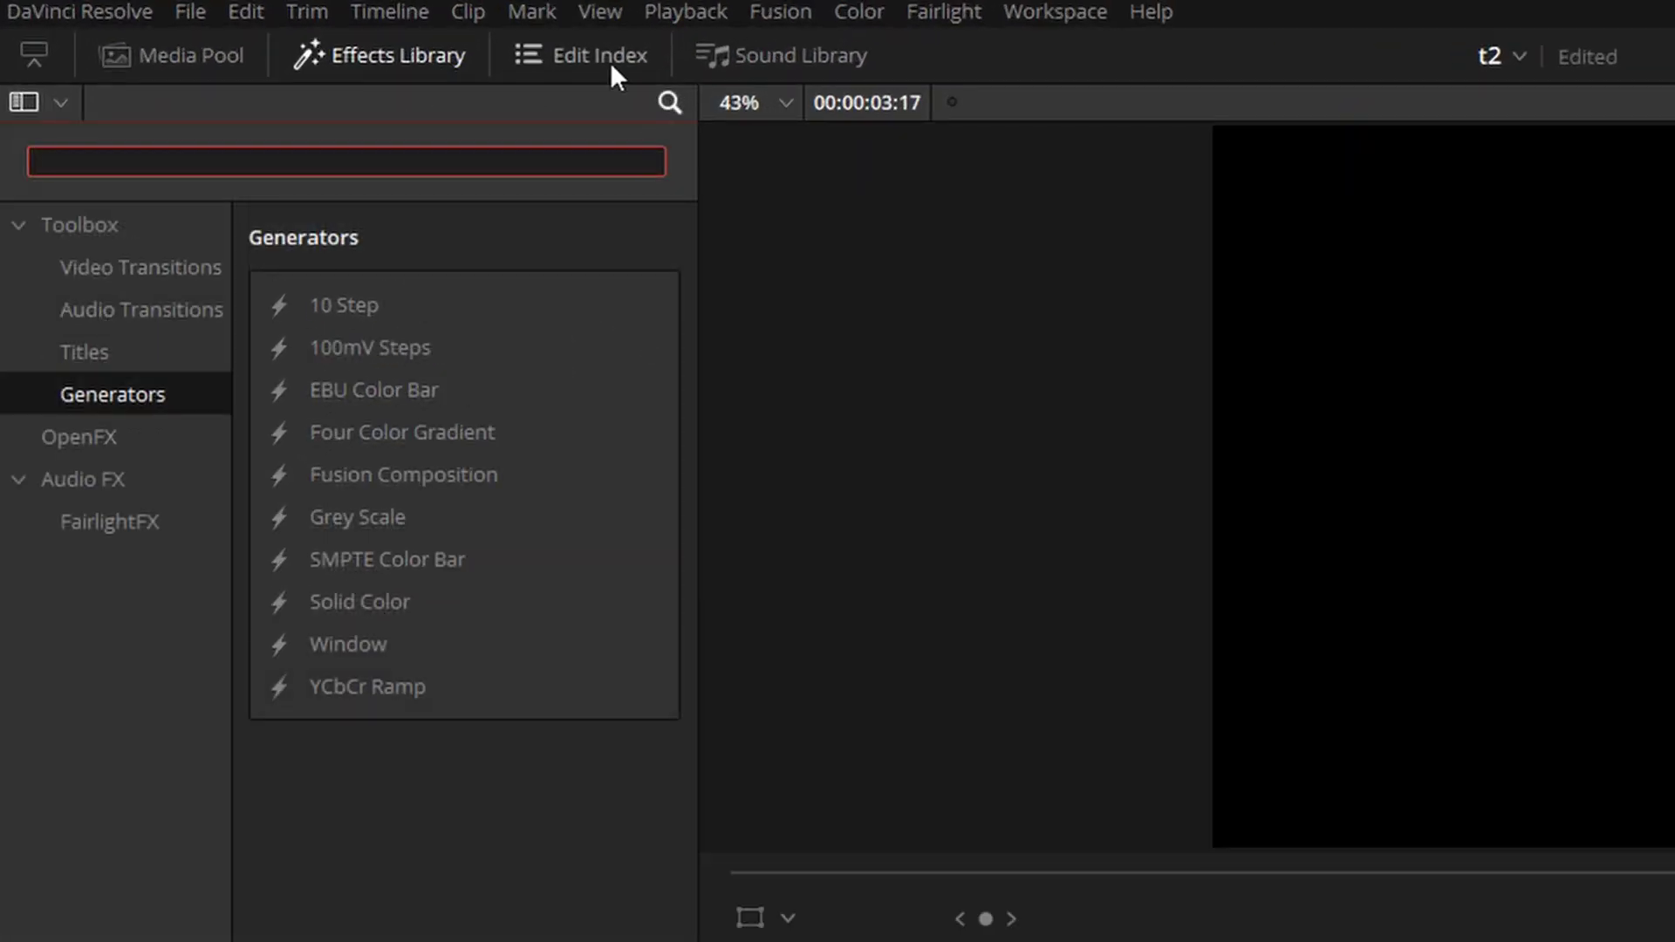
pyautogui.write('fus')
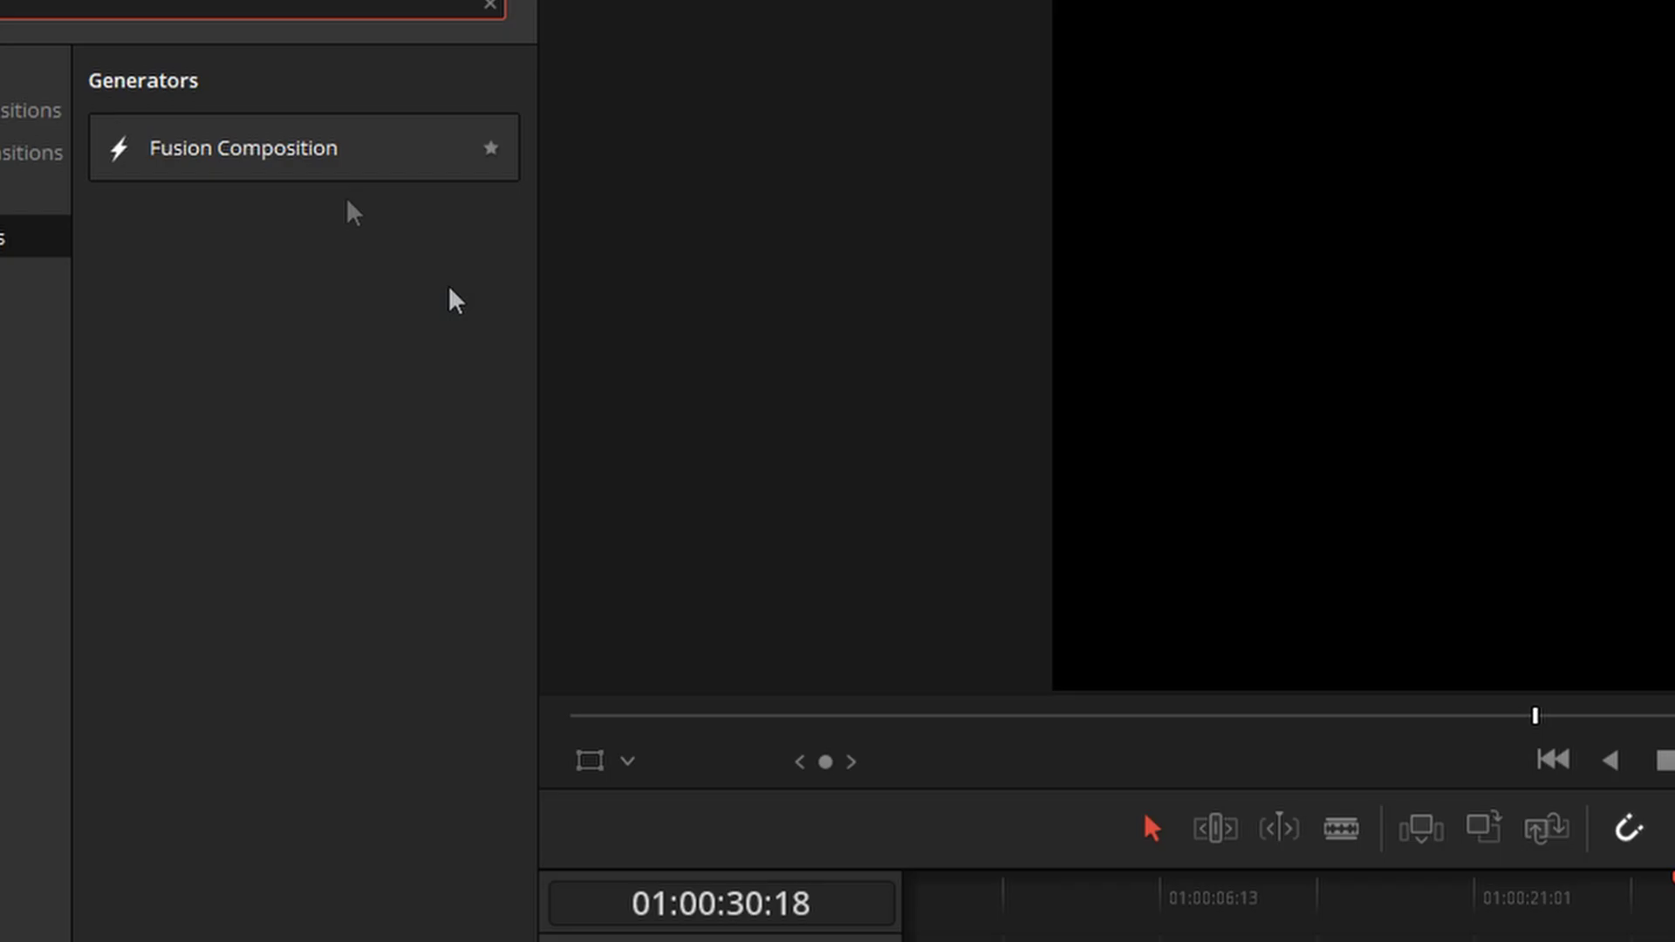
pyautogui.moveTo(305, 148); pyautogui.dragTo(849, 506)
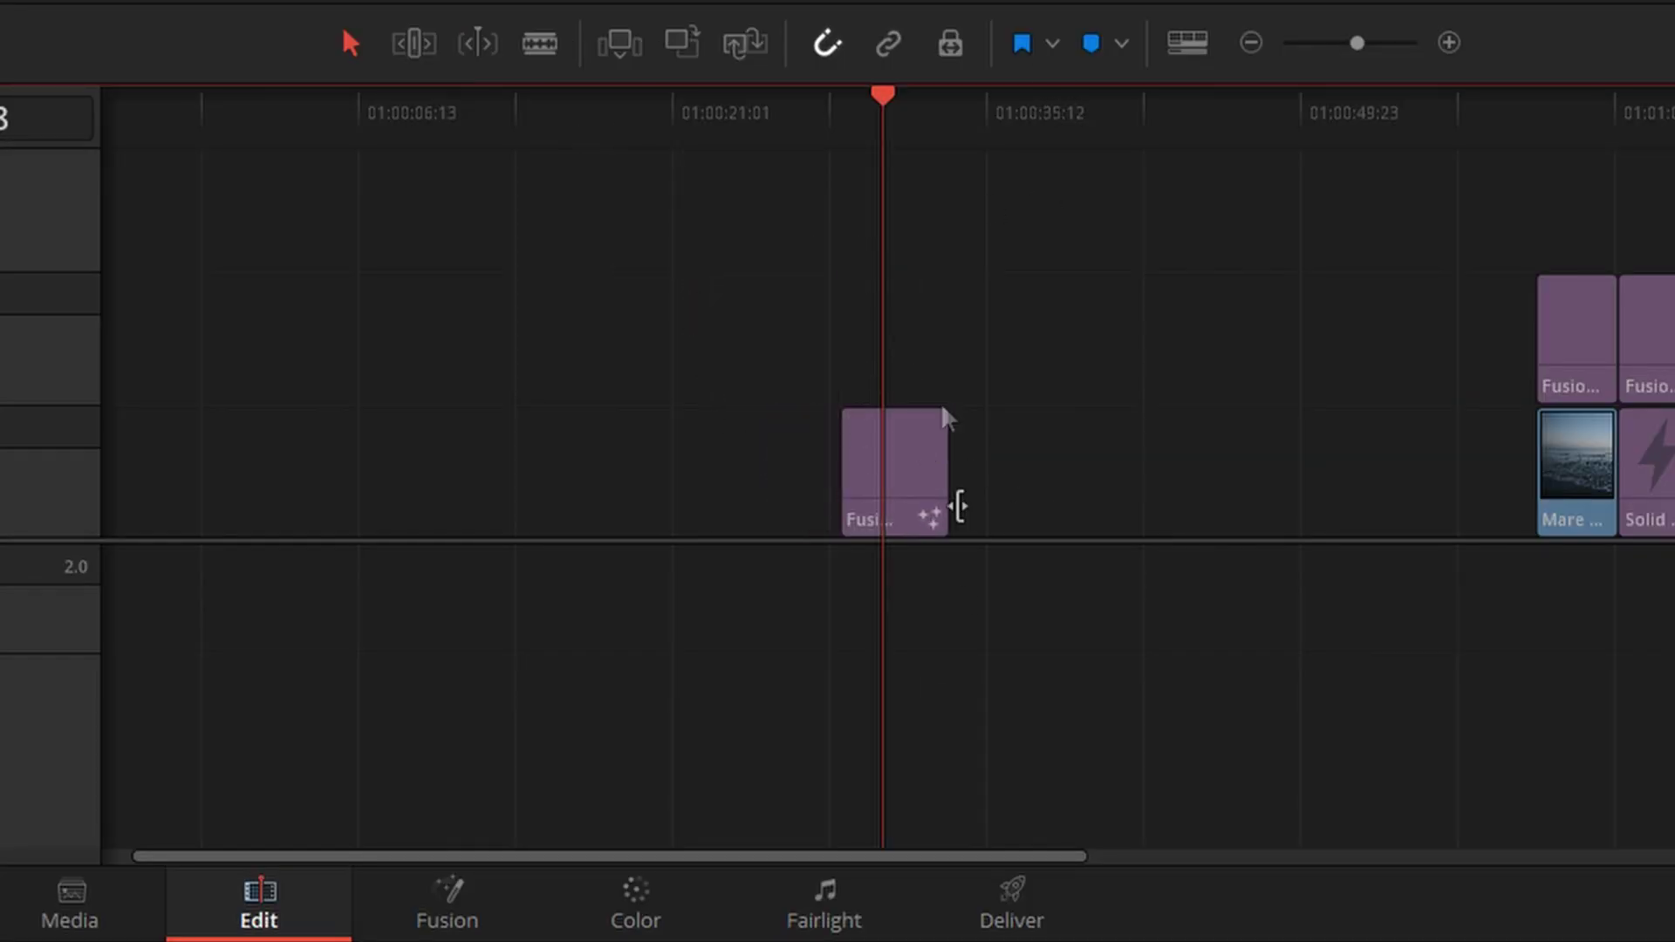
pyautogui.click(456, 911)
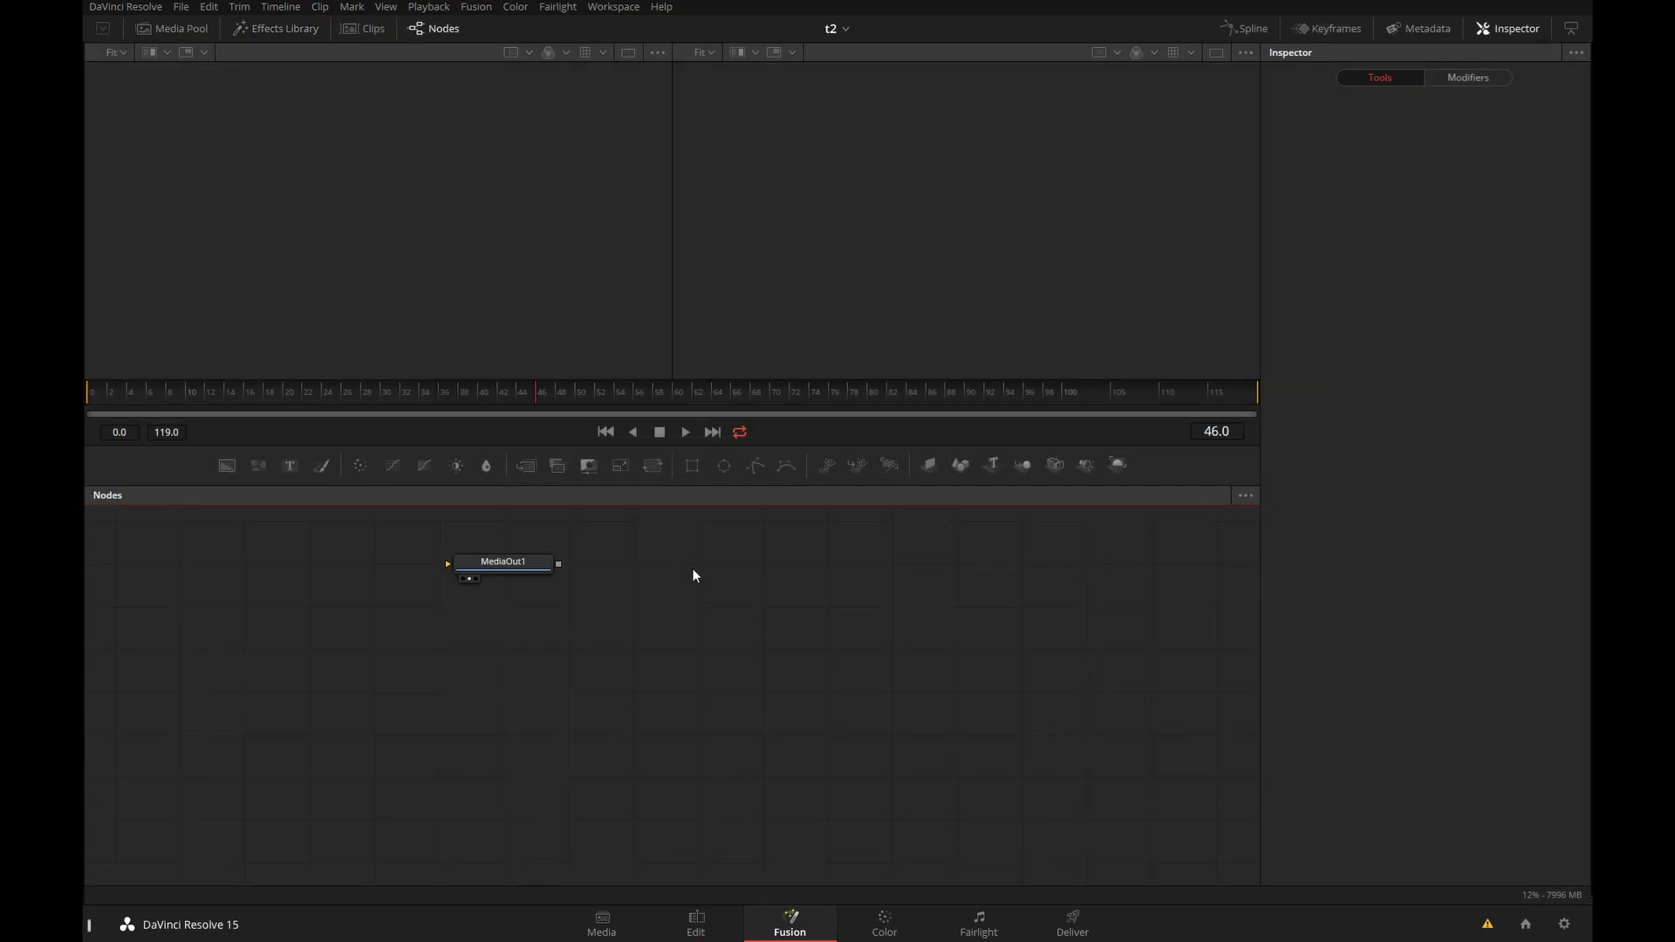
# Add a Shape3D plane and show it in a single viewer, repositioning it together with MediaOut1 in the node graph
pyautogui.click(961, 465)
pyautogui.moveTo(201, 567); pyautogui.dragTo(1080, 254)
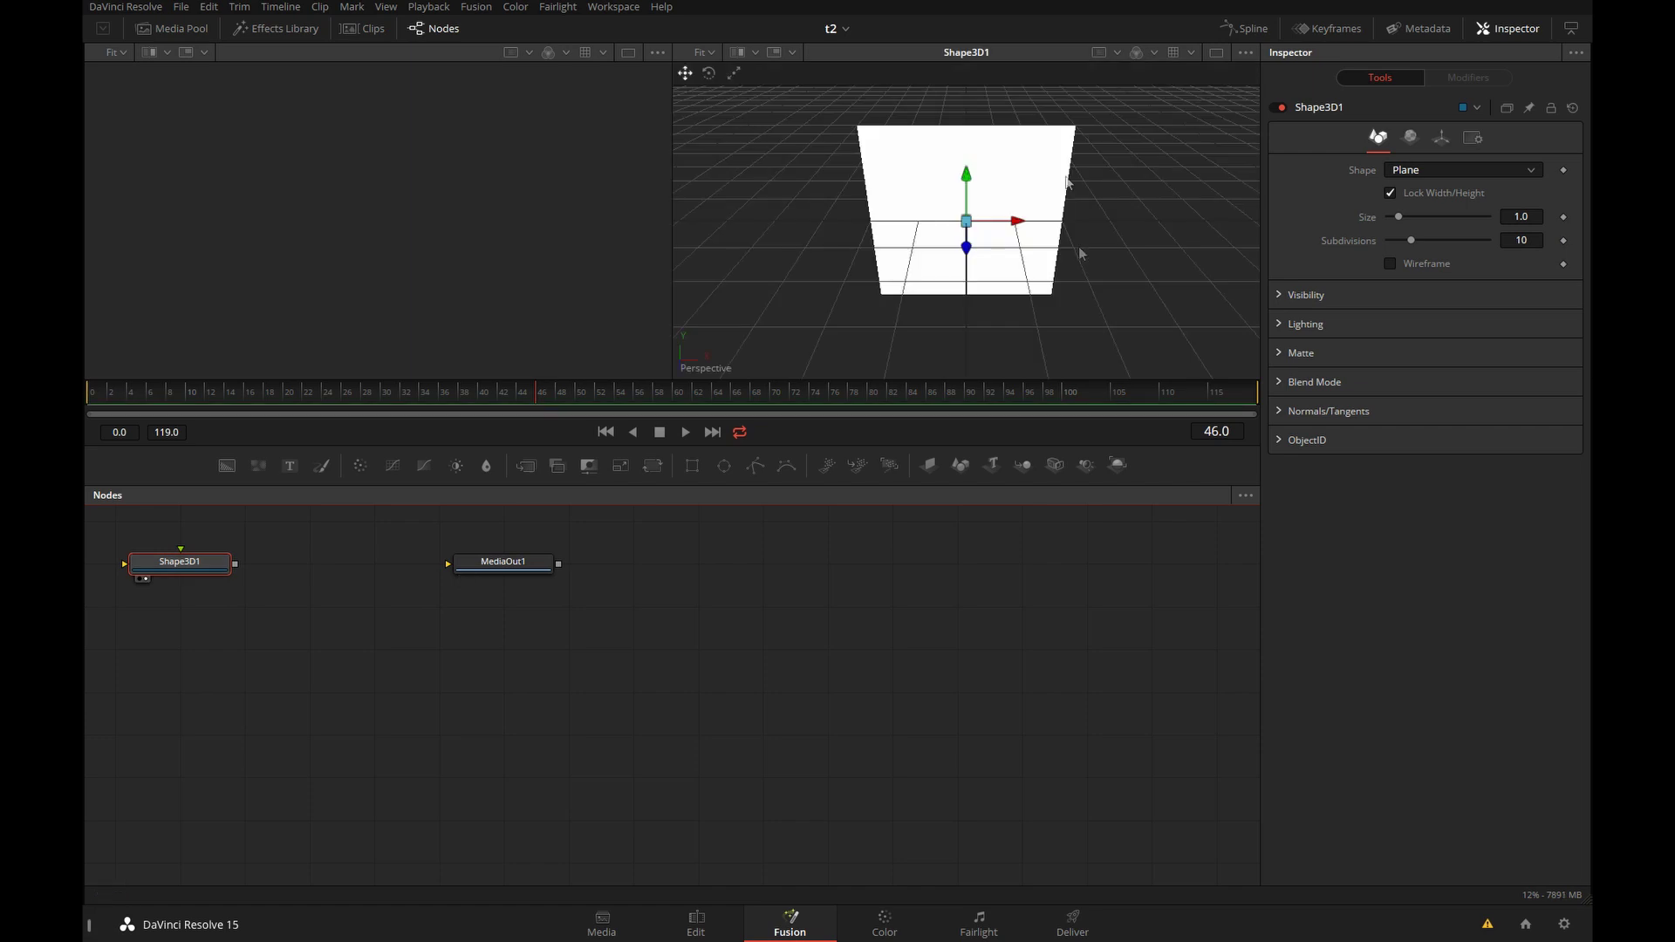
pyautogui.click(1216, 53)
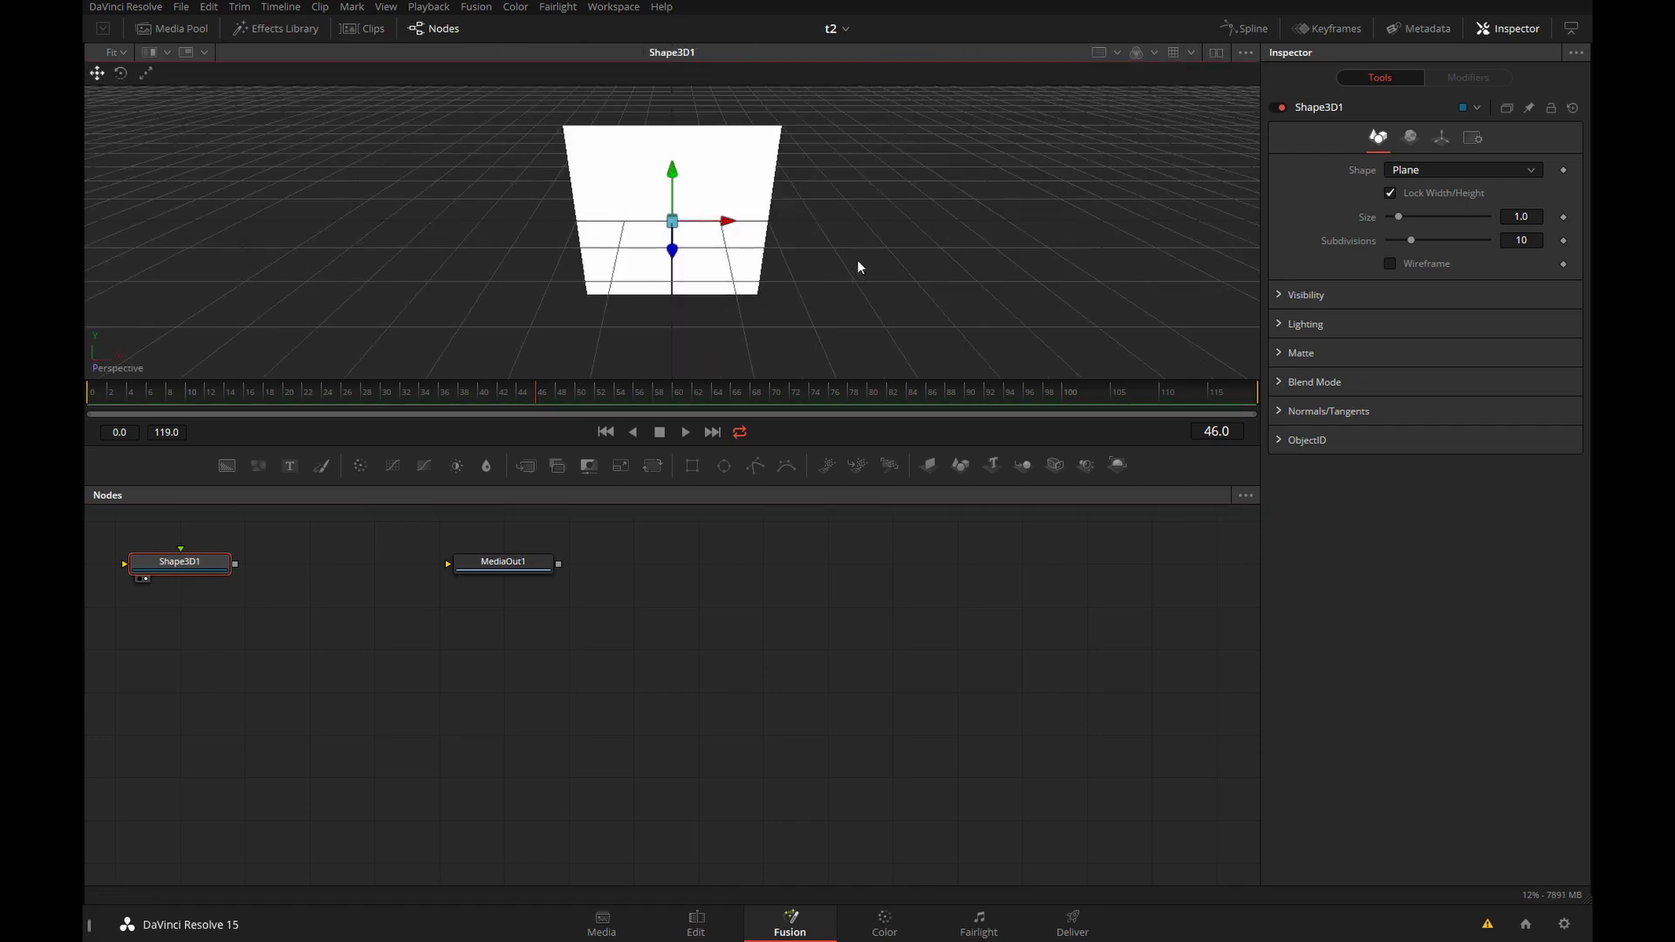
pyautogui.moveTo(858, 266); pyautogui.dragTo(1080, 262, button='middle')
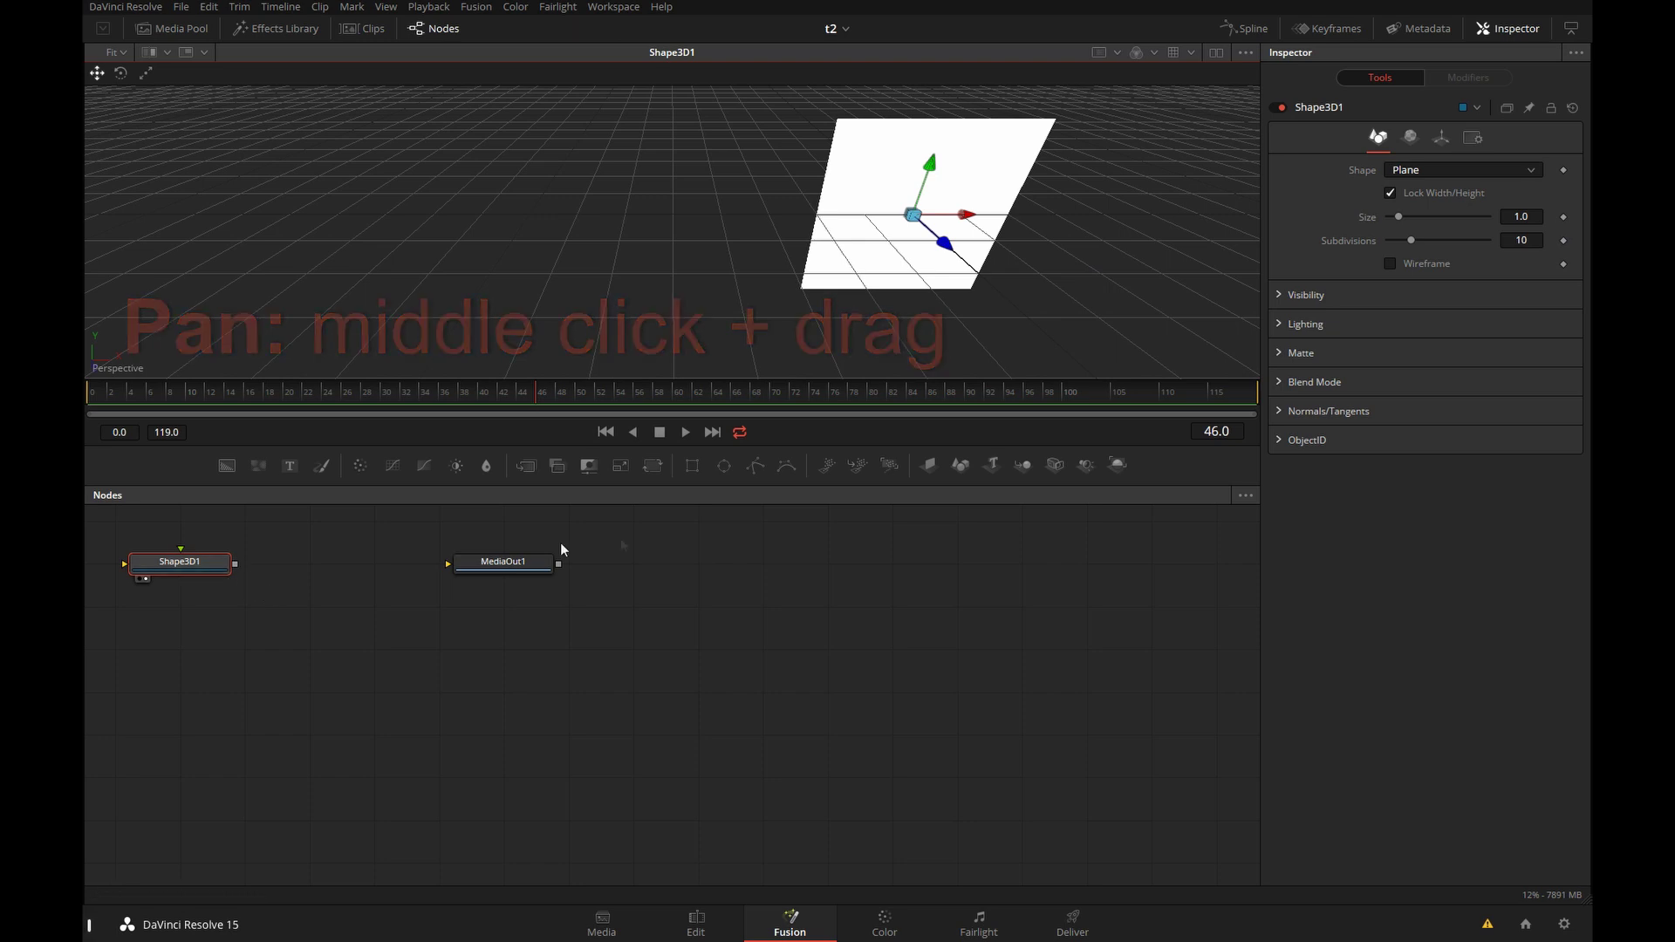
pyautogui.moveTo(633, 529); pyautogui.dragTo(861, 569)
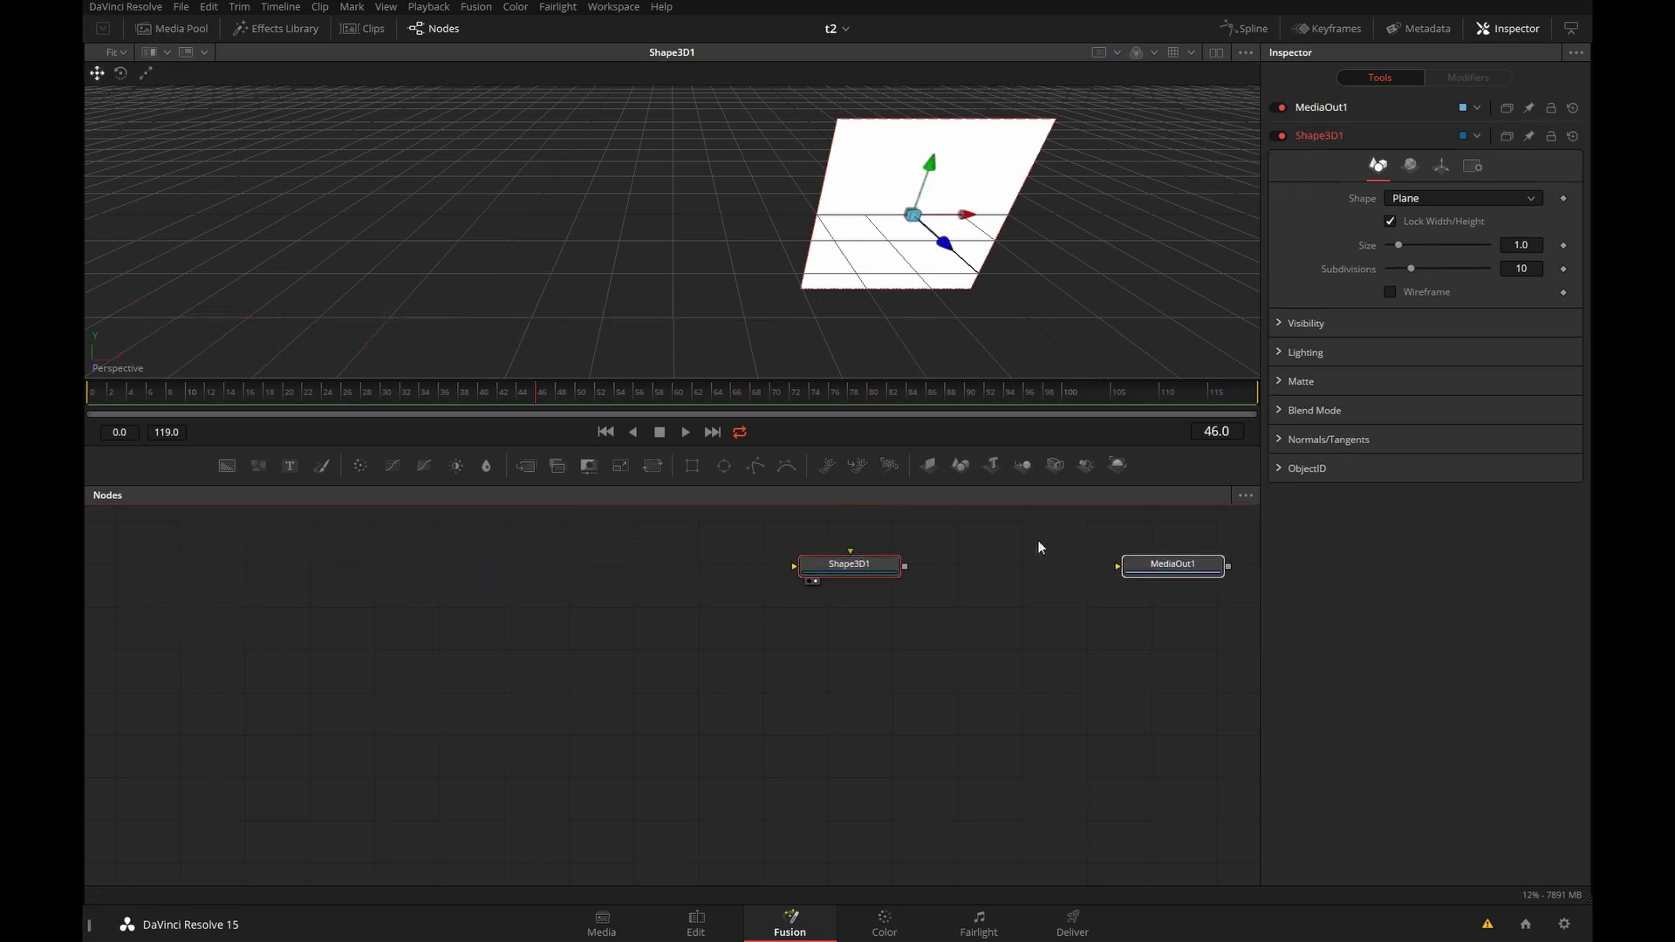
pyautogui.click(1039, 545)
# Show the Shape3D plane as a wireframe, reduce its subdivisions to 1 and unlock its width from its height
pyautogui.moveTo(1029, 281); pyautogui.dragTo(835, 274, button='middle')
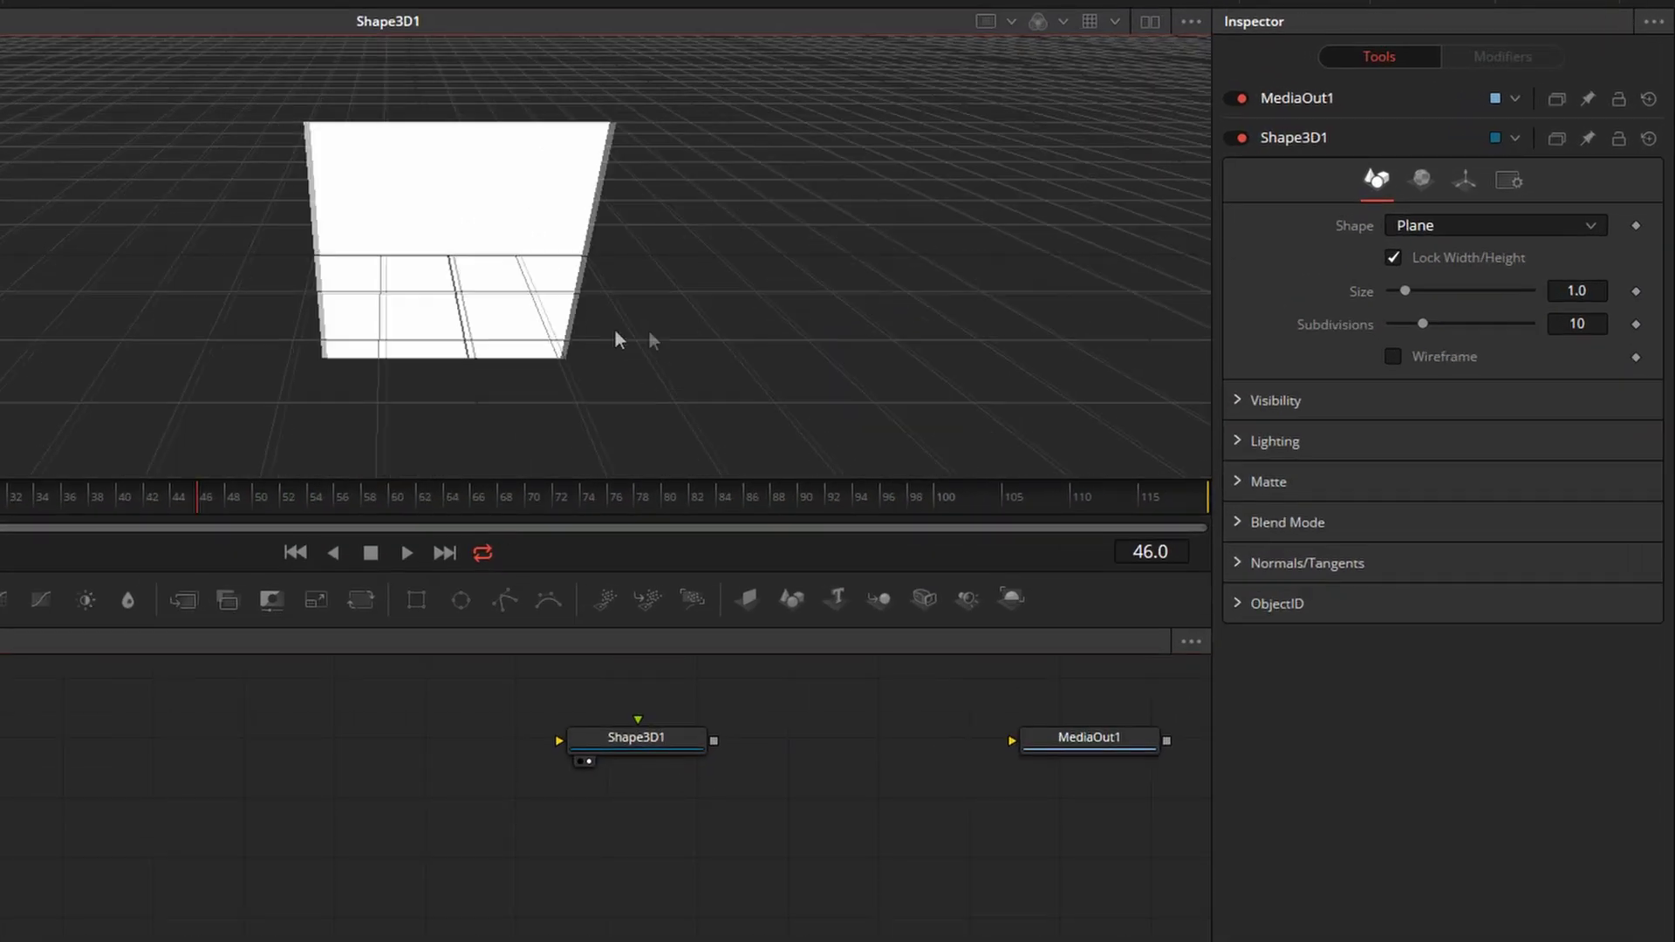
pyautogui.keyDown('alt'); pyautogui.moveTo(615, 332); pyautogui.dragTo(1202, 363, button='middle'); pyautogui.keyUp('alt')
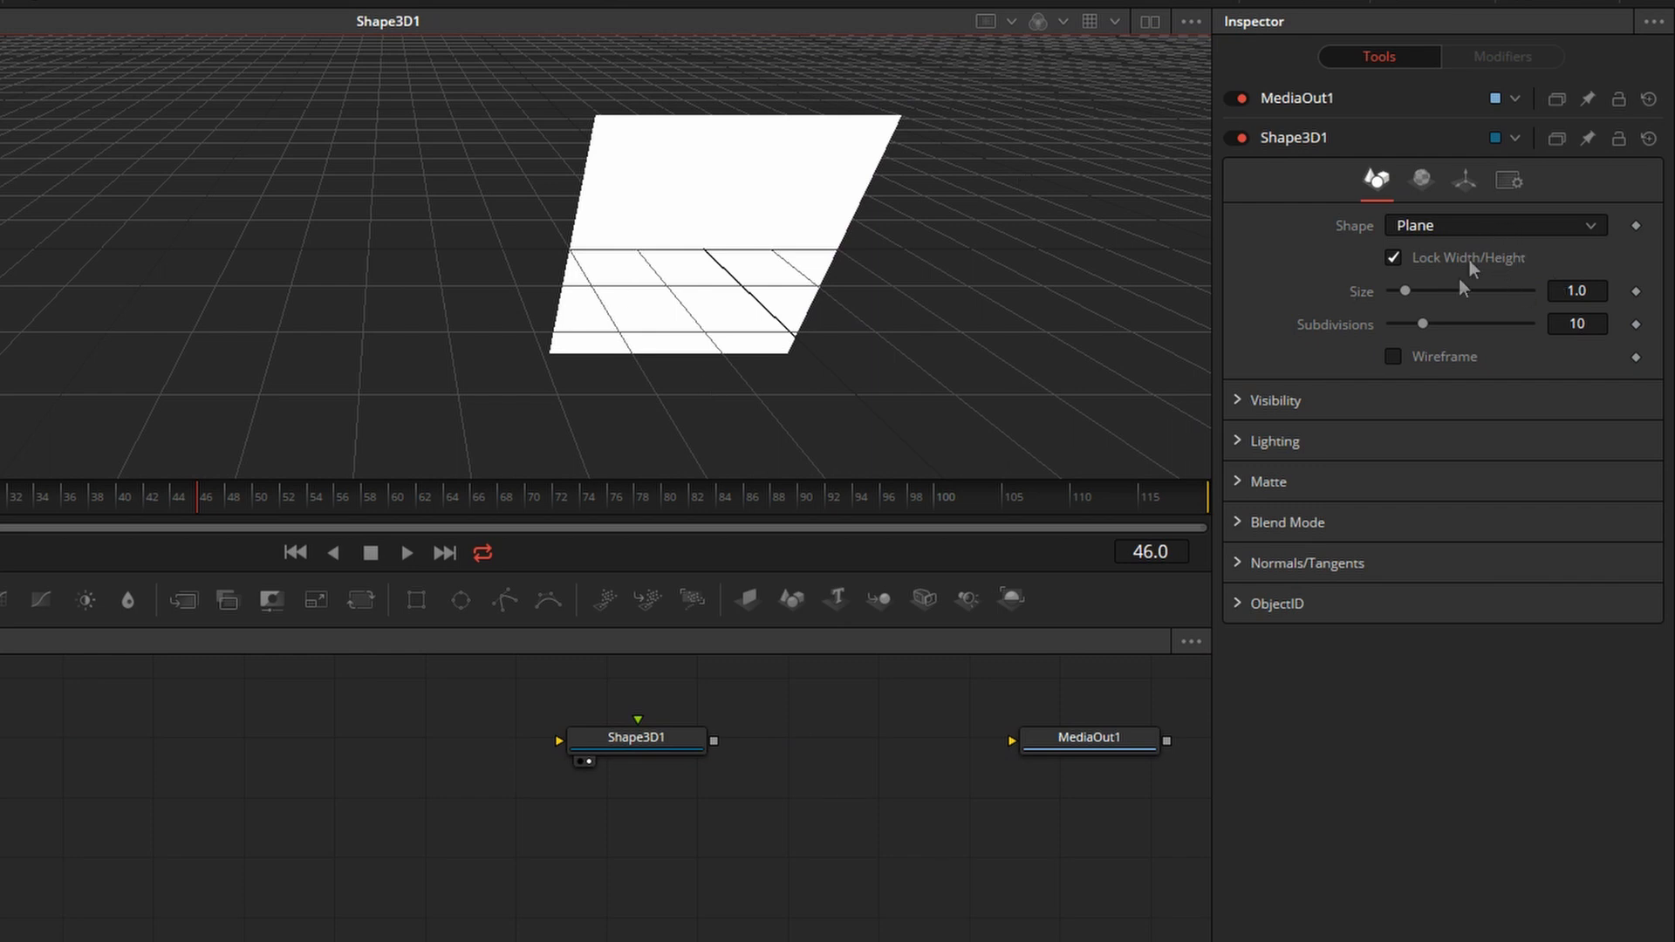
pyautogui.click(1394, 356)
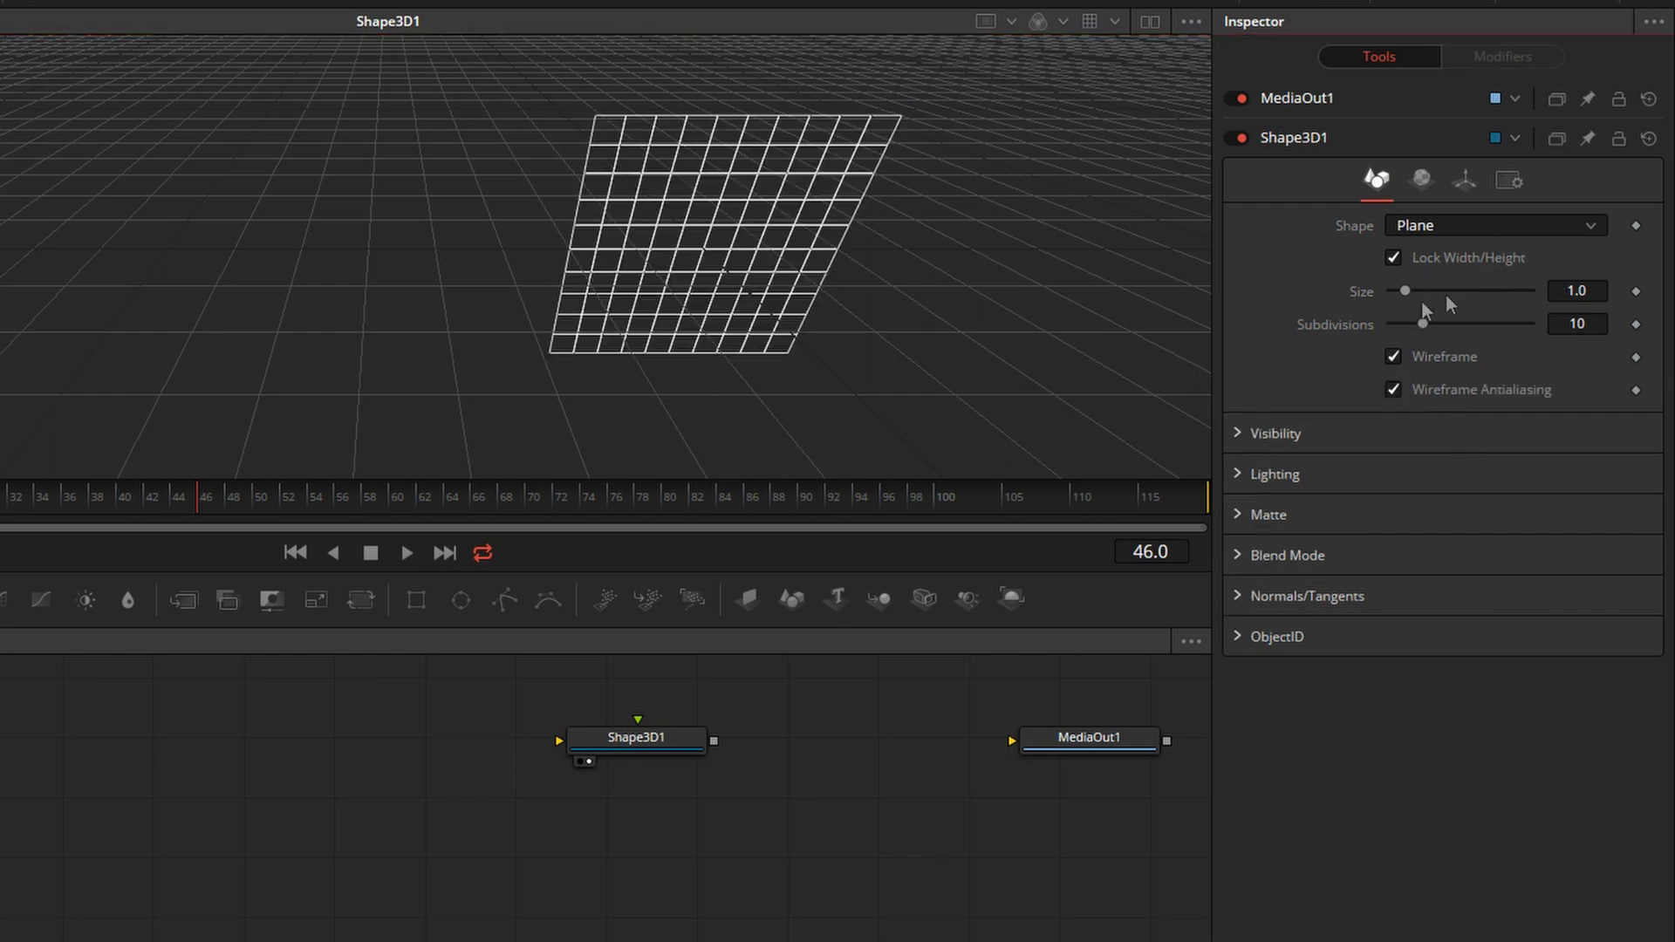
pyautogui.moveTo(1423, 324); pyautogui.dragTo(1257, 446)
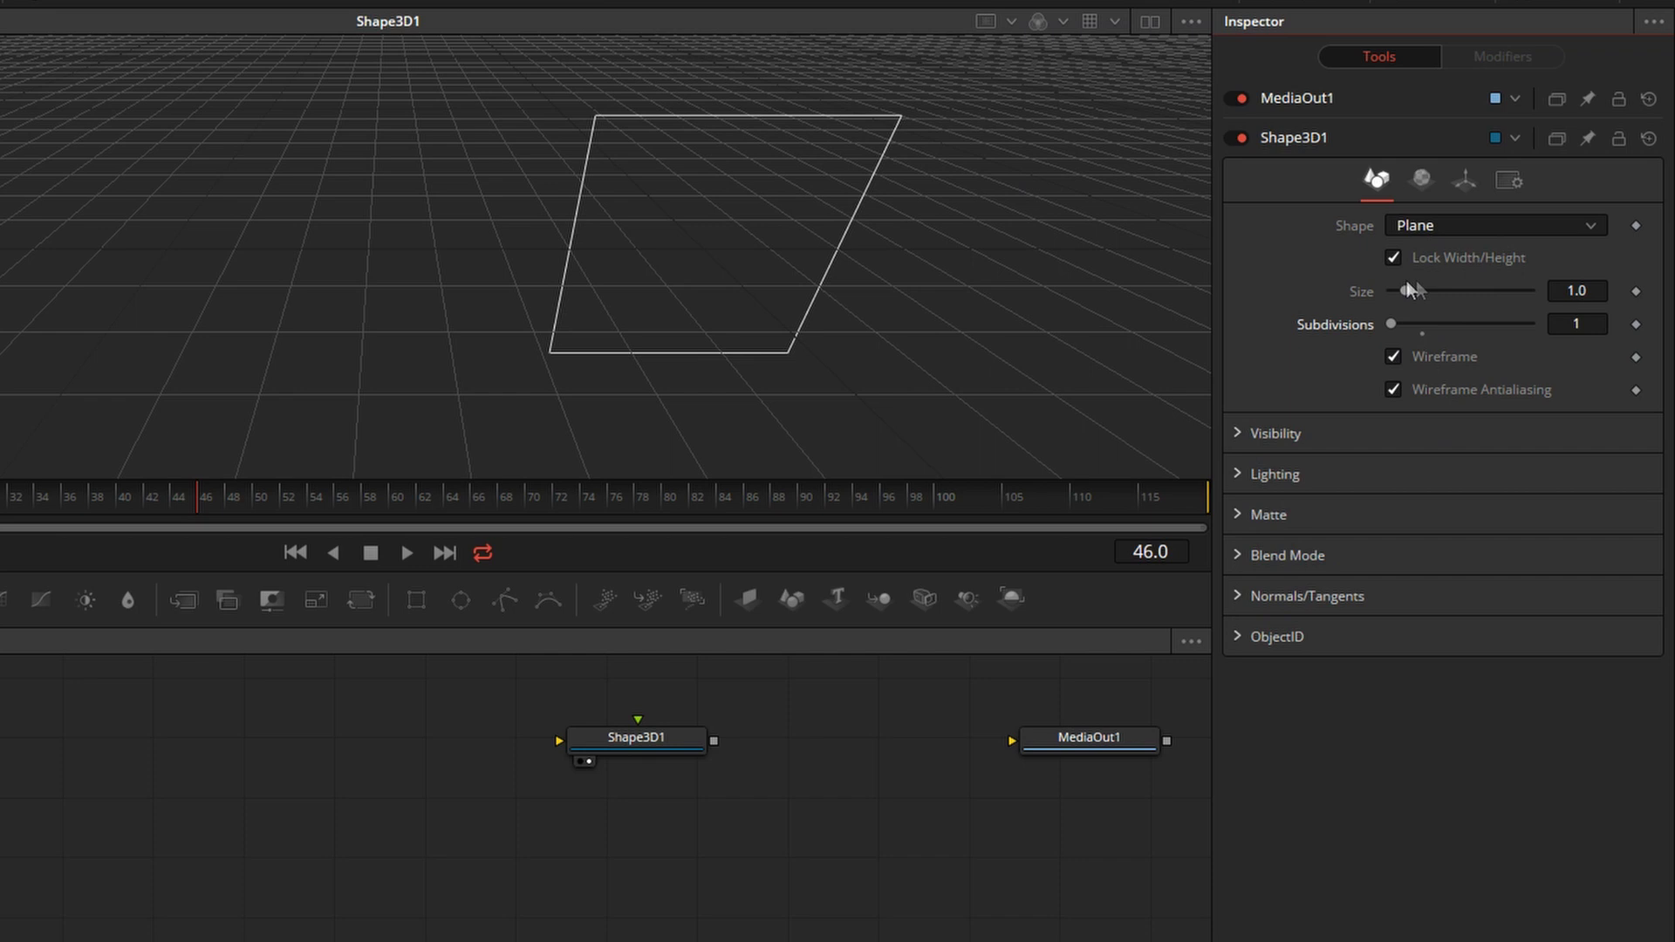
pyautogui.click(1445, 259)
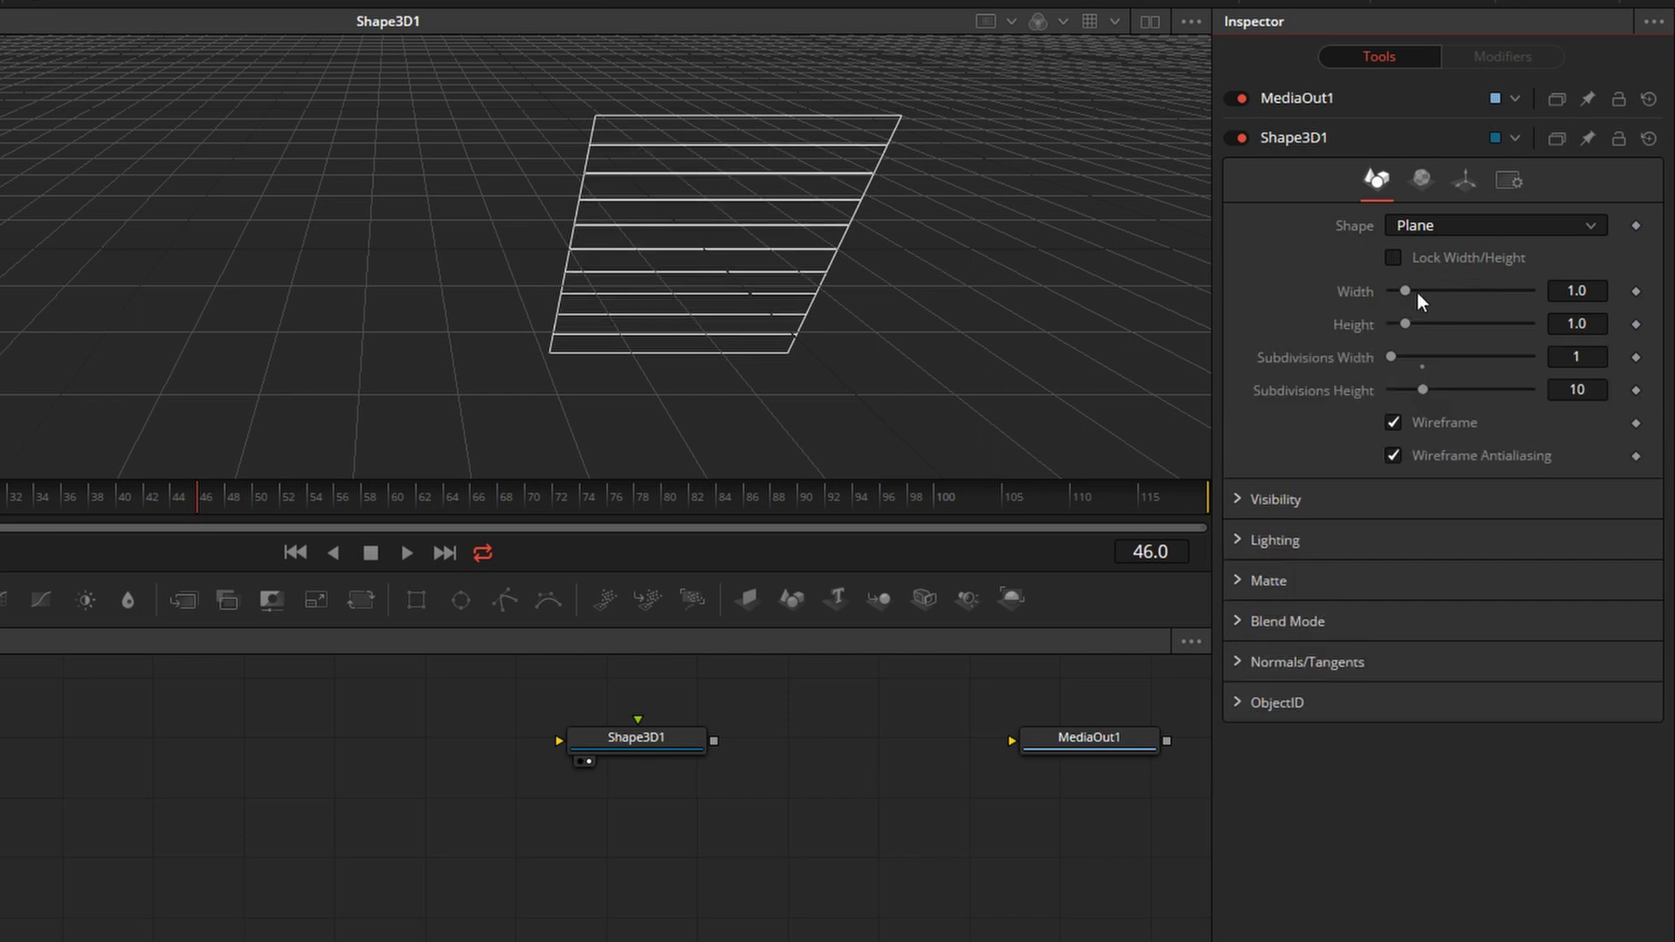
# Set the plane's width to 3.31 and height to 0.47, with 8 width subdivisions and 1 height subdivision
pyautogui.moveTo(1413, 291)
pyautogui.mouseDown()
pyautogui.moveTo(1442, 285)
pyautogui.moveTo(1425, 286)
pyautogui.mouseUp()
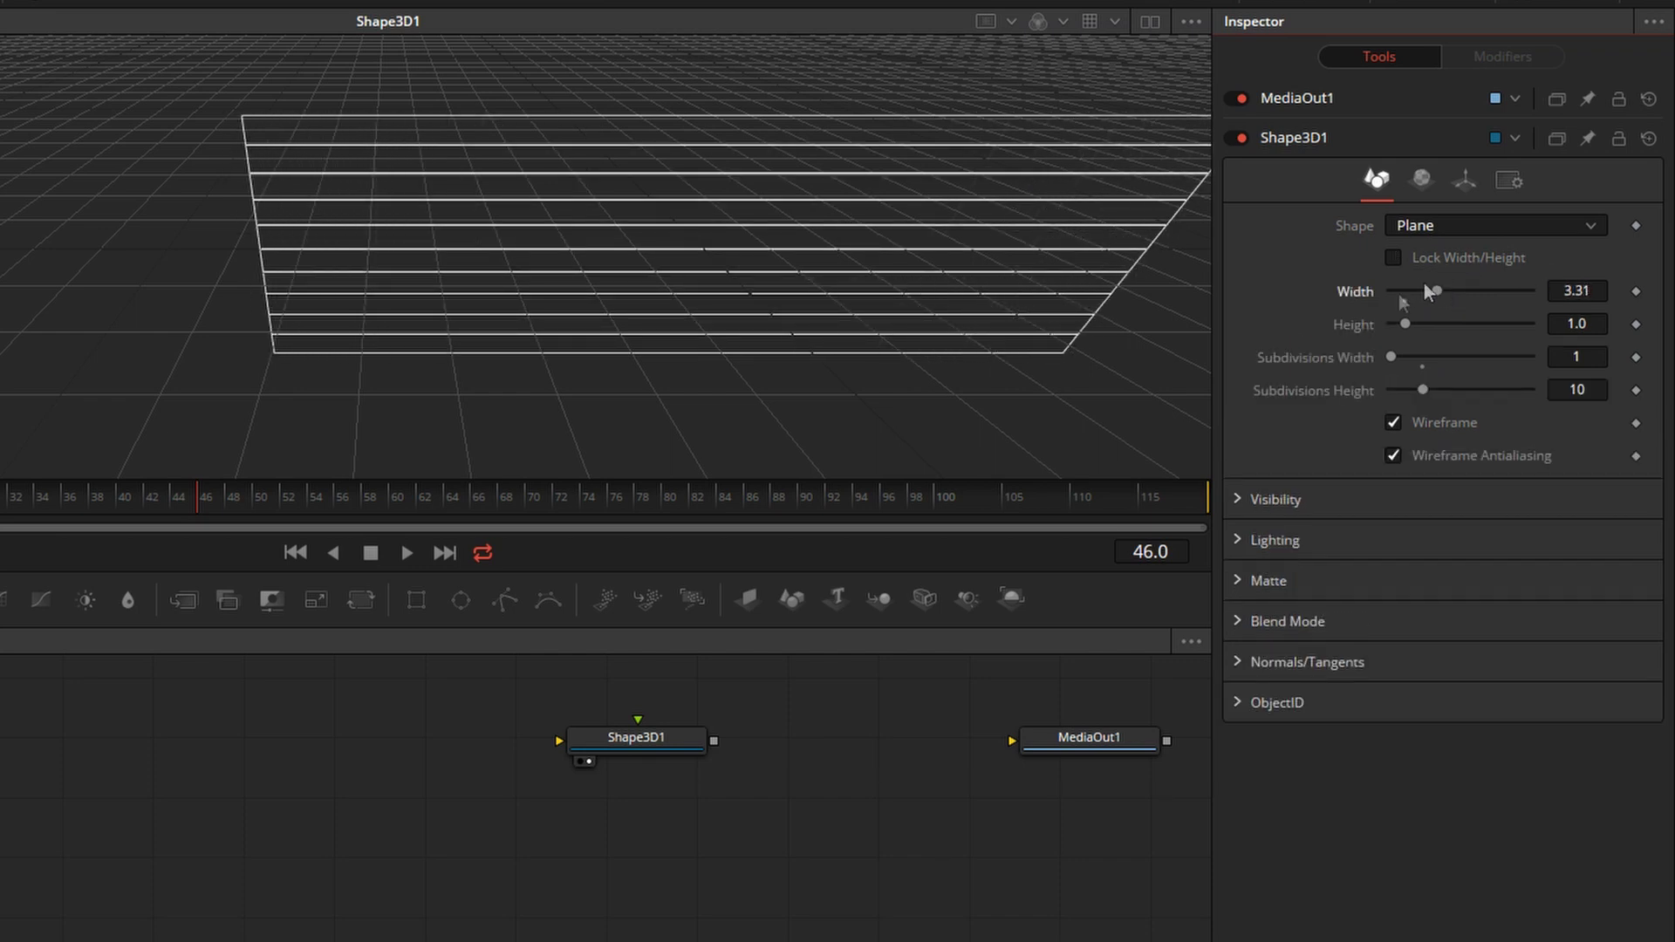
pyautogui.moveTo(820, 295); pyautogui.dragTo(717, 285, button='middle')
pyautogui.moveTo(1414, 324); pyautogui.dragTo(1406, 325)
pyautogui.moveTo(1426, 391); pyautogui.dragTo(1414, 358)
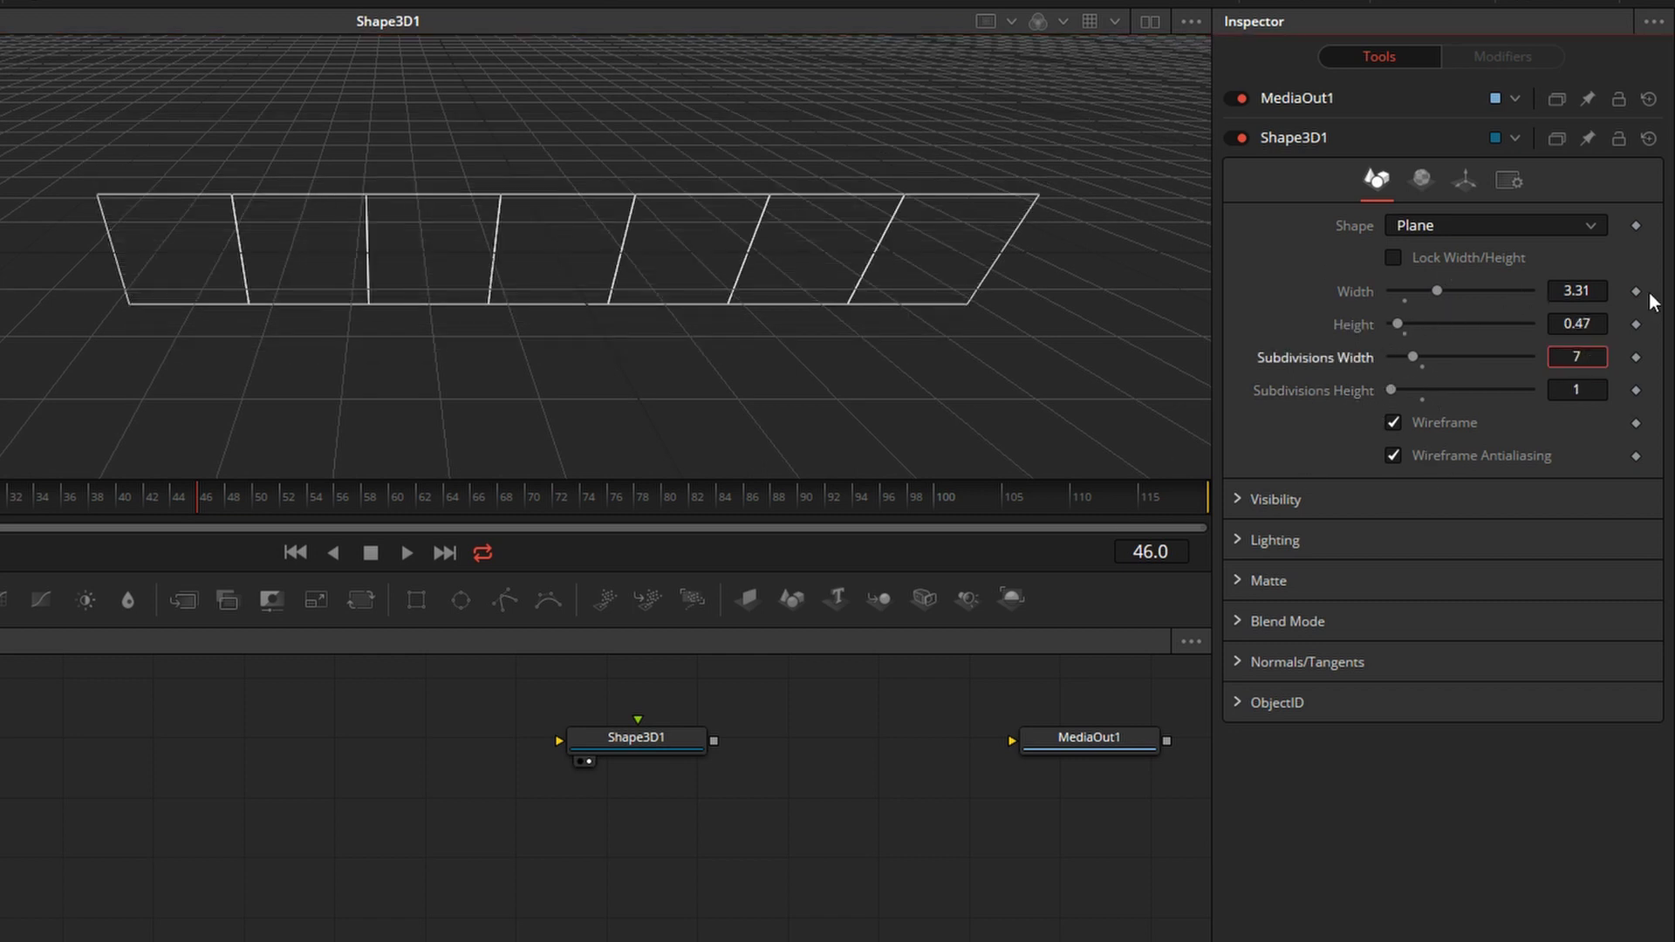
pyautogui.write('8')
pyautogui.hotkey('shift', 'Tab')
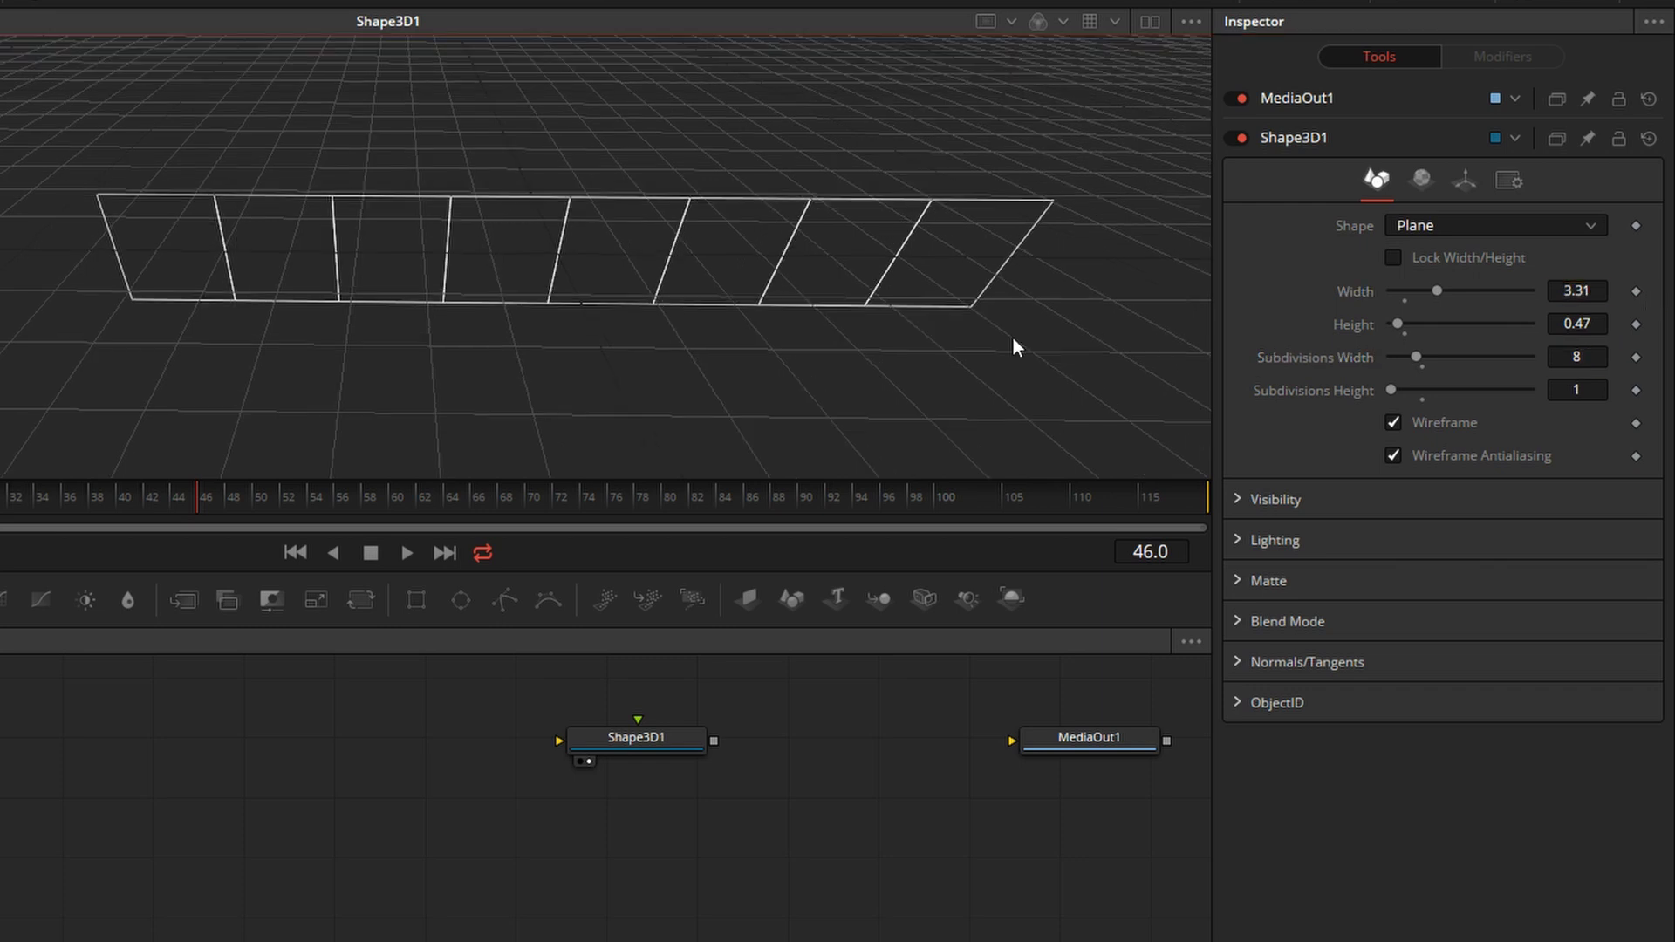
# Lay the plane flat by setting its X rotation to -90
pyautogui.keyDown('alt'); pyautogui.moveTo(1016, 328); pyautogui.dragTo(1349, 255, button='middle'); pyautogui.keyUp('alt')
pyautogui.click(1466, 180)
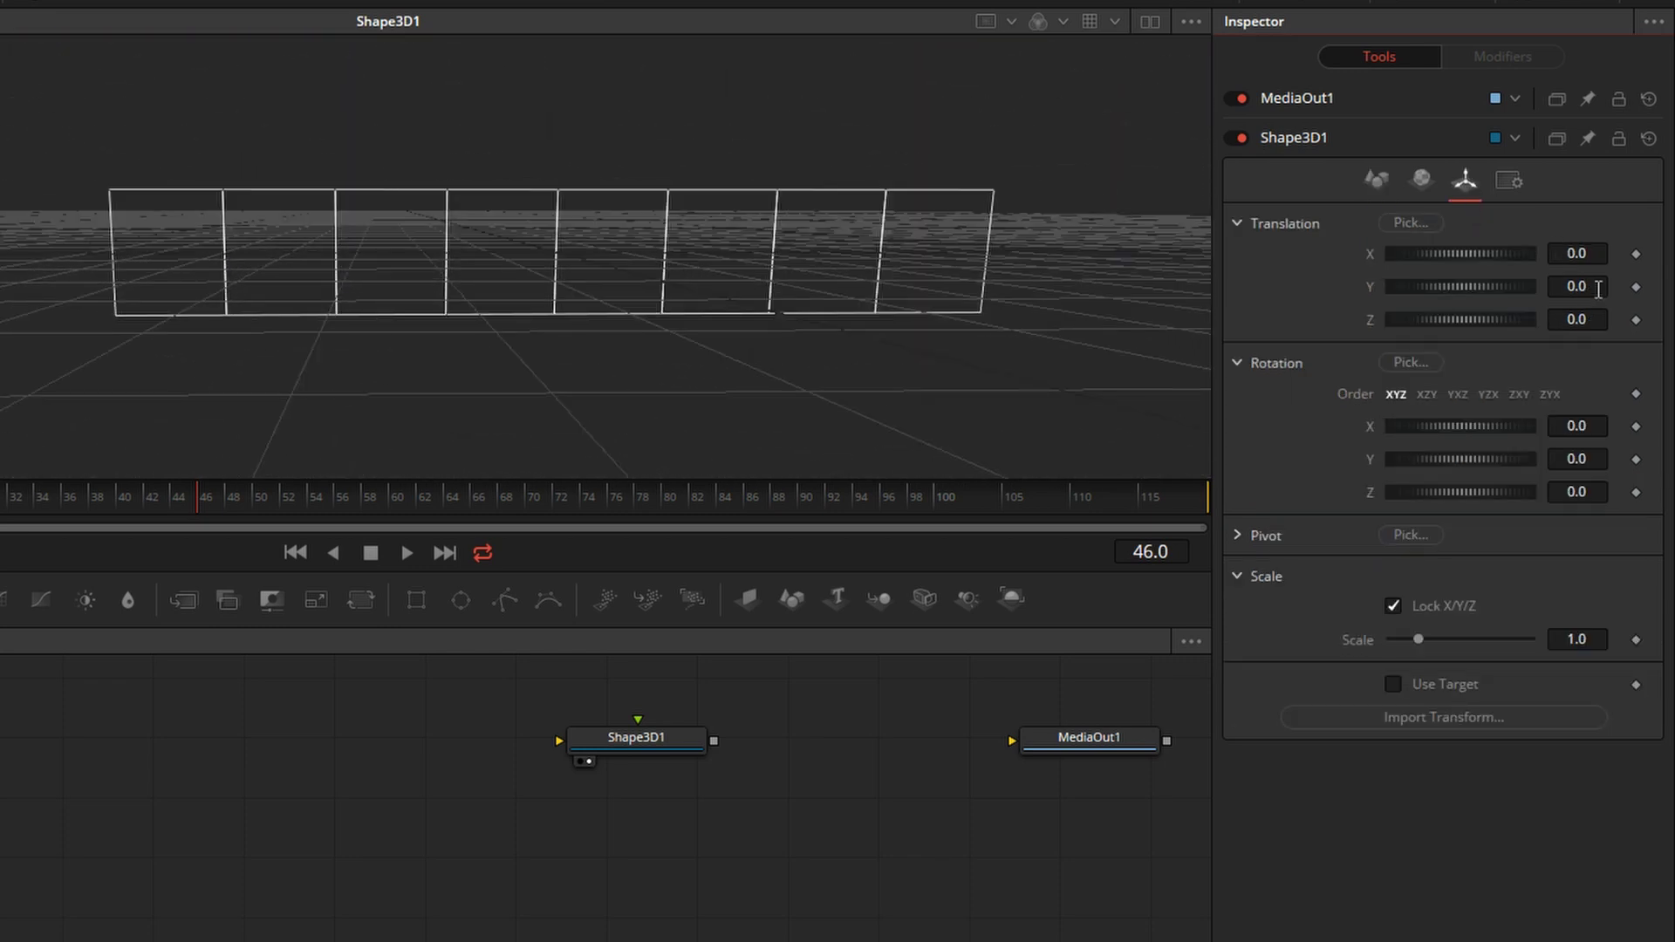
pyautogui.moveTo(1574, 430); pyautogui.dragTo(1559, 458)
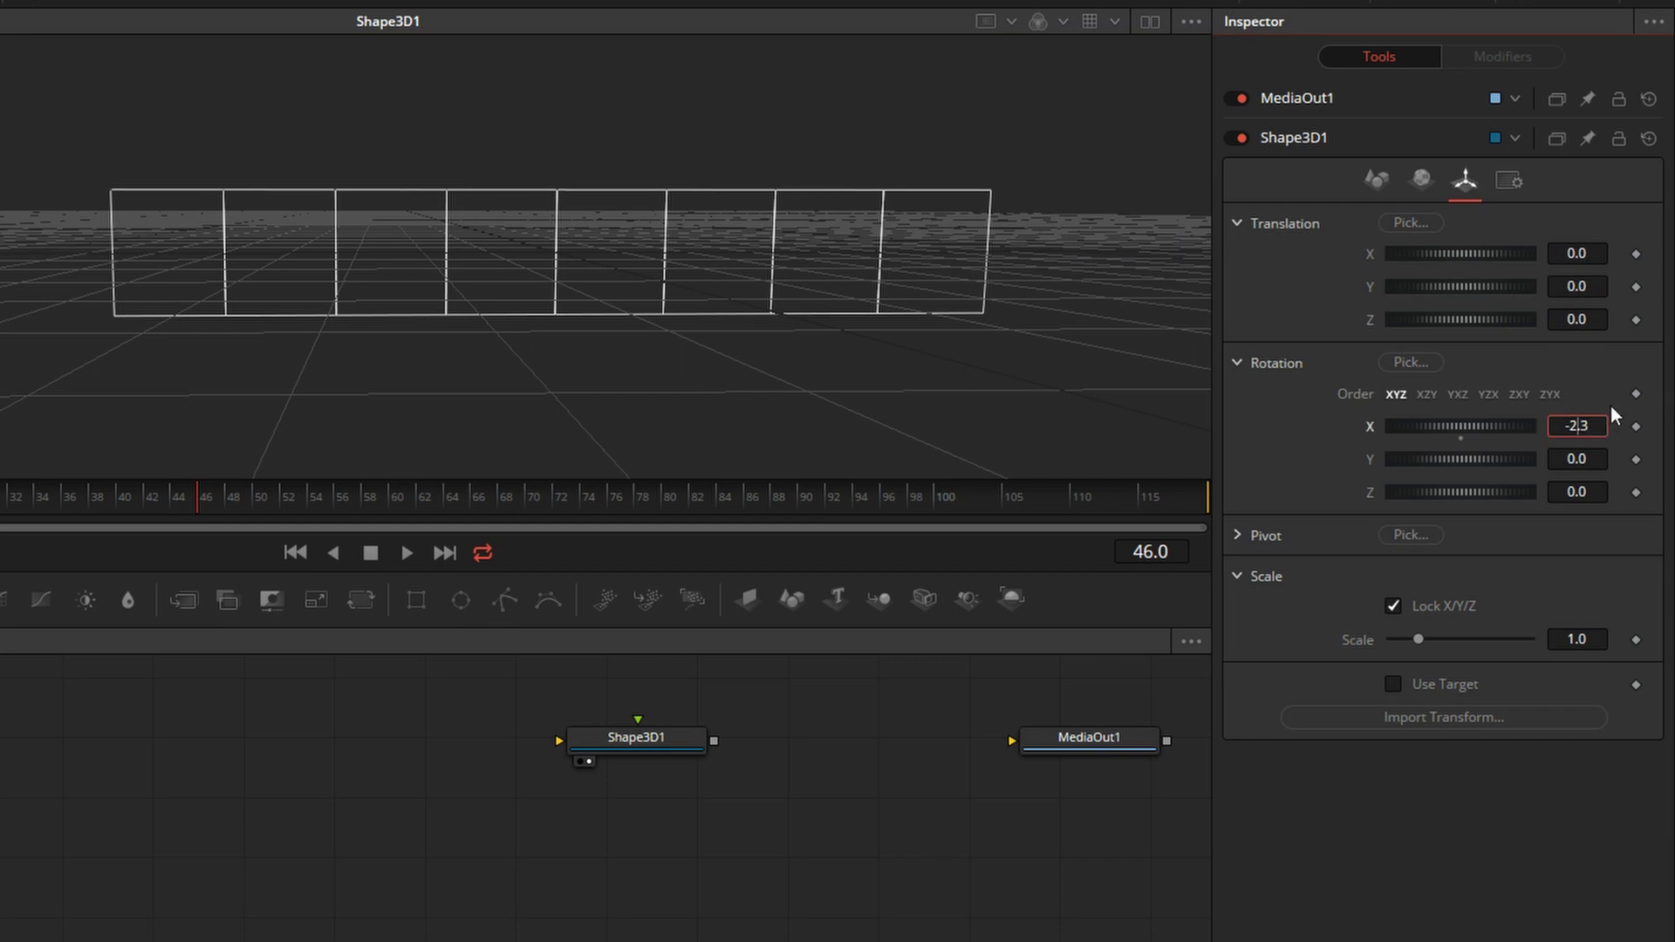
pyautogui.write('-90')
pyautogui.press('Tab')
pyautogui.keyDown('alt'); pyautogui.moveTo(918, 271); pyautogui.dragTo(658, 397, button='middle'); pyautogui.keyUp('alt')
# Attach a Bender 3D node after Shape3D1 and show its output in the viewer
pyautogui.click(637, 739)
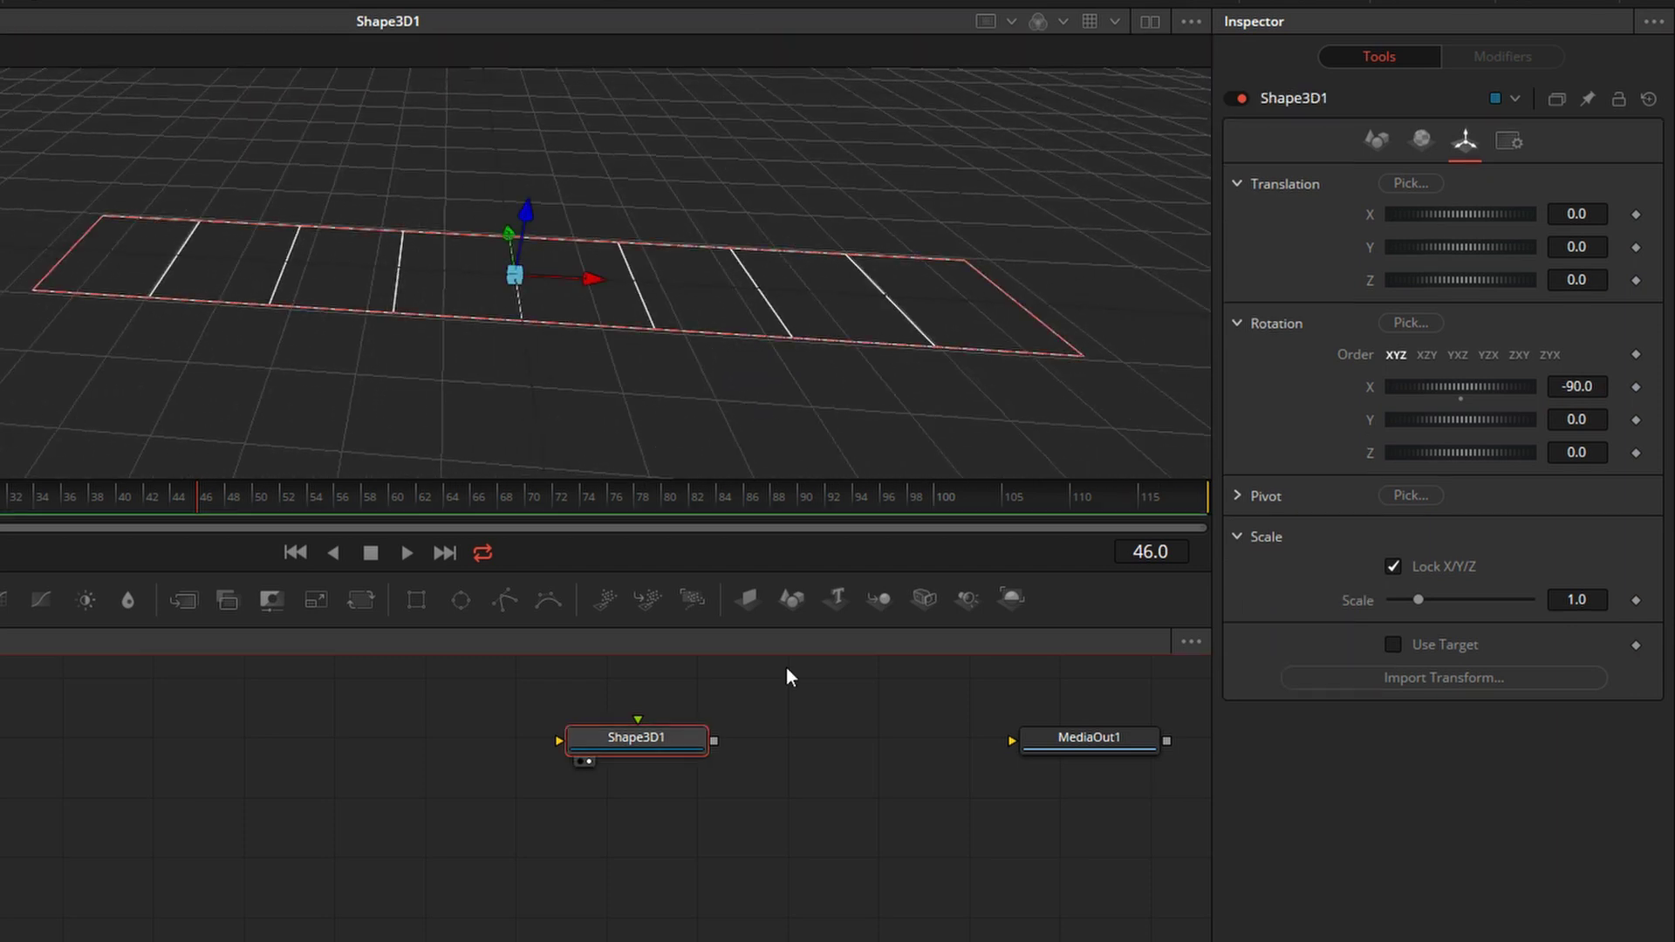
pyautogui.hotkey('ctrl', 'space')
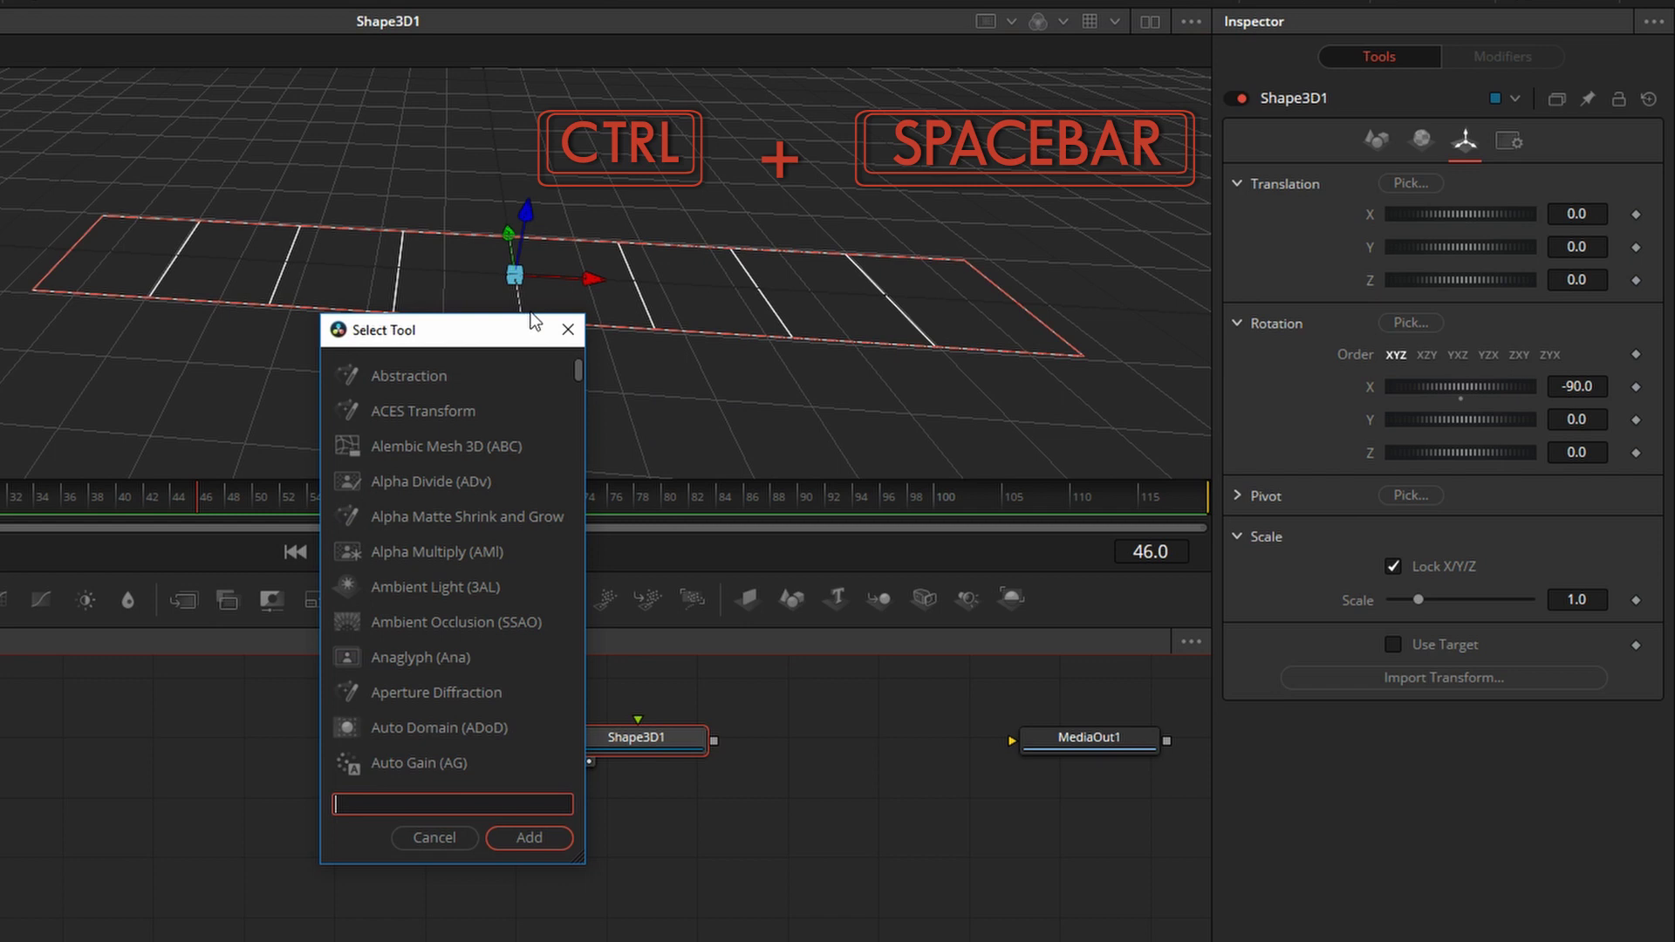
pyautogui.write('bender')
pyautogui.press('Return')
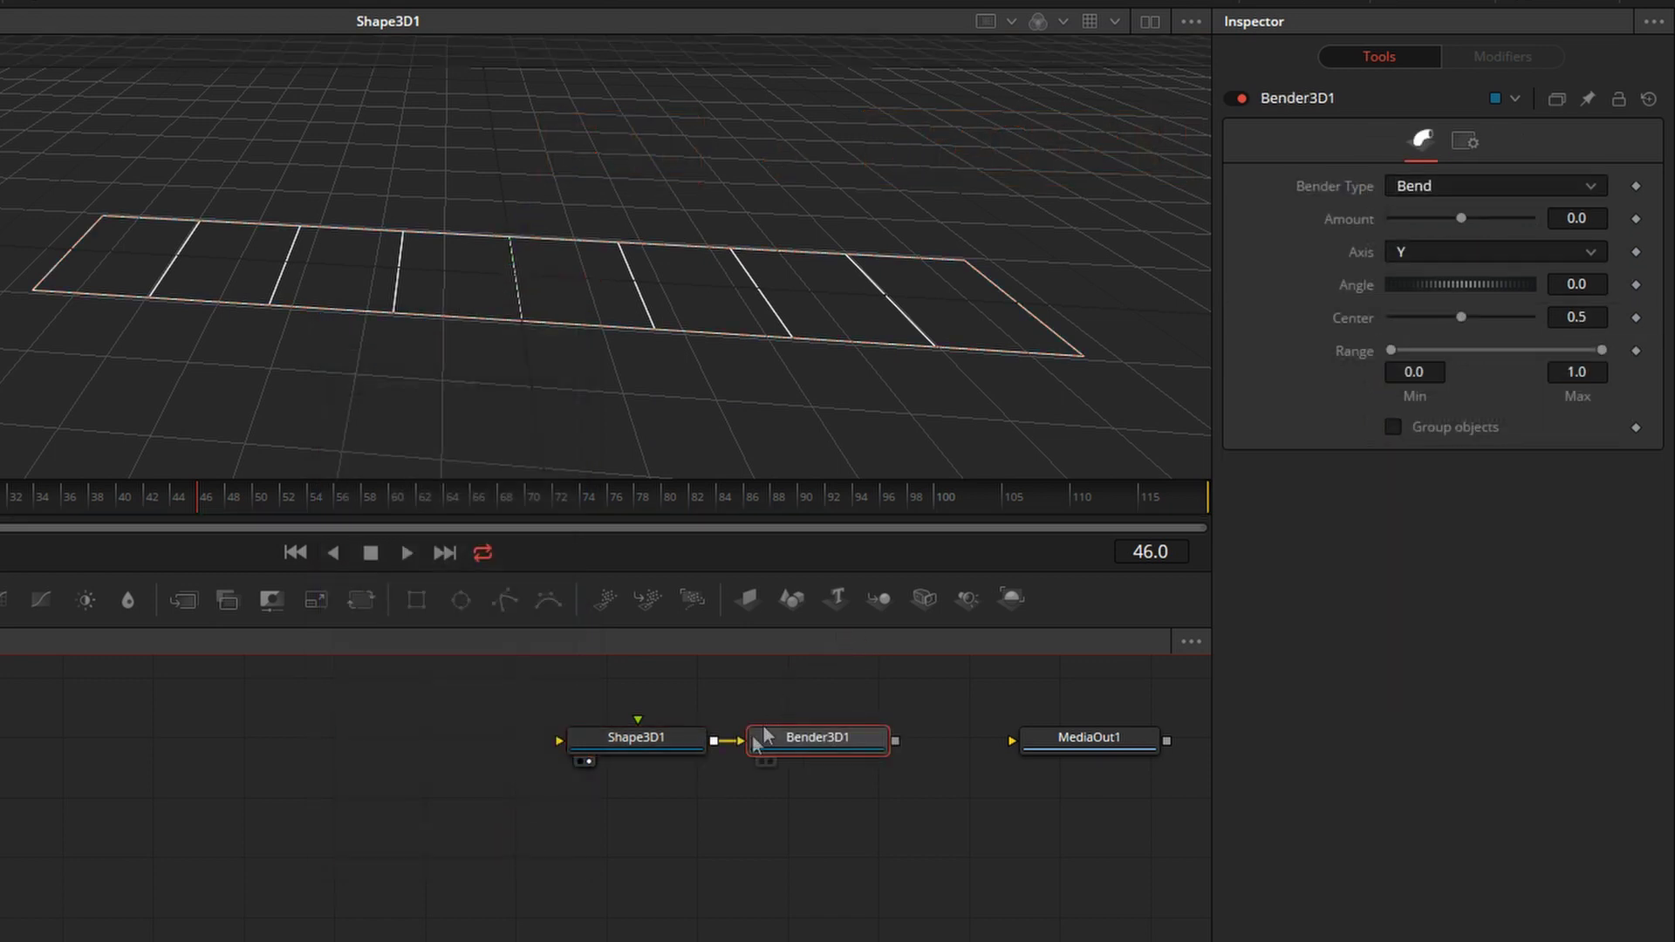
pyautogui.moveTo(862, 754); pyautogui.dragTo(788, 197)
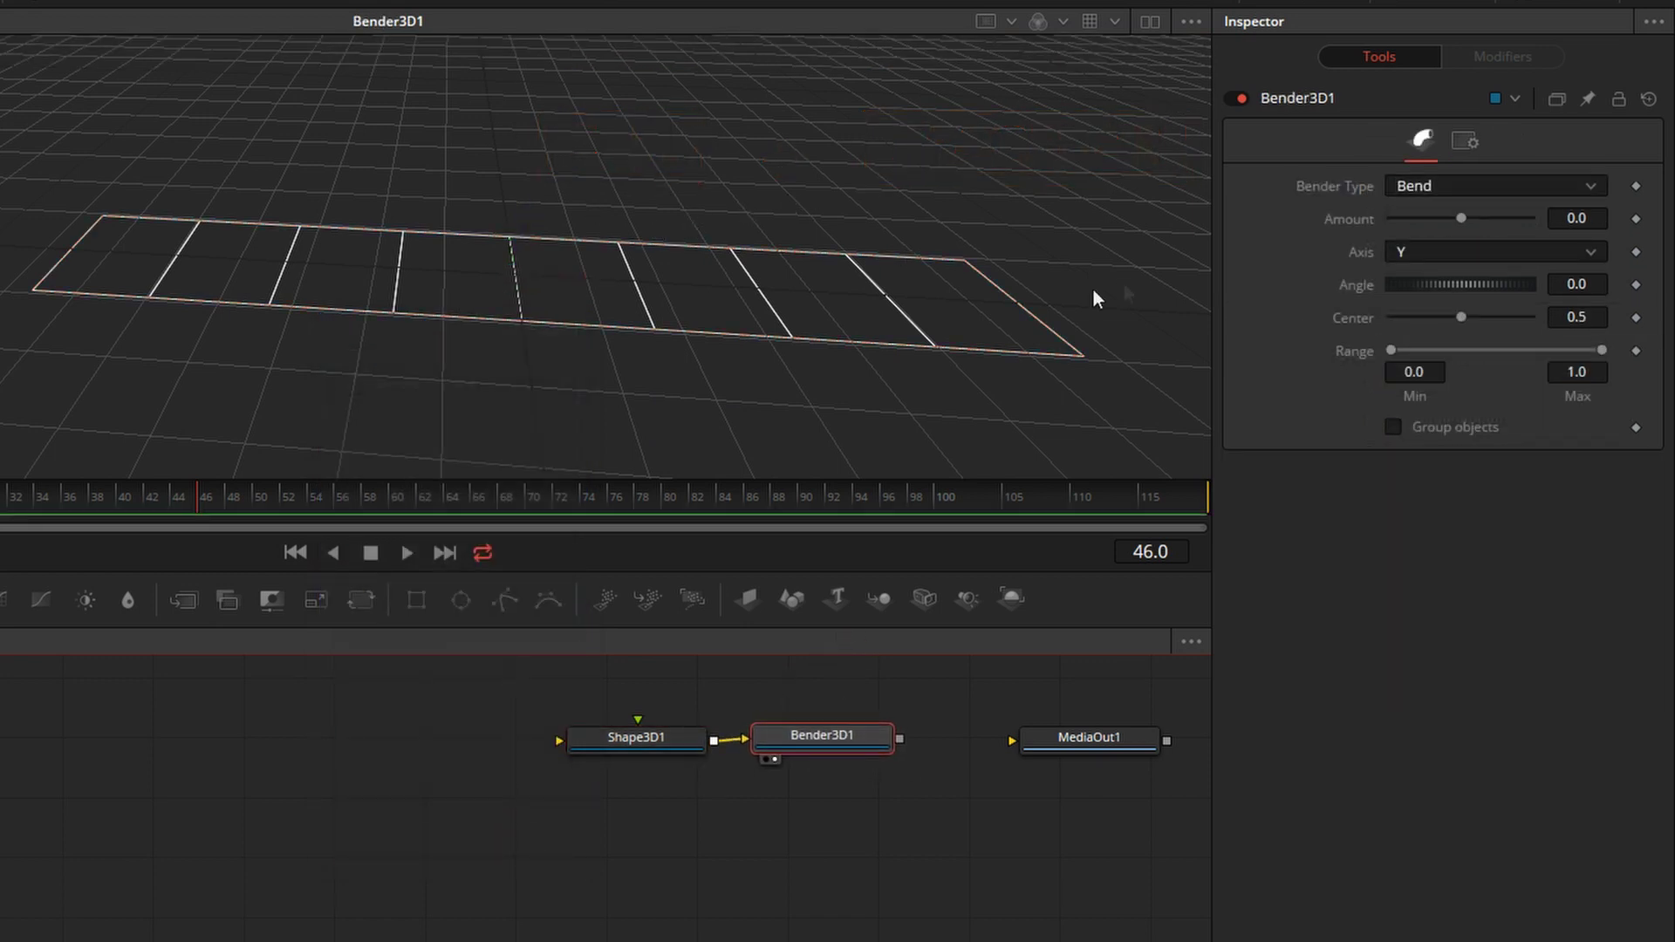
# Set the bender's type to Taper and its axis to X
pyautogui.click(1448, 186)
pyautogui.click(1417, 230)
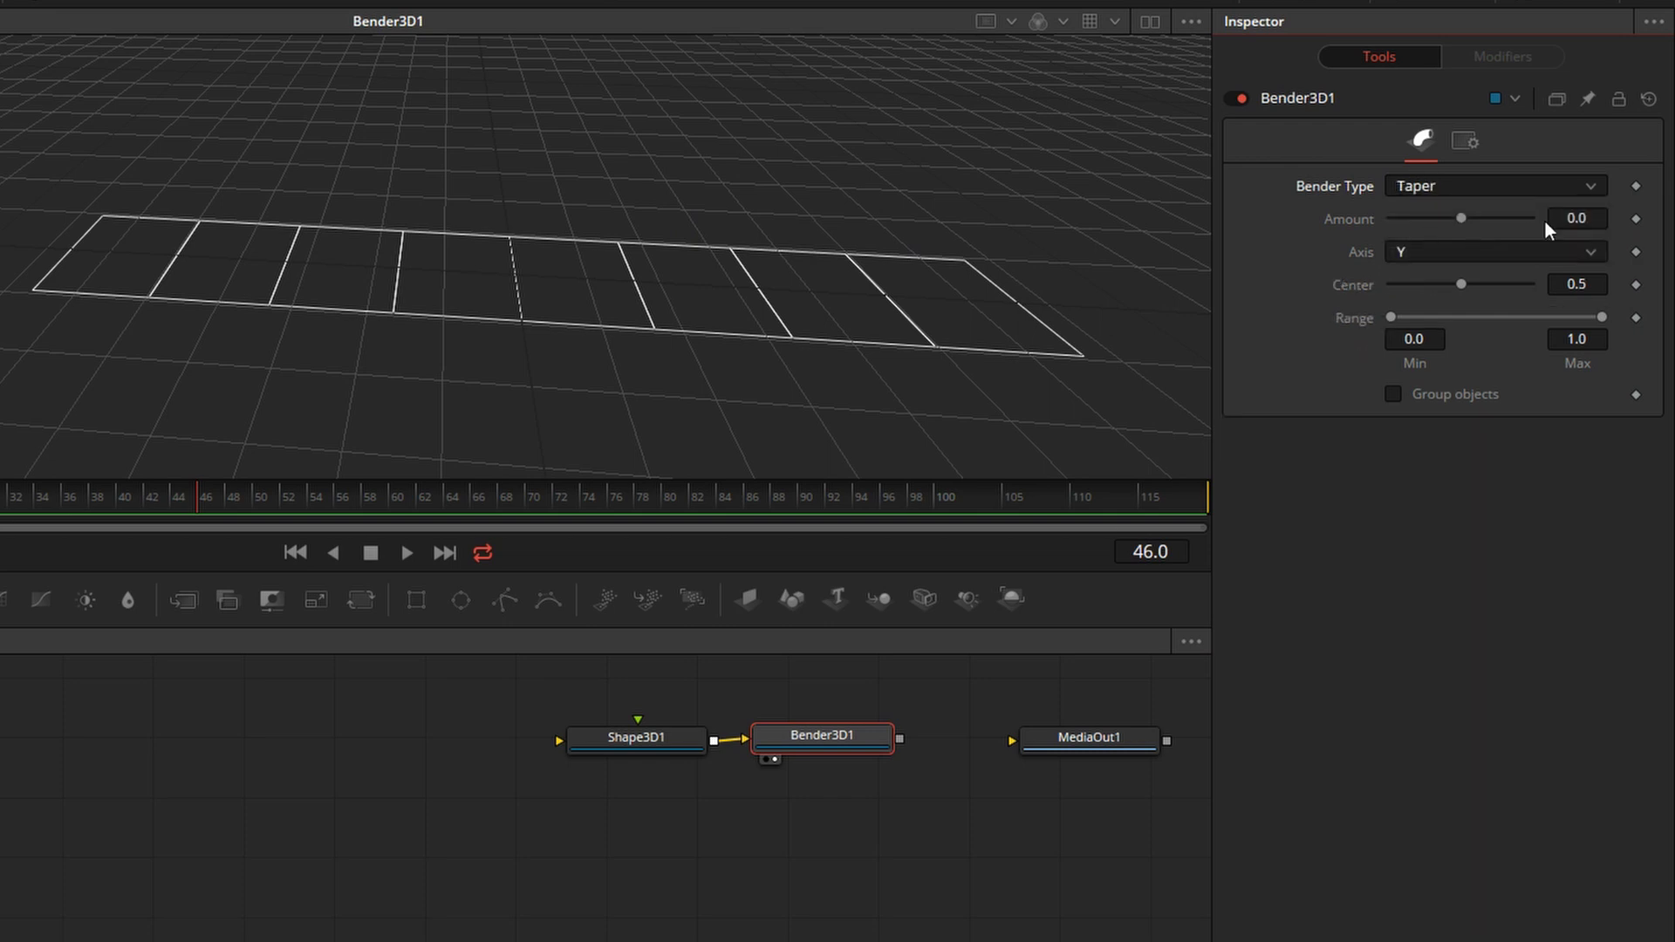
pyautogui.click(1431, 252)
pyautogui.click(1413, 279)
pyautogui.moveTo(1463, 225)
pyautogui.mouseDown()
pyautogui.moveTo(1476, 225)
pyautogui.moveTo(1429, 234)
pyautogui.moveTo(1488, 228)
pyautogui.moveTo(1462, 230)
pyautogui.mouseUp()
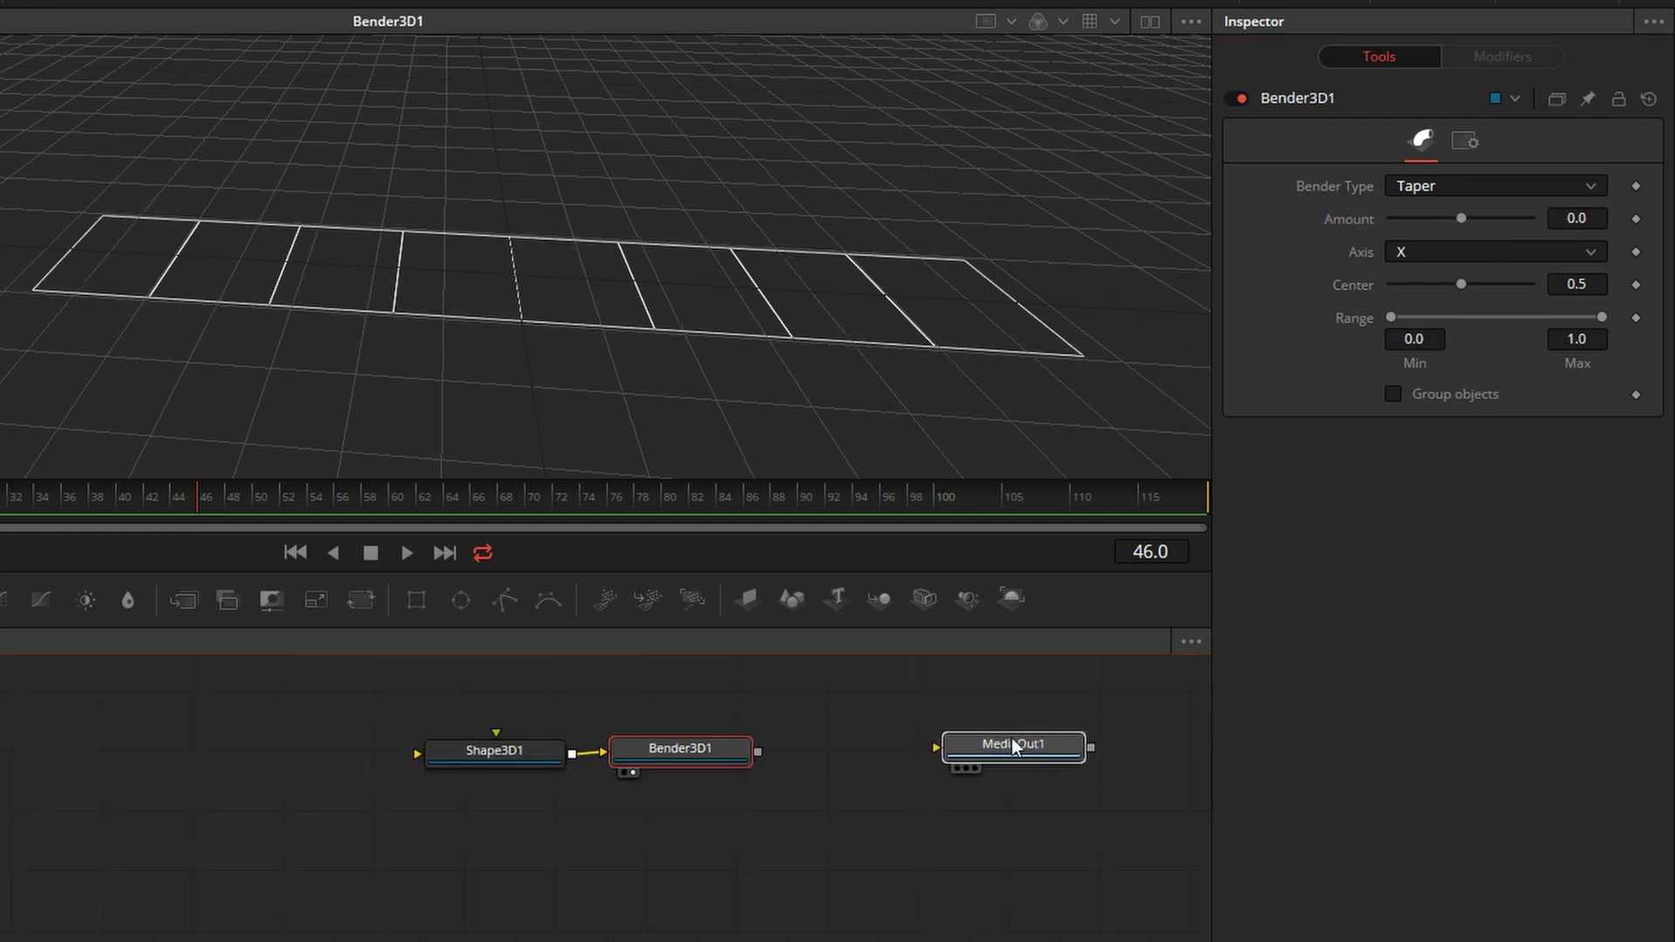
# Duplicate the Bender3D1 node so the copy follows it in the node chain
pyautogui.click(1012, 740)
pyautogui.click(703, 754)
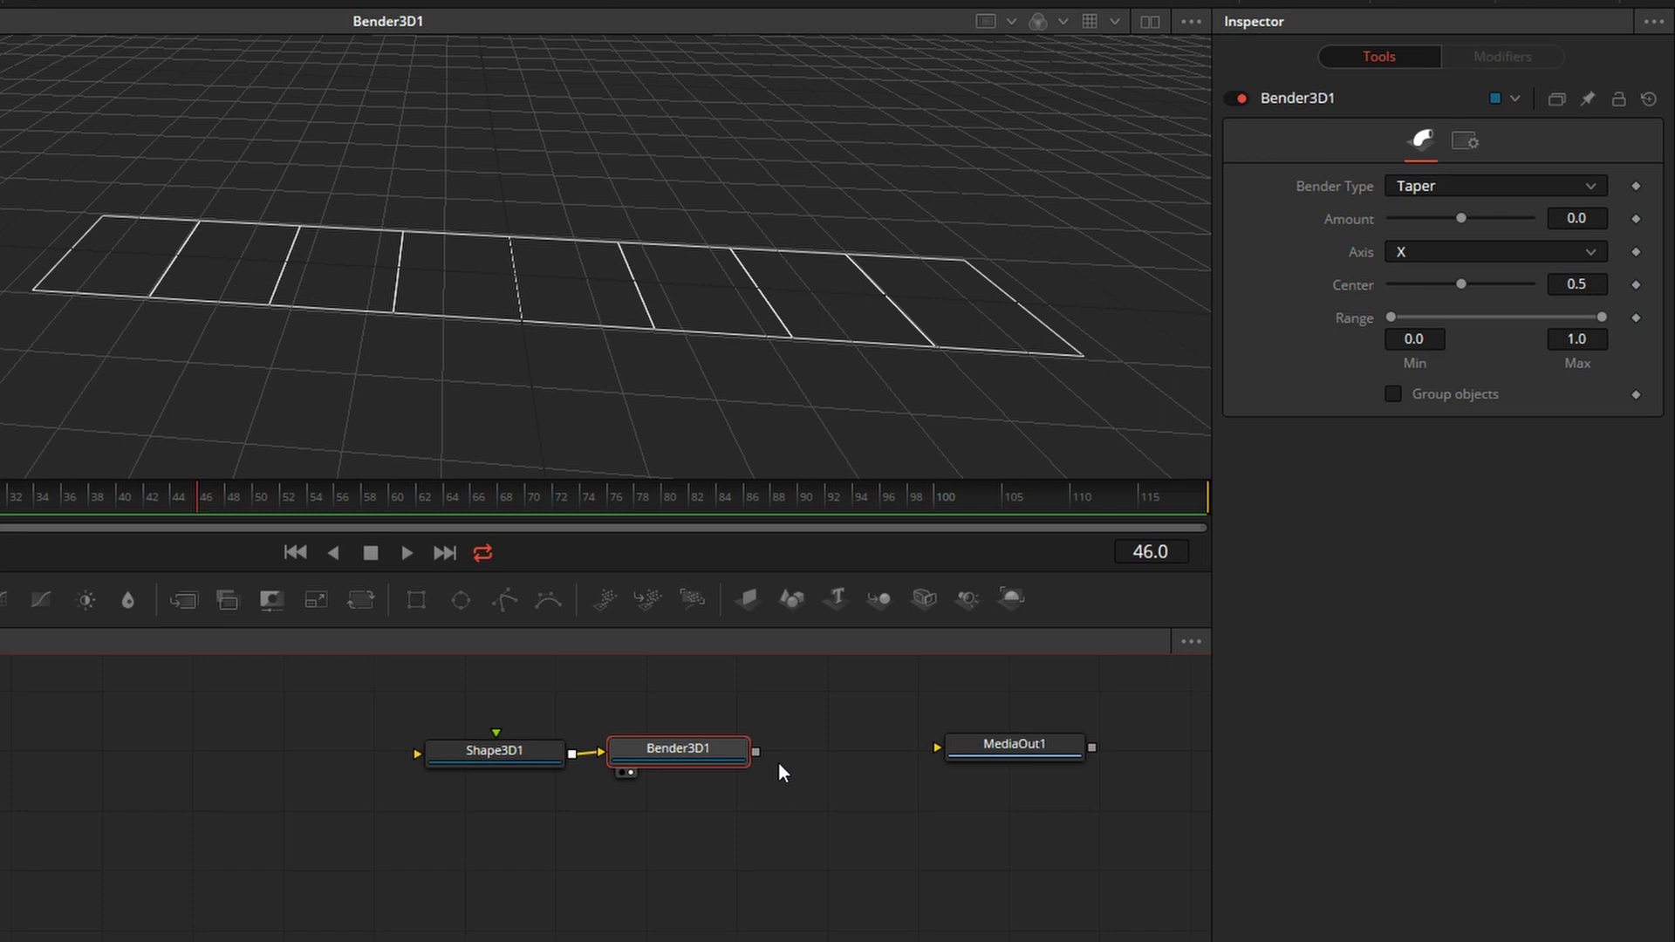
pyautogui.hotkey('ctrl', 'c')
pyautogui.hotkey('ctrl', 'v')
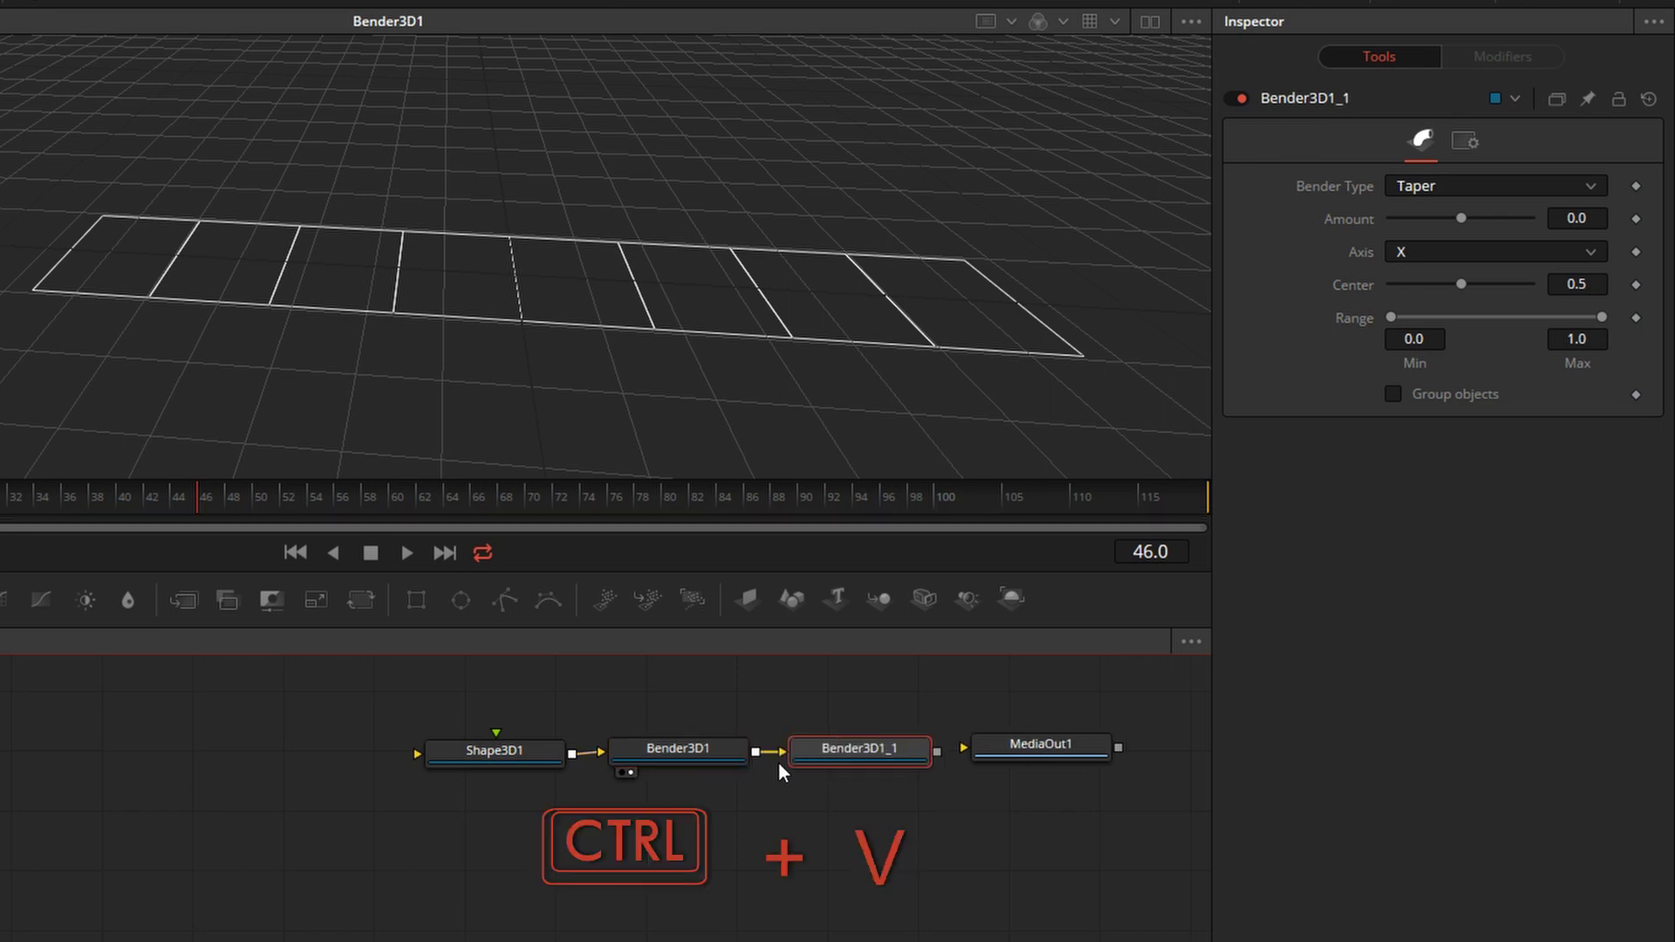
# Rename the first bender node bendL and its duplicate bendR
pyautogui.click(734, 758)
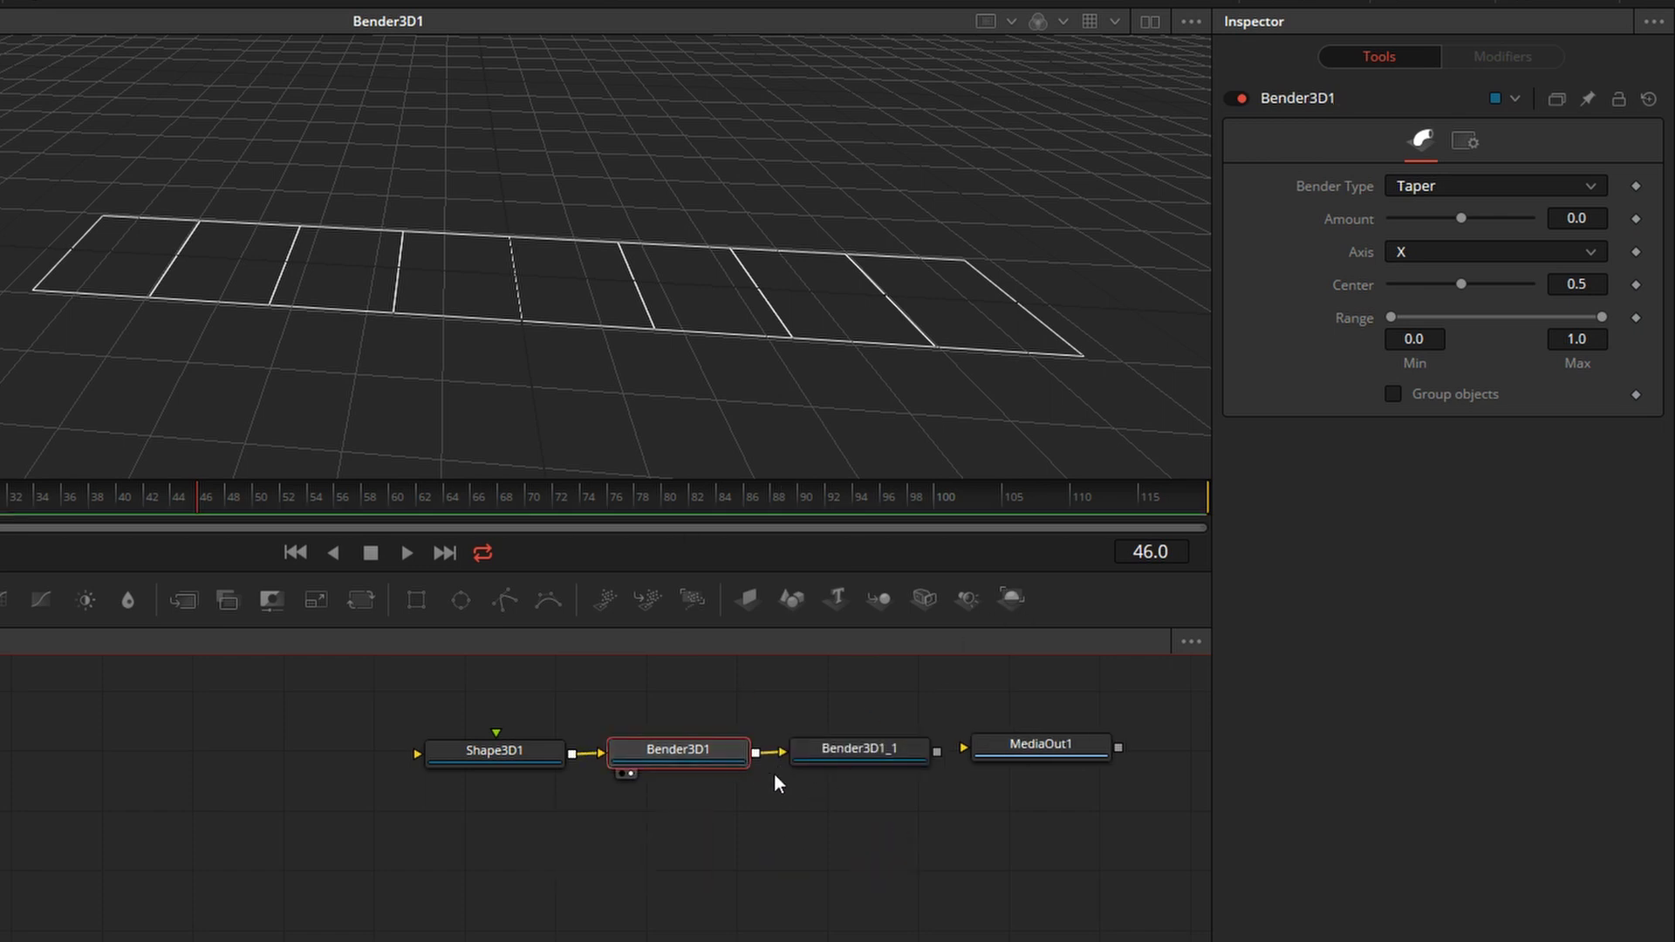
pyautogui.press('F2')
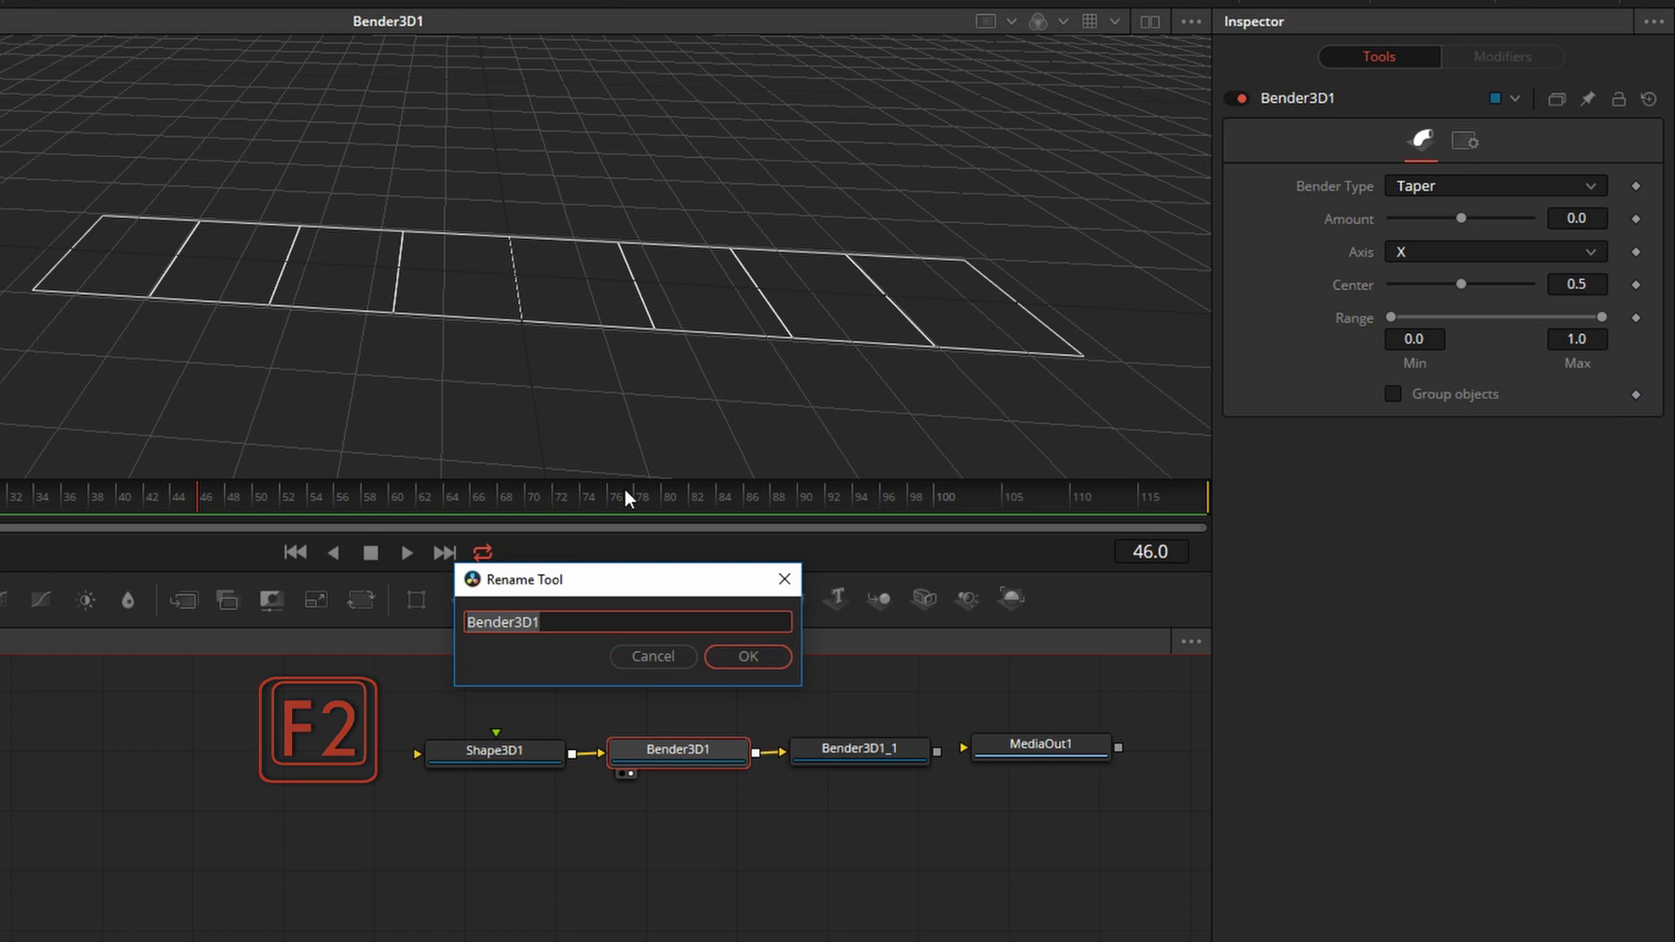
pyautogui.write('bendL')
pyautogui.click(750, 660)
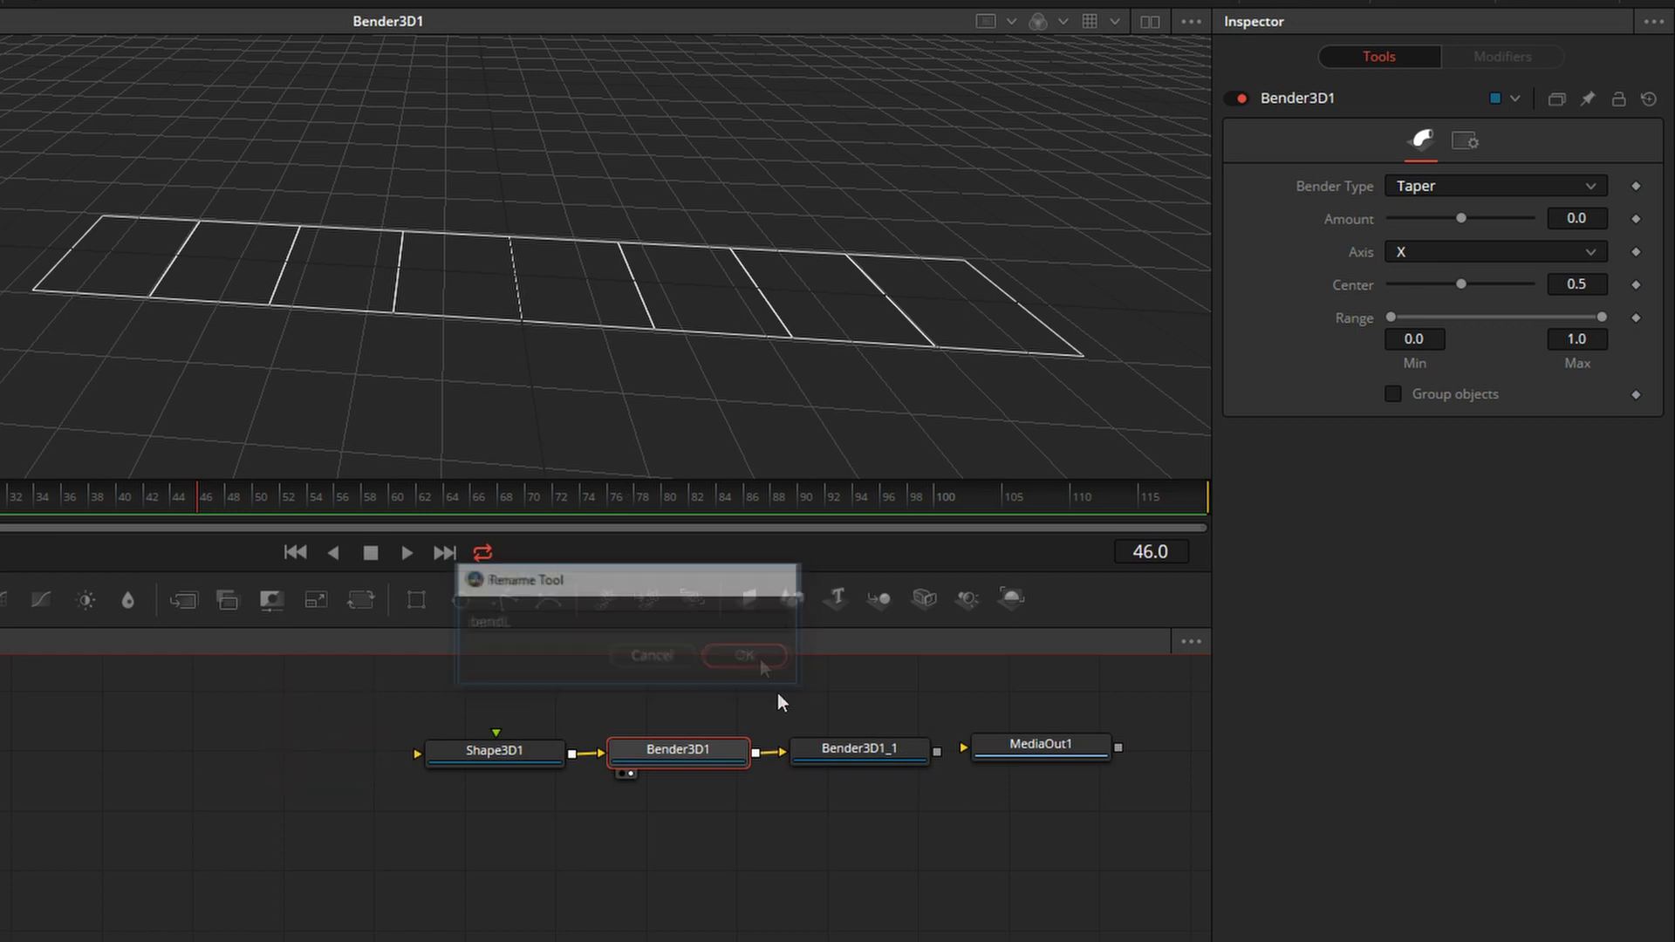
pyautogui.click(846, 756)
pyautogui.press('F2')
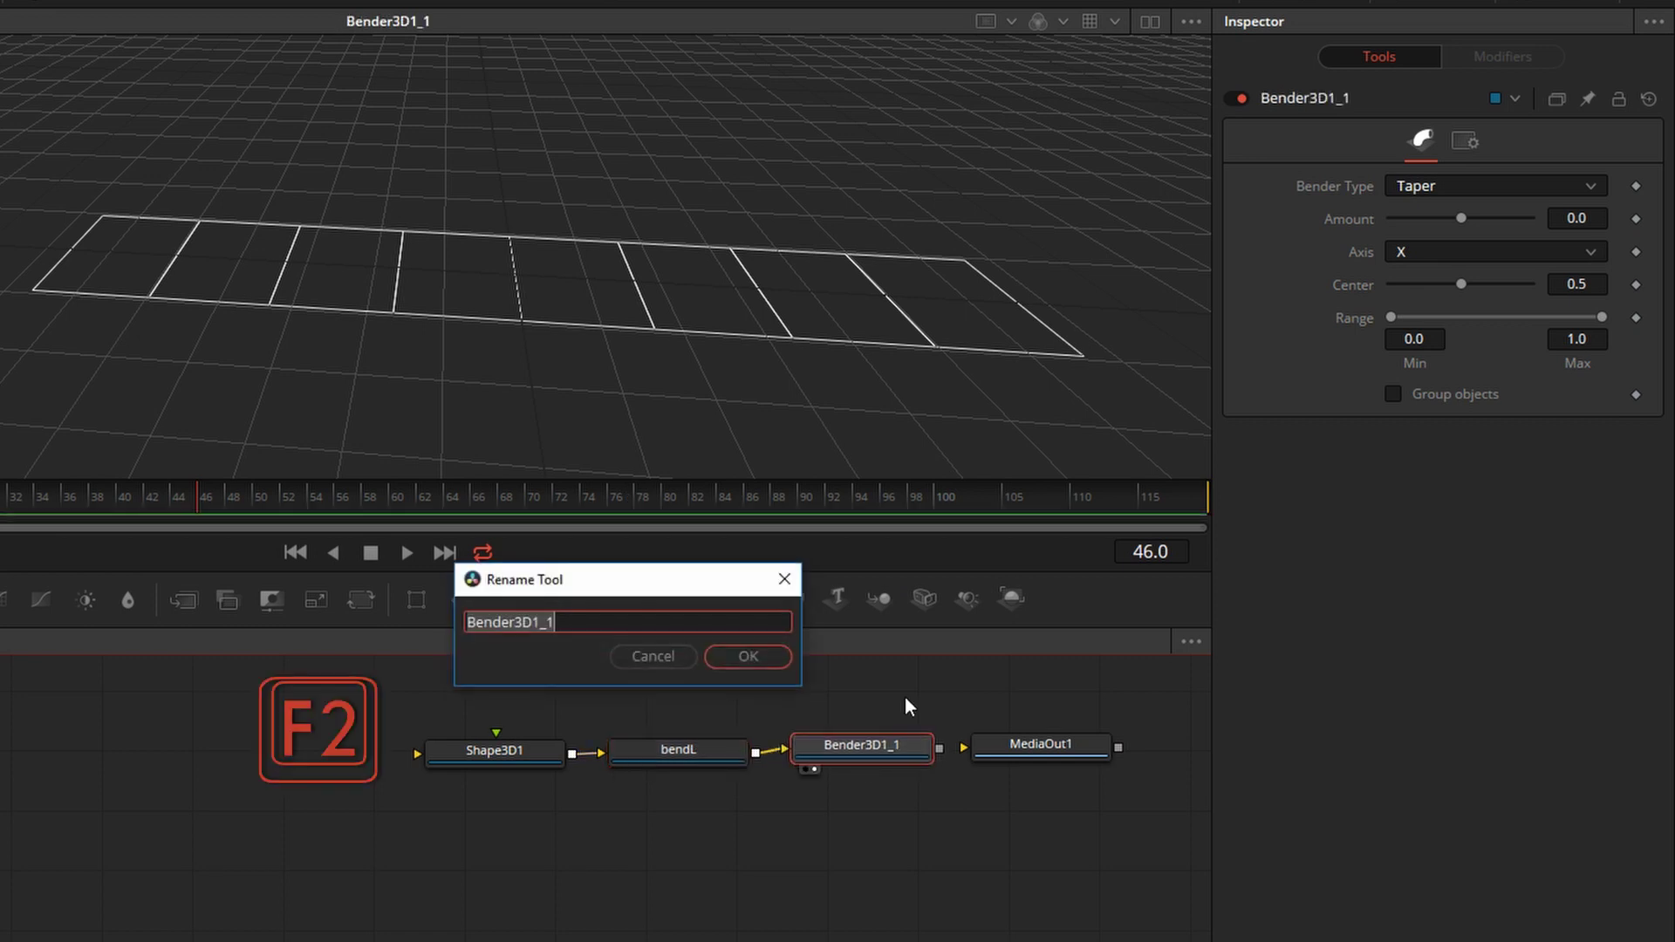
pyautogui.write('bendR')
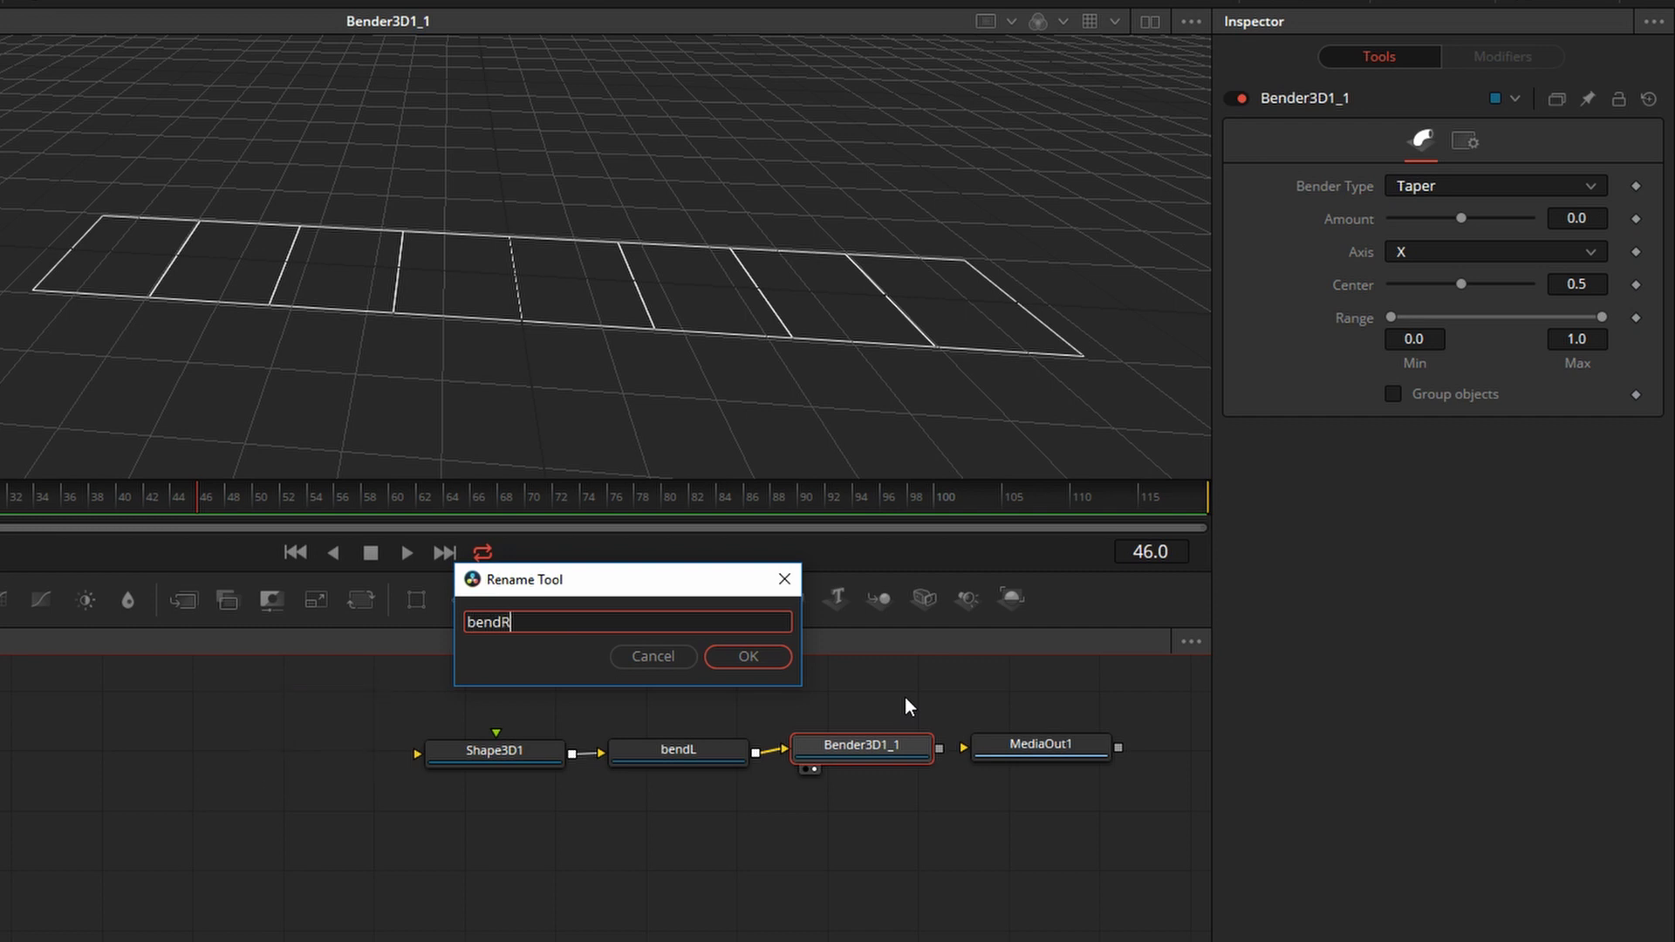
pyautogui.click(749, 657)
# Adjust bendL's taper amount and set bendR's taper amount to 0.67
pyautogui.click(678, 752)
pyautogui.moveTo(1466, 218); pyautogui.dragTo(1513, 233)
pyautogui.click(901, 747)
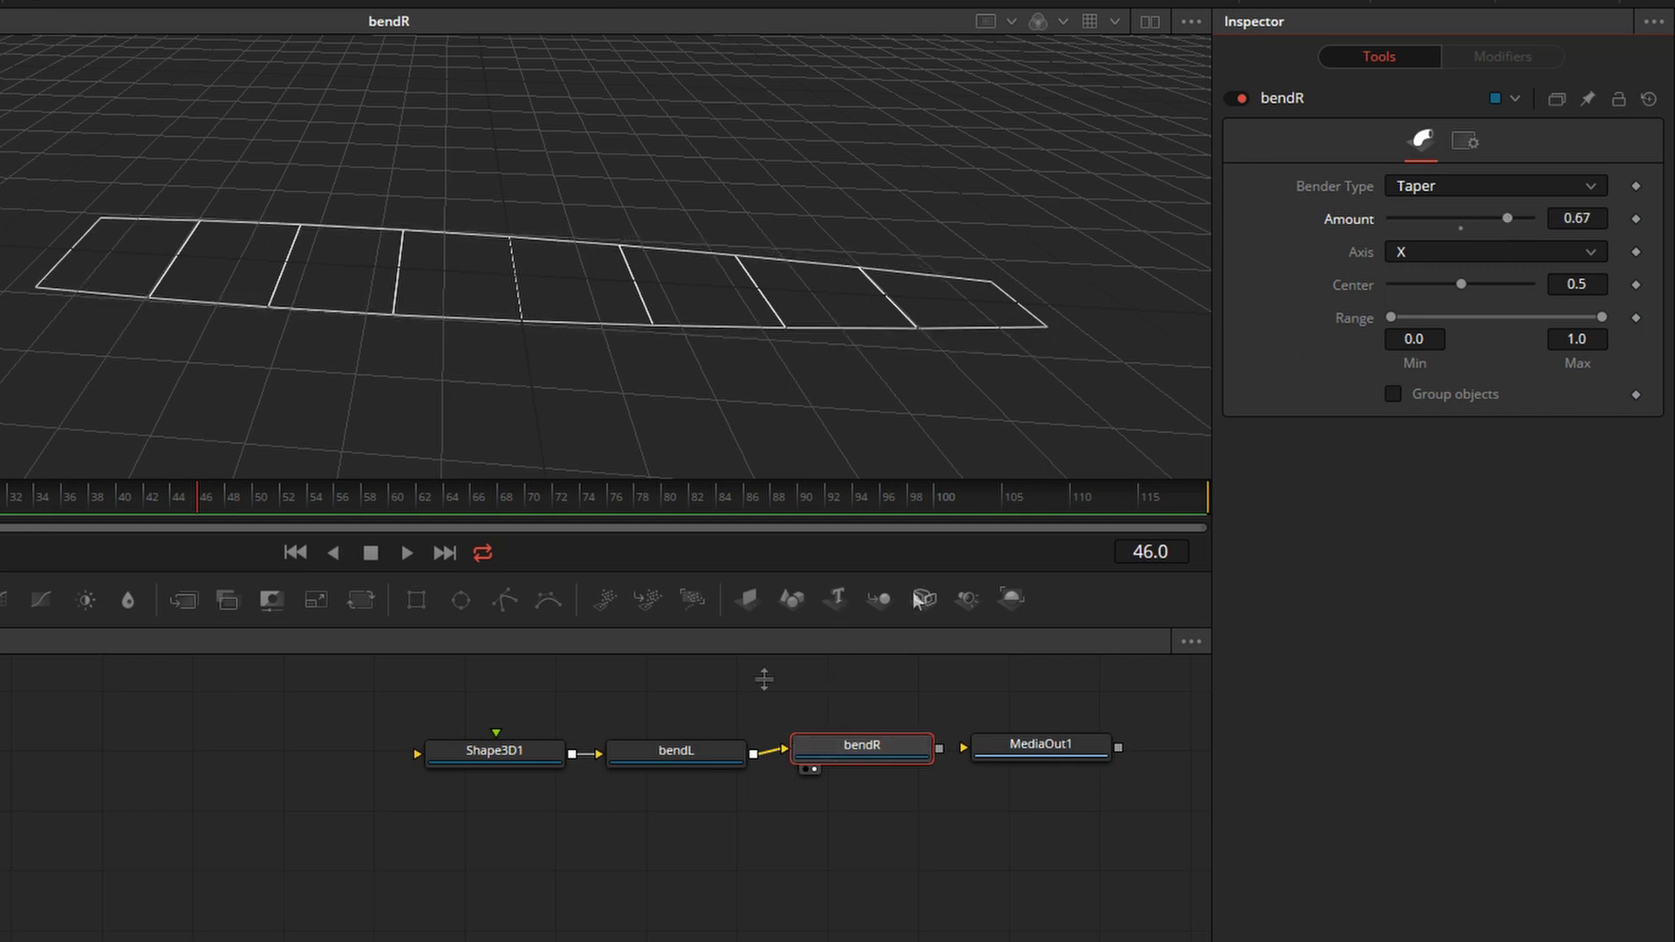
# Pin bendL's settings so they stay shown together with bendR's settings
pyautogui.click(657, 760)
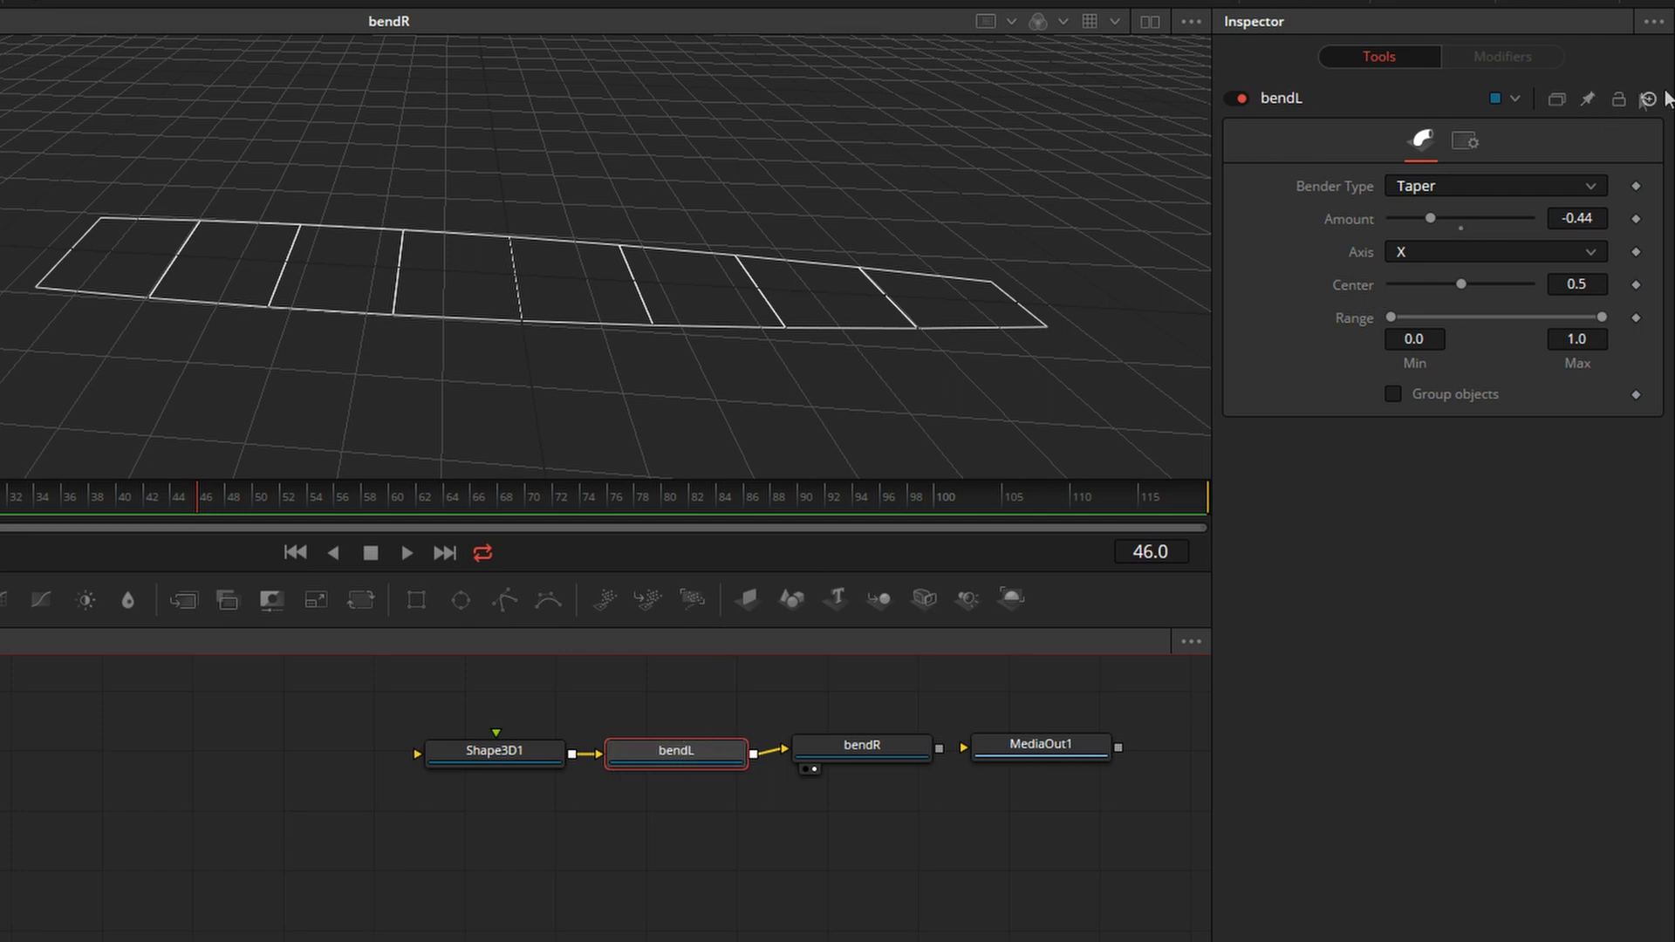
pyautogui.click(1589, 99)
pyautogui.click(894, 755)
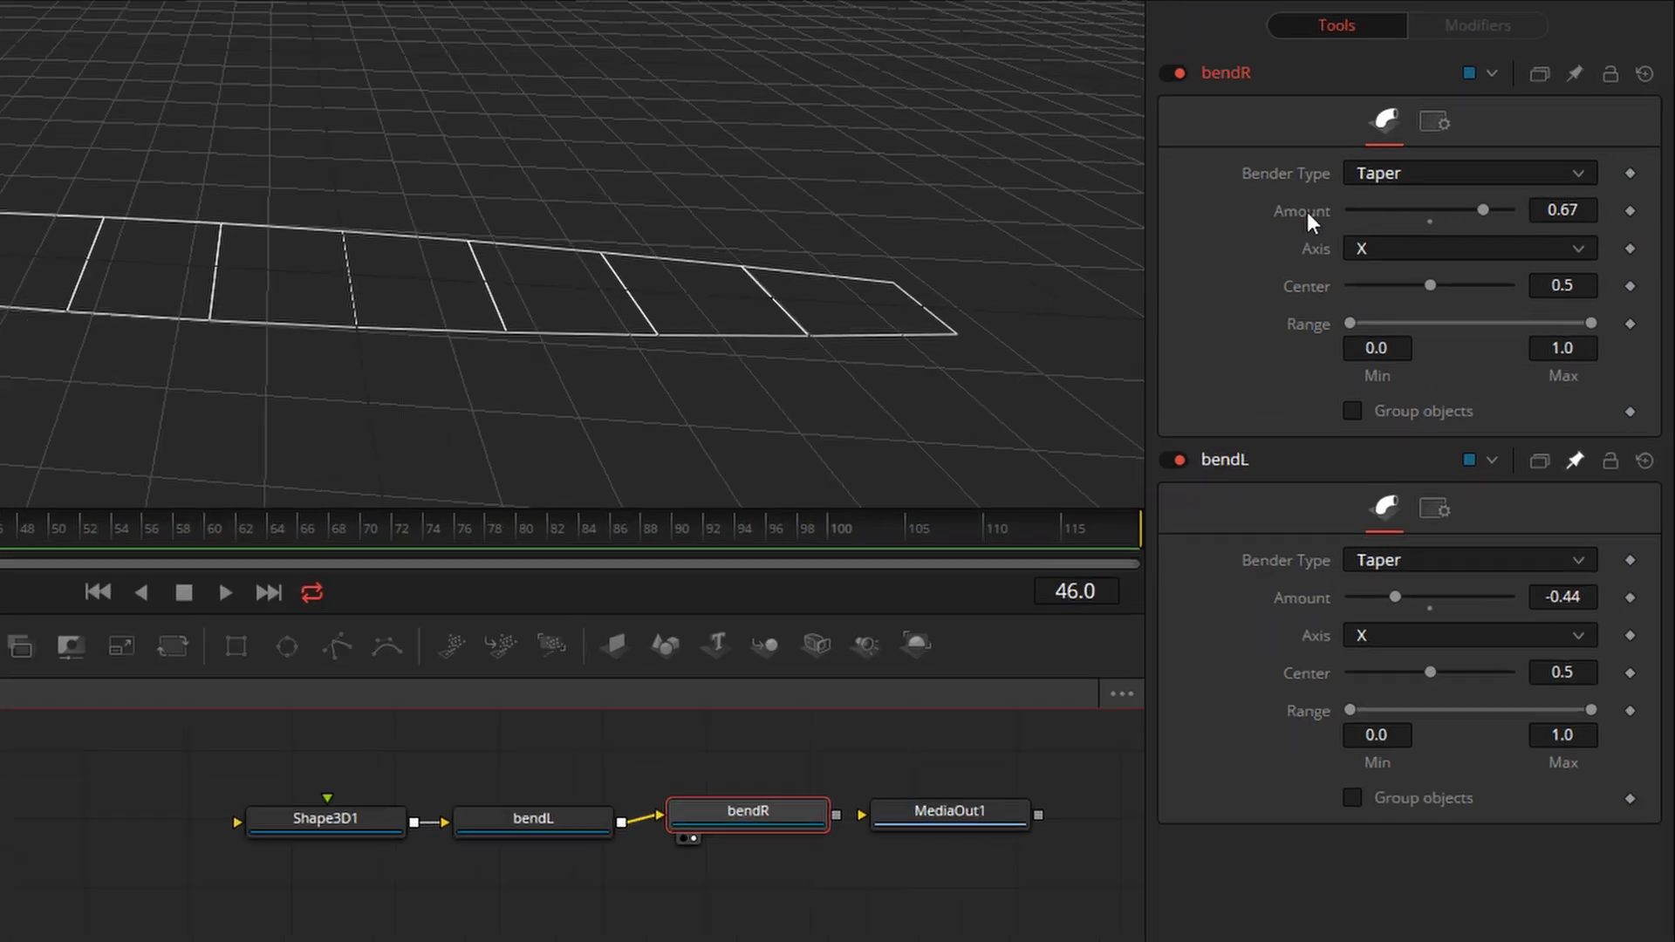
# Drive bendR's Amount with the expression -bendL.Amount and set bendL's Amount to -0.77
pyautogui.rightClick(1351, 223)
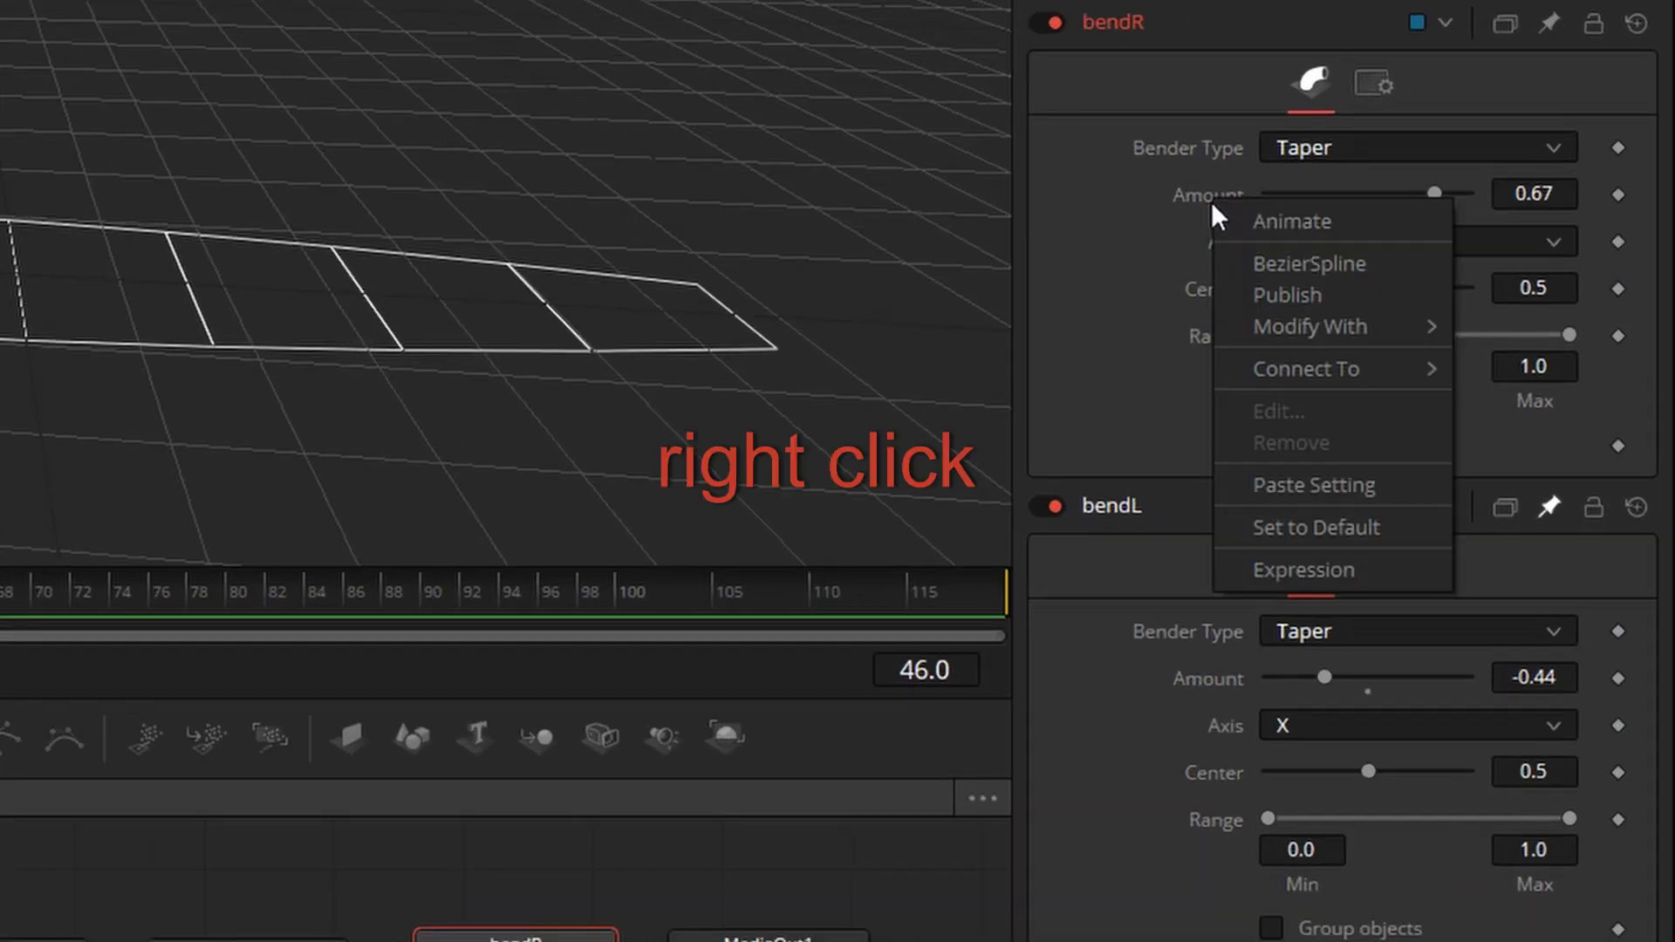
pyautogui.click(1274, 569)
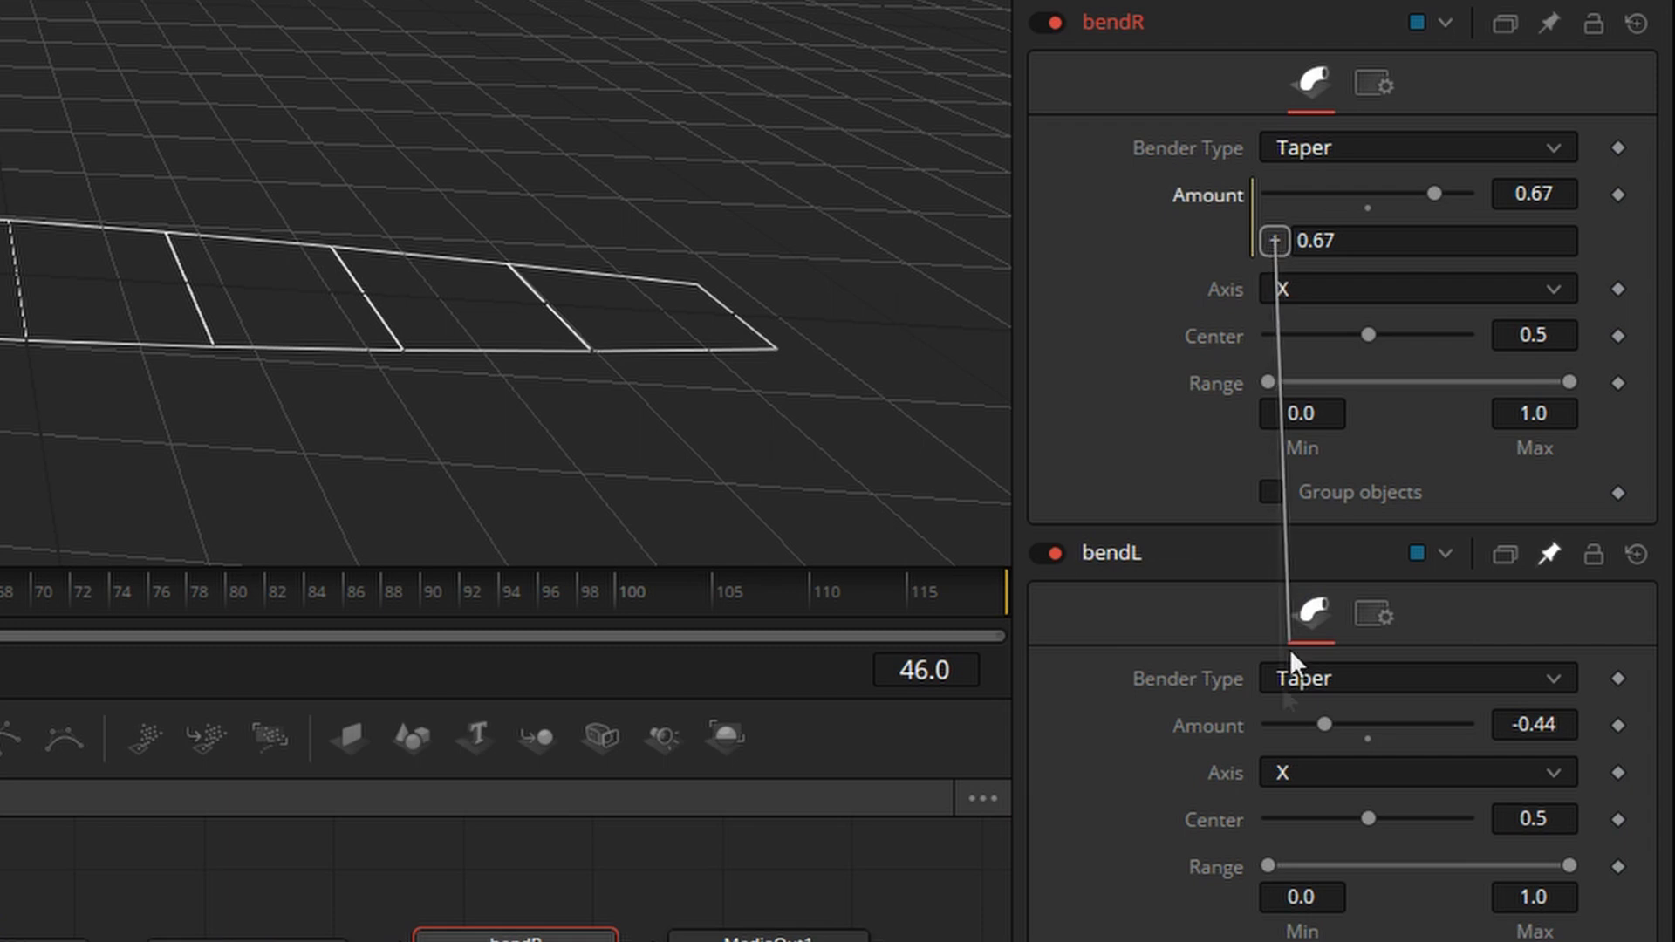
pyautogui.moveTo(1290, 653); pyautogui.dragTo(1214, 725)
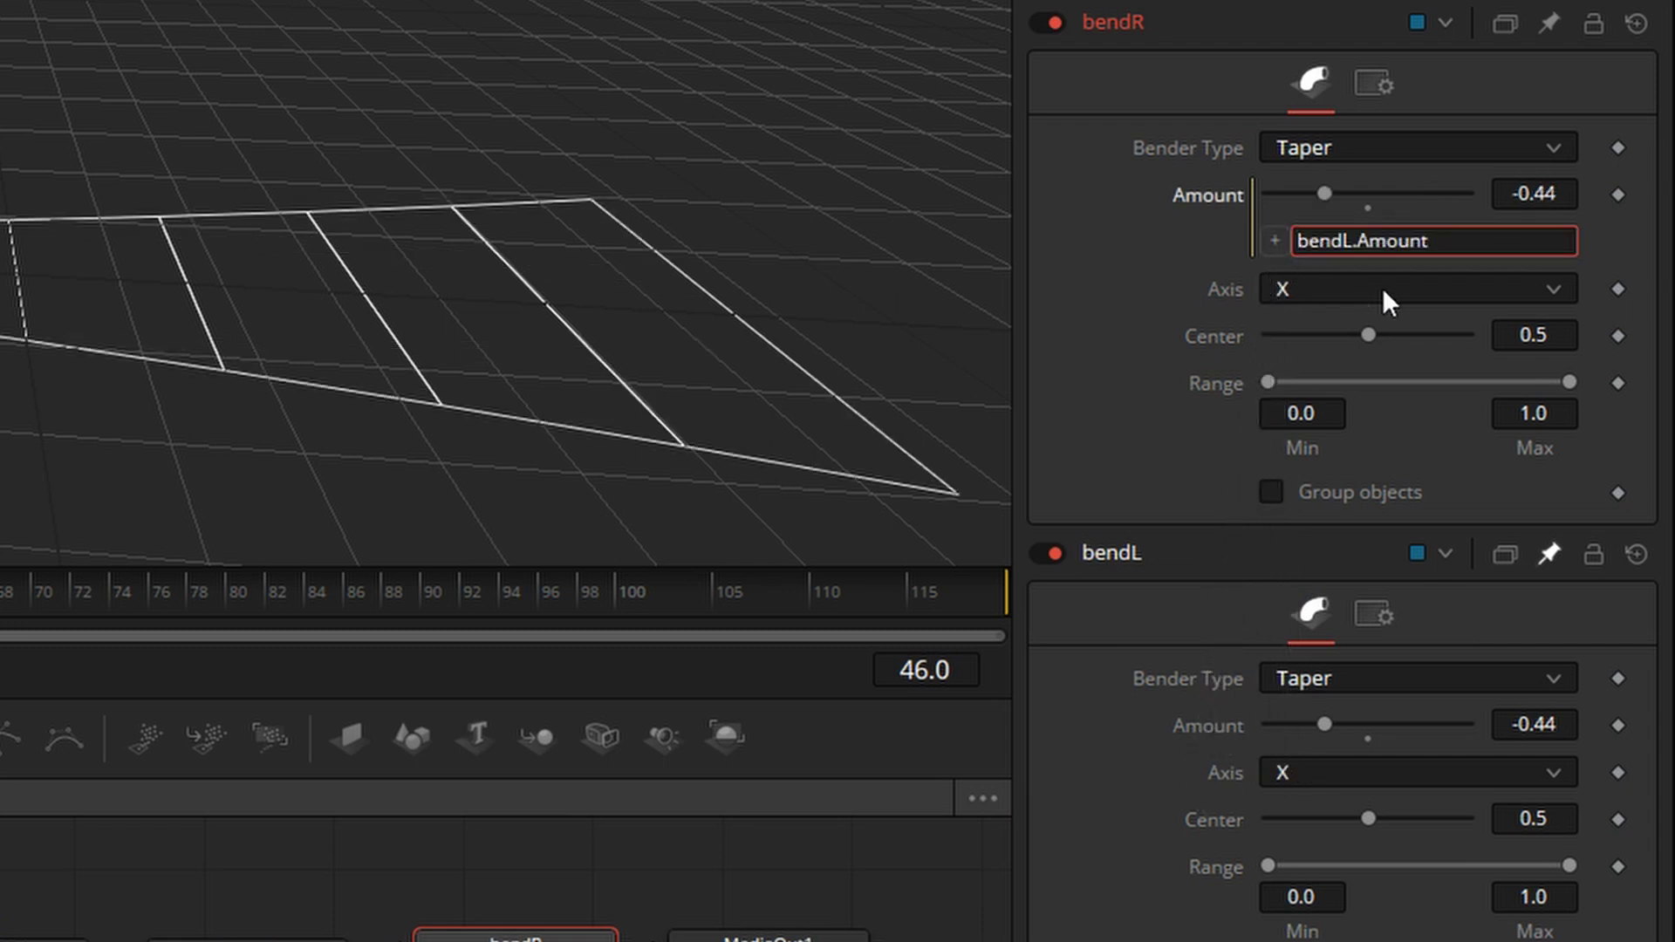
pyautogui.write('-')
pyautogui.press('Tab')
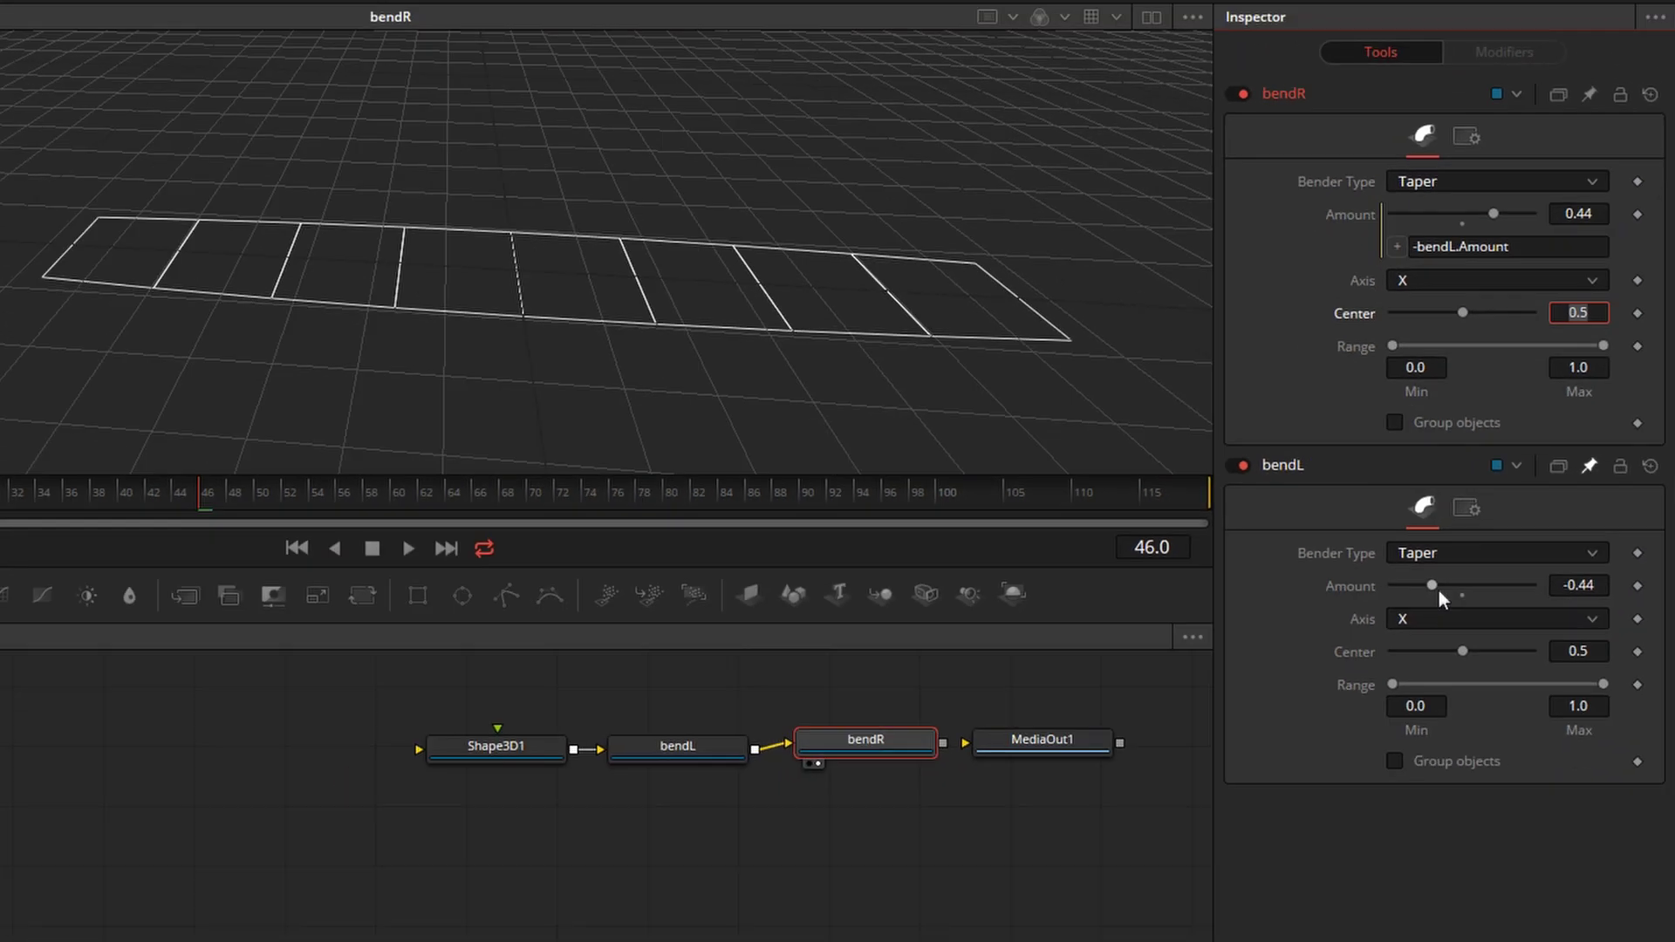
pyautogui.moveTo(1328, 726); pyautogui.dragTo(1374, 714)
pyautogui.moveTo(1466, 580); pyautogui.dragTo(1408, 592)
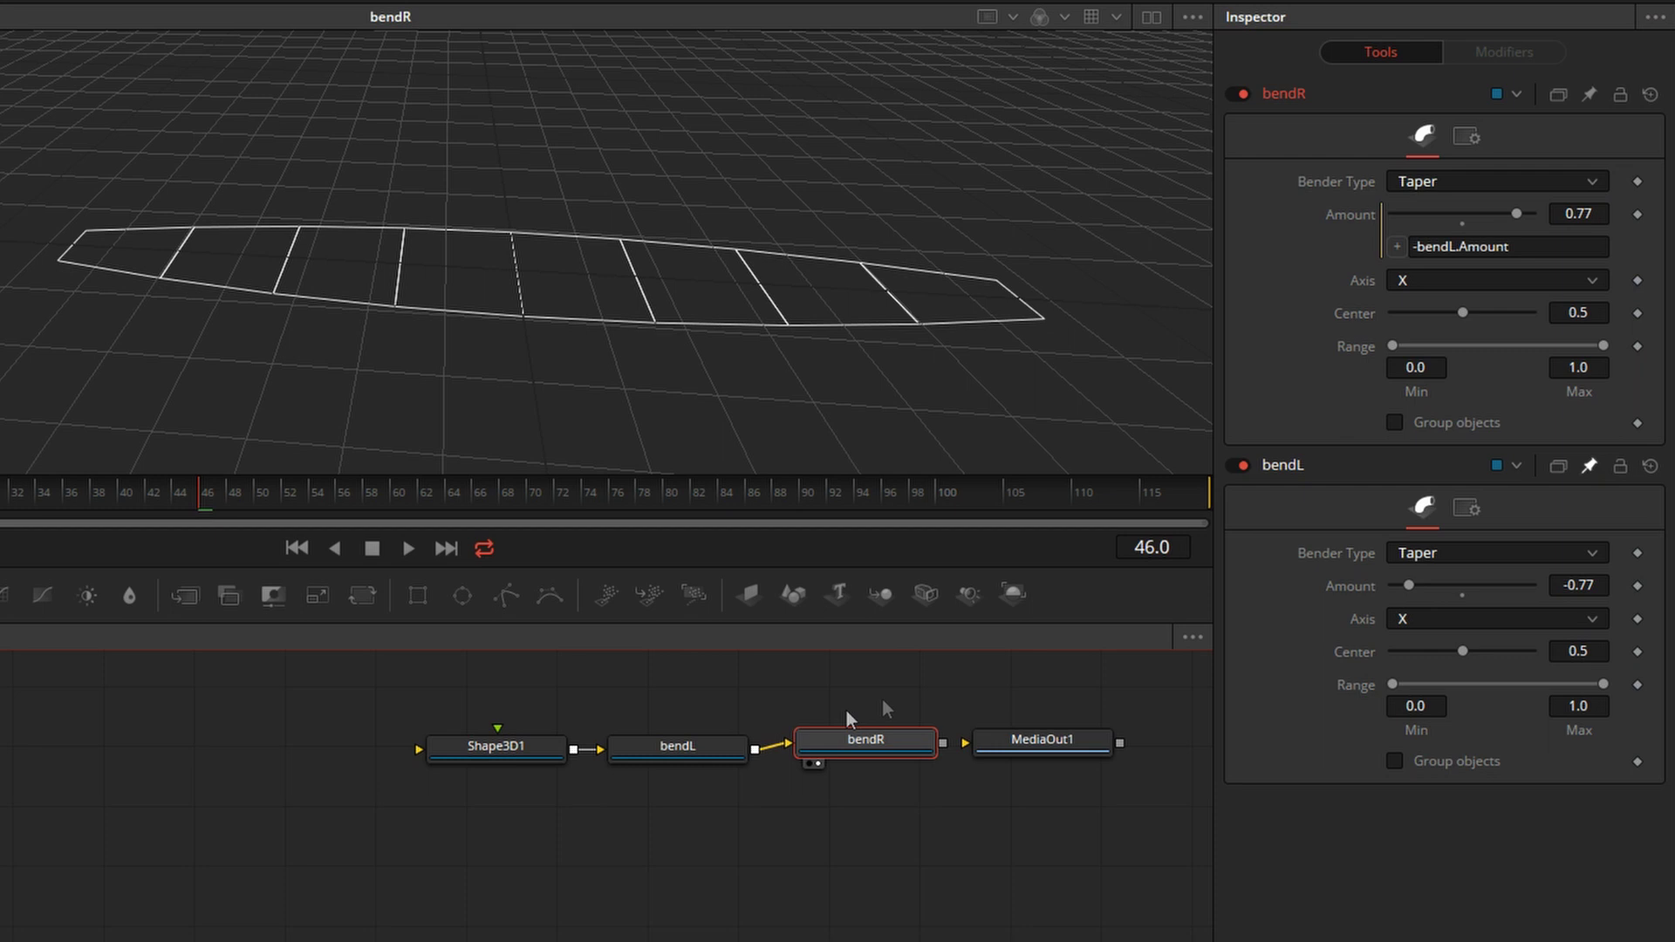
# Move the three wing nodes away from MediaOut1, then add a Bender 3D node after bendR and view it
pyautogui.moveTo(916, 687); pyautogui.dragTo(541, 761)
pyautogui.moveTo(840, 732); pyautogui.dragTo(687, 744)
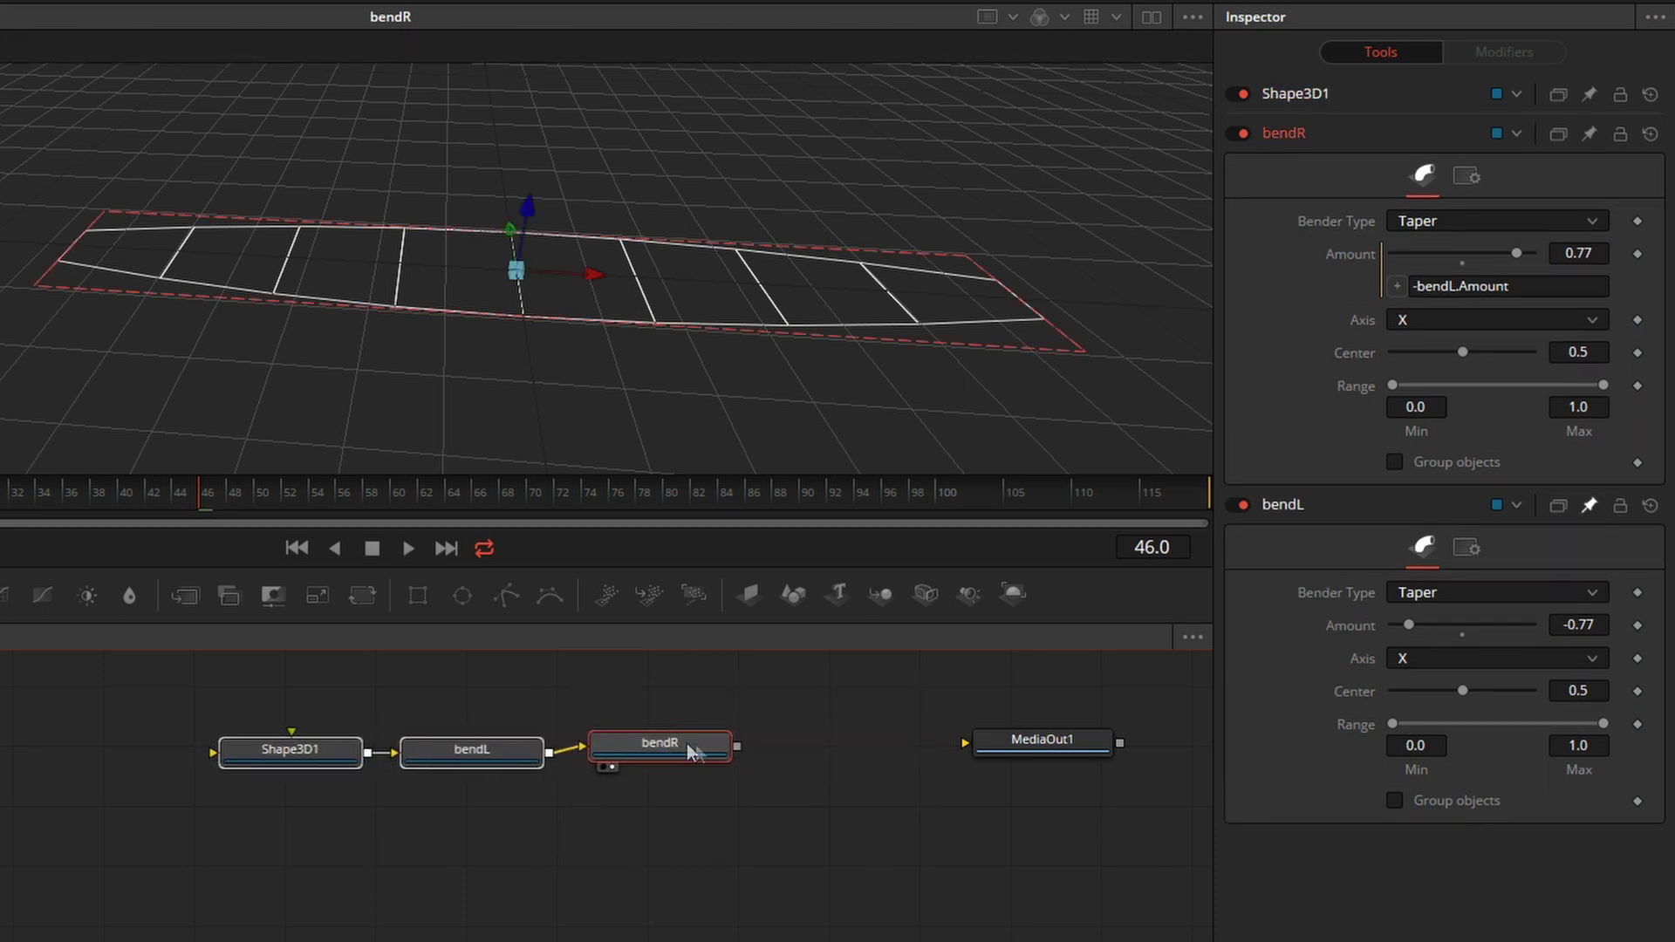
pyautogui.click(690, 753)
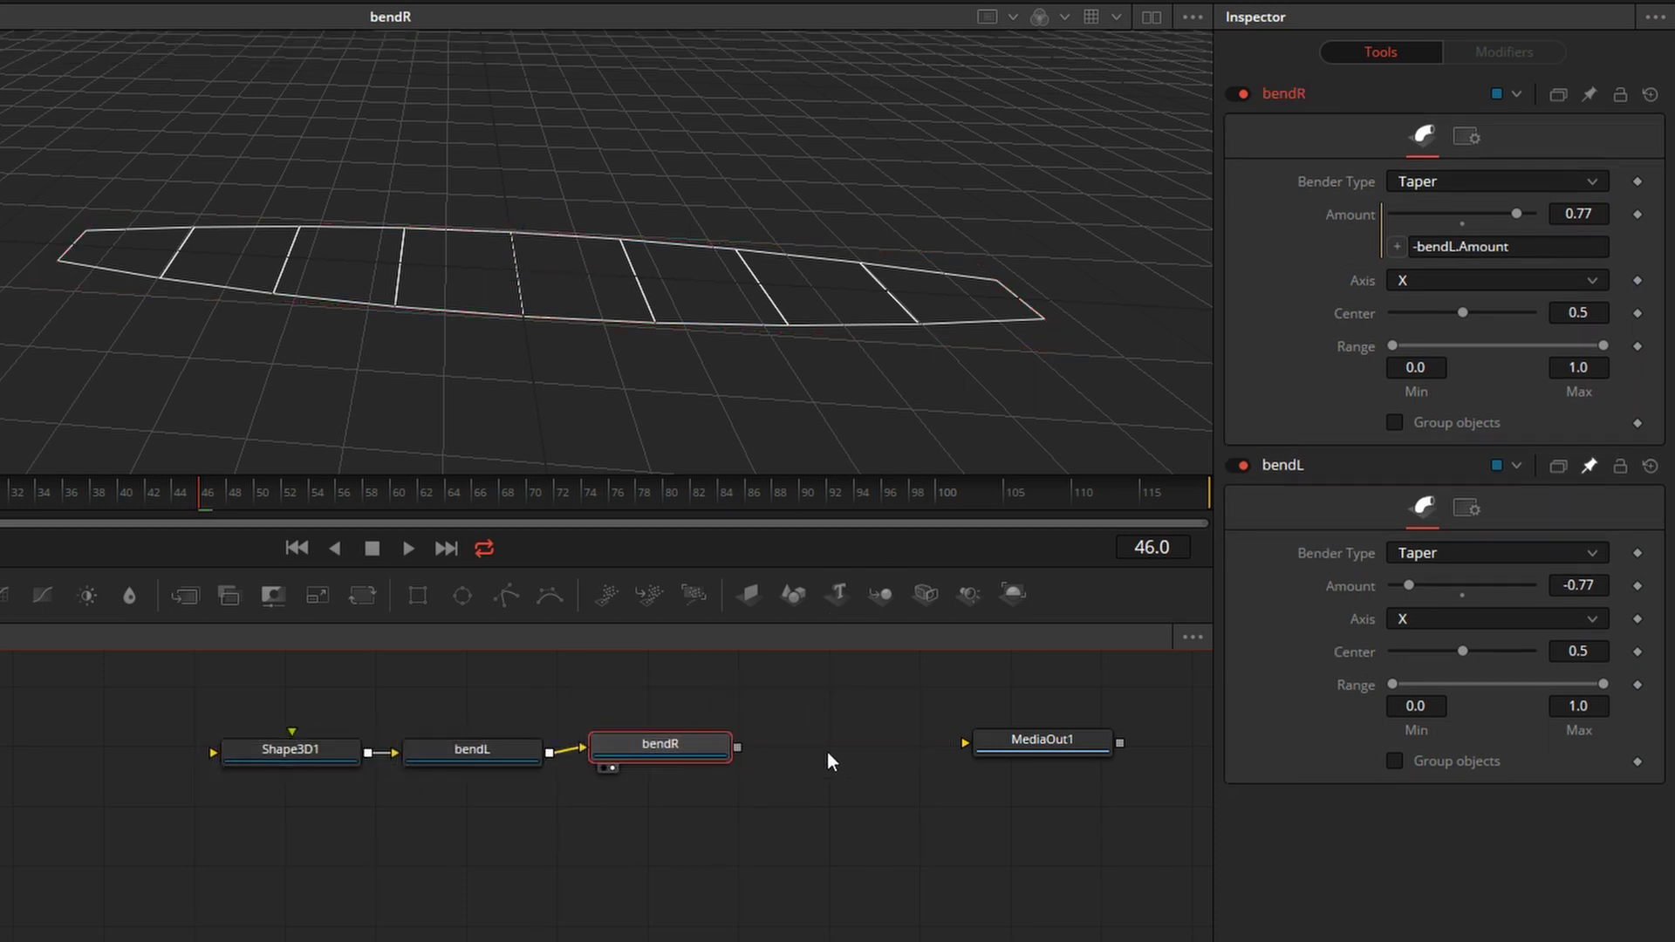
pyautogui.hotkey('ctrl', 'space')
pyautogui.write('bend')
pyautogui.press('Return')
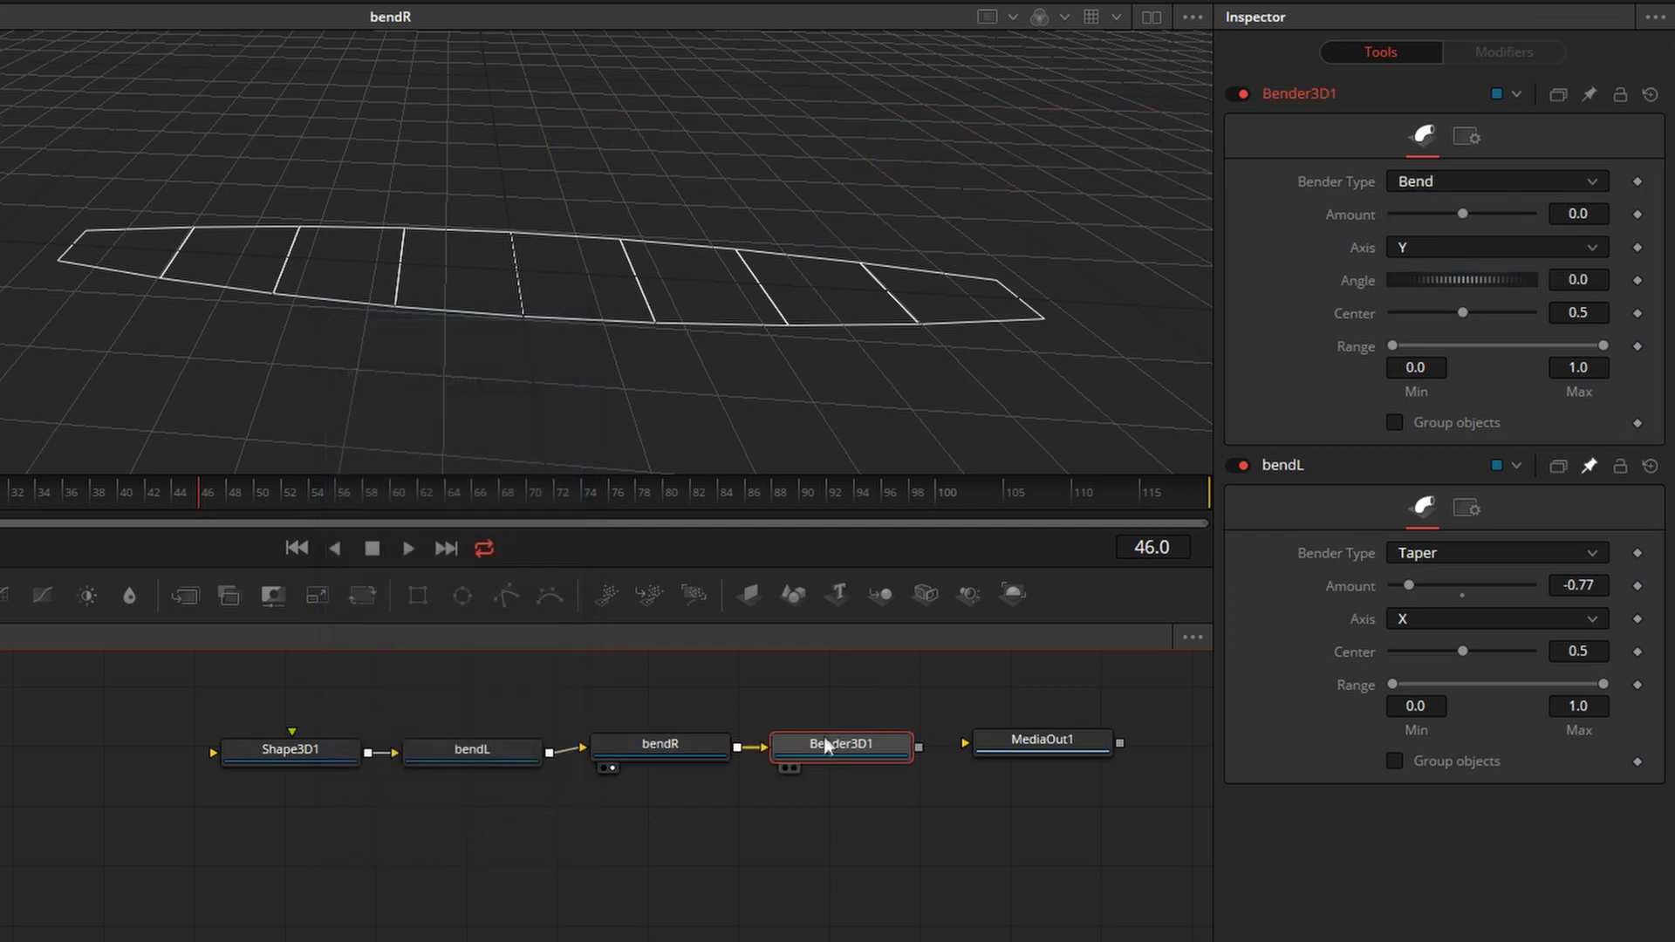
pyautogui.moveTo(985, 291); pyautogui.dragTo(1186, 287)
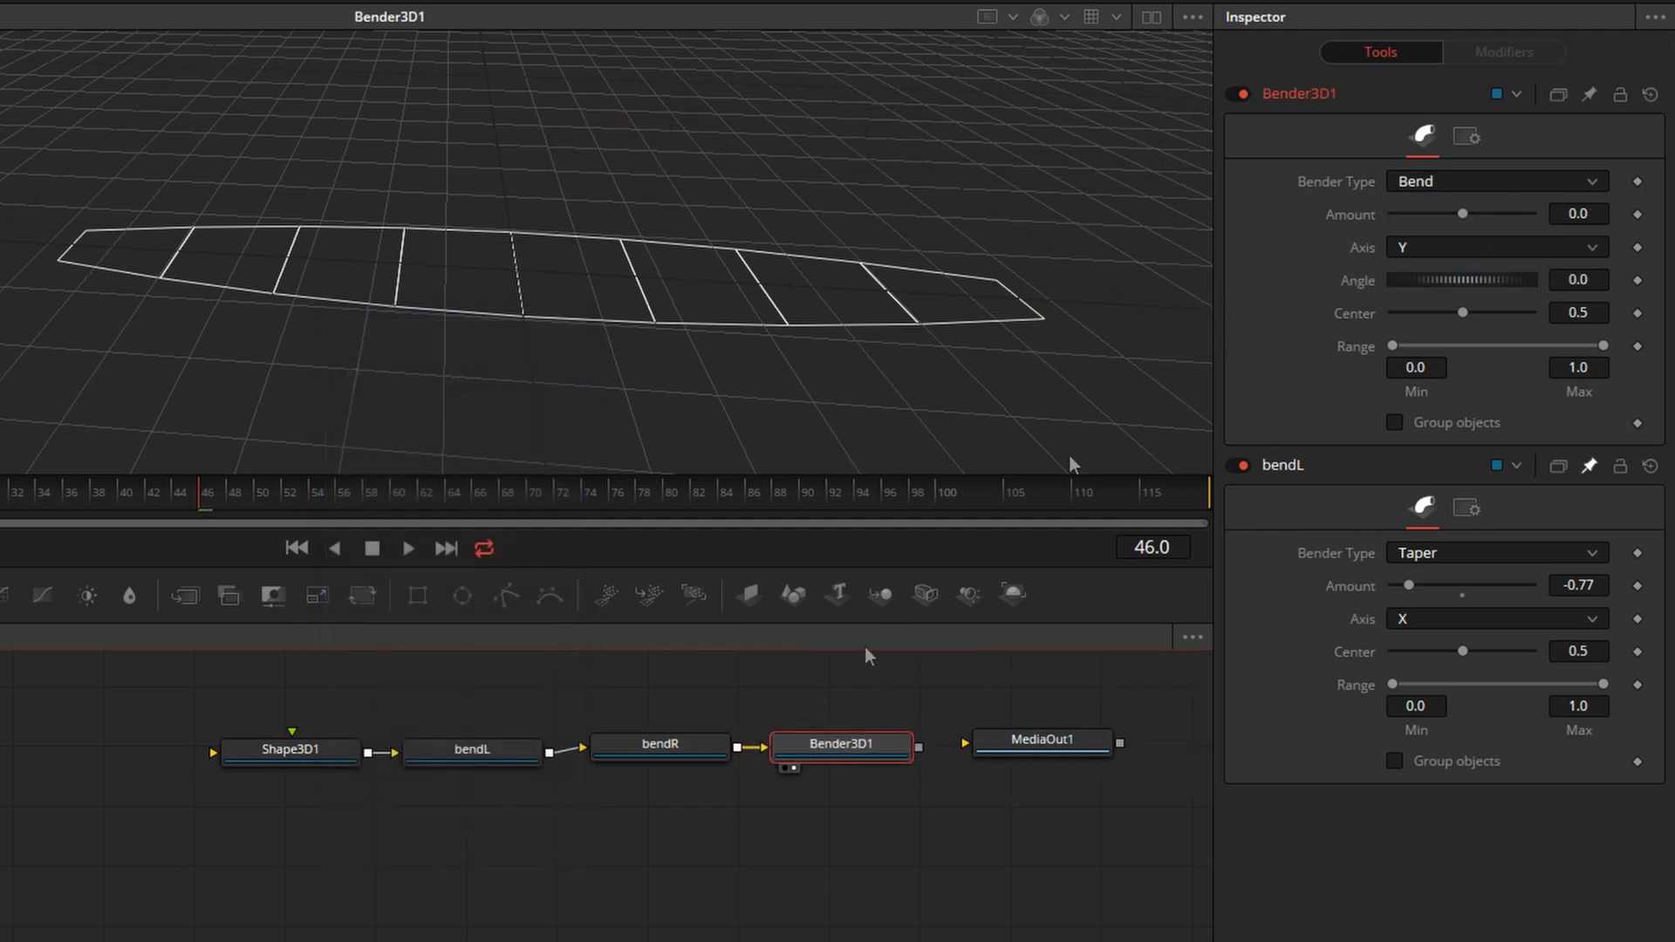
# Rename the new bender node wingCurl and the Shape3D1 node wing
pyautogui.press('F2')
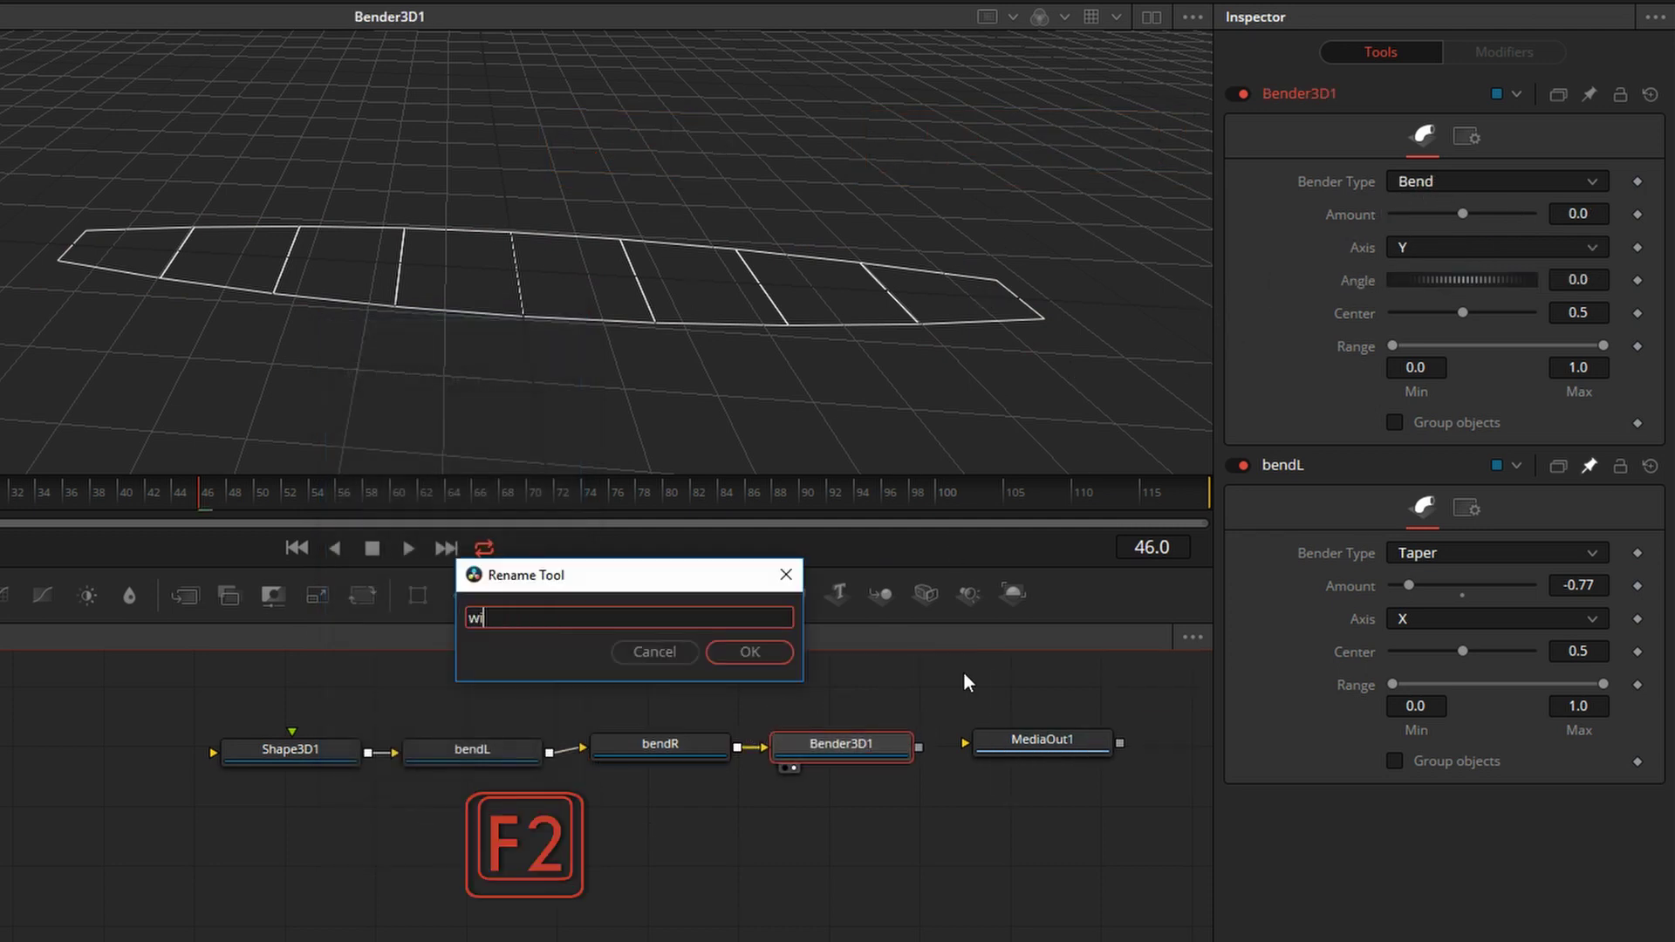
pyautogui.press('Return')
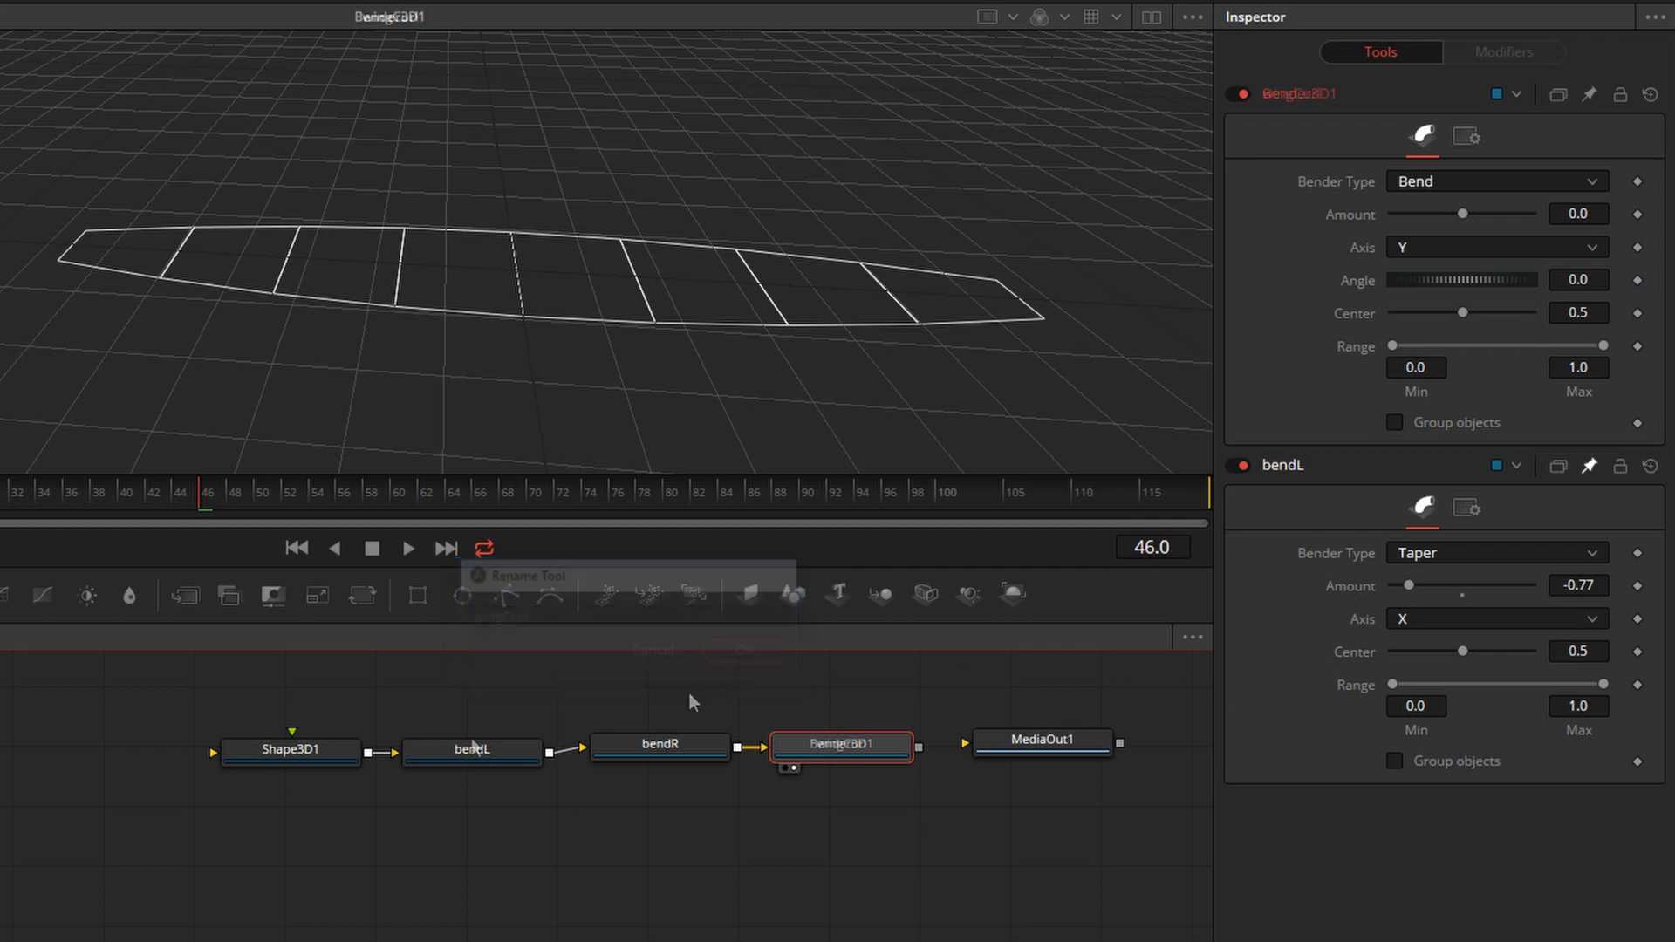
pyautogui.click(325, 750)
pyautogui.press('F2')
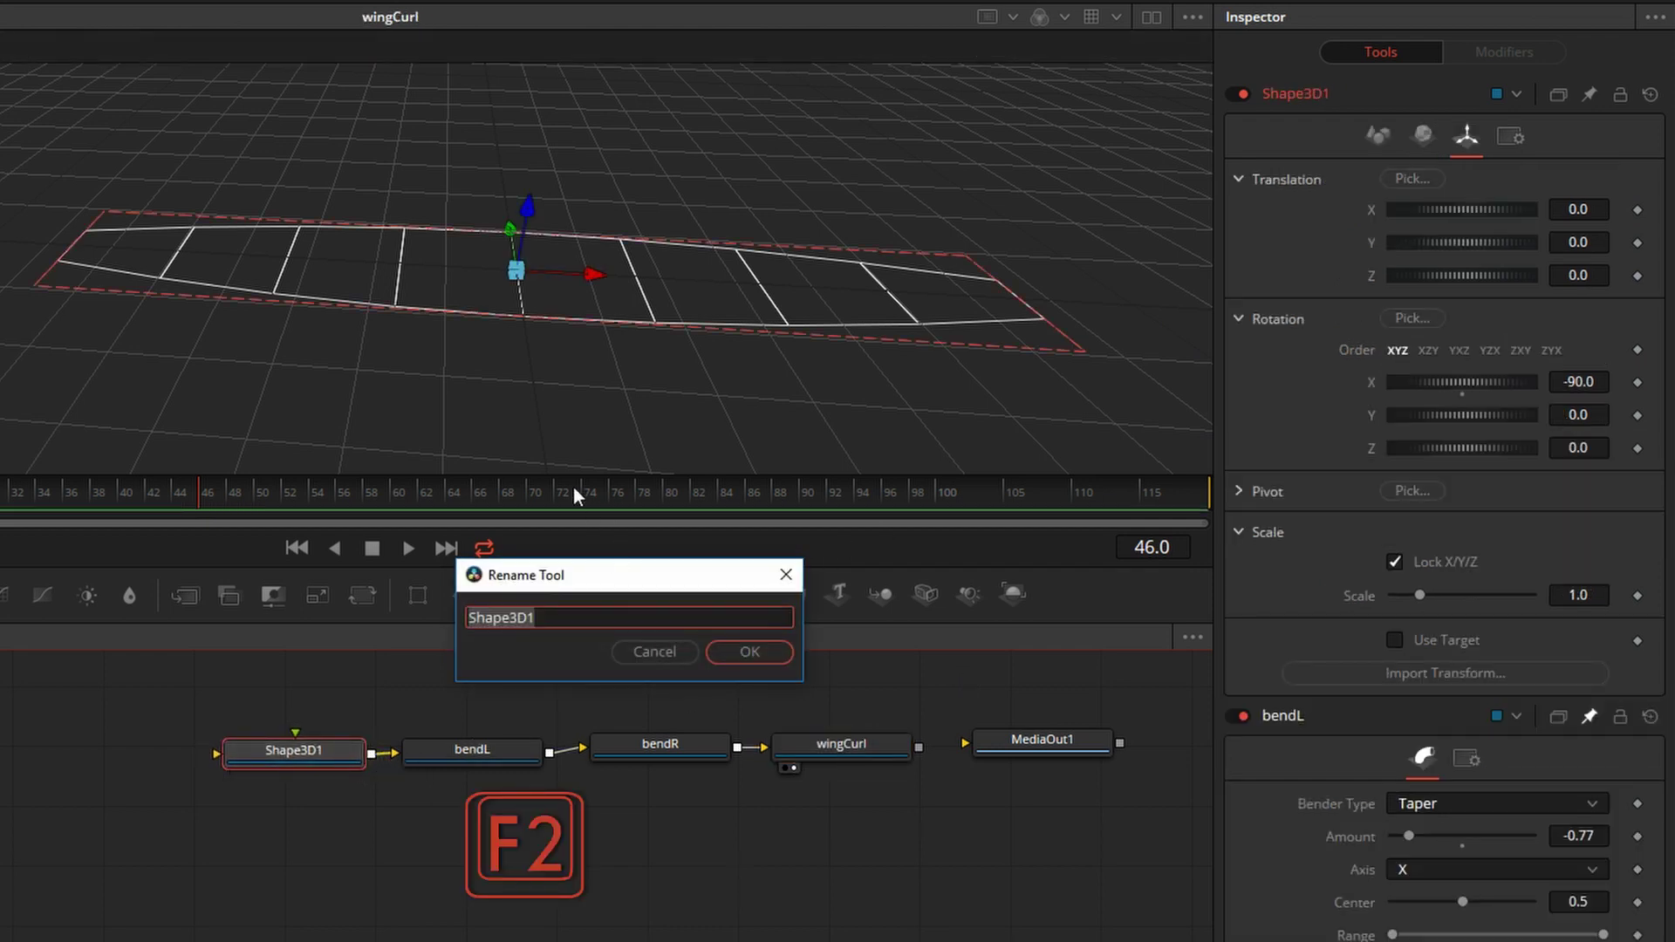
pyautogui.write('wing')
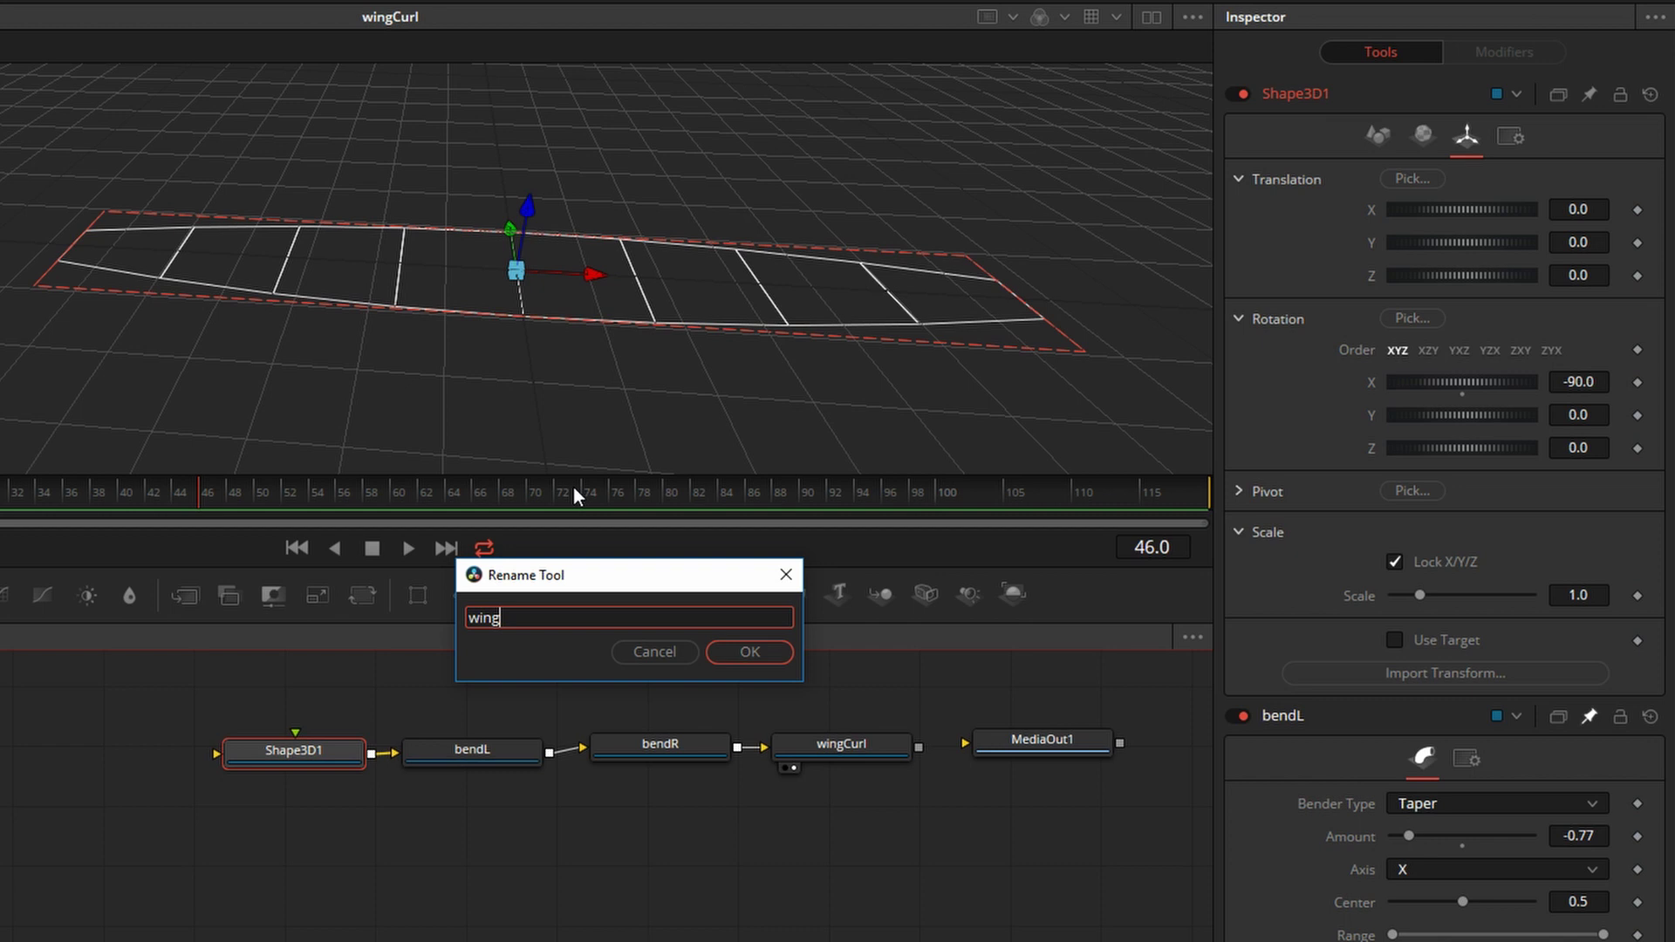
pyautogui.click(750, 653)
# Unpin bendL and set wingCurl's bend axis to X and its Amount to -0.08
pyautogui.click(873, 752)
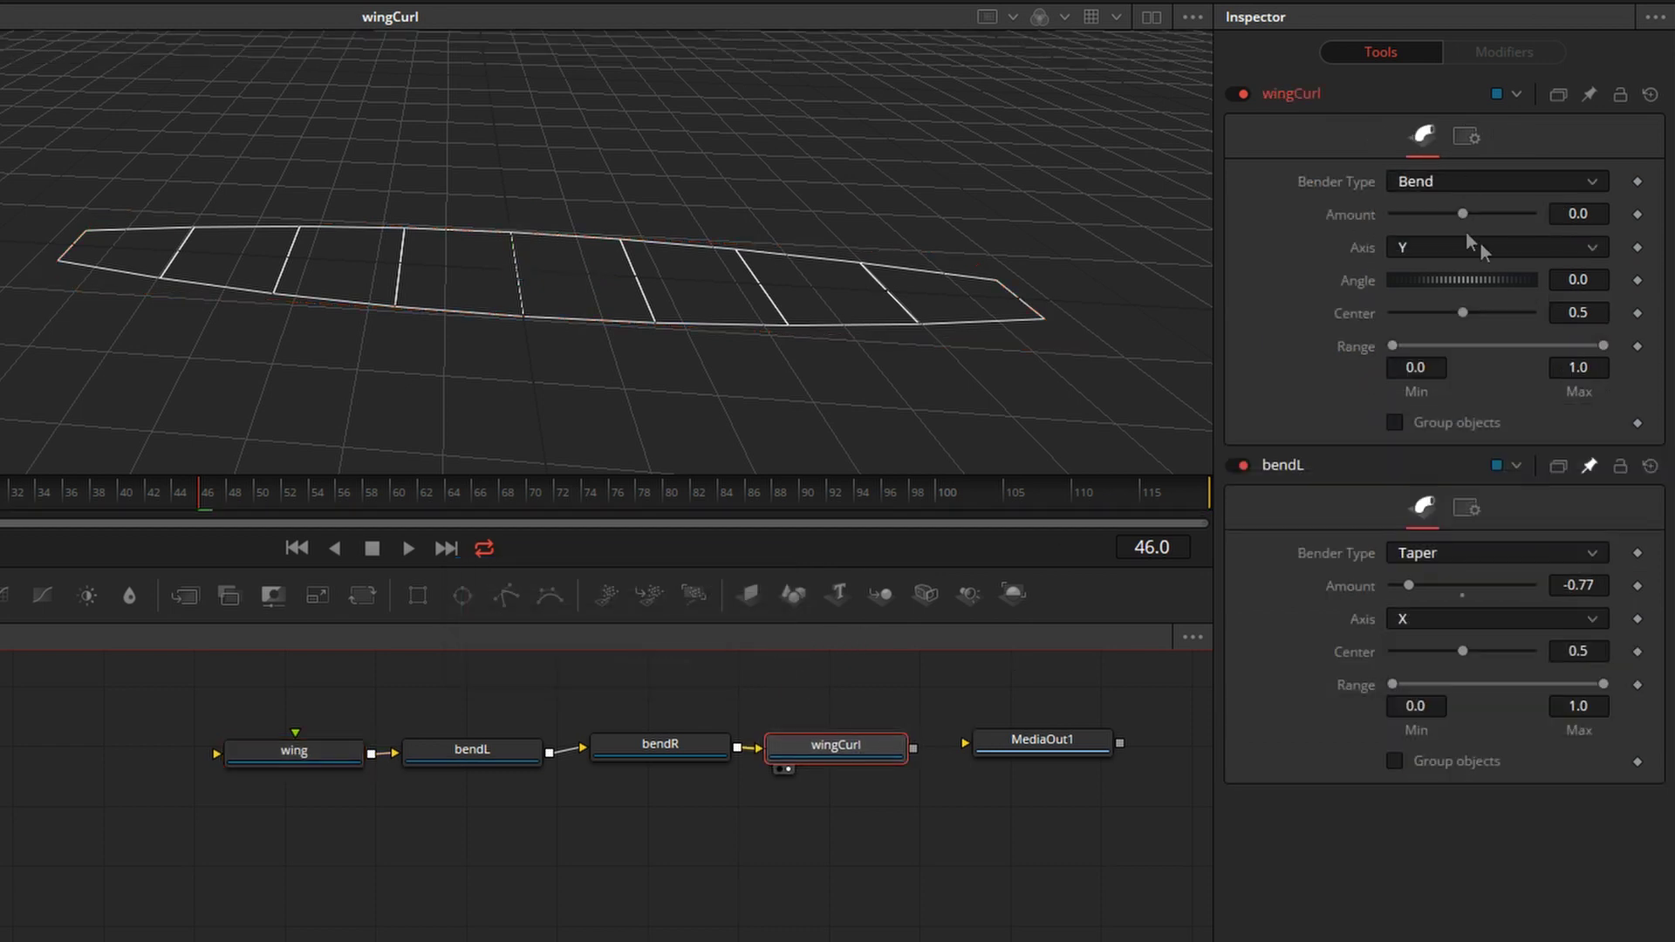
pyautogui.click(836, 747)
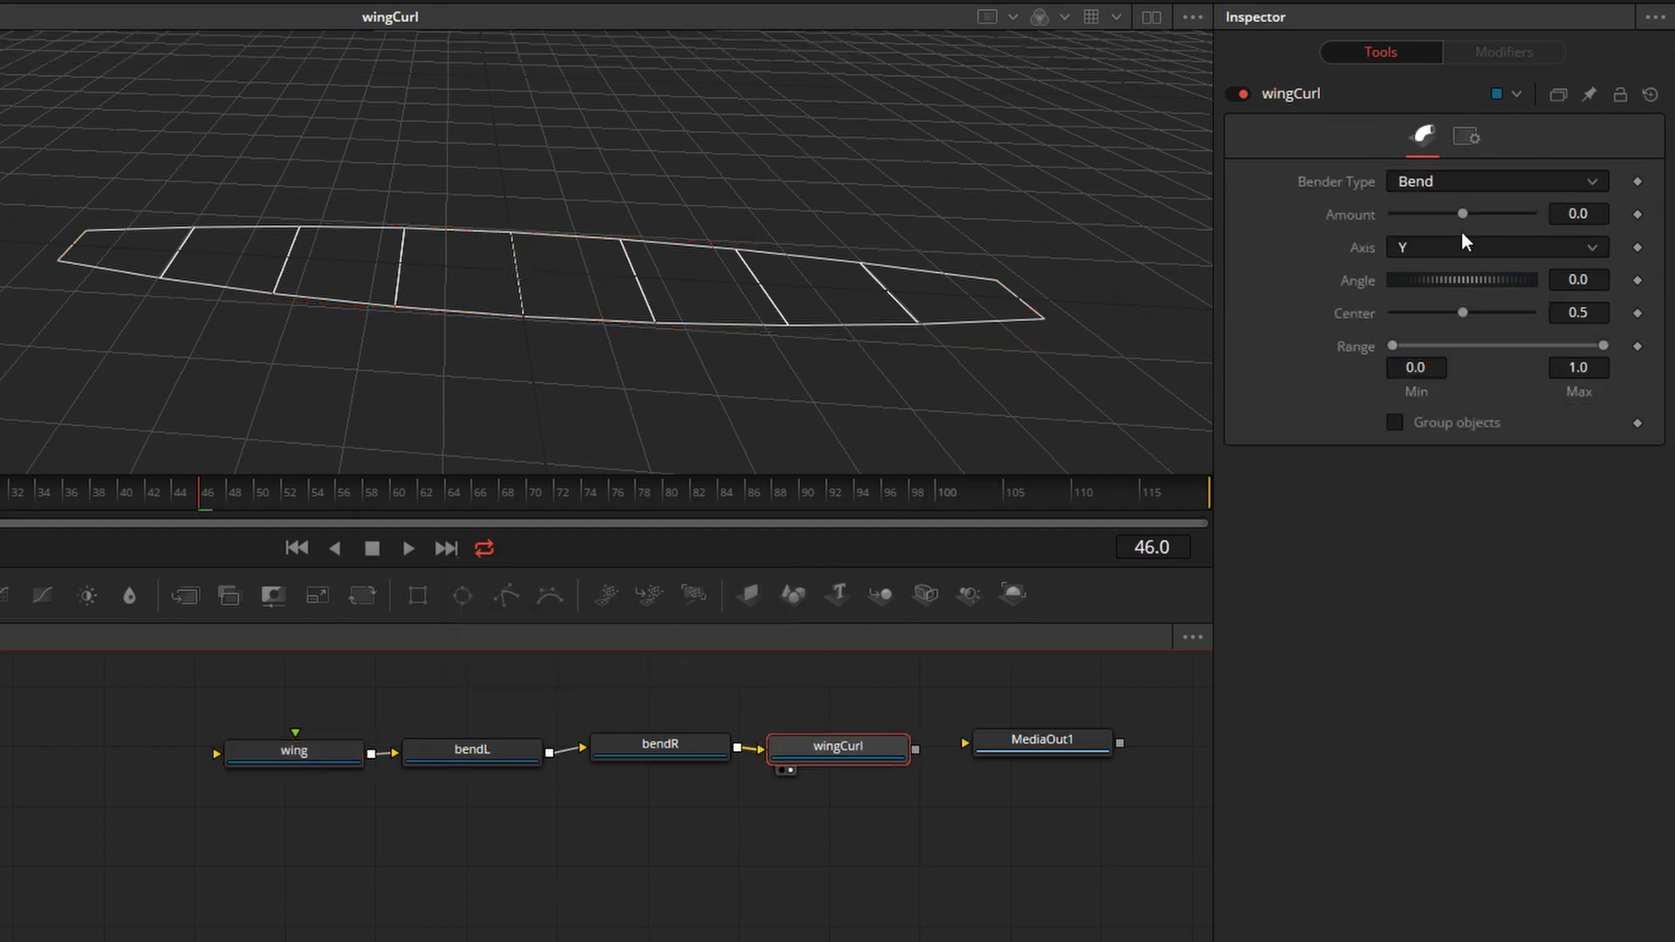
pyautogui.click(1452, 242)
pyautogui.click(1438, 271)
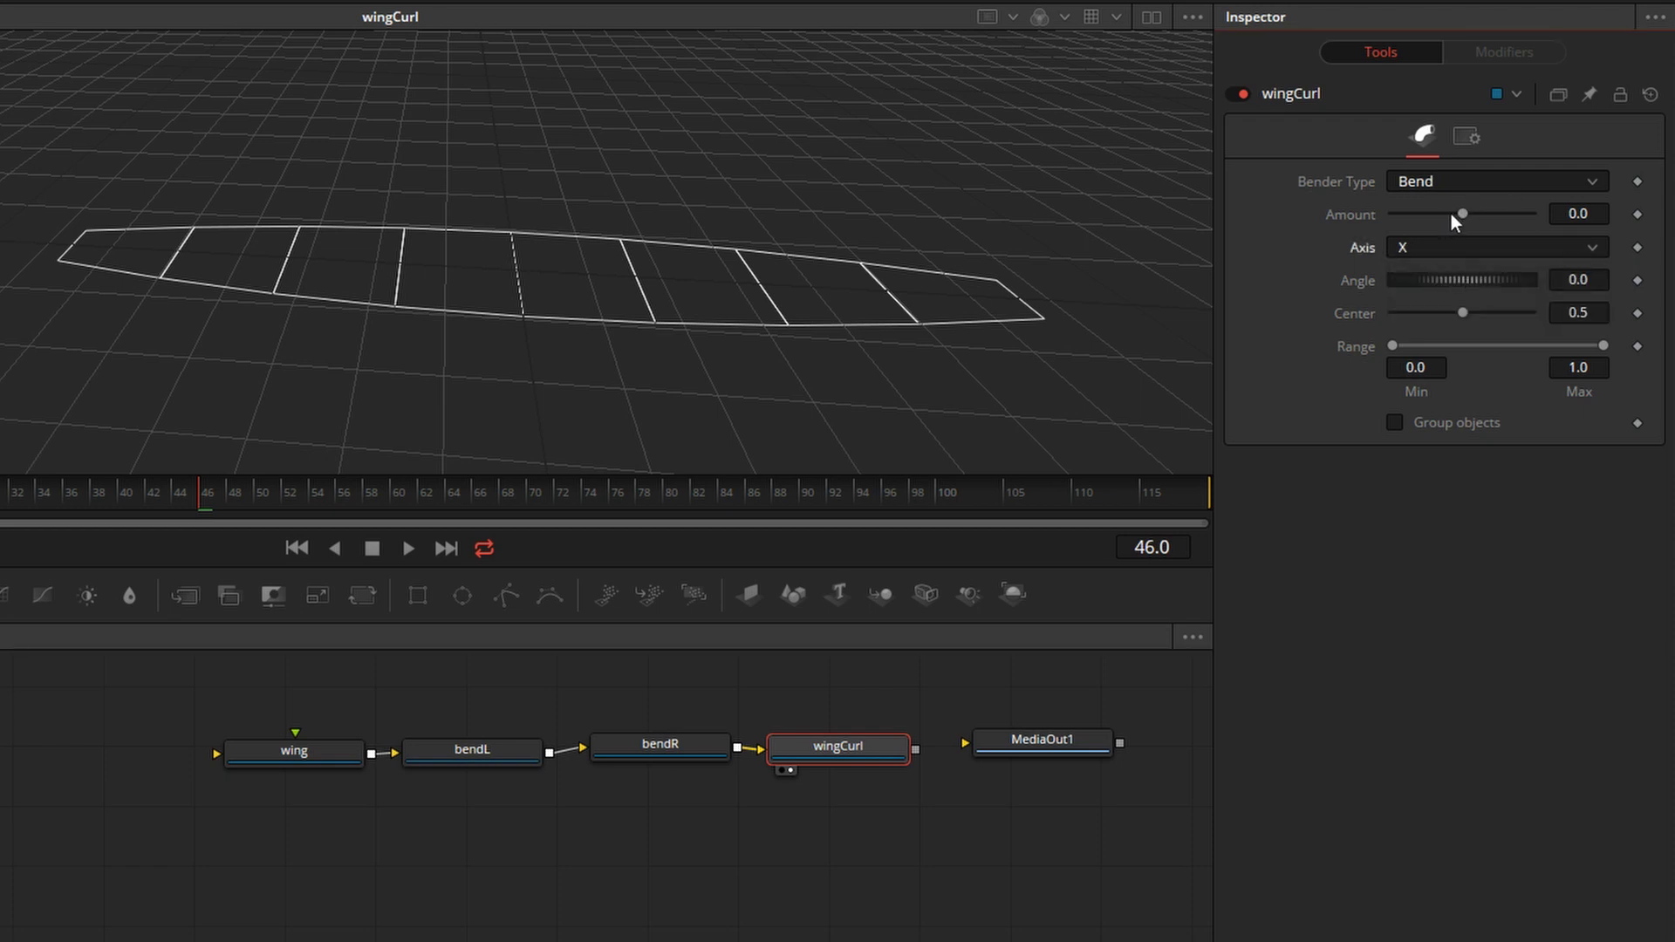
pyautogui.moveTo(1452, 213)
pyautogui.mouseDown()
pyautogui.moveTo(1485, 213)
pyautogui.moveTo(1453, 223)
pyautogui.mouseUp()
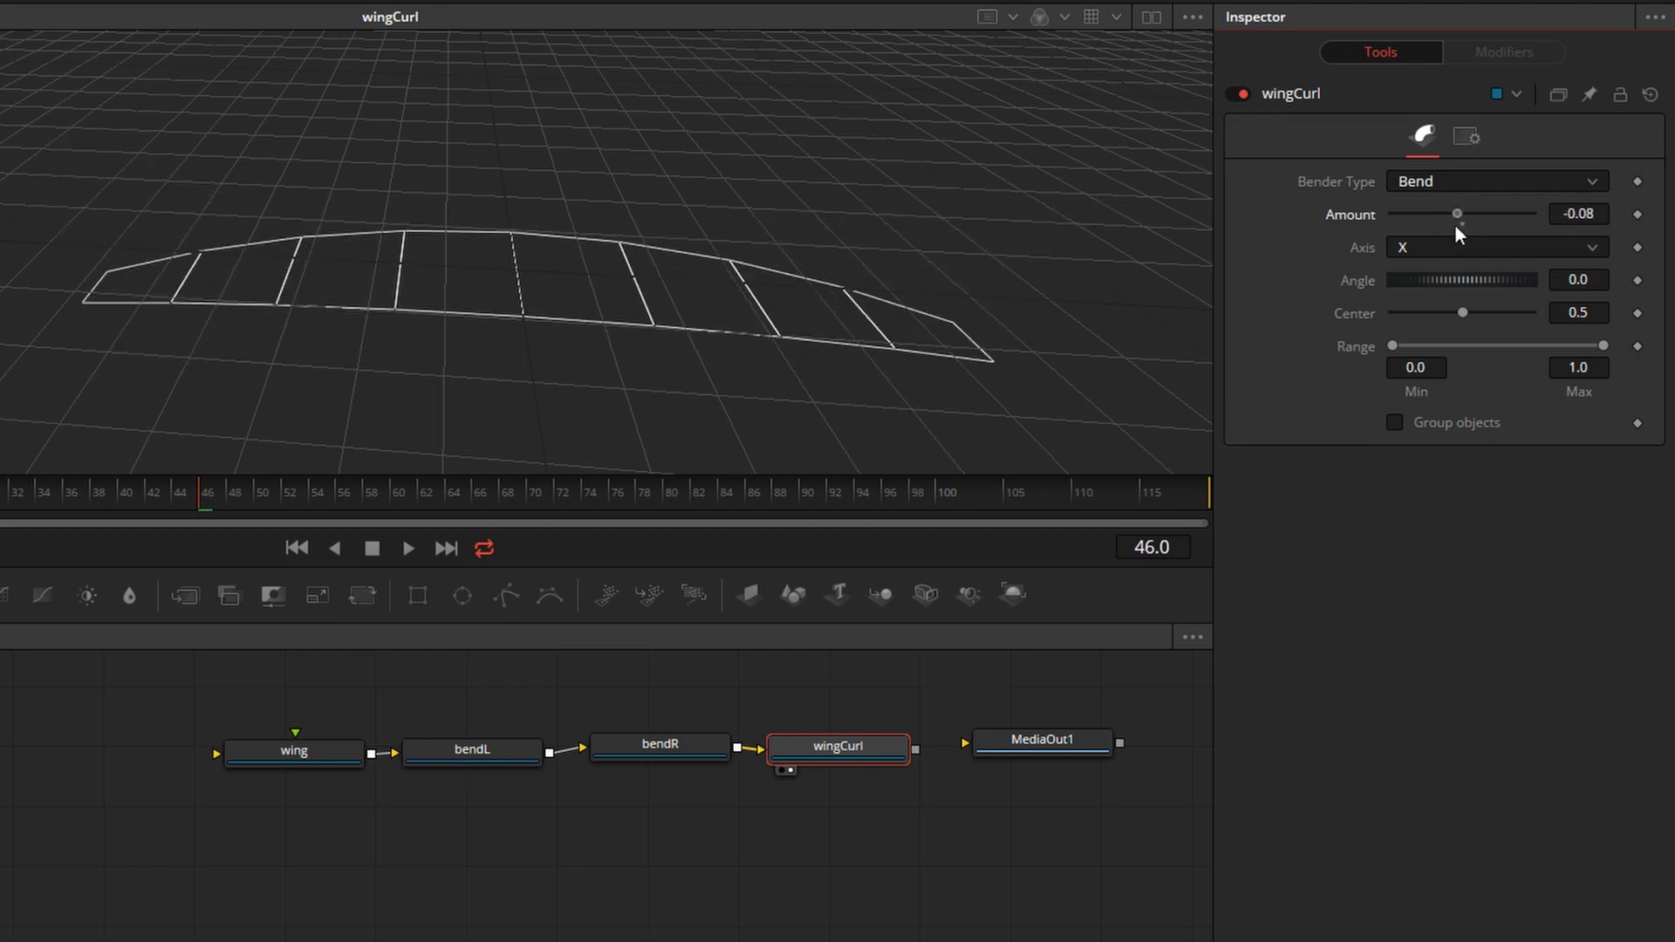
# Drive wingCurl's Amount with the expression sin(time) and play back the wing motion
pyautogui.rightClick(1374, 212)
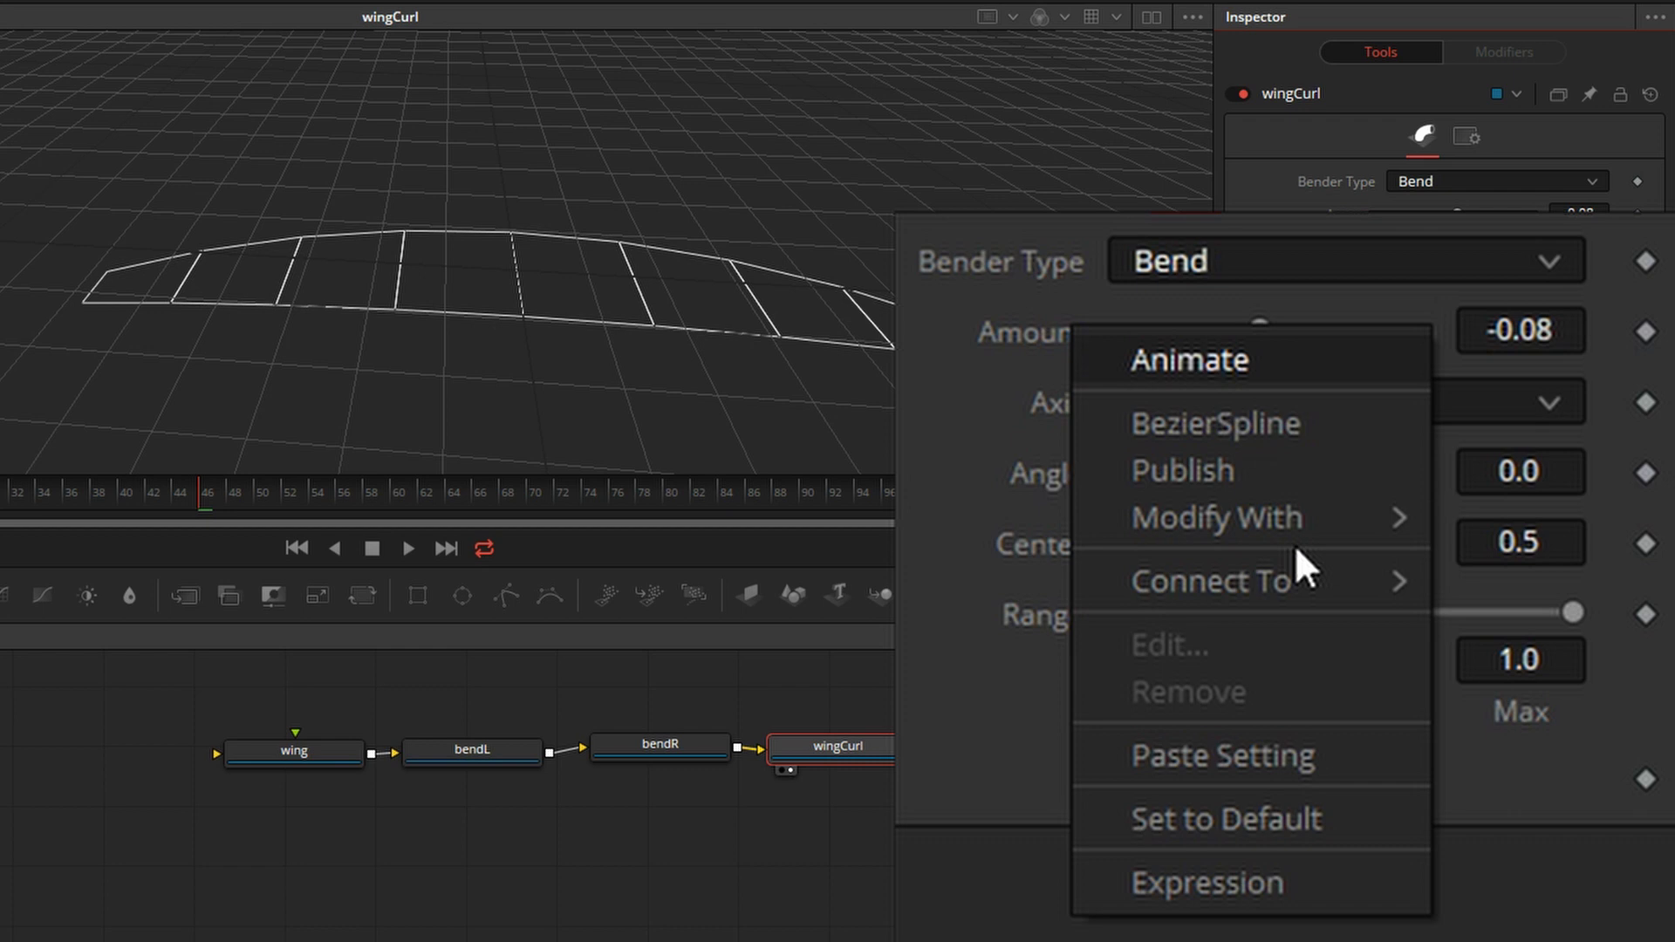
pyautogui.click(1194, 878)
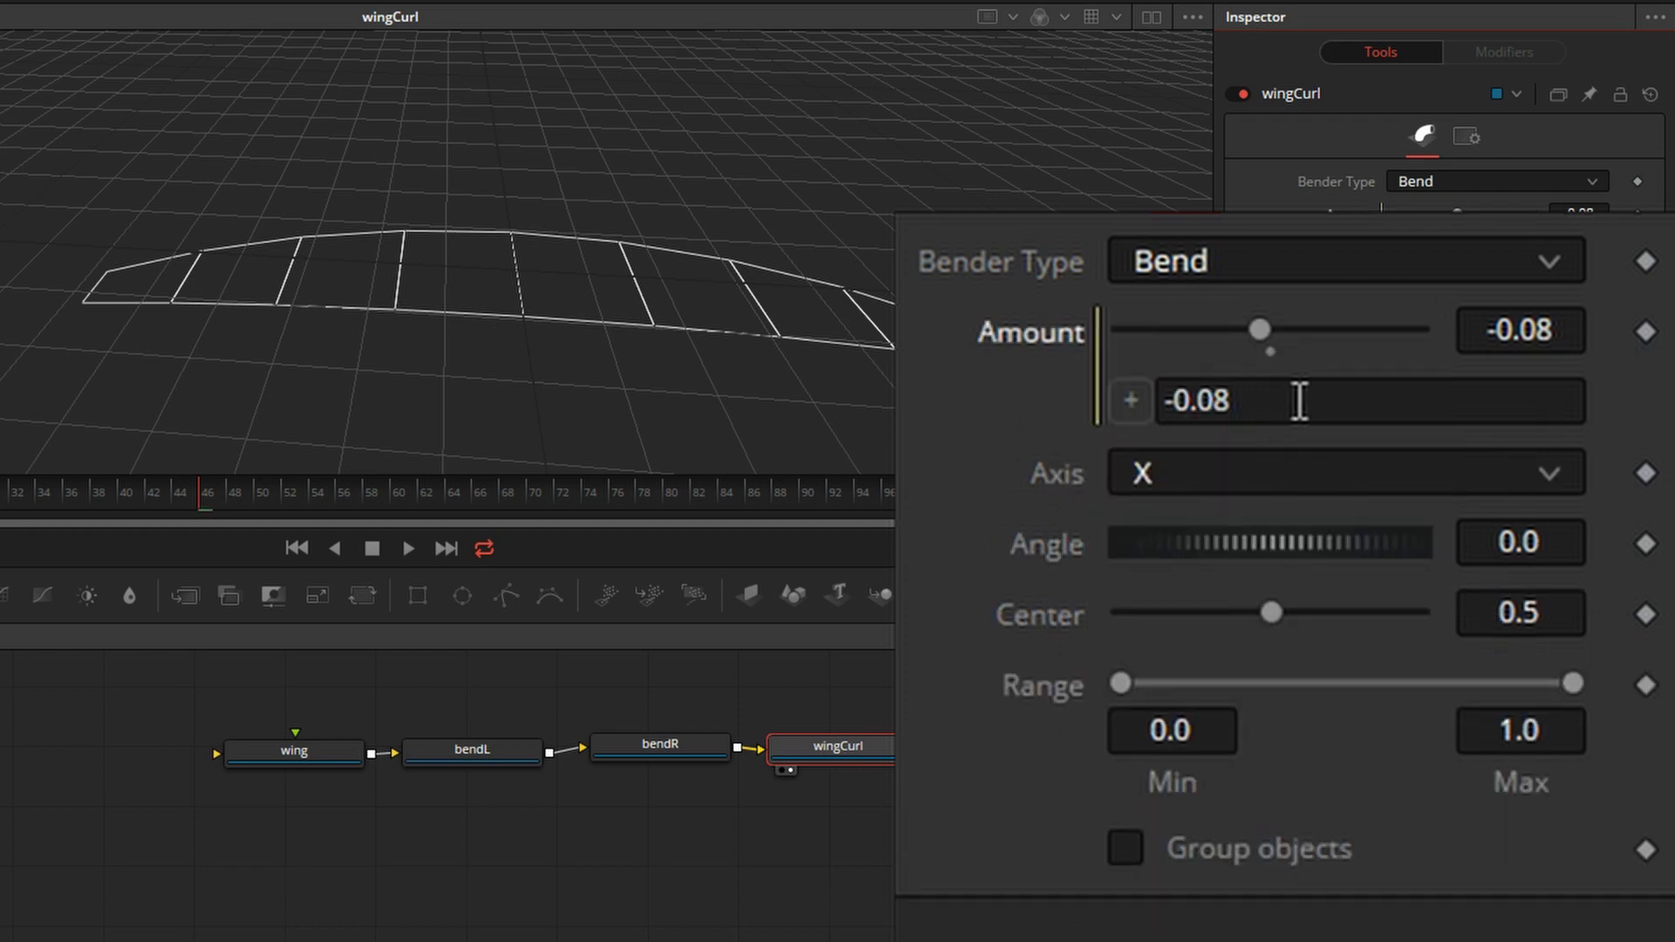
pyautogui.click(1274, 407)
pyautogui.write('sin(')
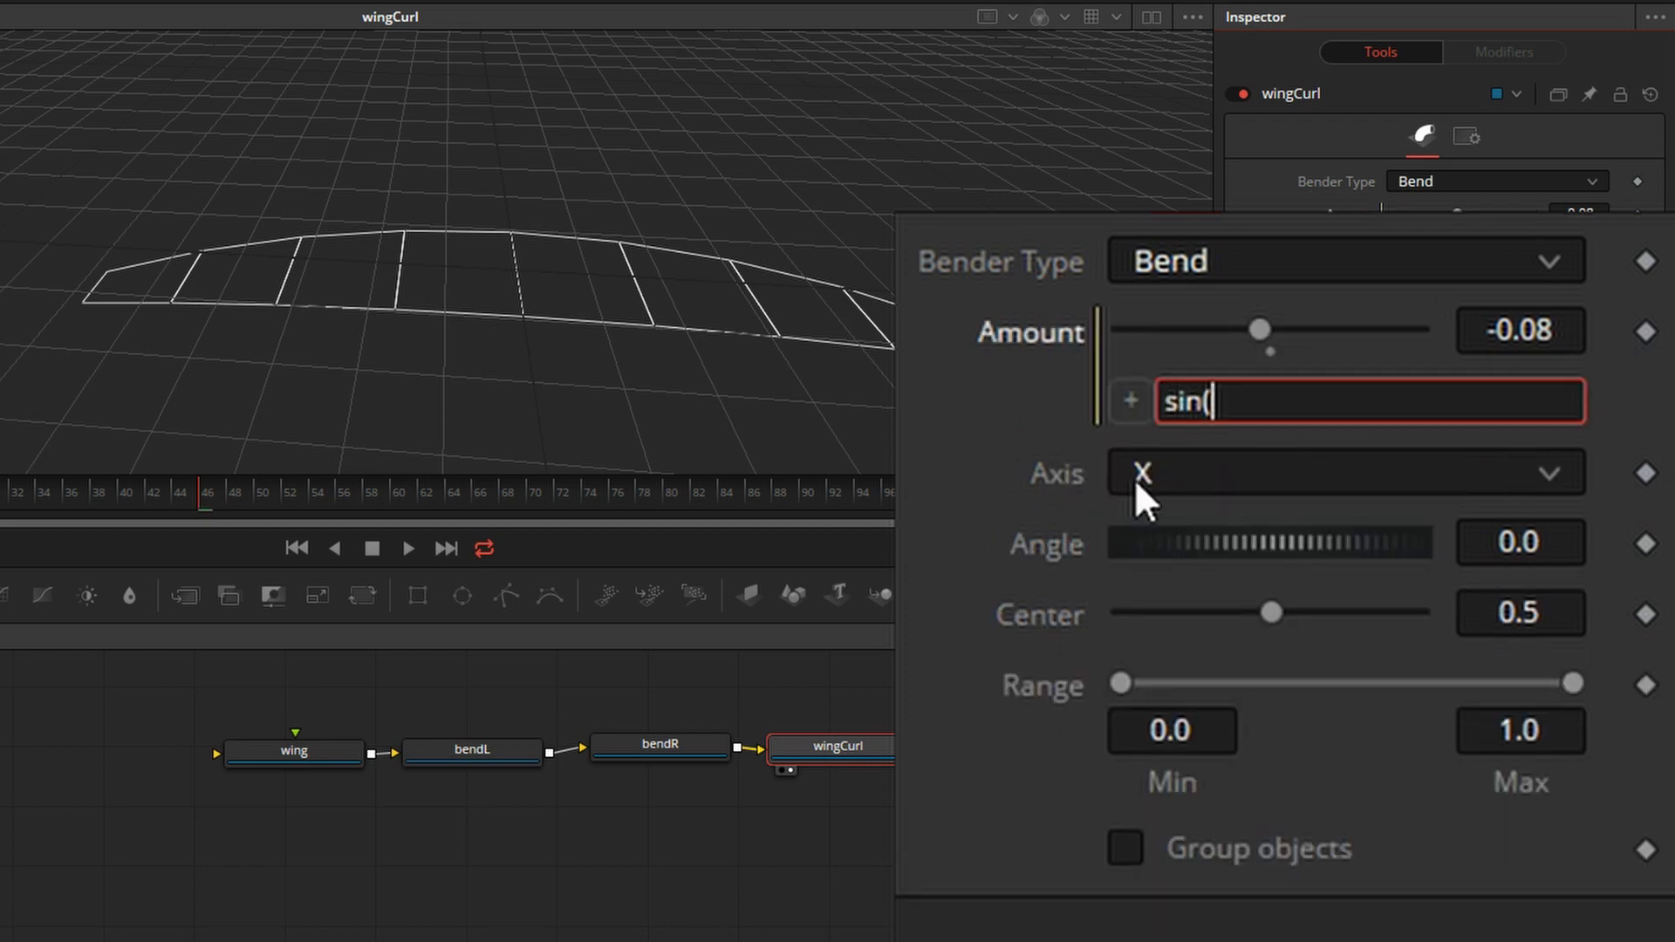
pyautogui.write('time)')
pyautogui.press('Return')
pyautogui.press('space')
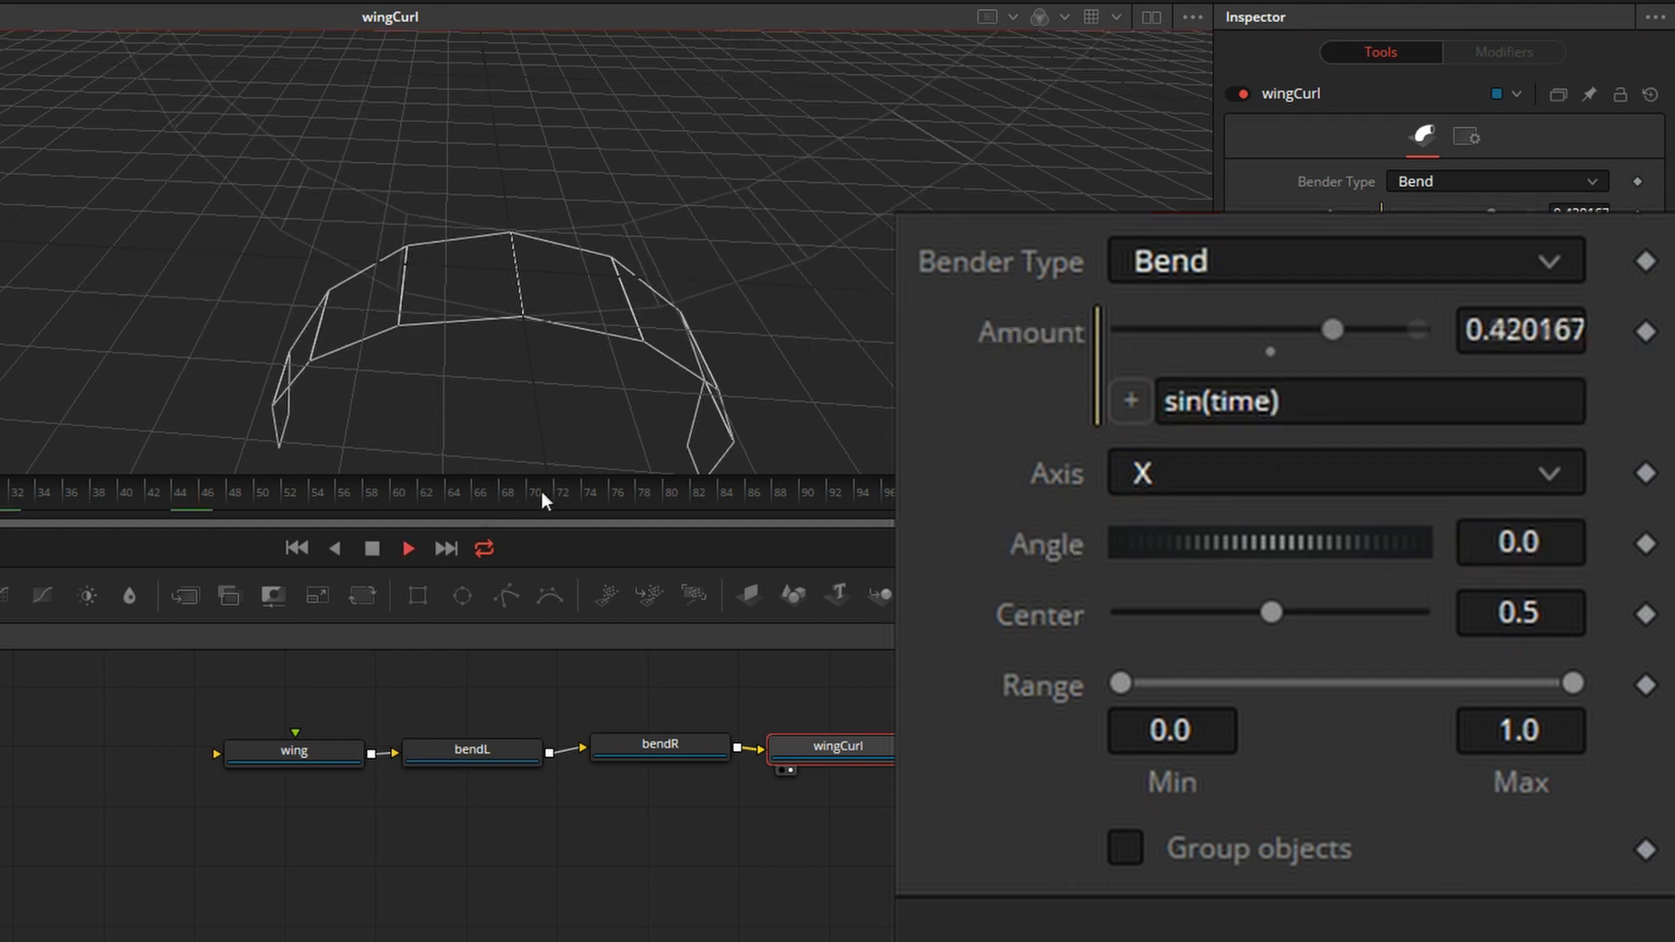
pyautogui.press('space')
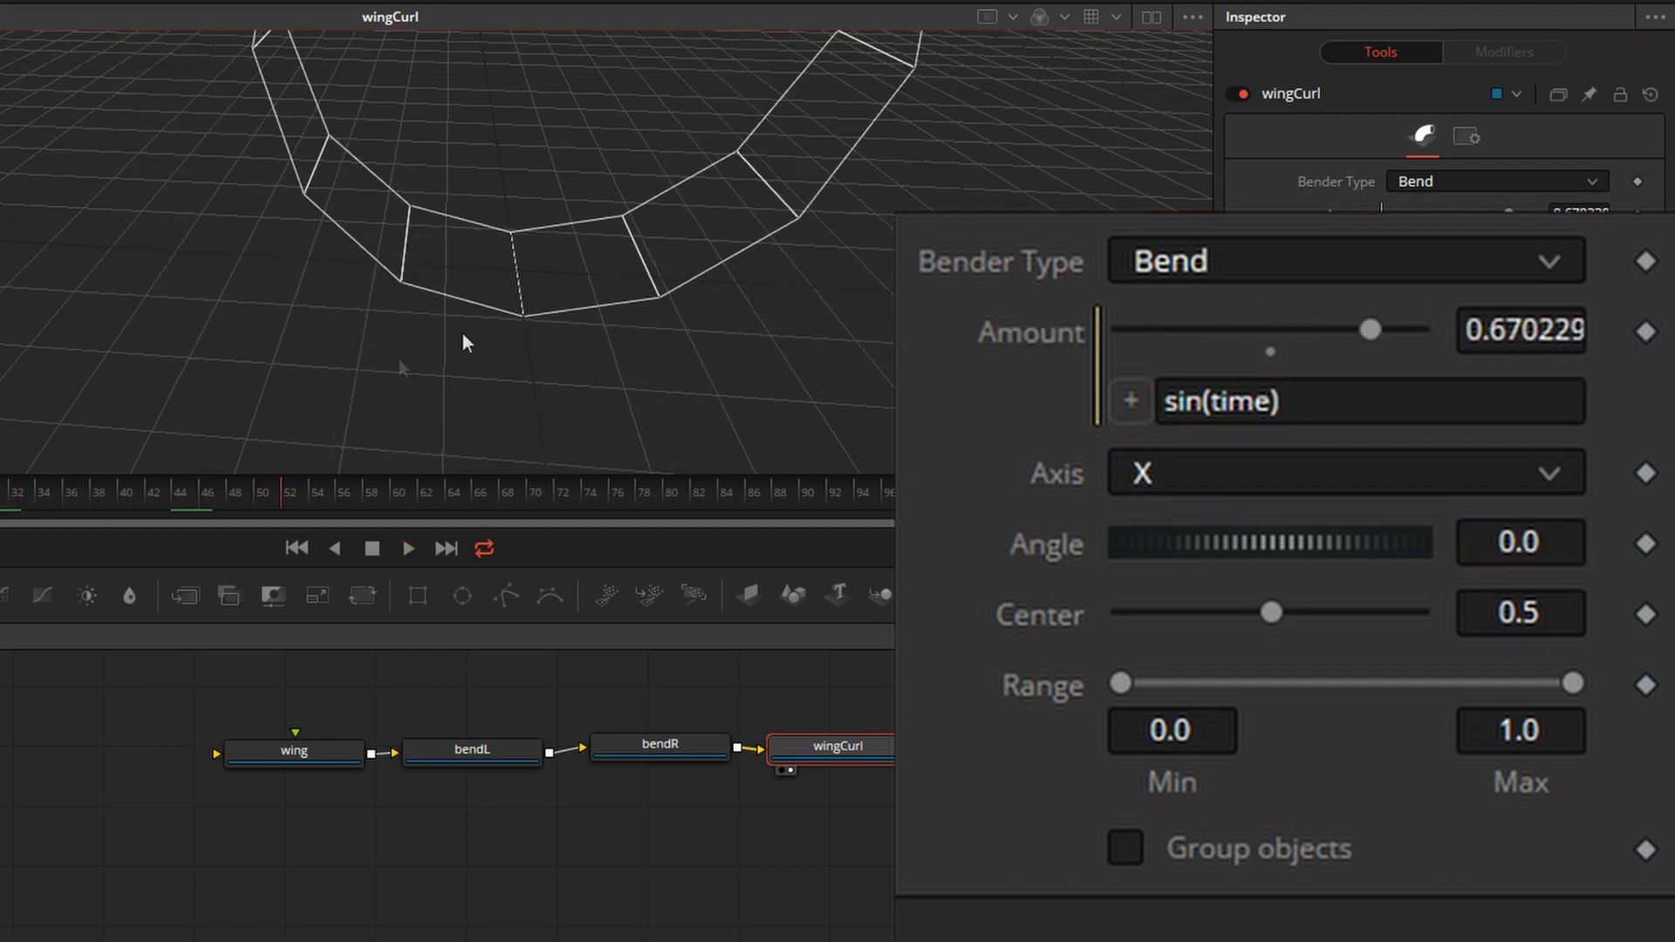
pyautogui.moveTo(31, 490); pyautogui.dragTo(0, 490)
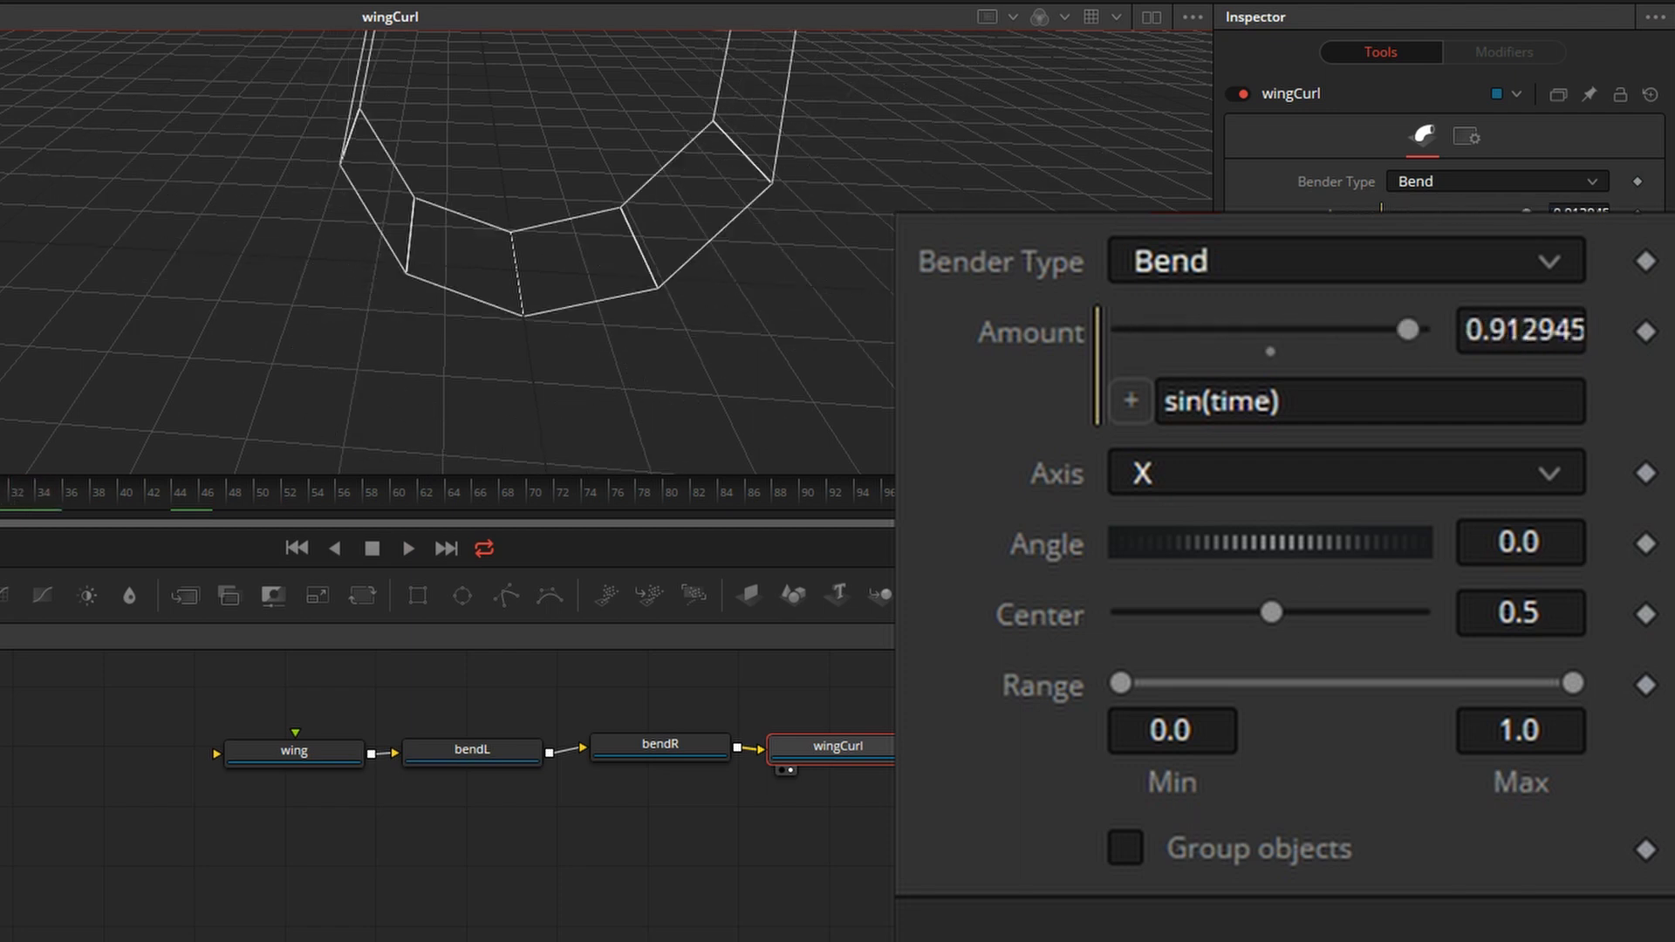
# Slow the curl by changing wingCurl's Amount expression to sin(time / 4) and play it back
pyautogui.click(1279, 401)
pyautogui.write('/')
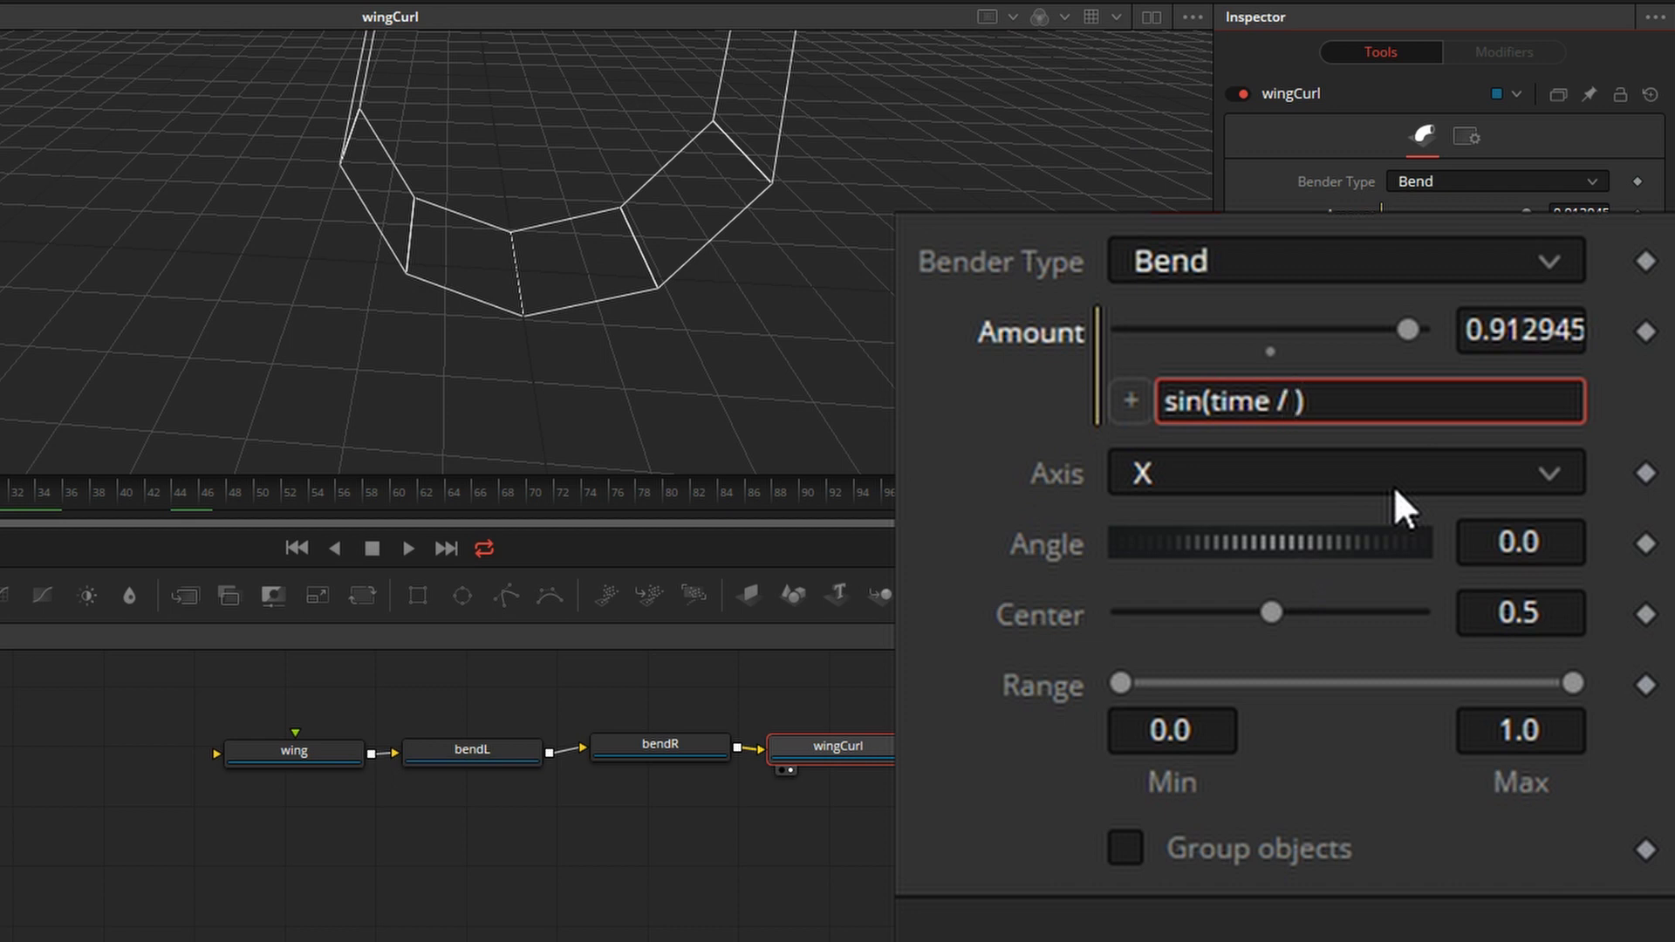
pyautogui.write(' 4')
pyautogui.press('Tab')
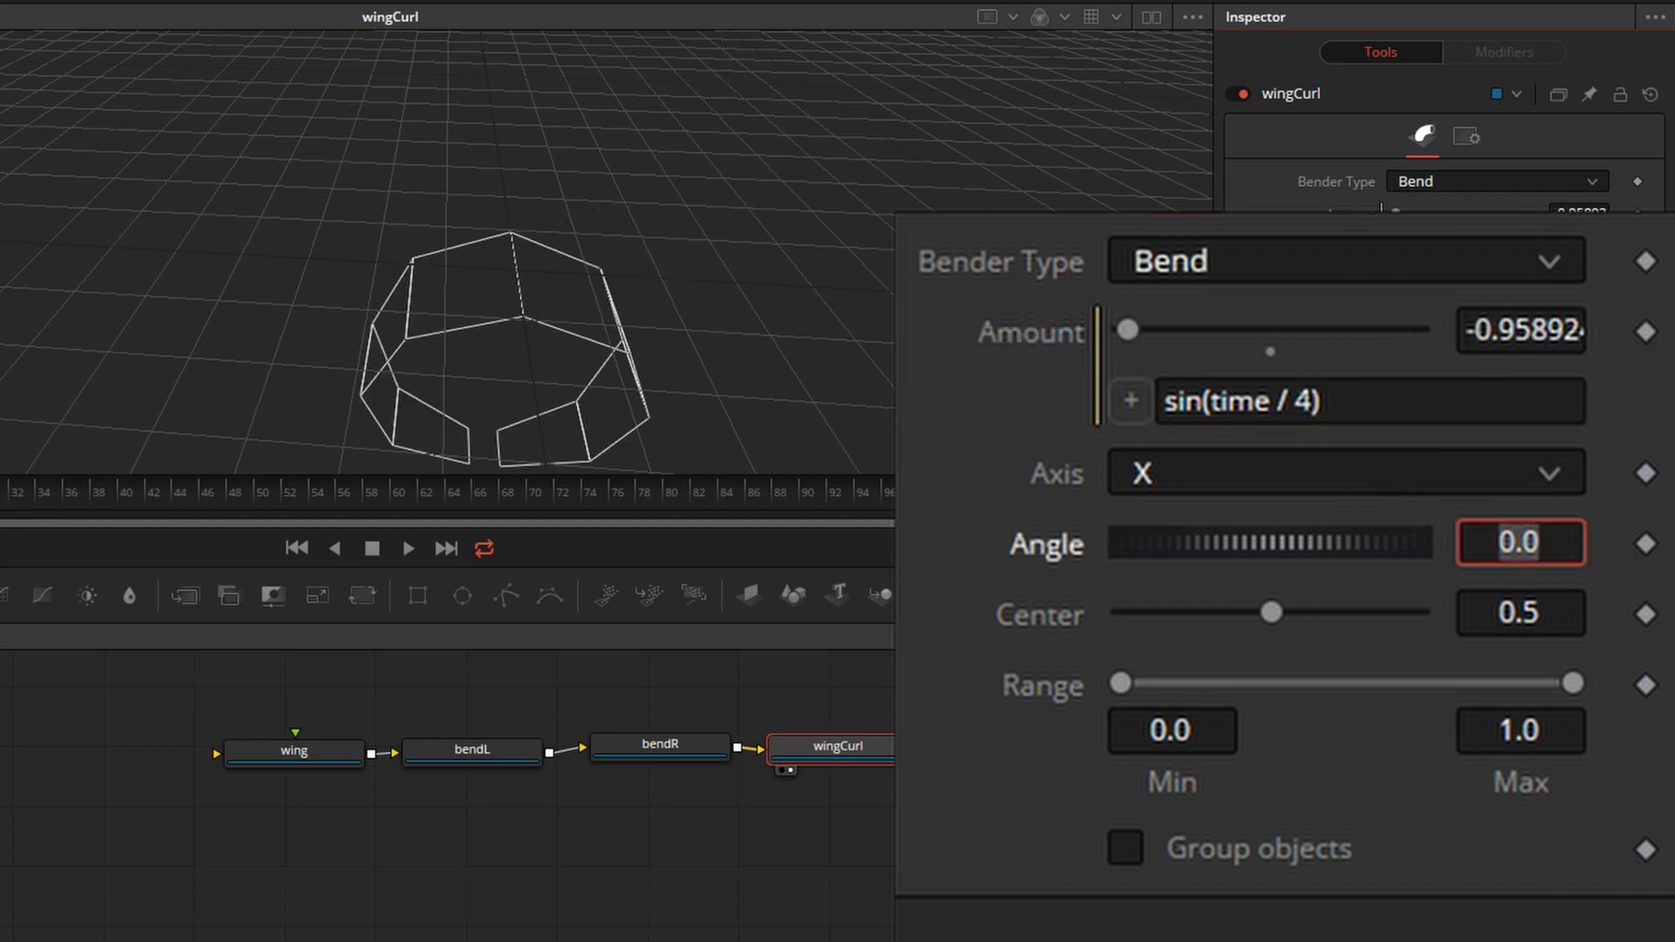
pyautogui.press('space')
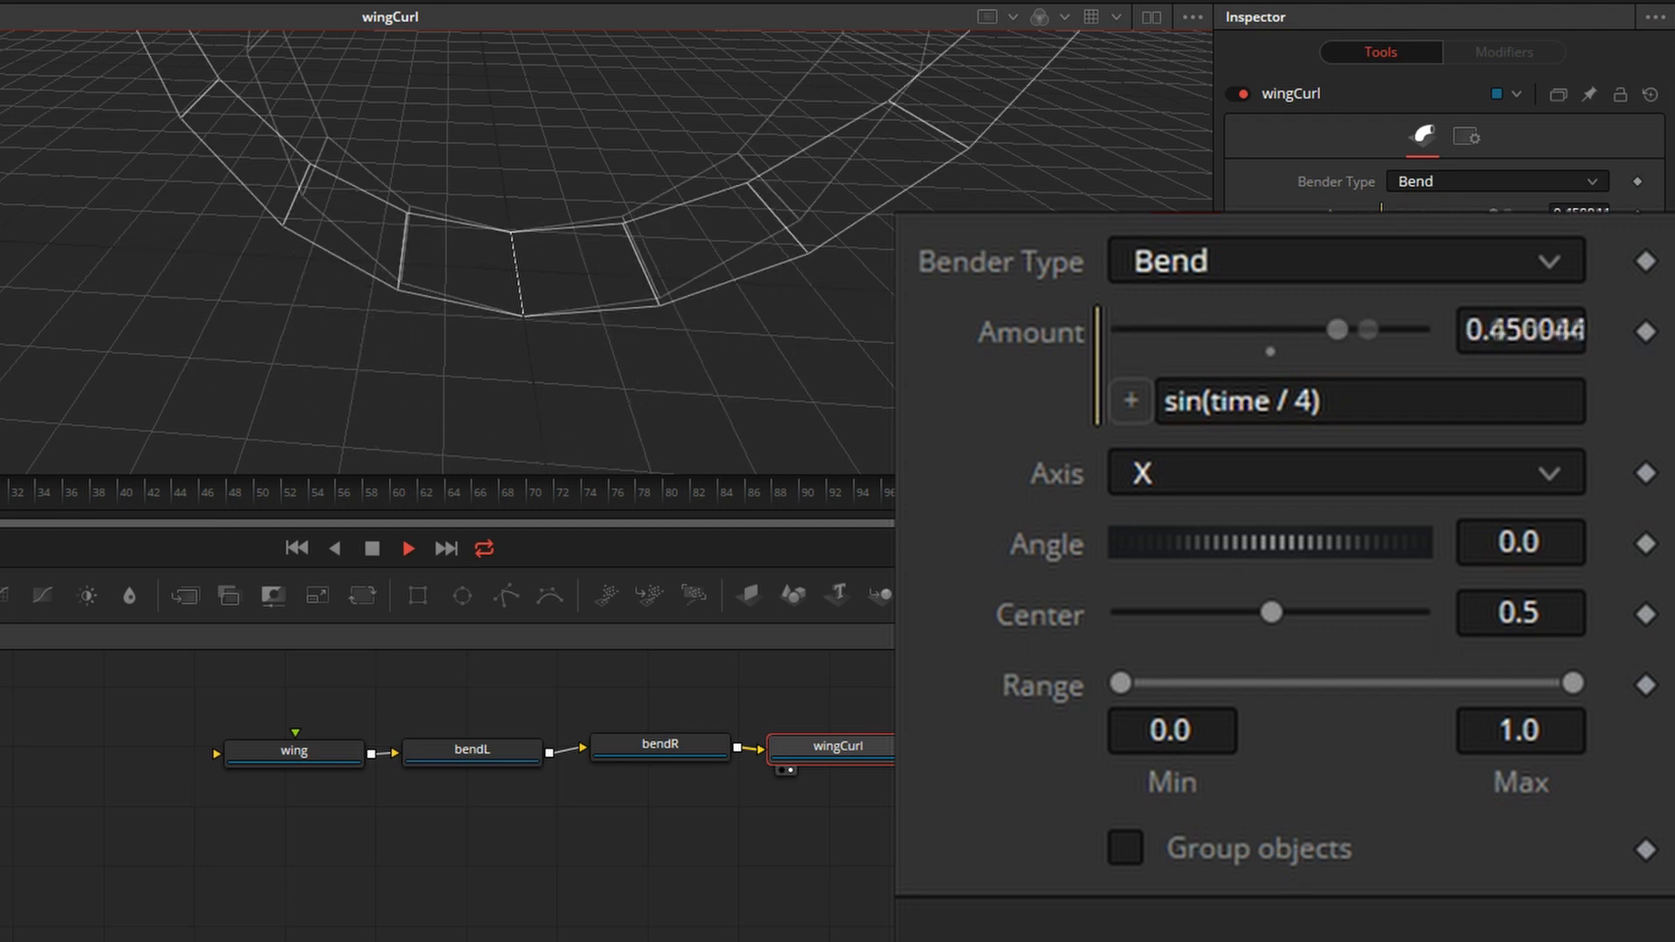
pyautogui.press('space')
# Reduce the curl's amplitude by changing wingCurl's Amount expression to sin(time / 4) / 6 and play it back
pyautogui.click(1383, 403)
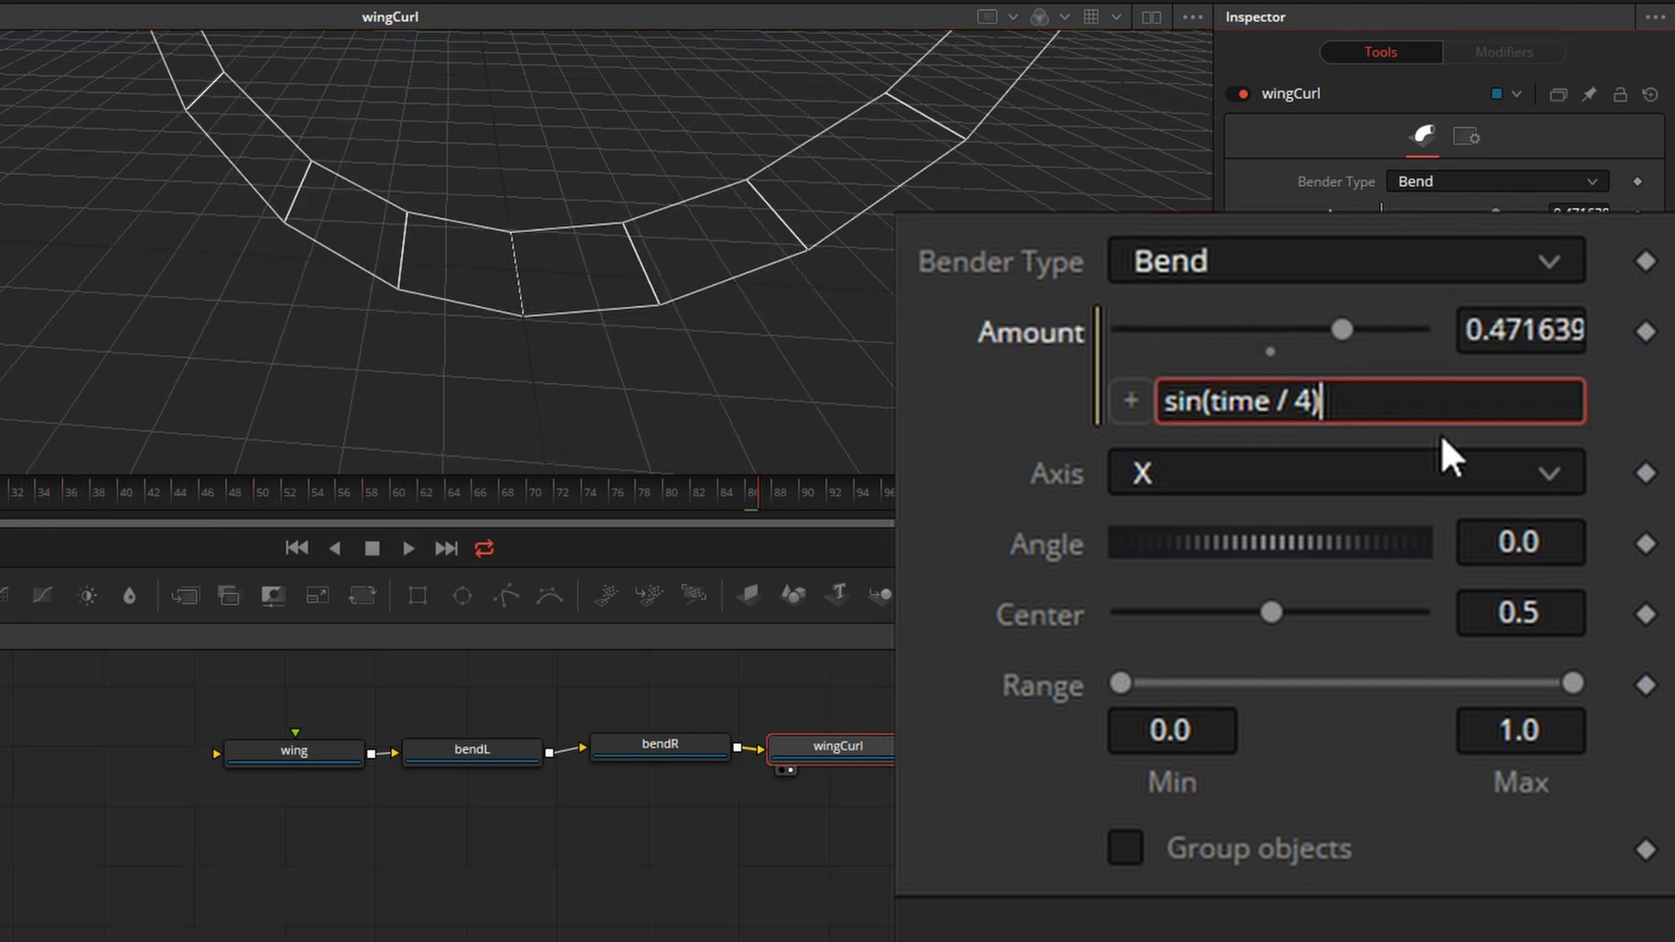
pyautogui.write('/ 6')
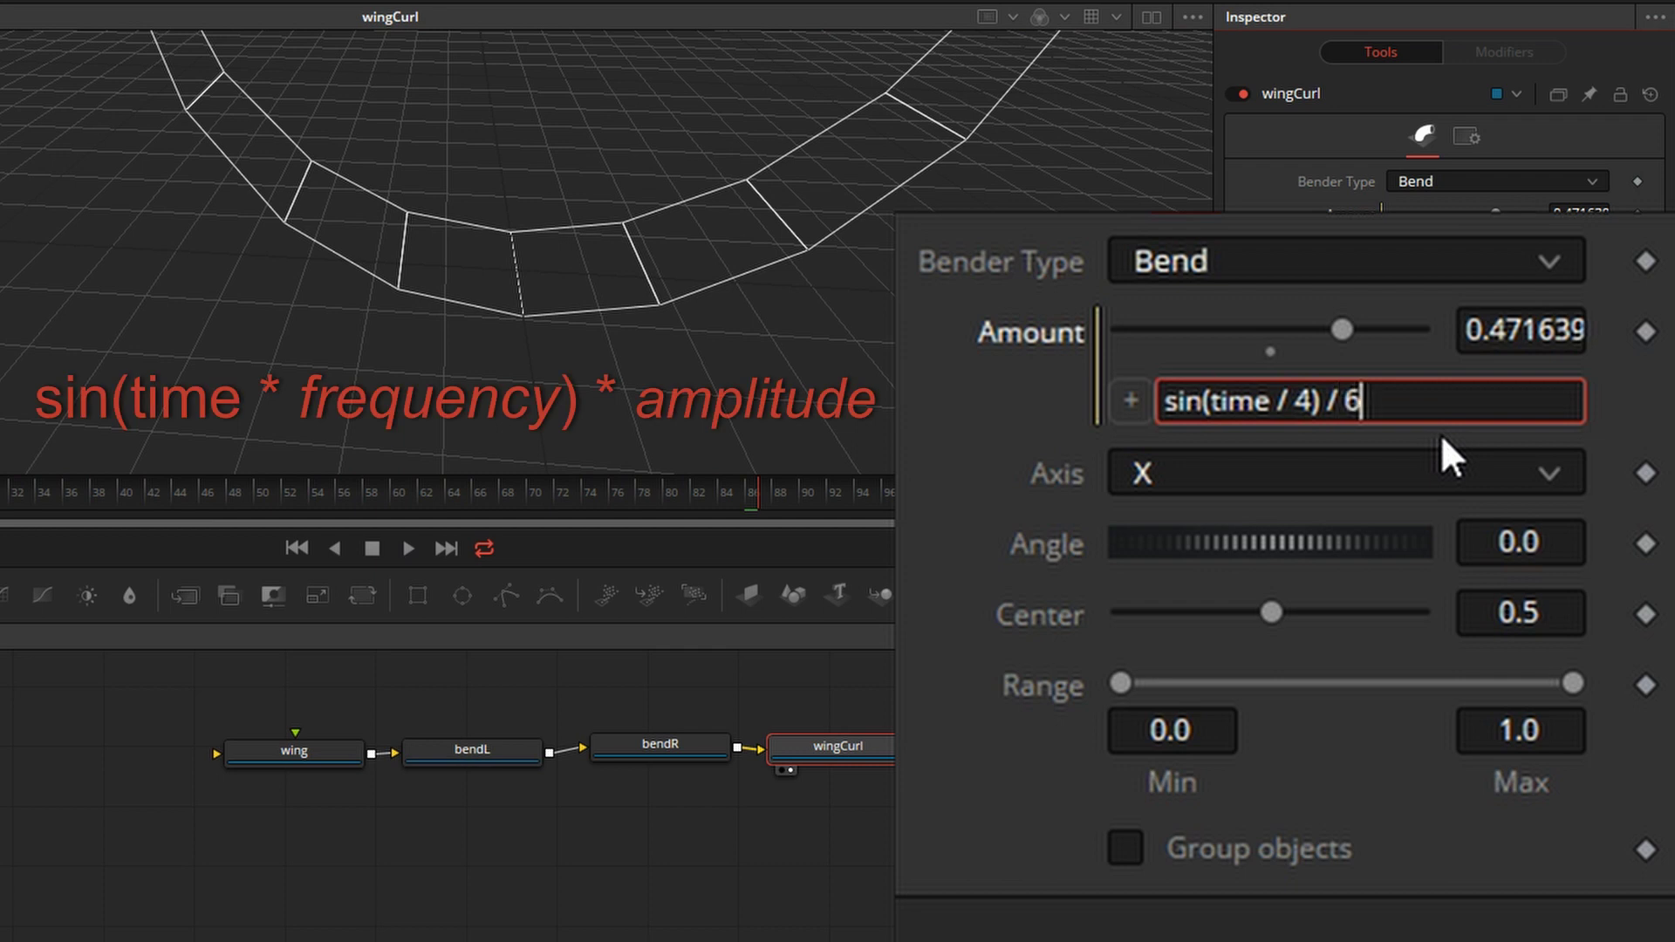
pyautogui.press('Return')
pyautogui.press('space')
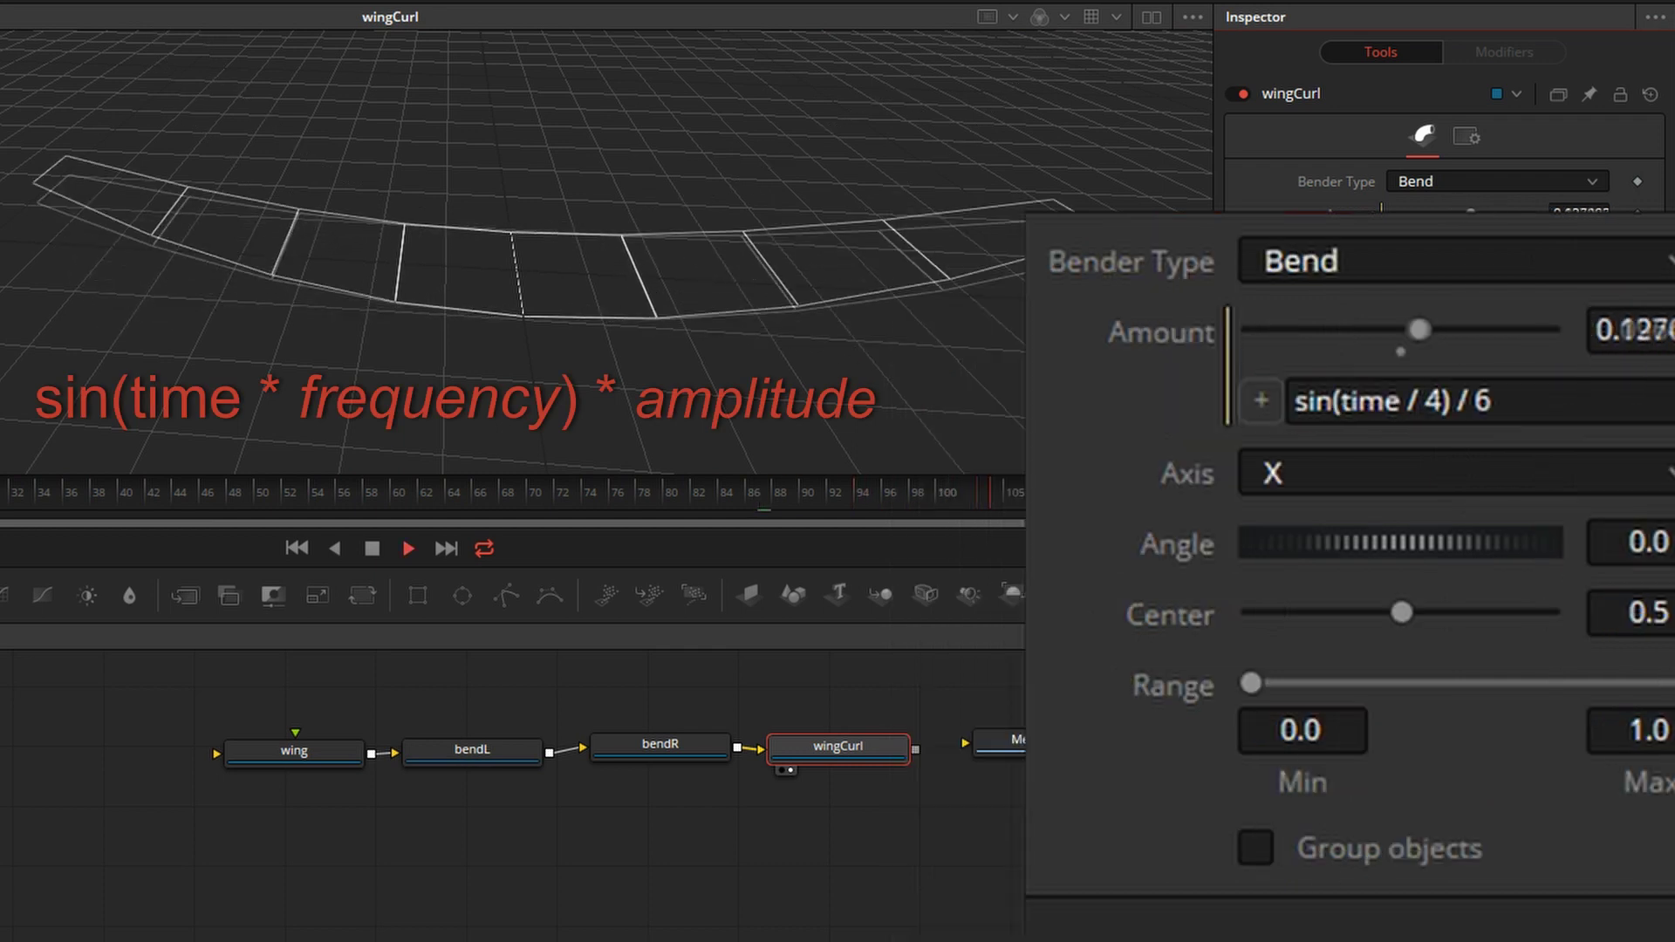
pyautogui.press('space')
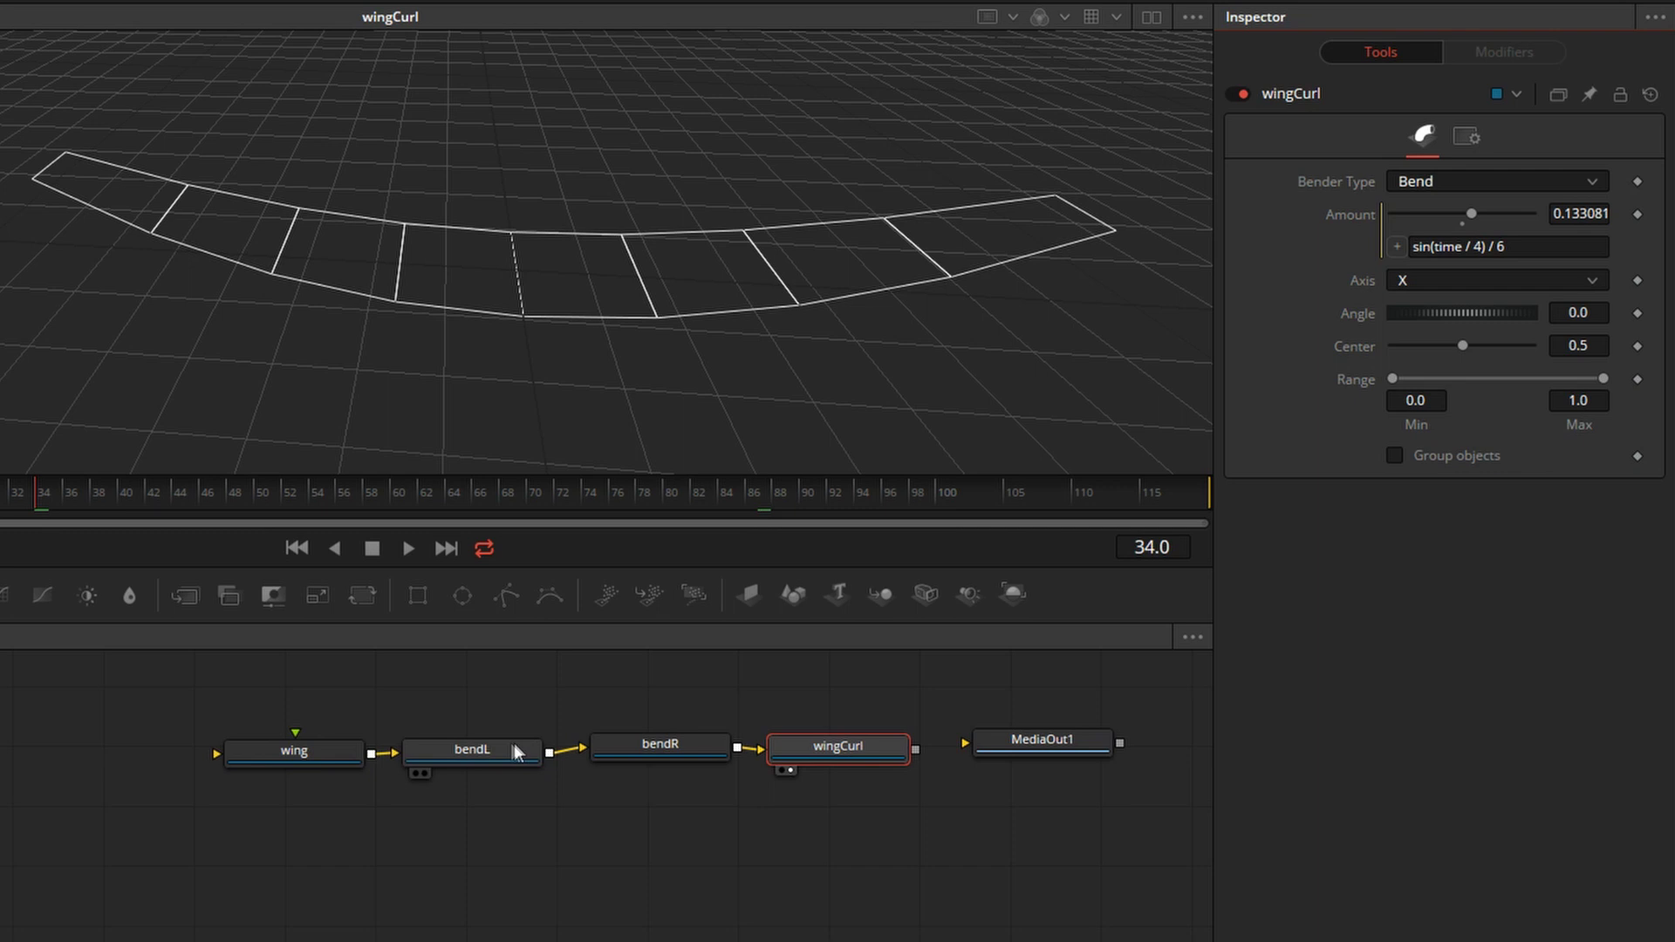
# Stack bendL, bendR and wingCurl vertically beside the wing node and play the flapping animation
pyautogui.moveTo(514, 752); pyautogui.dragTo(703, 707)
pyautogui.moveTo(843, 750); pyautogui.dragTo(656, 804)
pyautogui.moveTo(319, 740); pyautogui.dragTo(517, 692)
pyautogui.moveTo(643, 802); pyautogui.dragTo(635, 801)
pyautogui.press('space')
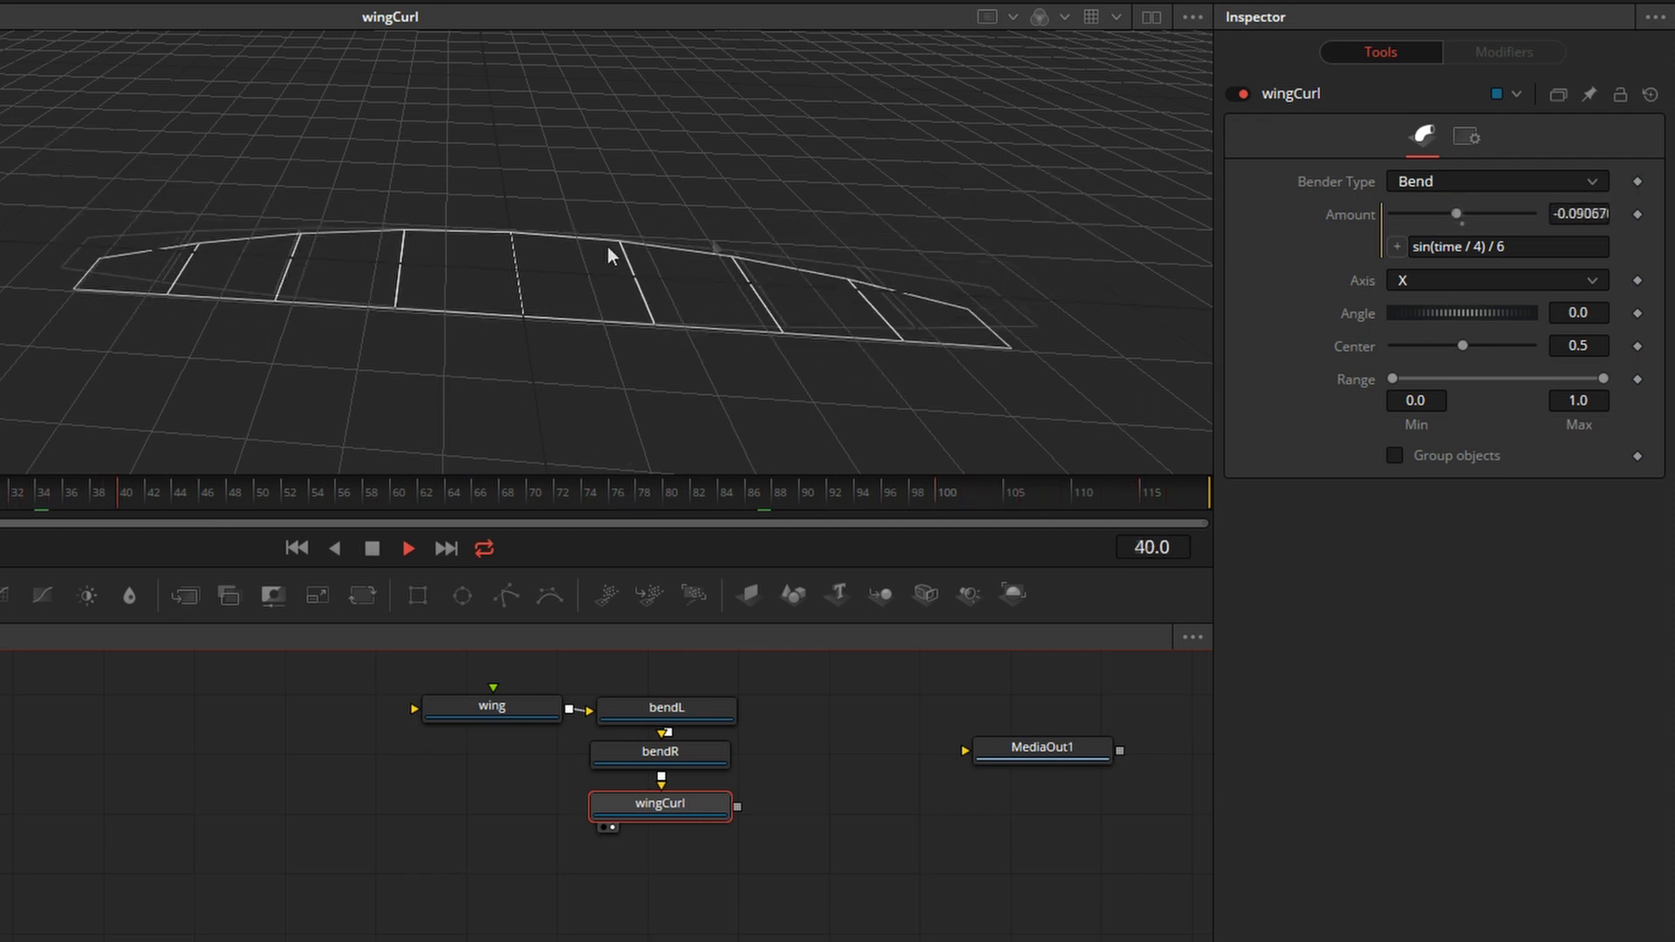
# Add a Displace 3D node after wingCurl in the wing's node chain
pyautogui.hotkey('ctrl', 'space')
pyautogui.write('bend')
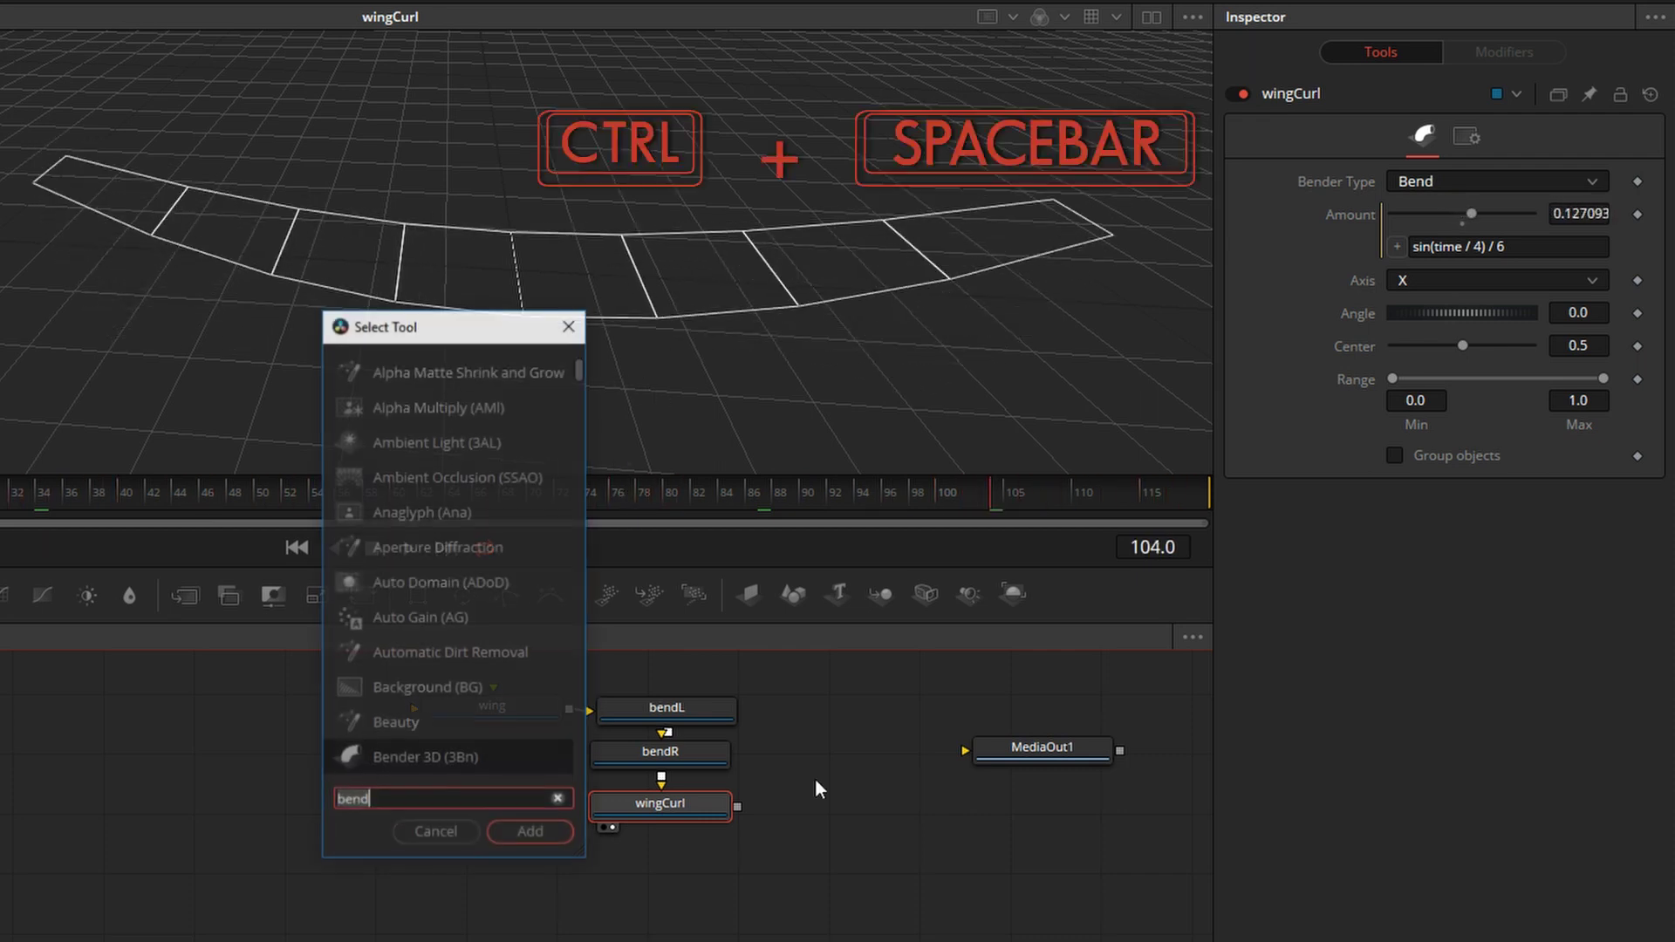
pyautogui.press('BackSpace')
pyautogui.press('BackSpace')
pyautogui.press('BackSpace')
pyautogui.press('BackSpace')
pyautogui.write('di')
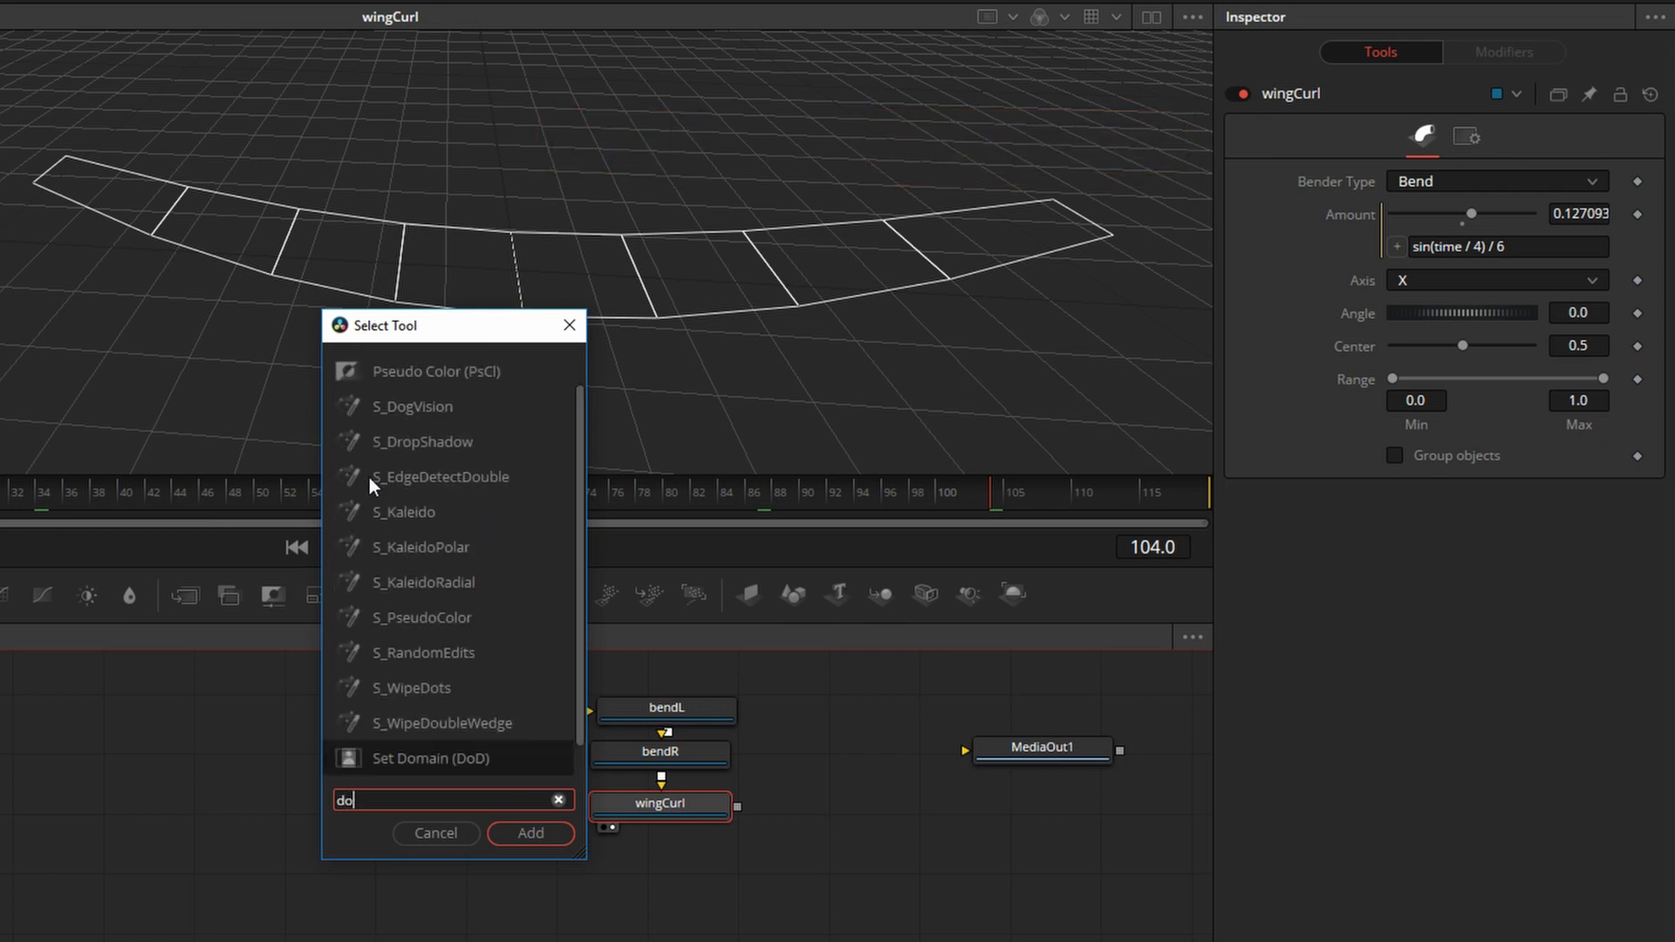
pyautogui.write('splace 3d')
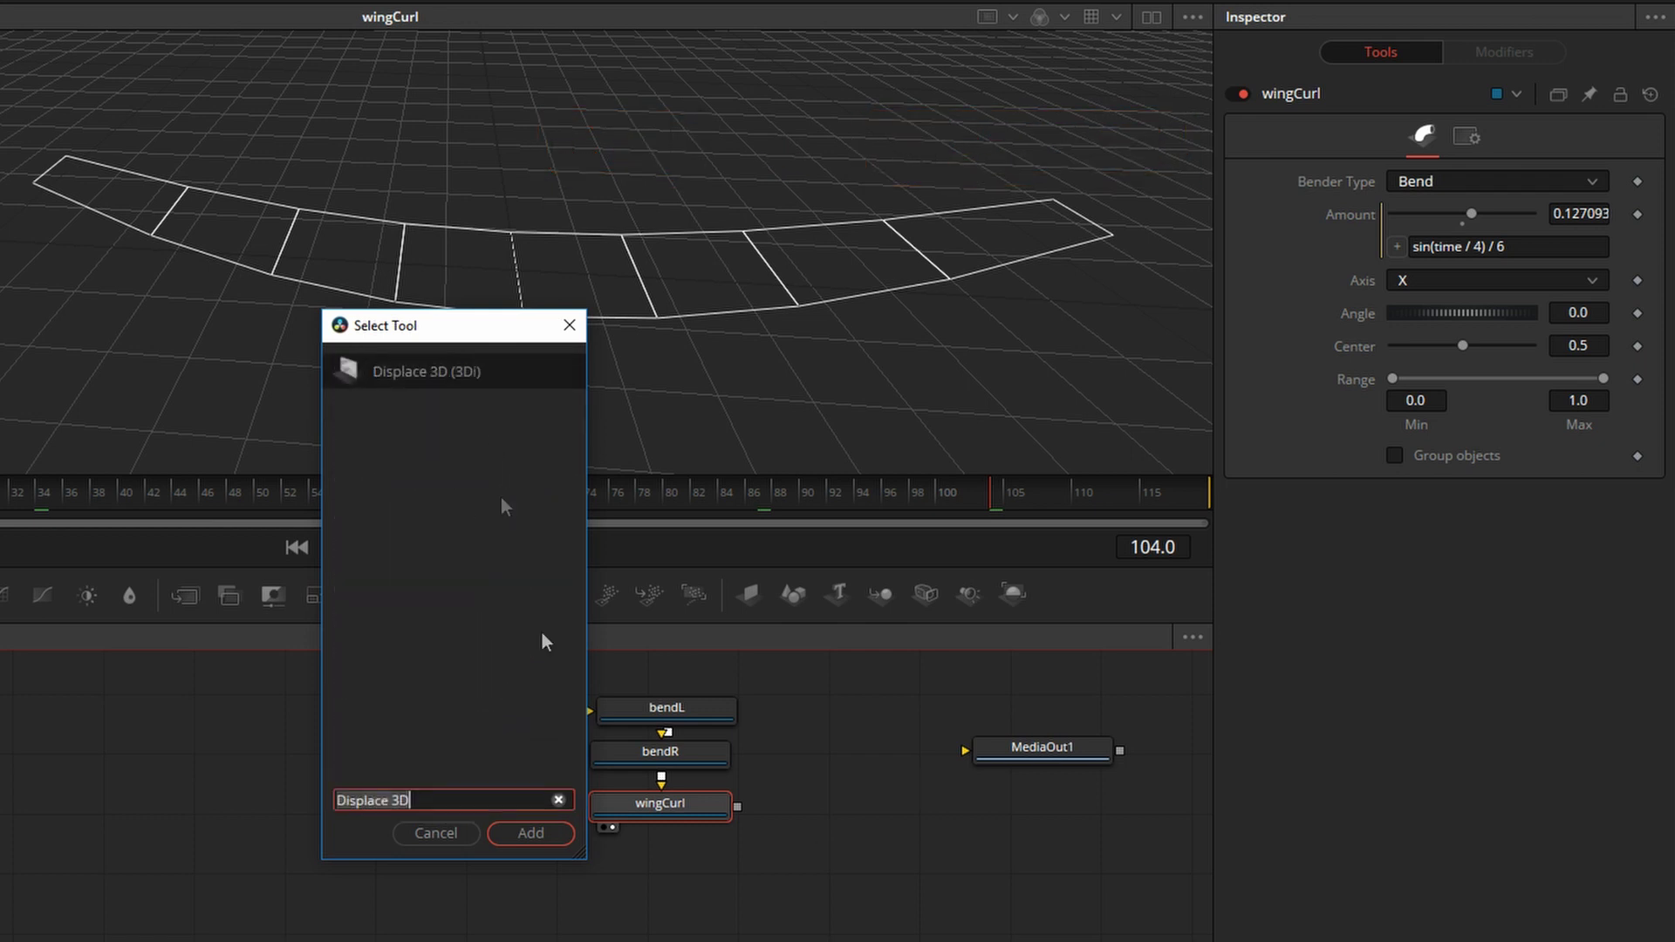
pyautogui.click(524, 835)
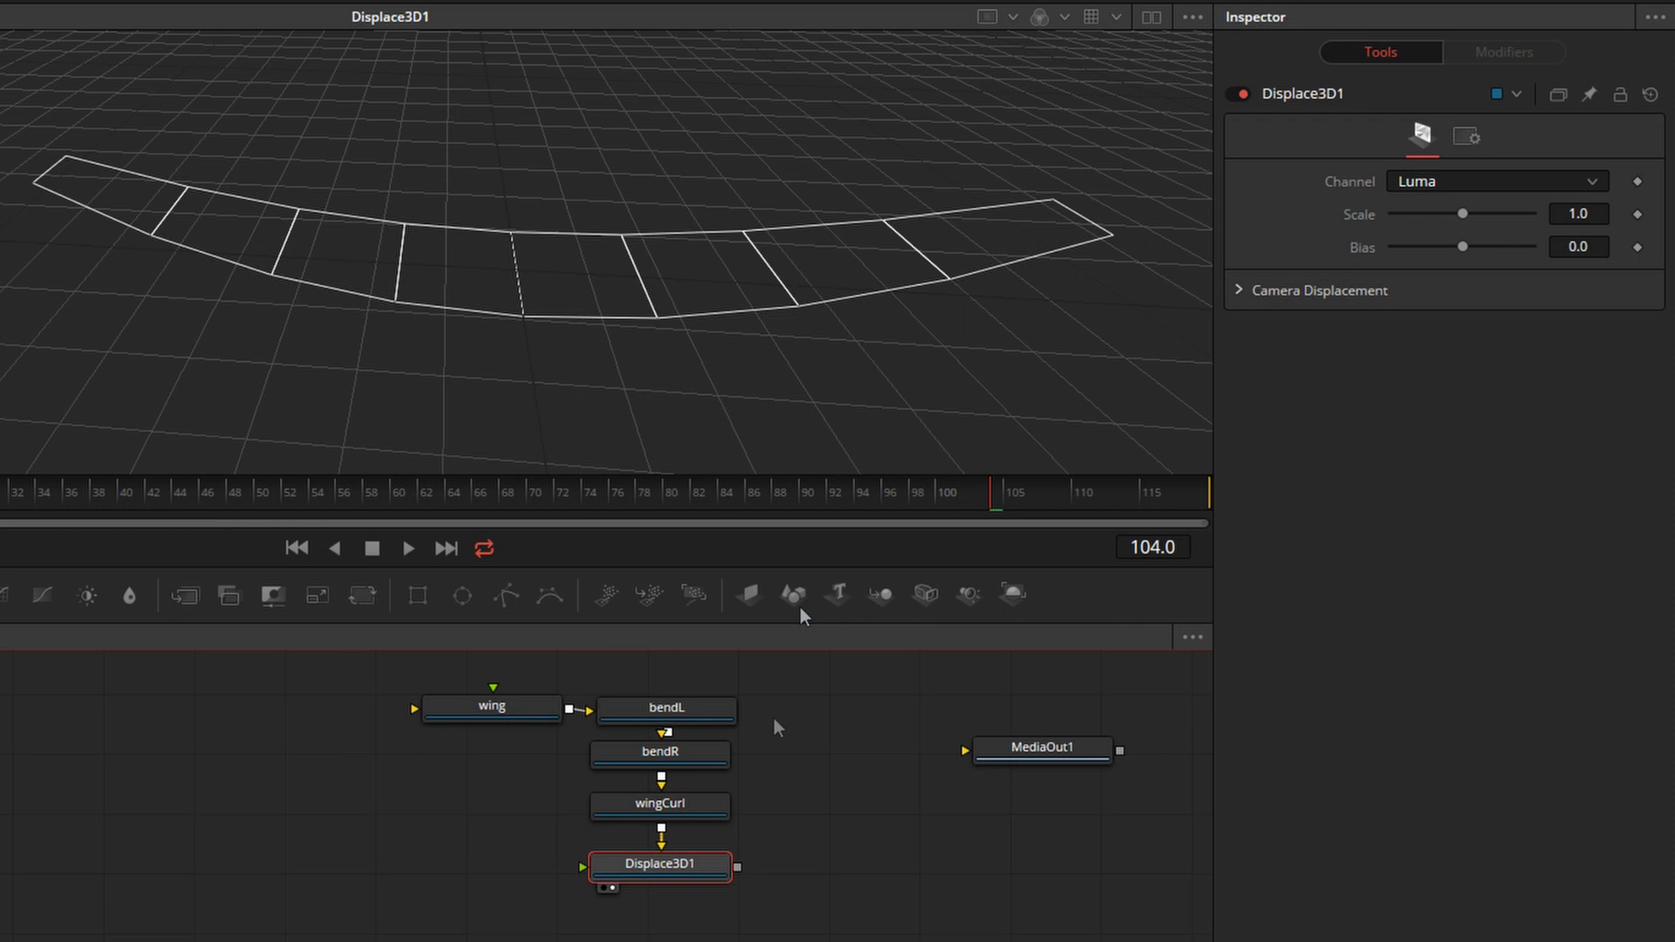
# Show two viewers side by side, feed a new Rectangle mask into Displace3D1, and display the mask in the empty viewer
pyautogui.click(1145, 19)
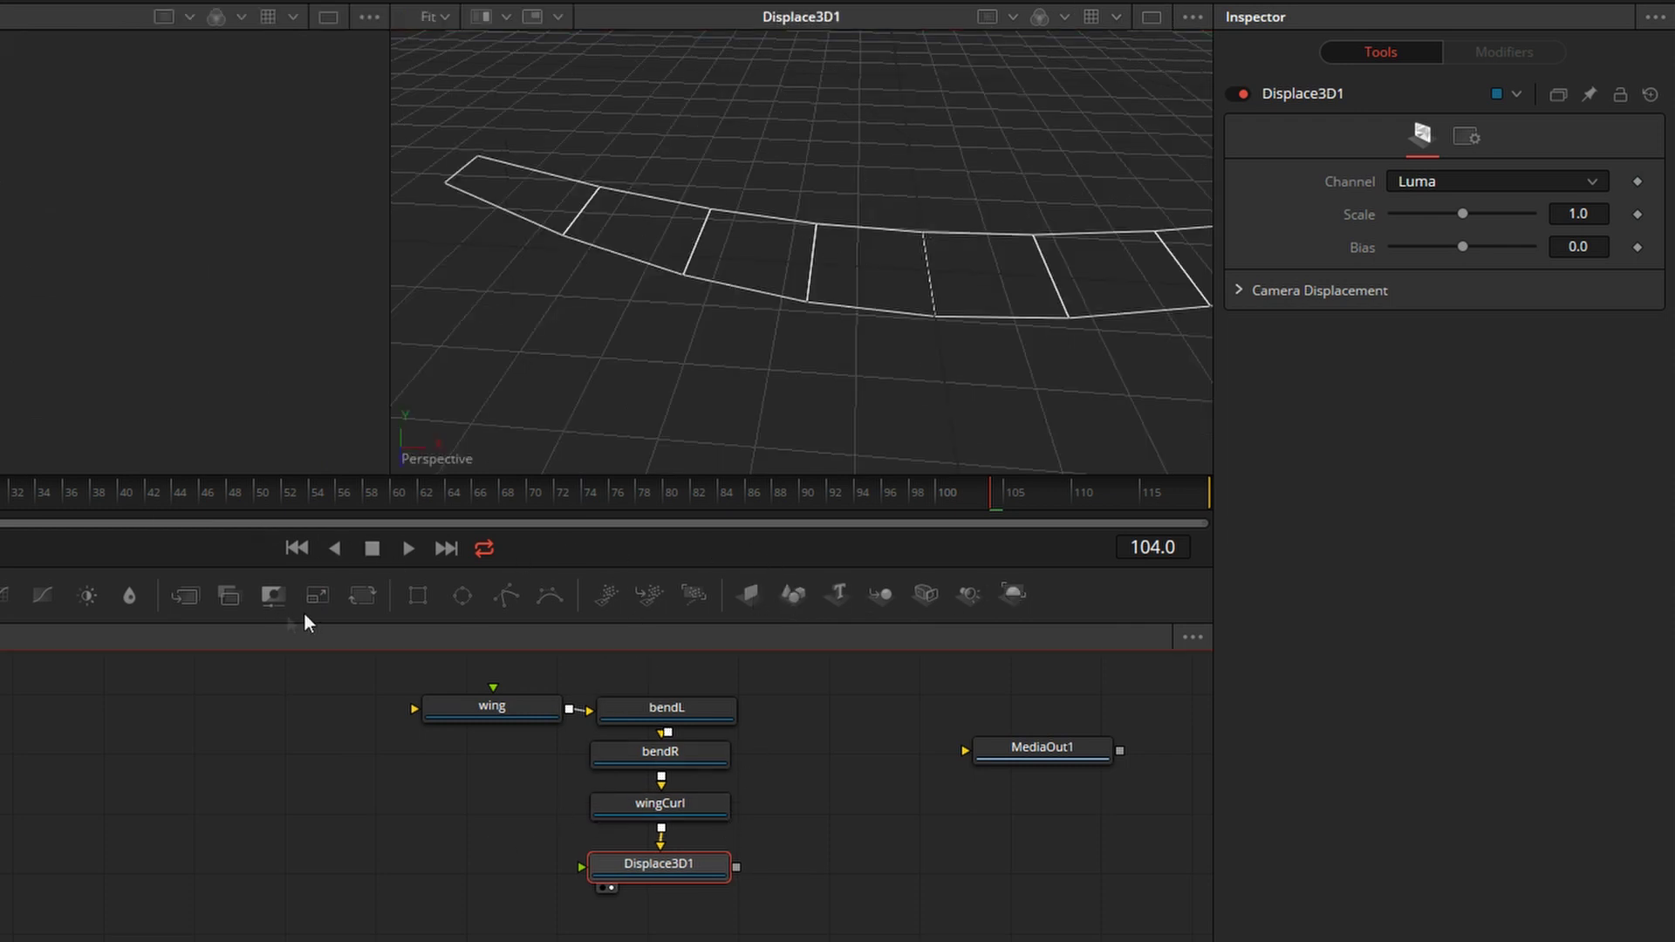
pyautogui.click(424, 594)
pyautogui.moveTo(640, 797); pyautogui.dragTo(469, 833)
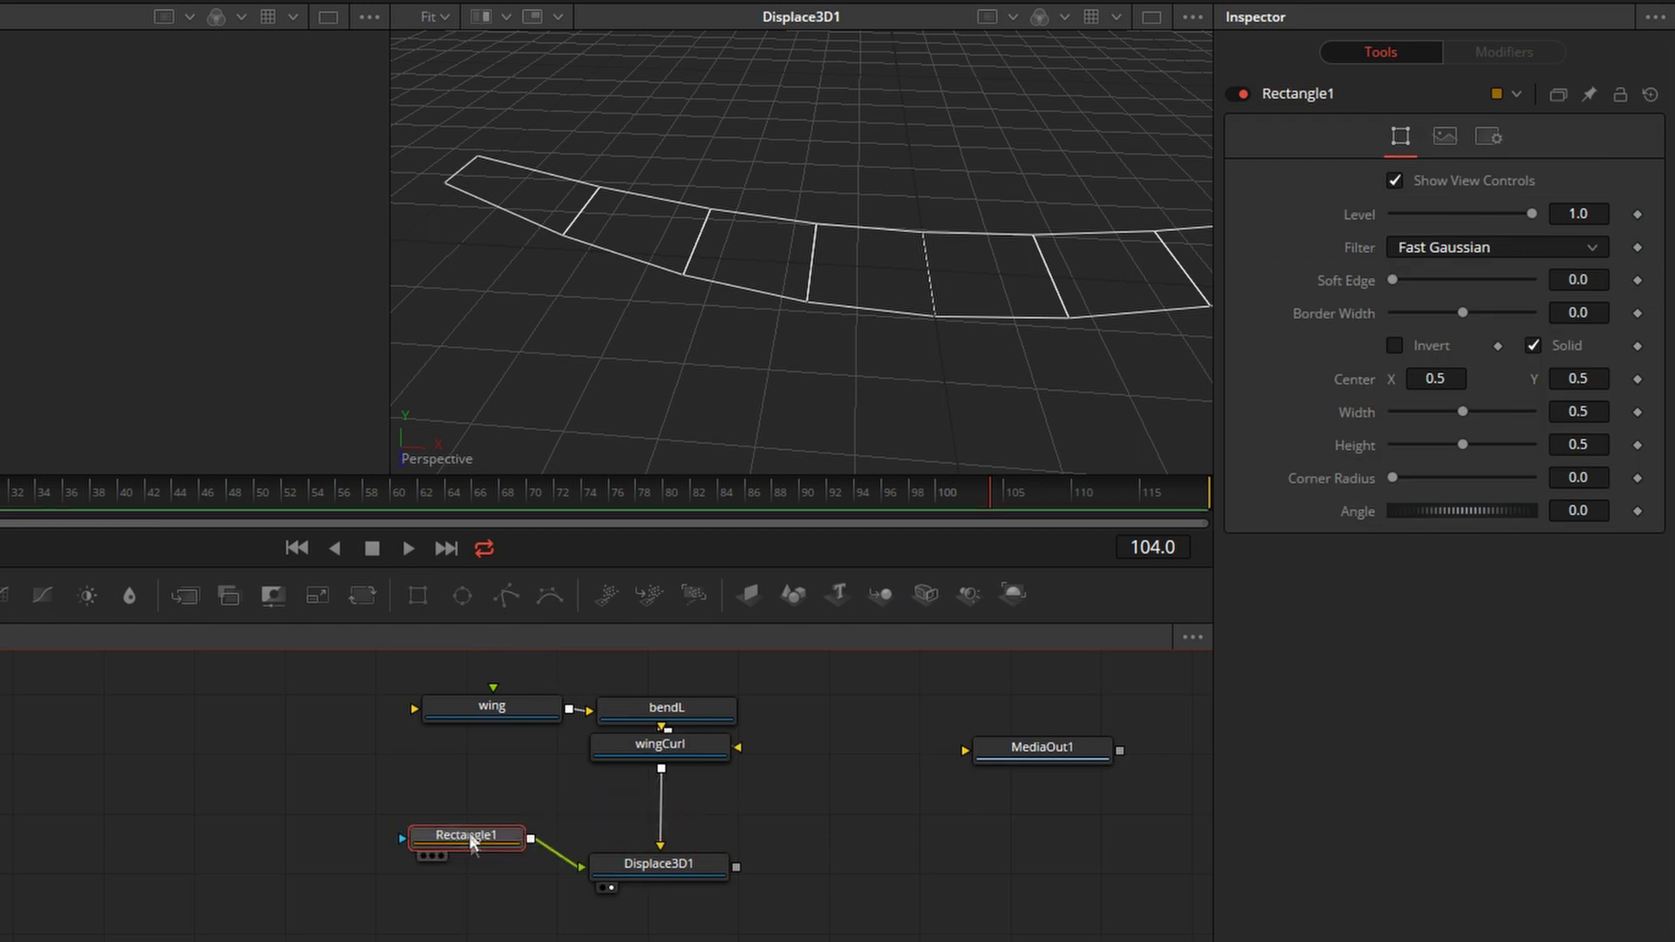
pyautogui.press('1')
pyautogui.moveTo(247, 287); pyautogui.dragTo(223, 282, button='middle')
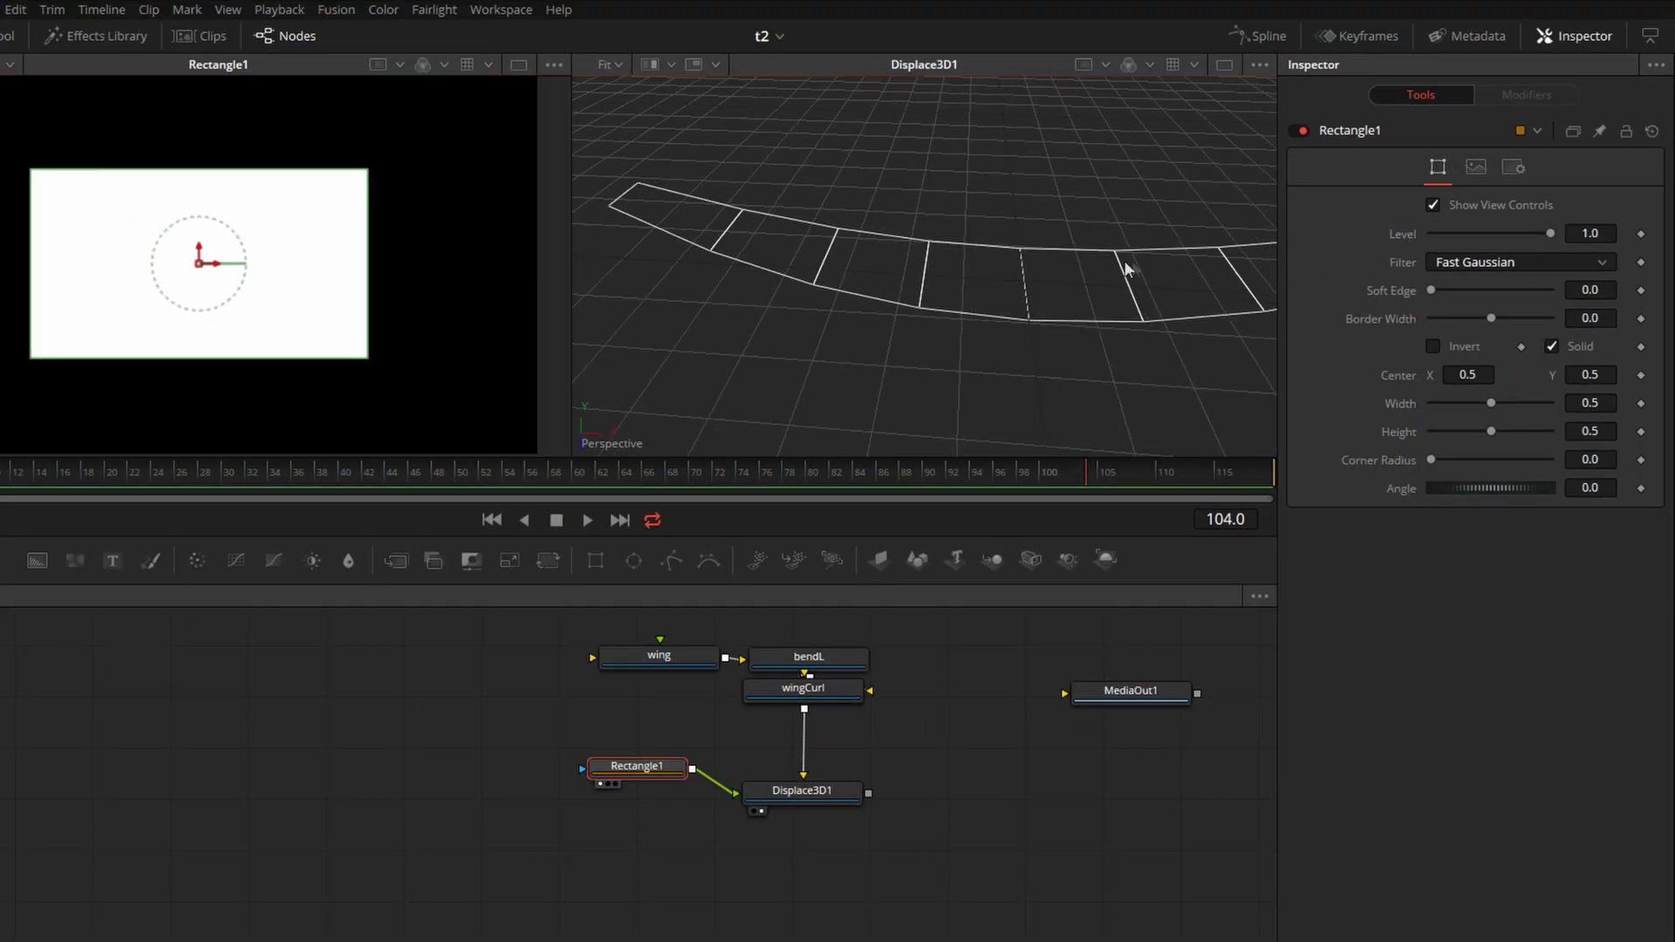
# Set Displace3D1's Scale to 2.0 and shape Rectangle1 to Height 1.0 and Width 0.323
pyautogui.moveTo(1031, 248); pyautogui.dragTo(962, 259, button='middle')
pyautogui.moveTo(1062, 274); pyautogui.dragTo(1008, 262, button='middle')
pyautogui.click(800, 790)
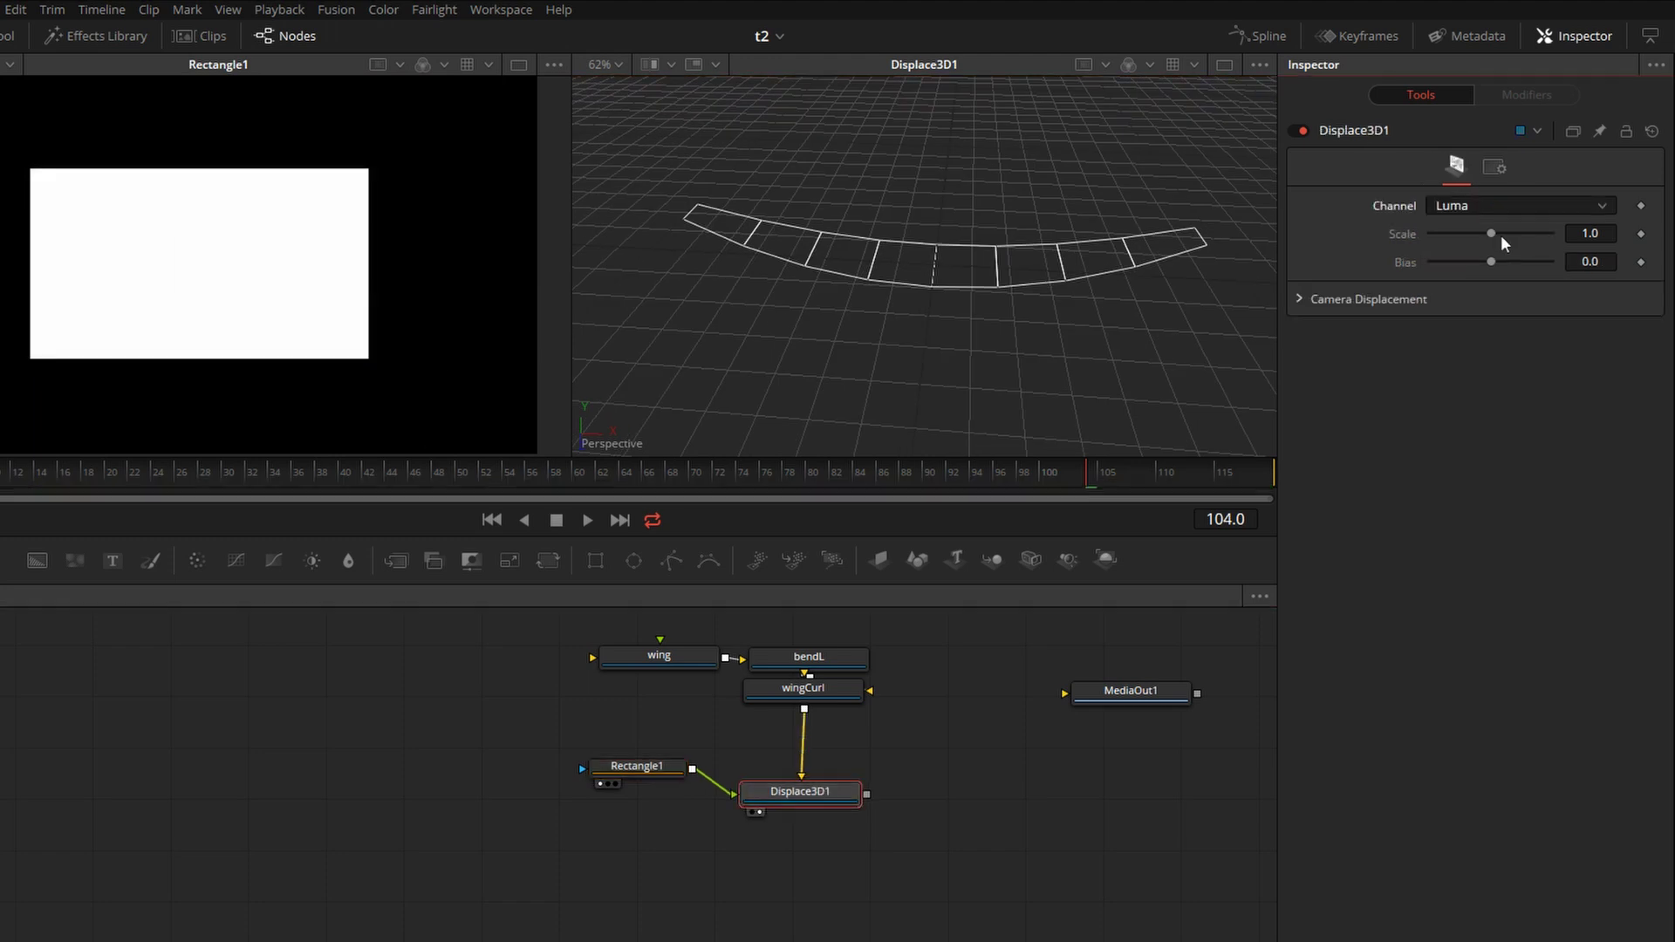
pyautogui.click(626, 765)
pyautogui.moveTo(1491, 431); pyautogui.dragTo(1625, 422)
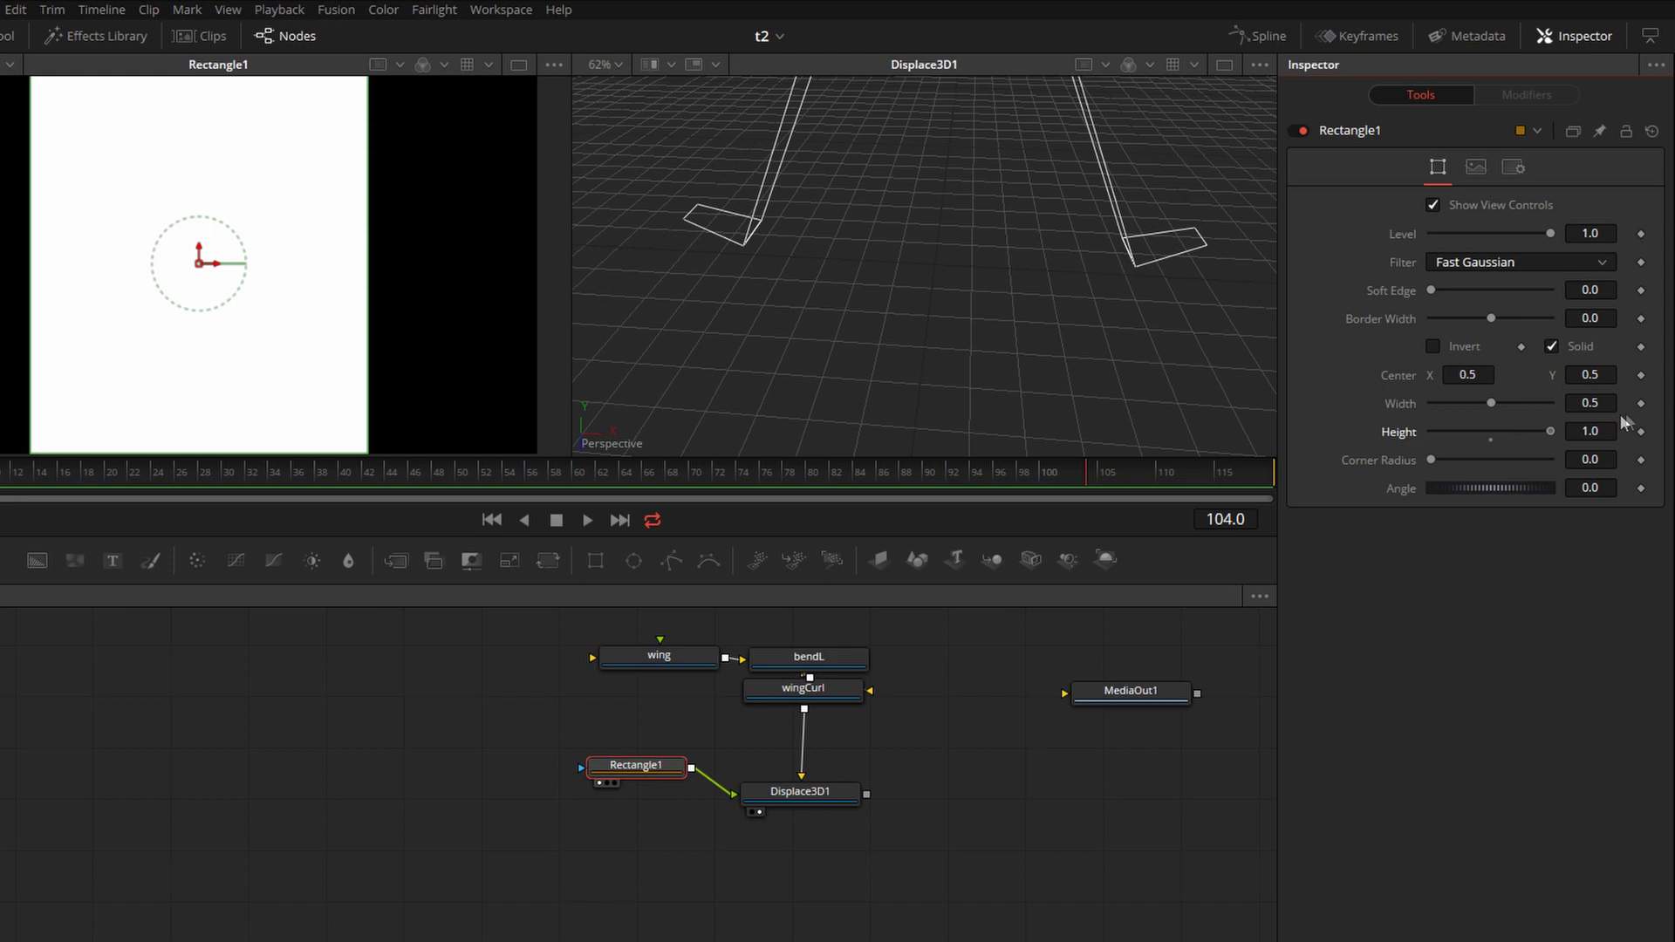
pyautogui.moveTo(1488, 405); pyautogui.dragTo(1470, 404)
# Set Displace3D1's Scale to 0.283 and shift Rectangle1 sideways to Center X of about 0.485
pyautogui.click(801, 792)
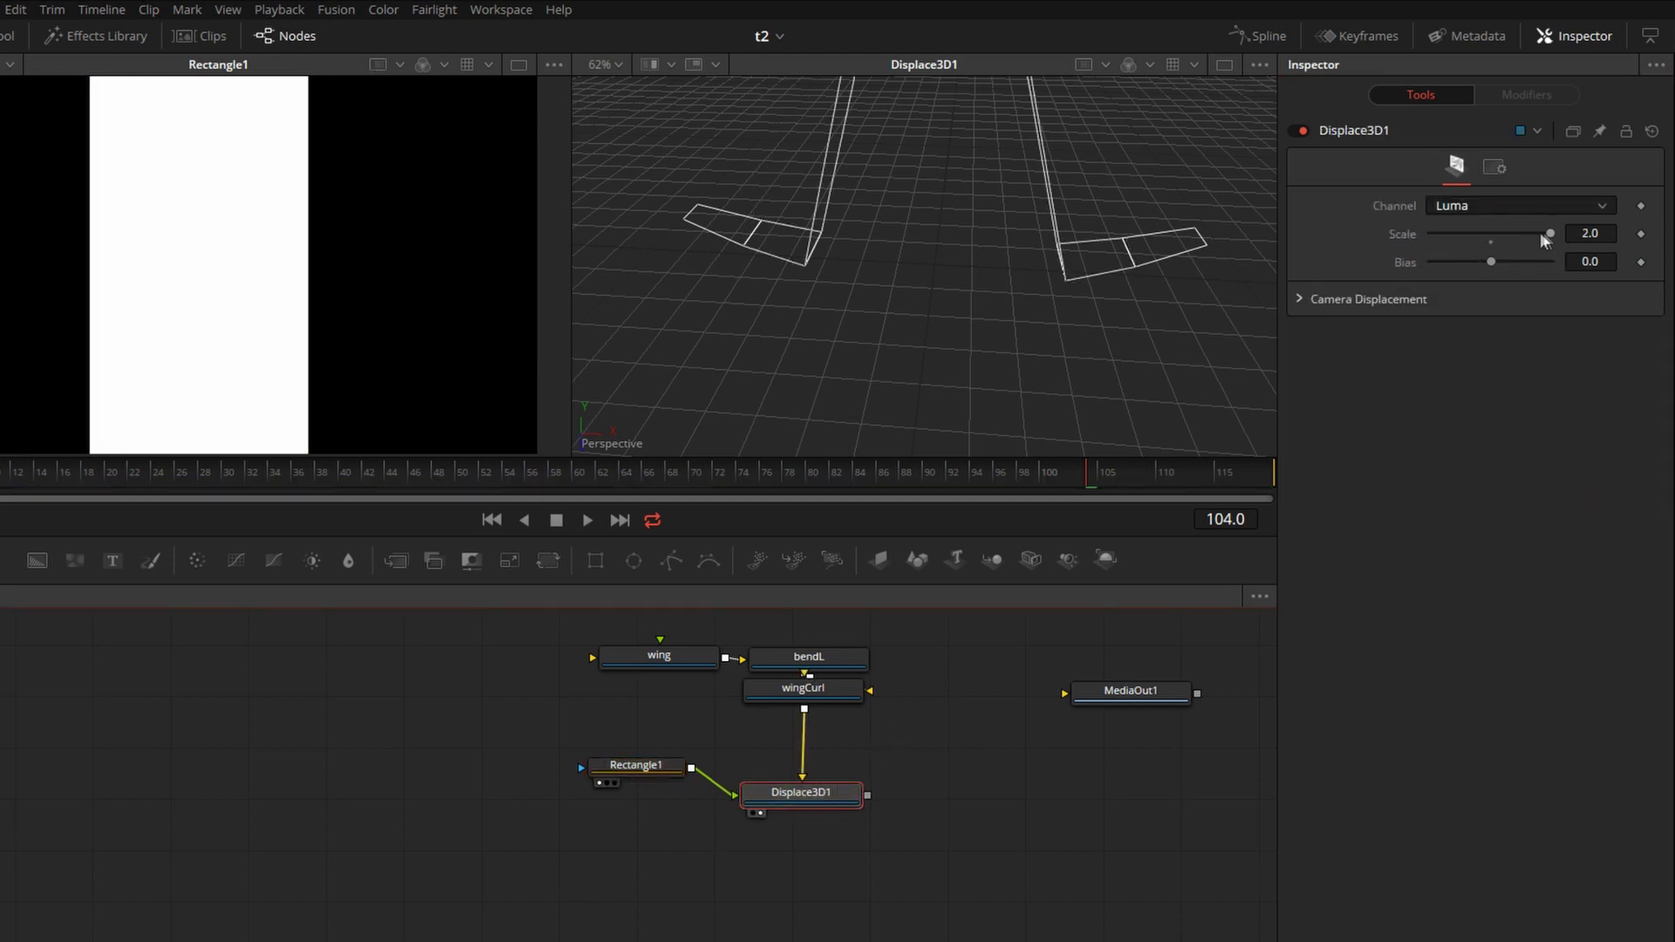
pyautogui.moveTo(1541, 232); pyautogui.dragTo(1445, 255)
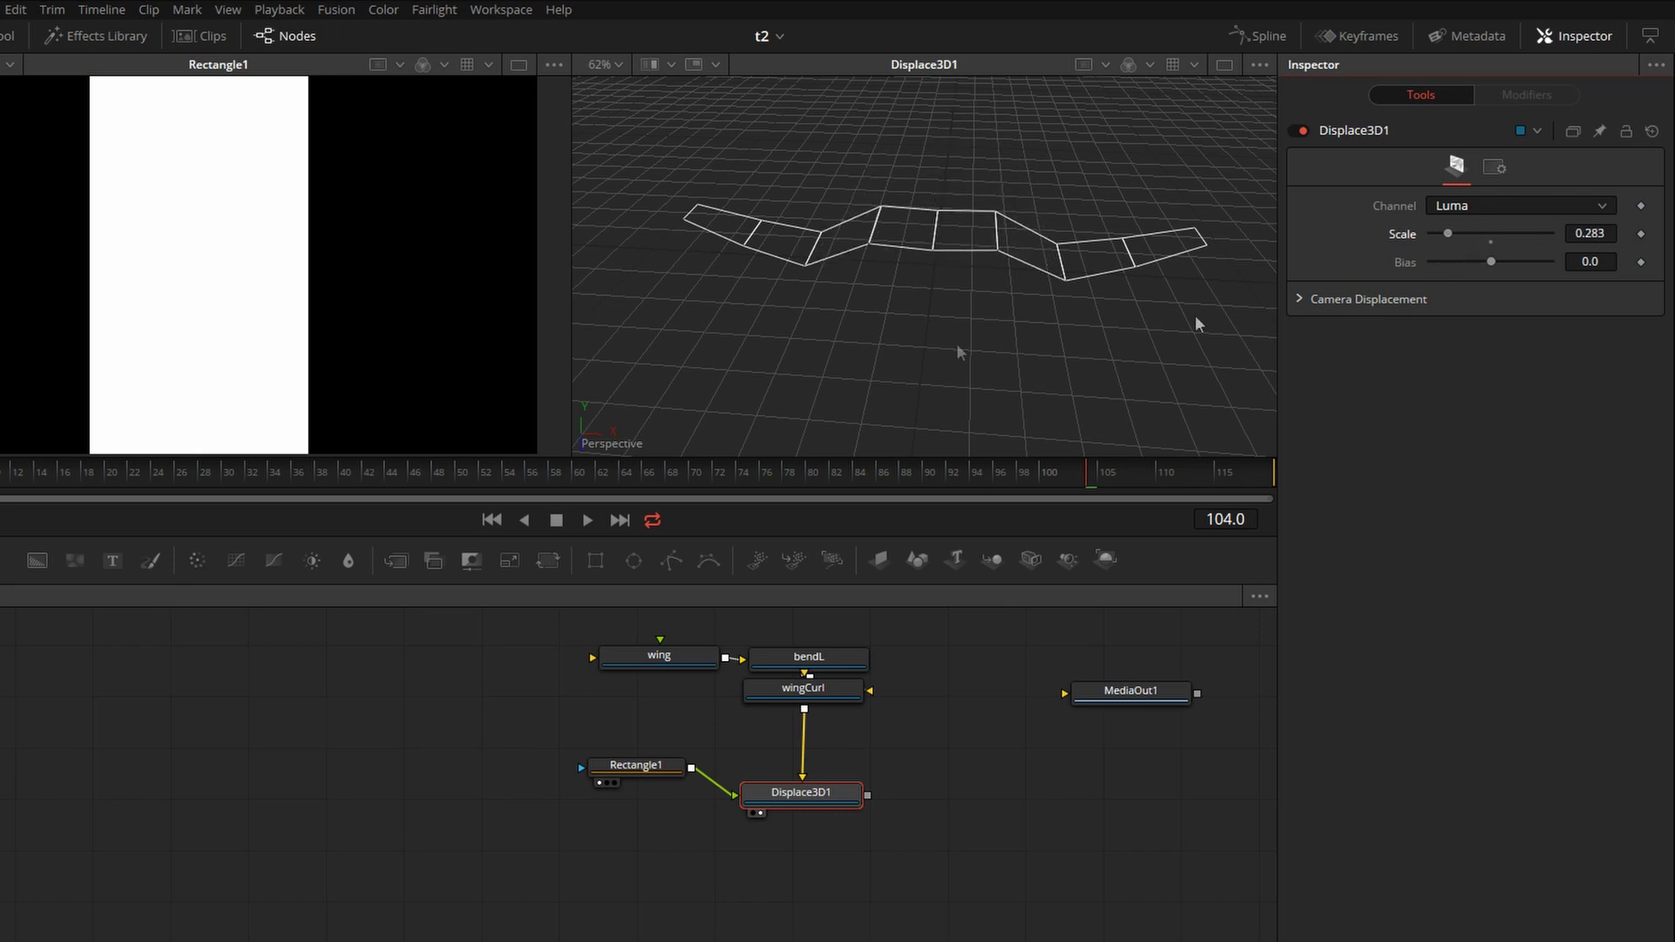
pyautogui.click(655, 771)
pyautogui.moveTo(223, 269)
pyautogui.mouseDown()
pyautogui.moveTo(632, 250)
pyautogui.moveTo(354, 278)
pyautogui.moveTo(0, 264)
pyautogui.moveTo(209, 278)
pyautogui.mouseUp()
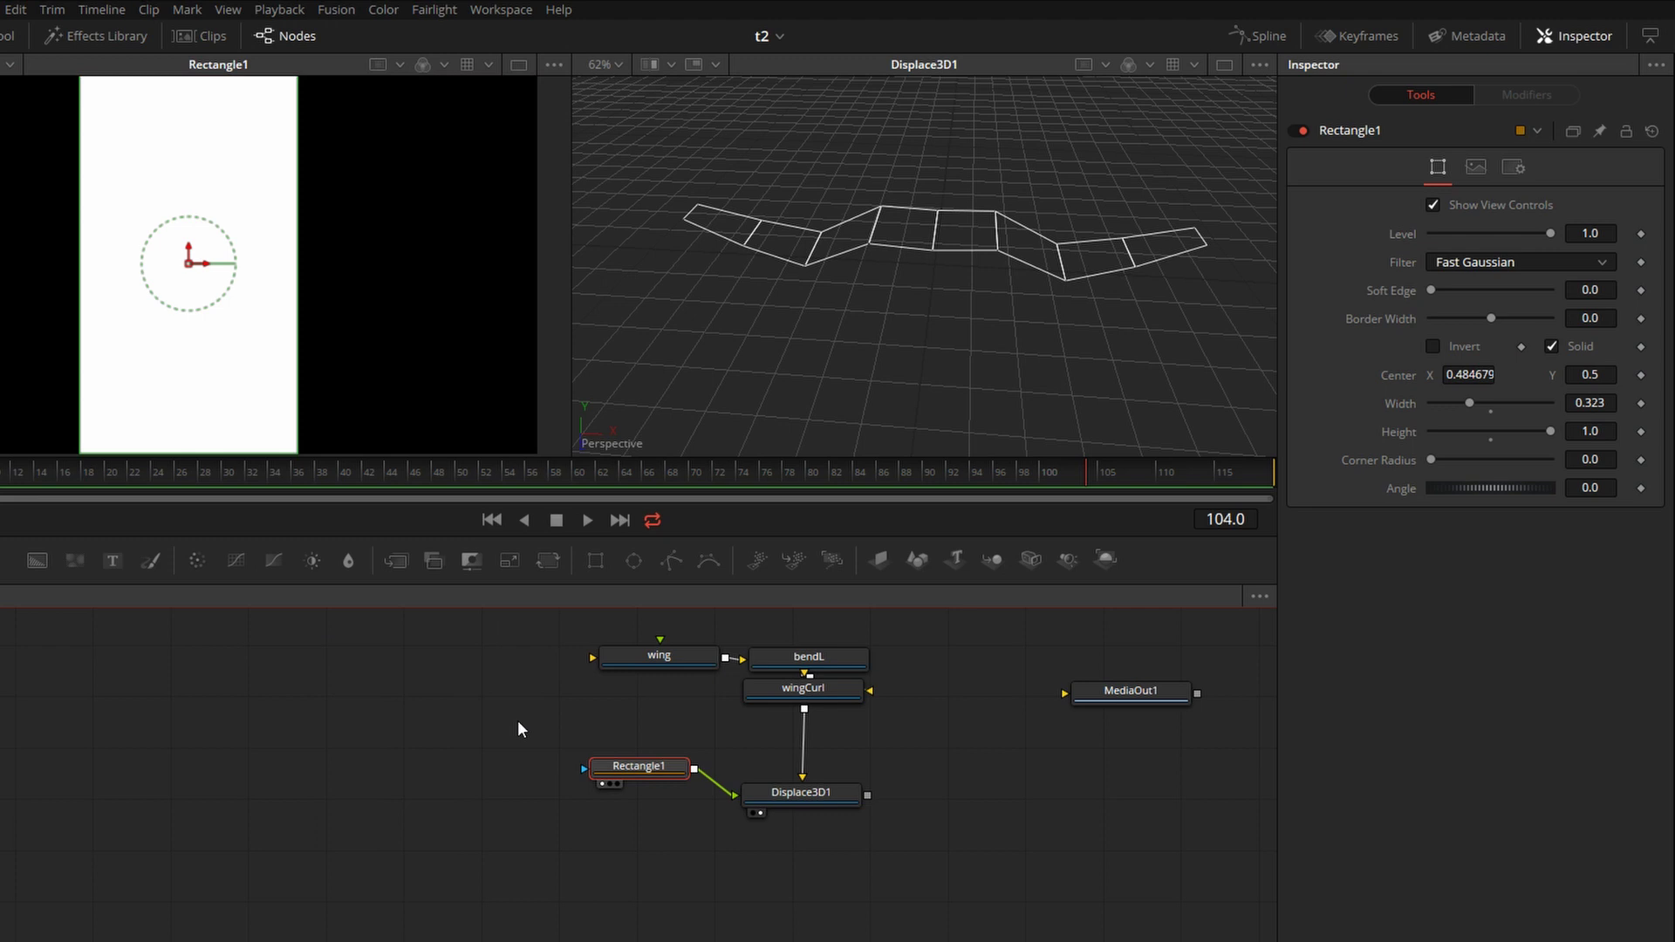
# Paste the two prepared nodes Rectangle2 and Rectangle2_1, delete Rectangle1, and connect Rectangle2_1 to Displace3D1 in its place
pyautogui.hotkey('ctrl', 'v')
pyautogui.moveTo(718, 768); pyautogui.dragTo(672, 820)
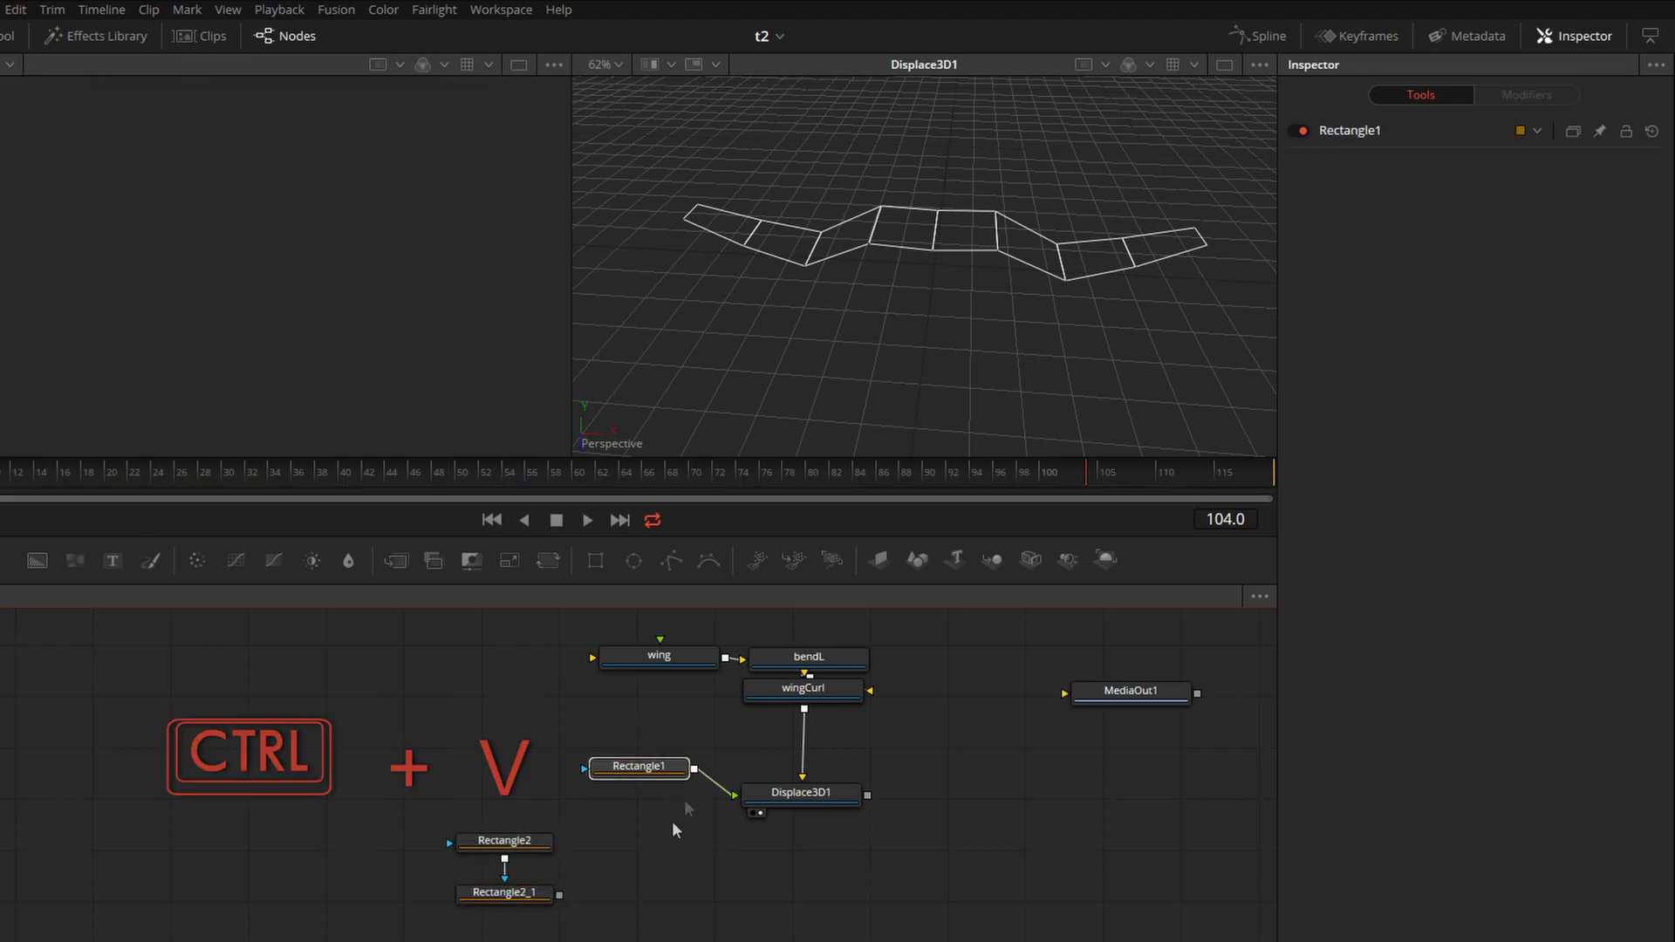
pyautogui.press('Delete')
pyautogui.moveTo(492, 808); pyautogui.dragTo(539, 892)
pyautogui.moveTo(538, 892); pyautogui.dragTo(614, 791)
pyautogui.moveTo(733, 796); pyautogui.dragTo(784, 794)
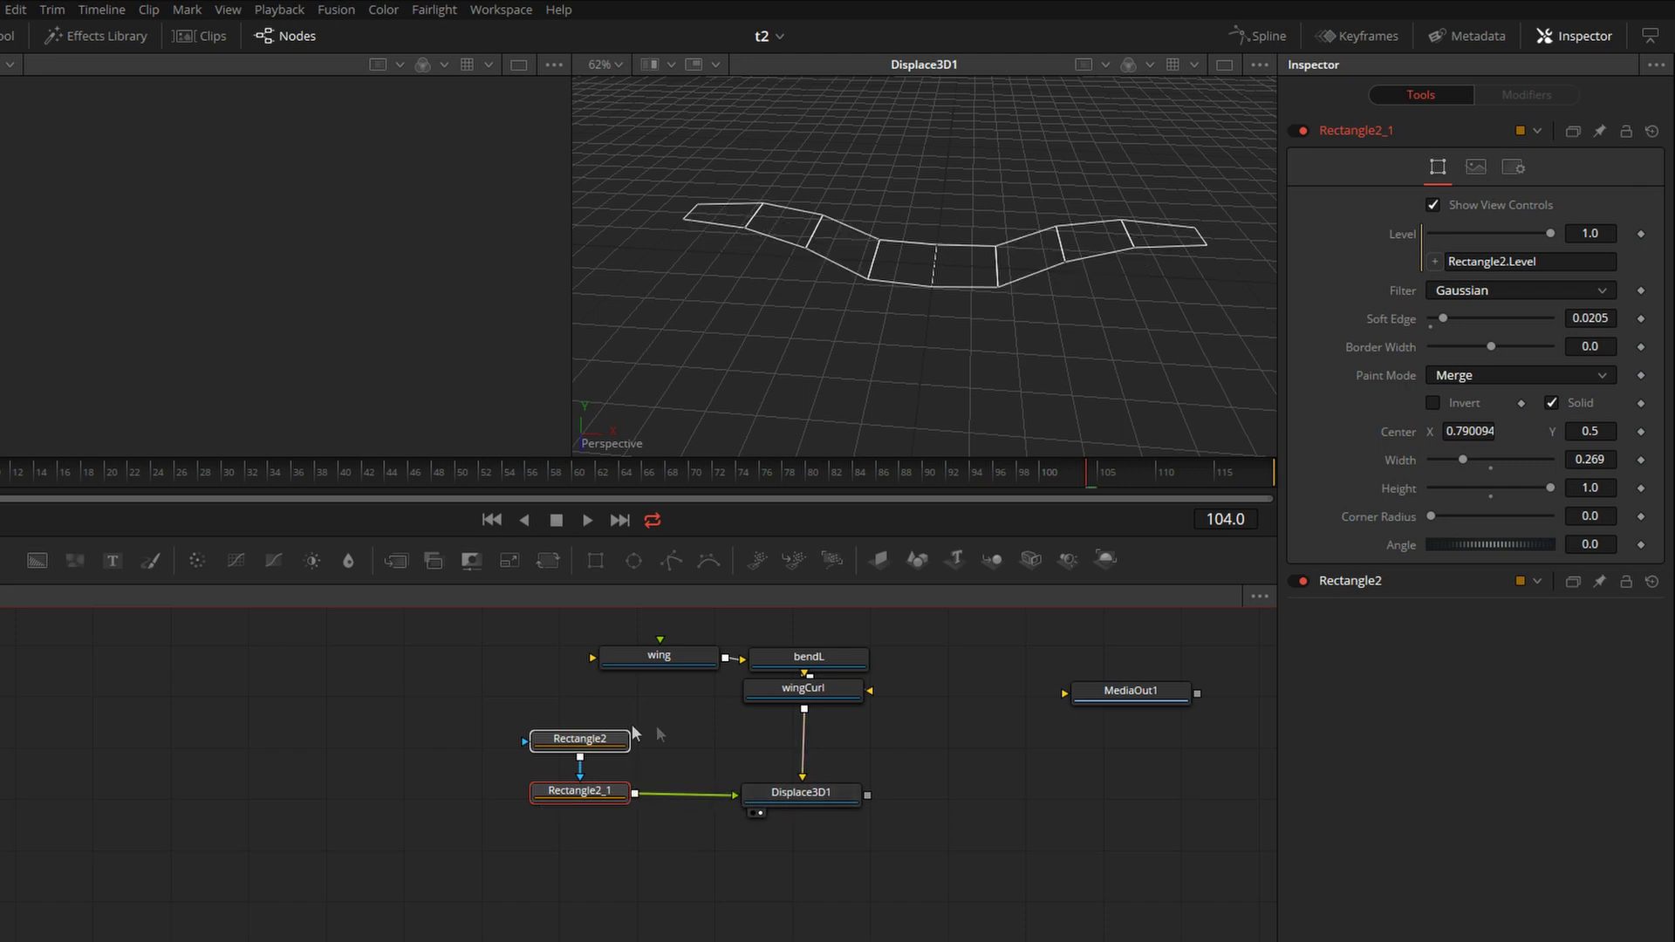
# Display the Rectangle2_1 mask in the empty viewer and scrub through the displaced wing's animation
pyautogui.moveTo(580, 791); pyautogui.dragTo(466, 319)
pyautogui.moveTo(463, 306); pyautogui.dragTo(304, 304, button='middle')
pyautogui.moveTo(98, 478); pyautogui.dragTo(175, 480)
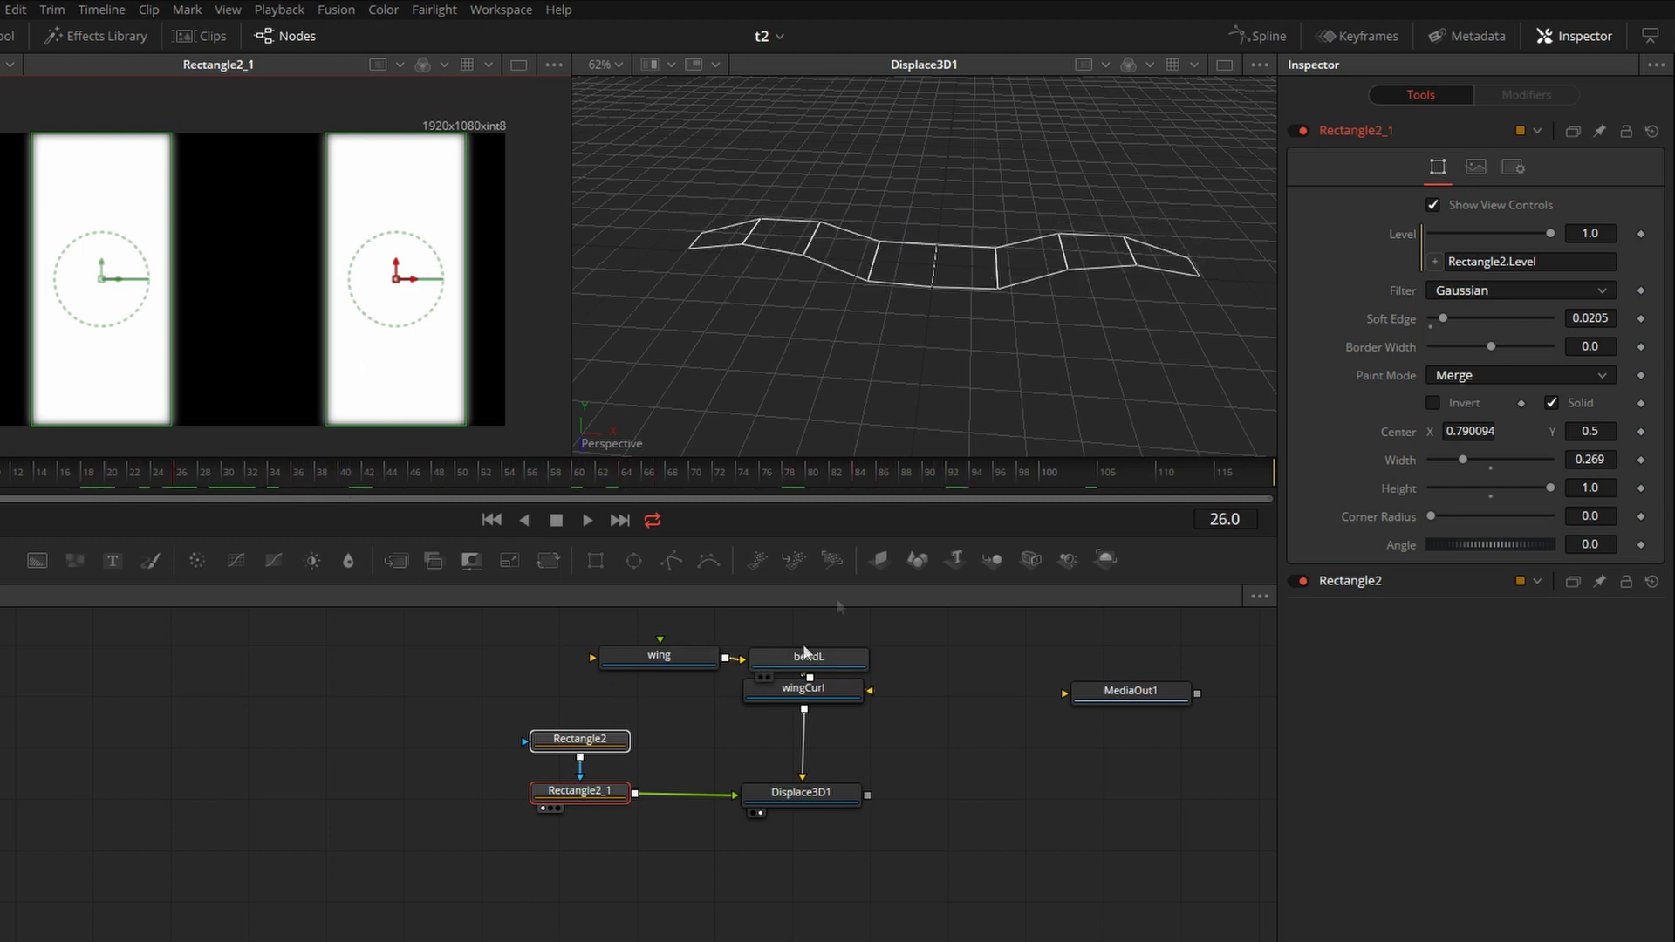
# Move wingCurl clear of bendR and pin its settings so they stay open alongside Displace3D1's
pyautogui.click(796, 801)
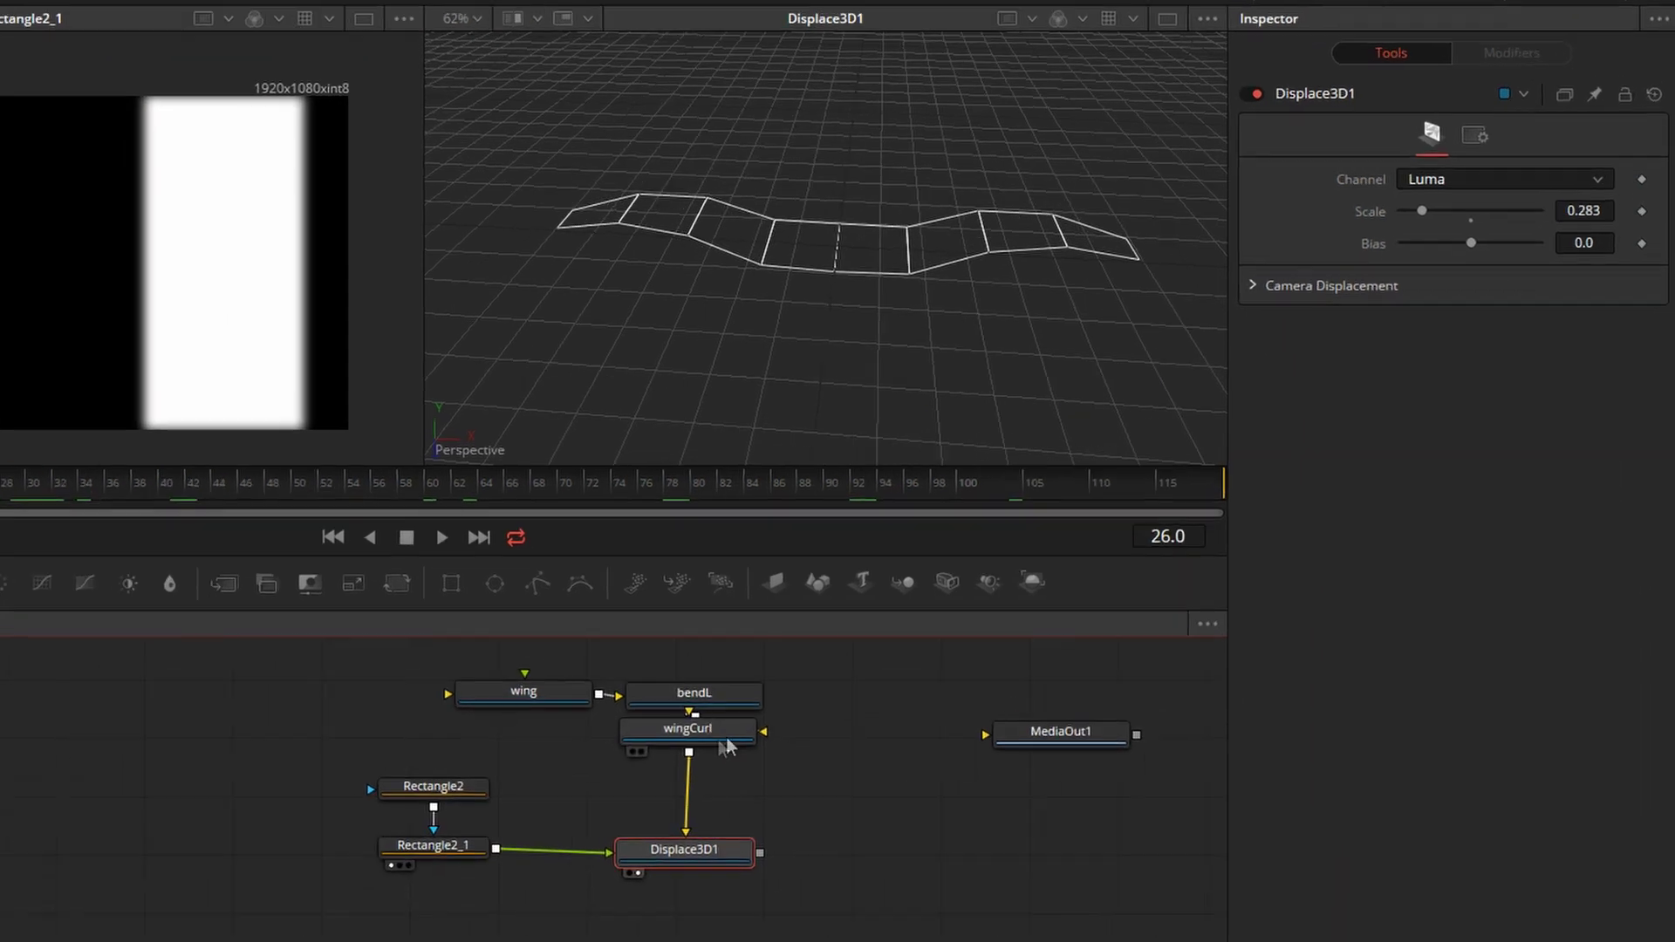
pyautogui.click(832, 693)
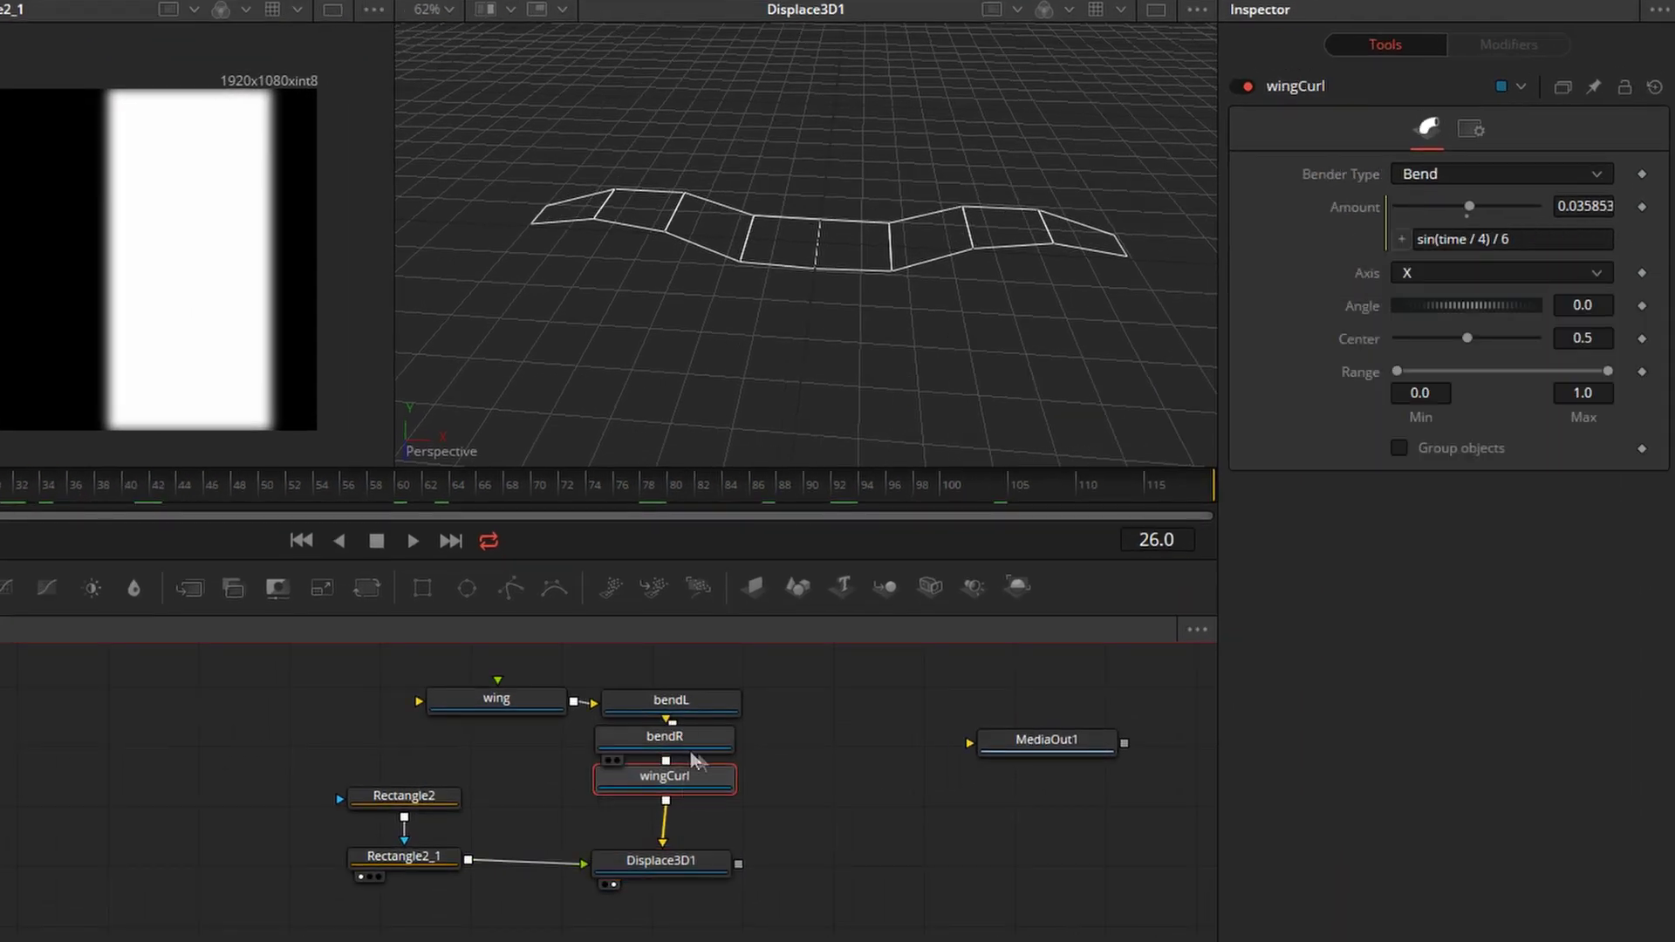
pyautogui.moveTo(690, 776); pyautogui.dragTo(689, 796)
pyautogui.click(1600, 86)
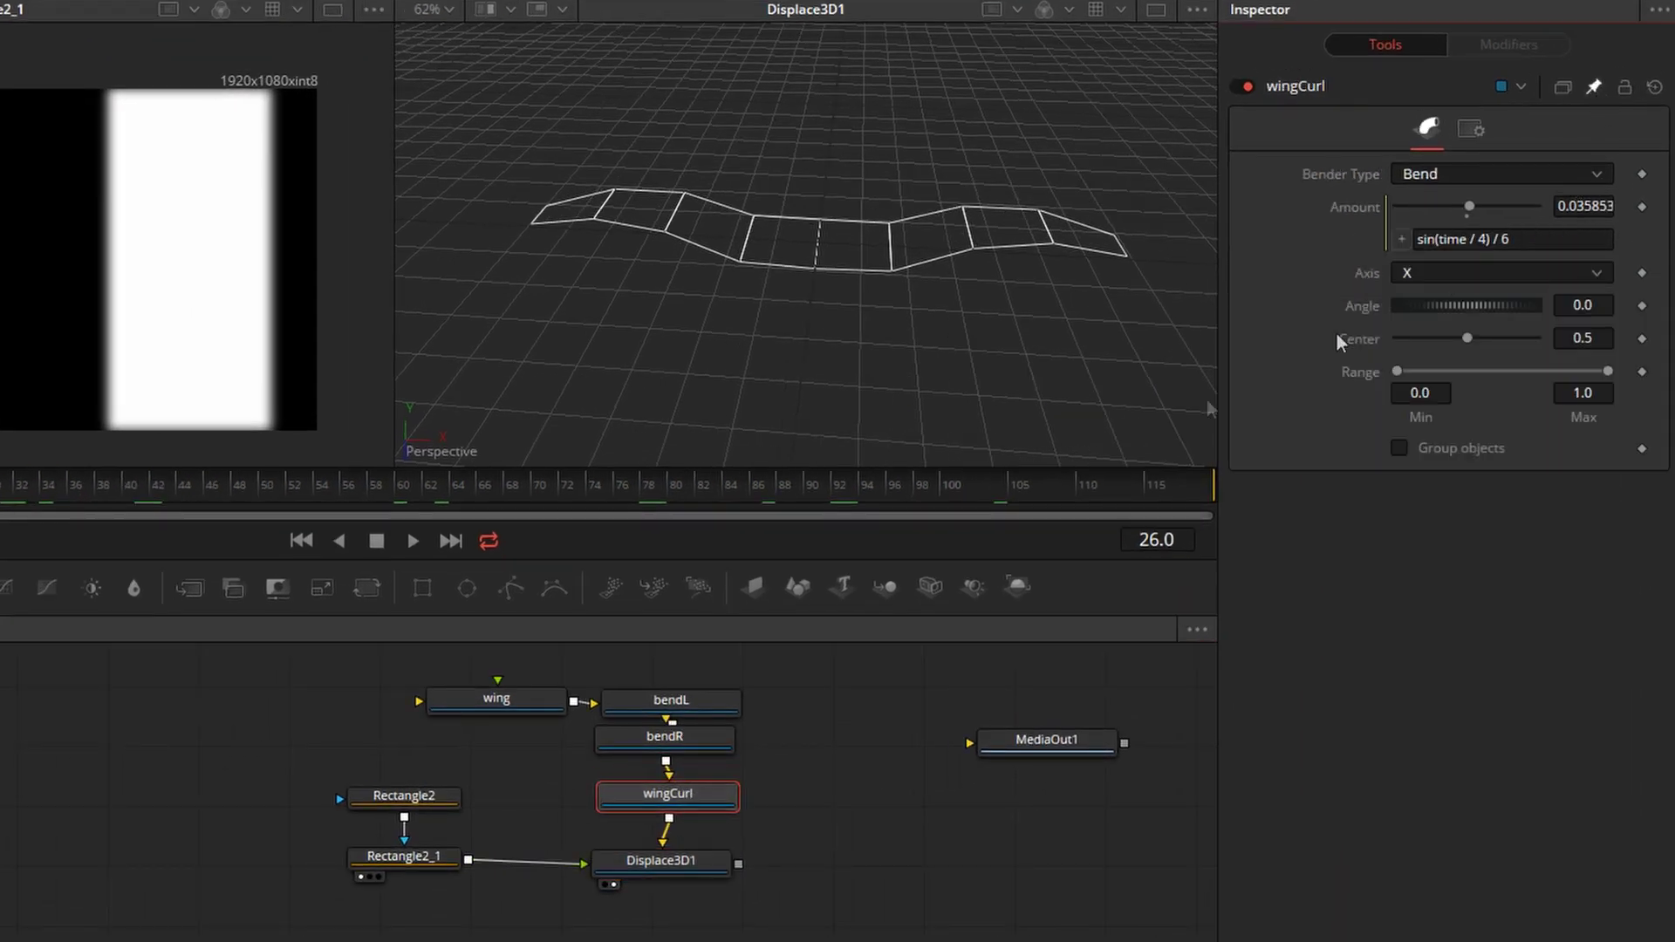
pyautogui.click(703, 861)
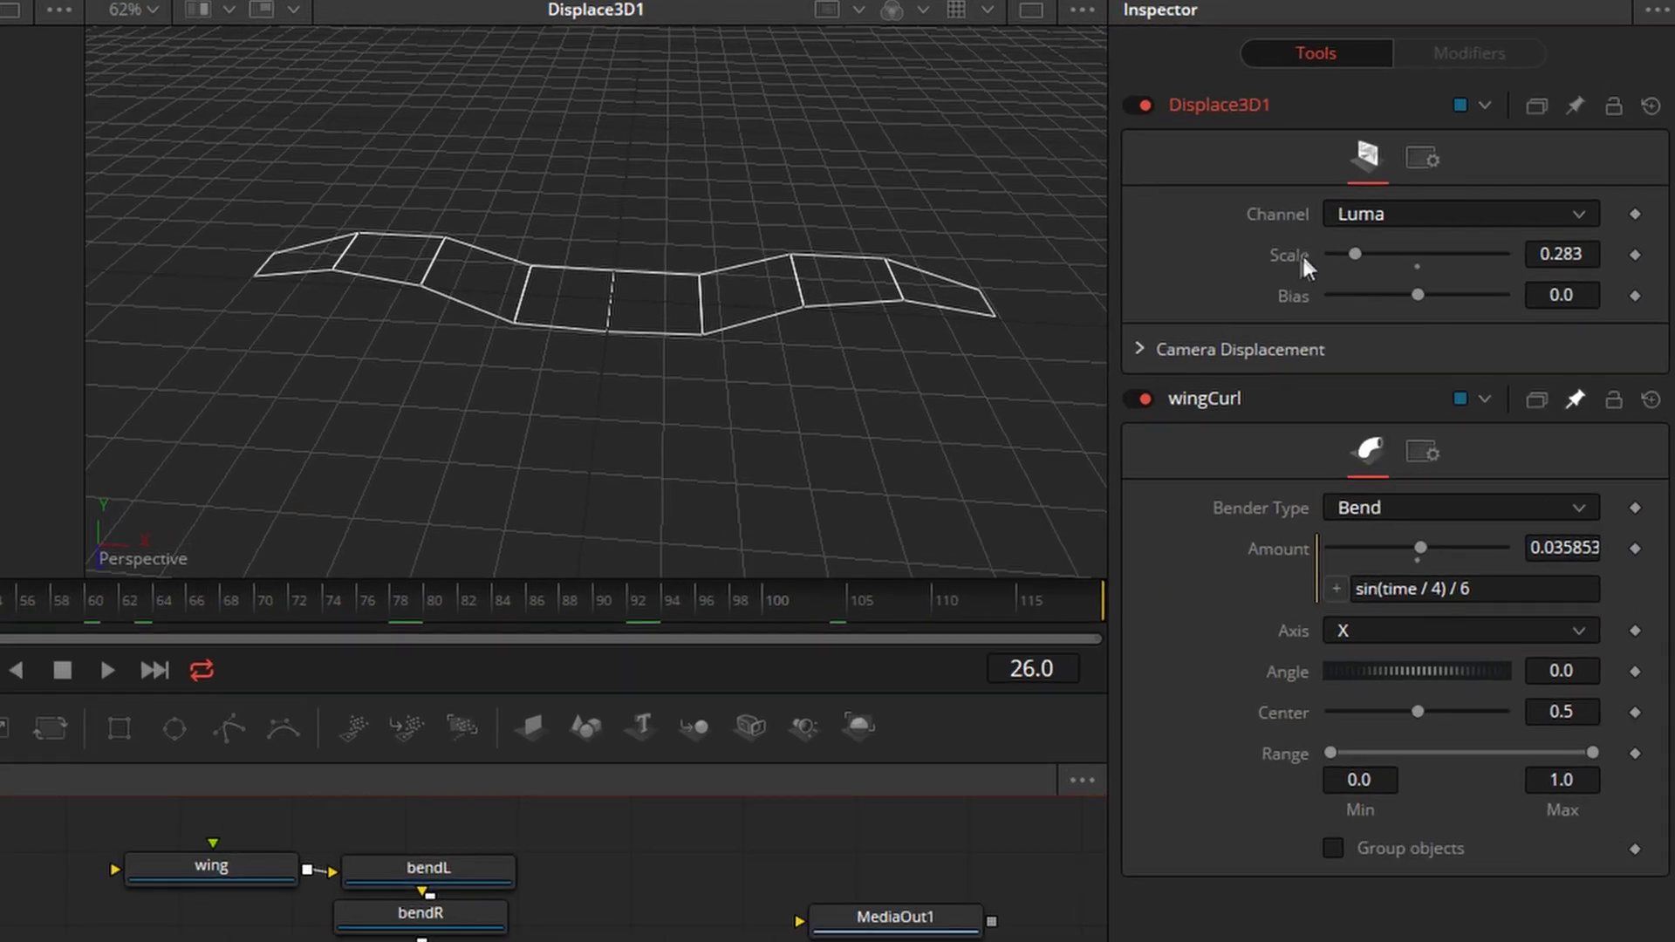
# Link Displace3D1's Scale to wingCurl's Amount through the expression -wingCurl.Amount and preview the motion on the timeline
pyautogui.rightClick(1372, 206)
pyautogui.click(1326, 584)
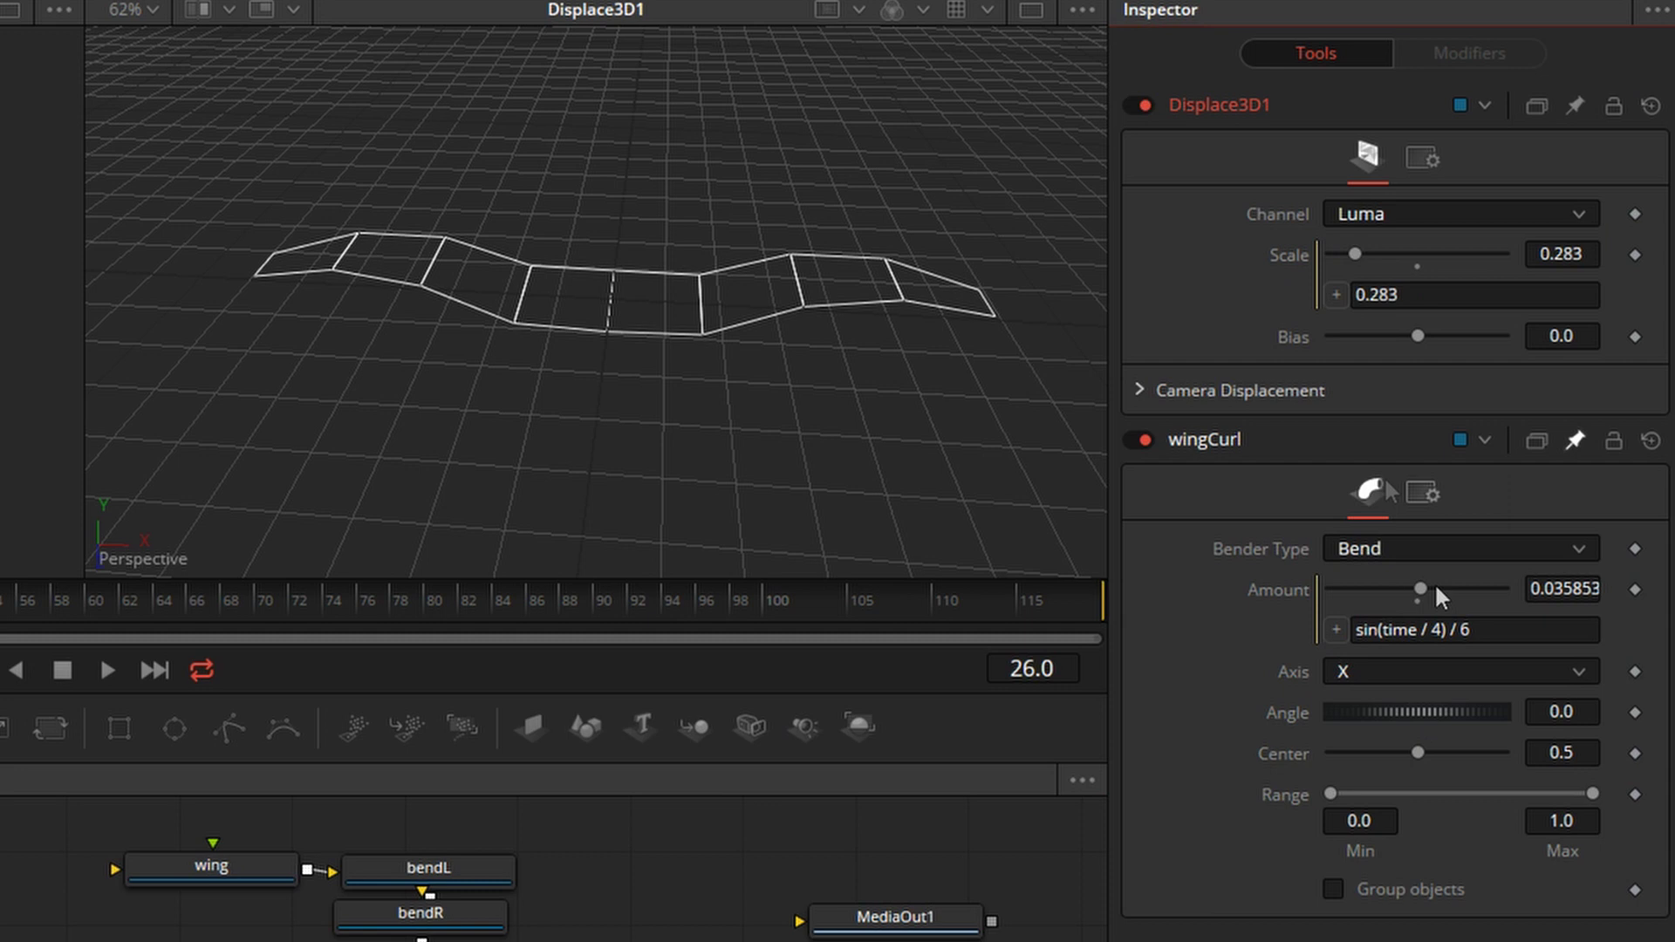
pyautogui.moveTo(1355, 384); pyautogui.dragTo(1335, 598)
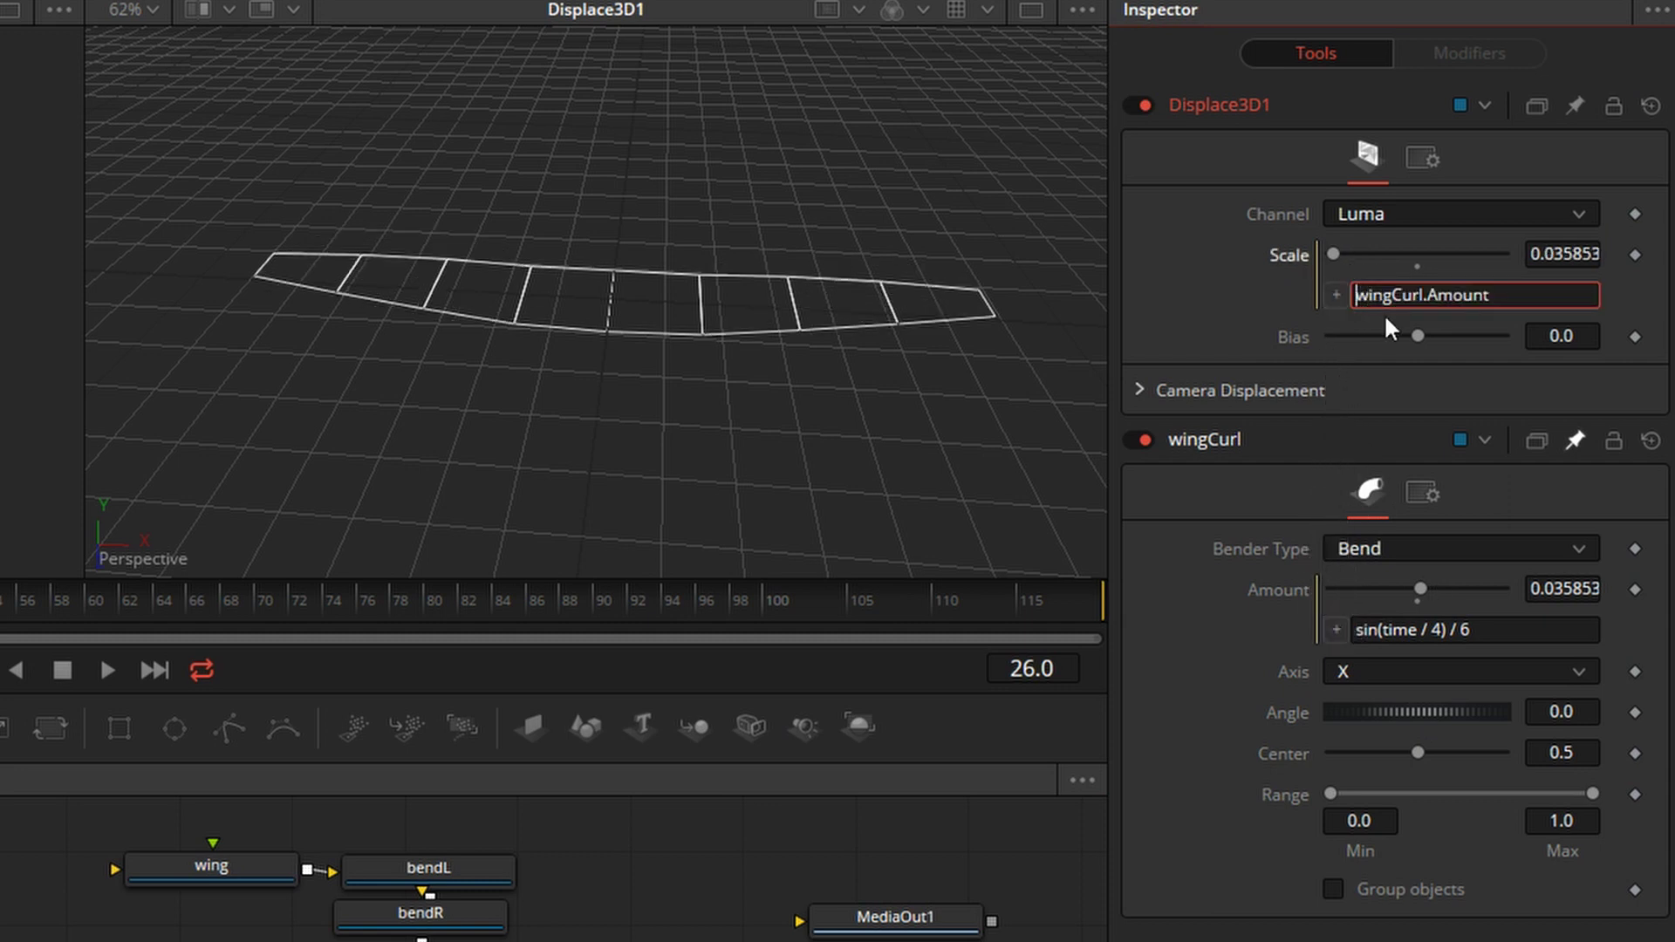
pyautogui.press('Tab')
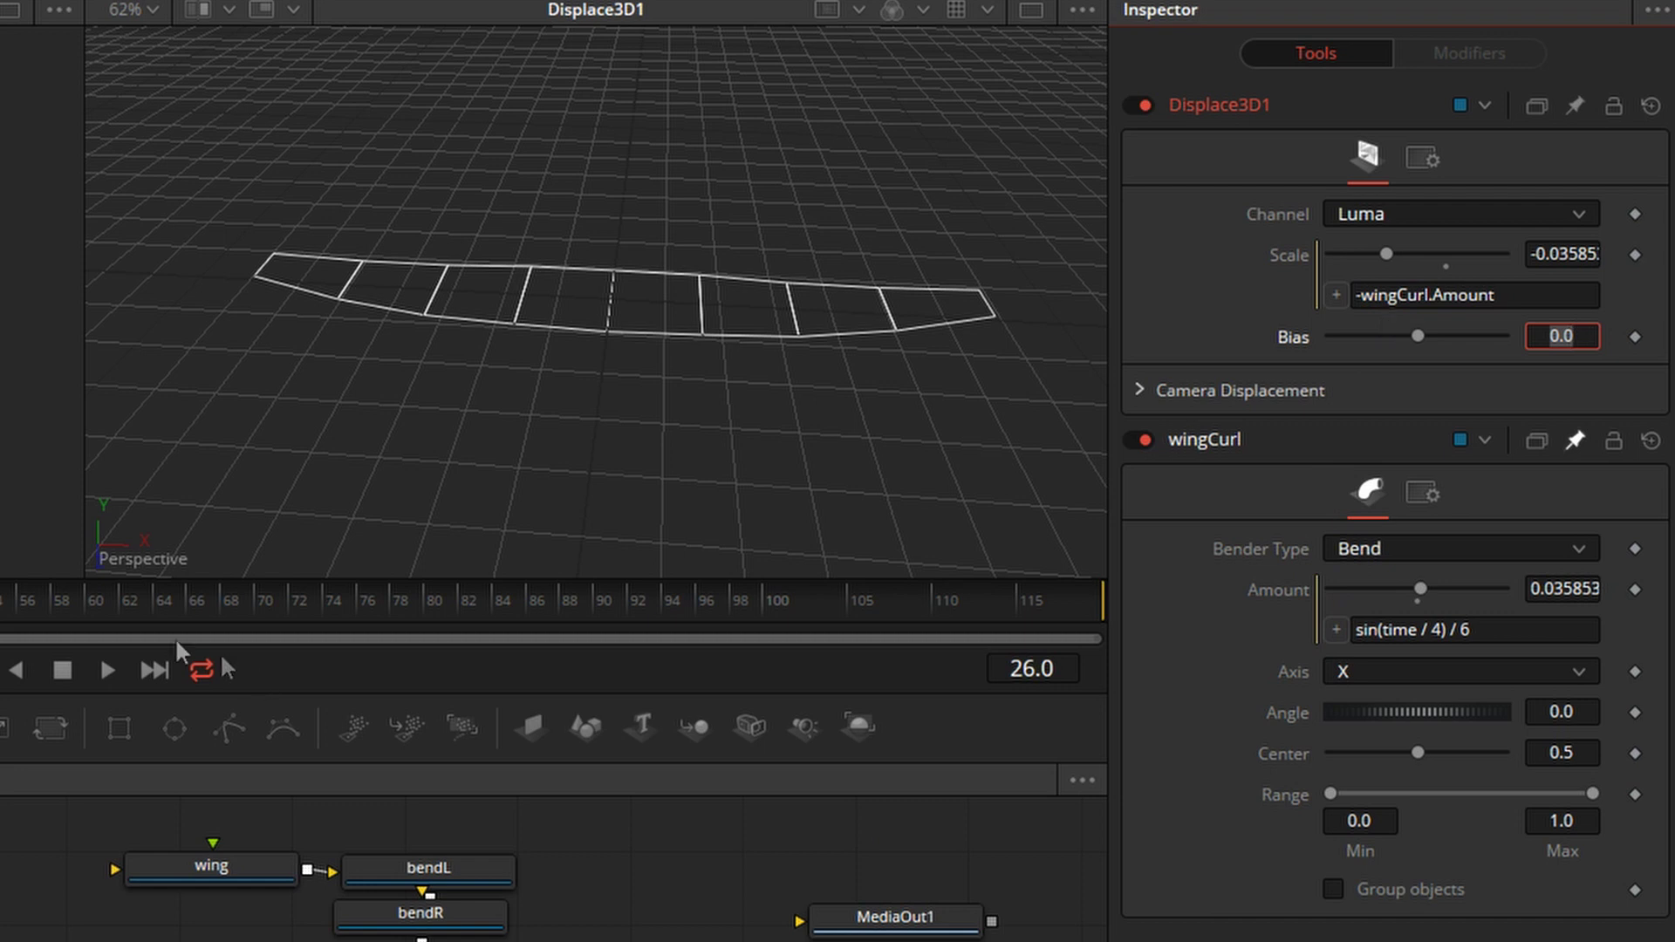
pyautogui.moveTo(0, 608); pyautogui.dragTo(0, 630)
# Double the displacement by changing Displace3D1's Scale expression to -wingCurl.Amount *2 and play back the flapping
pyautogui.click(1522, 294)
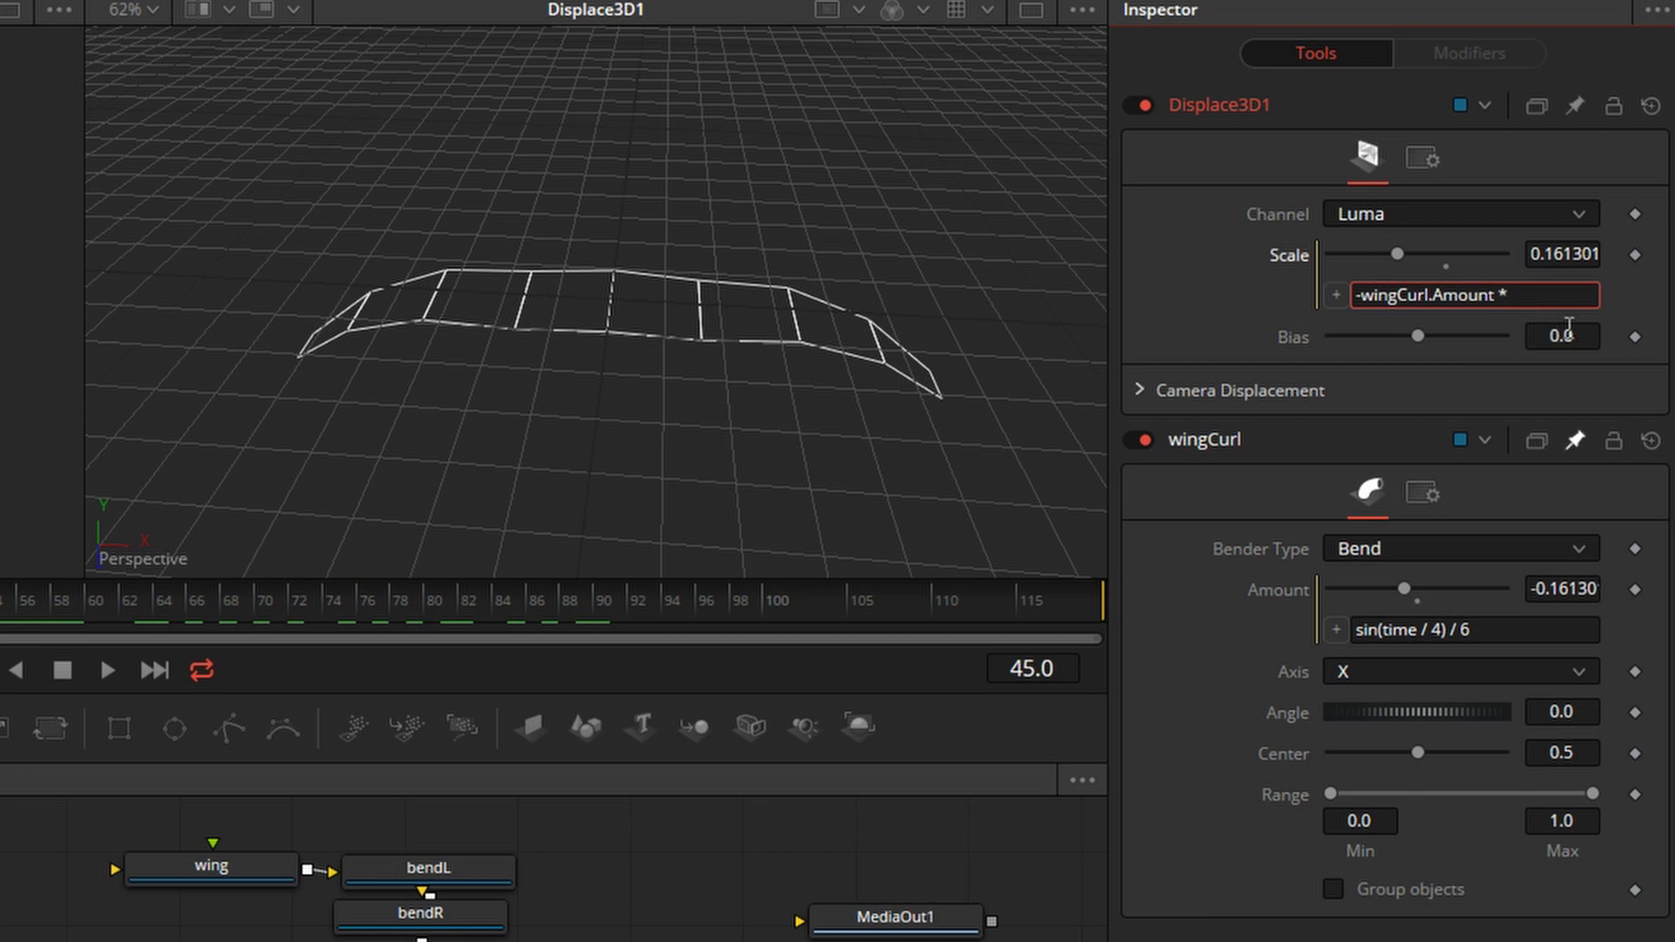
pyautogui.click(1569, 328)
pyautogui.press('space')
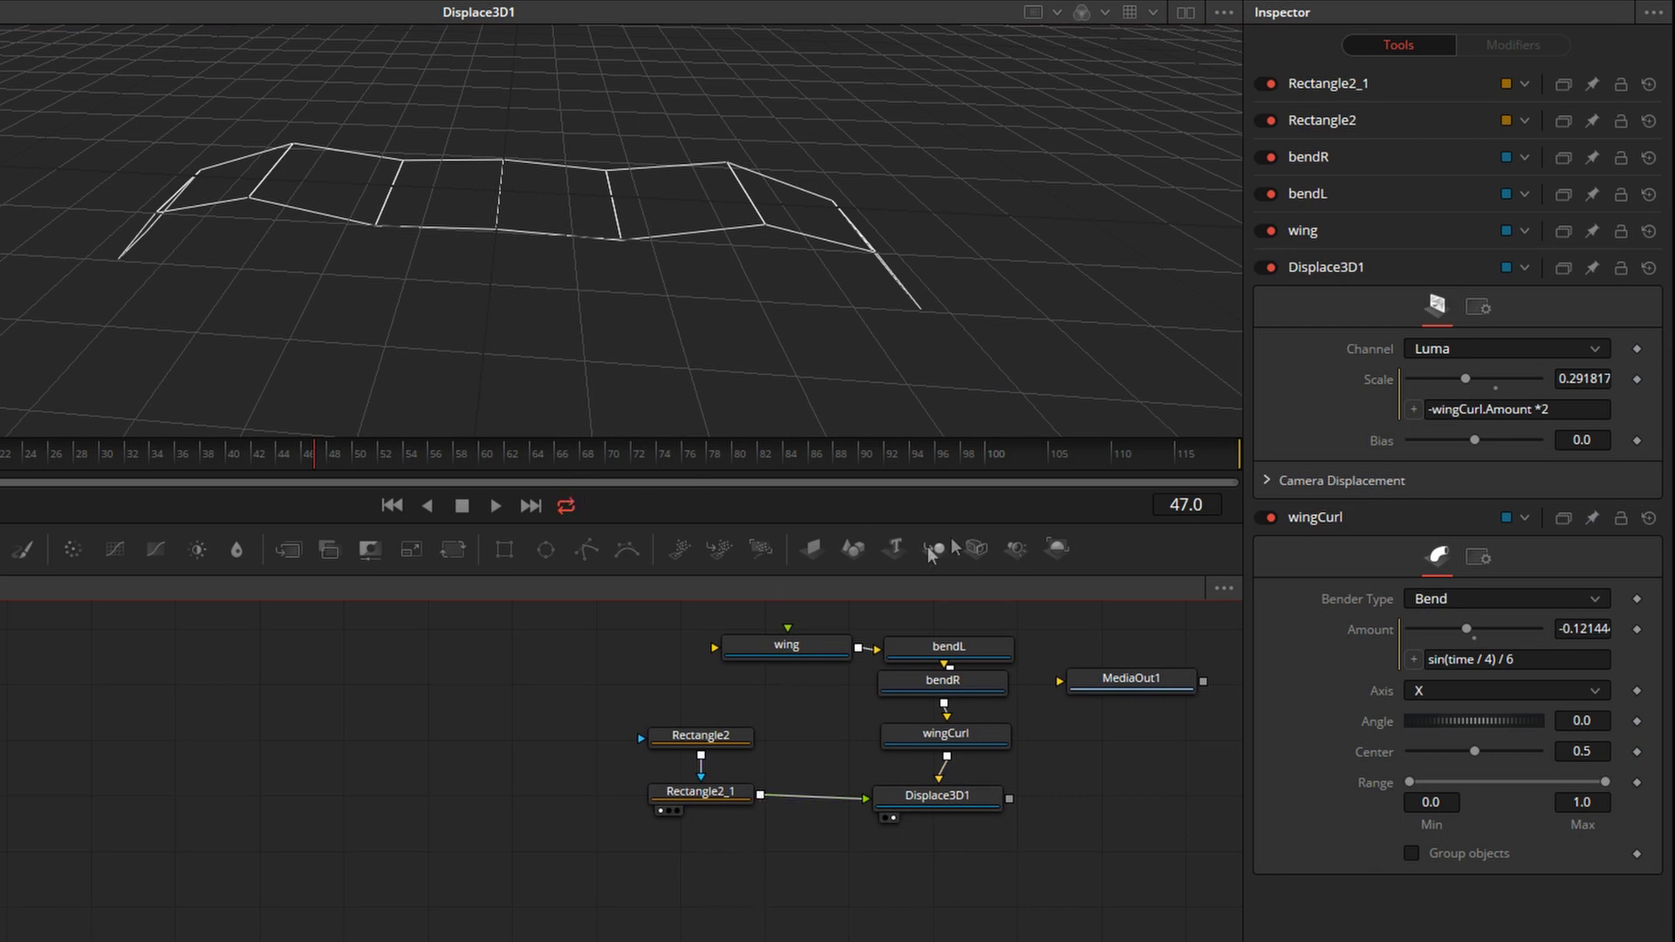
# Add a Shape 3D node below the wing nodes, view it, and set its Shape to Cylinder
pyautogui.moveTo(856, 547); pyautogui.dragTo(815, 890)
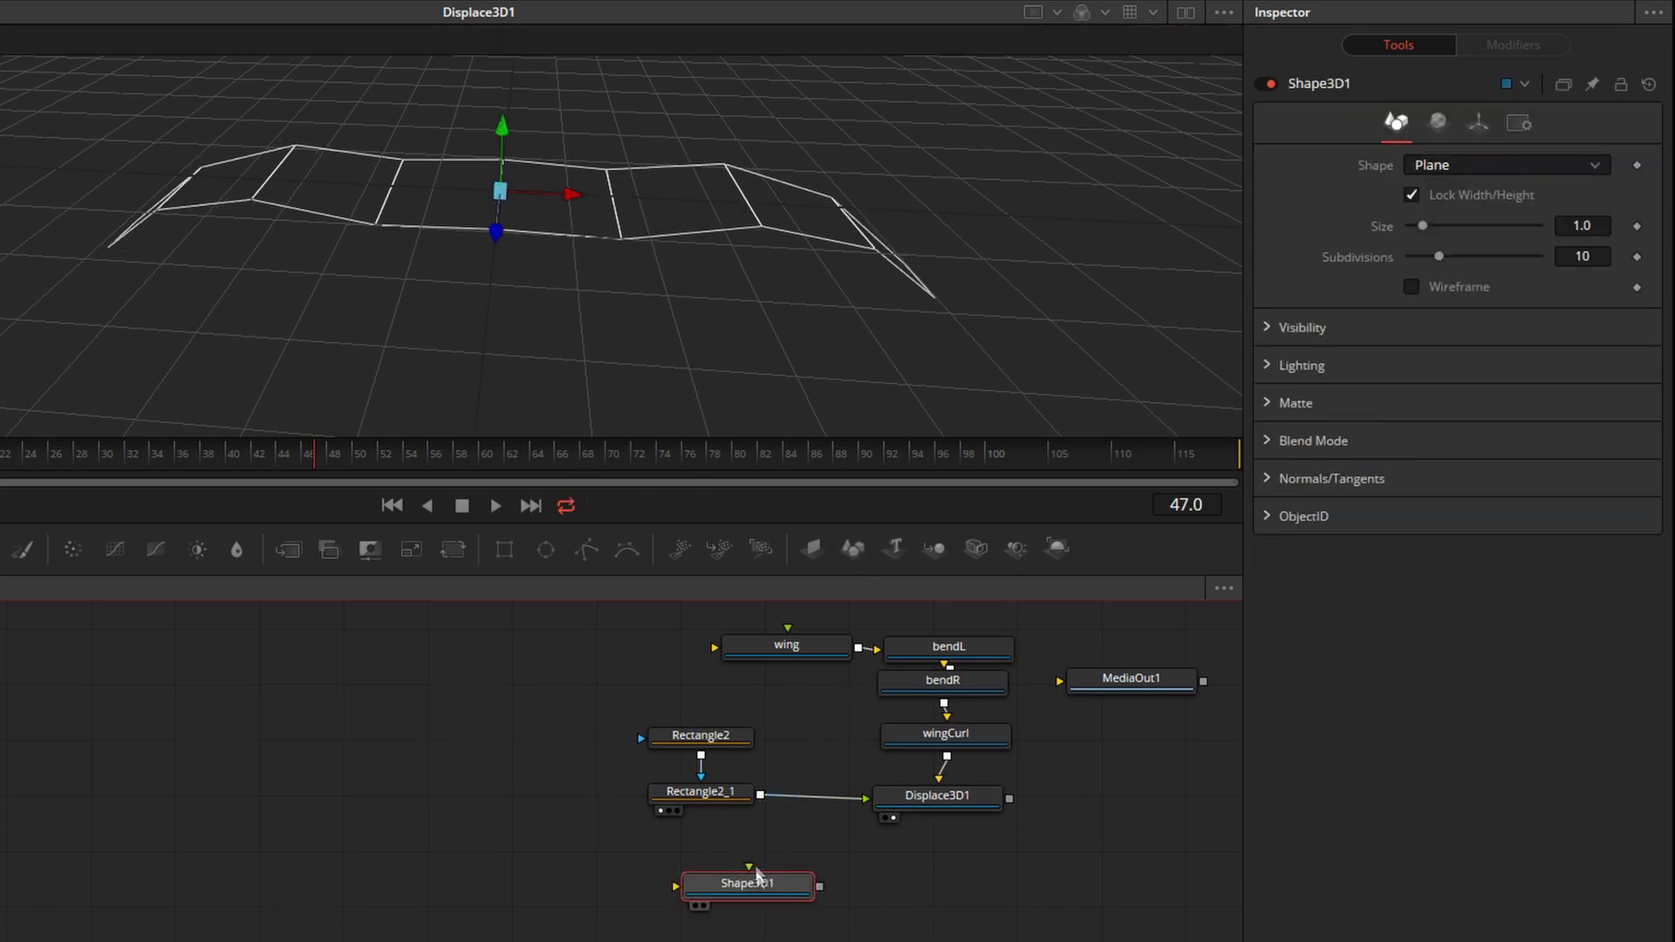
pyautogui.press('1')
pyautogui.click(1484, 165)
pyautogui.click(1447, 242)
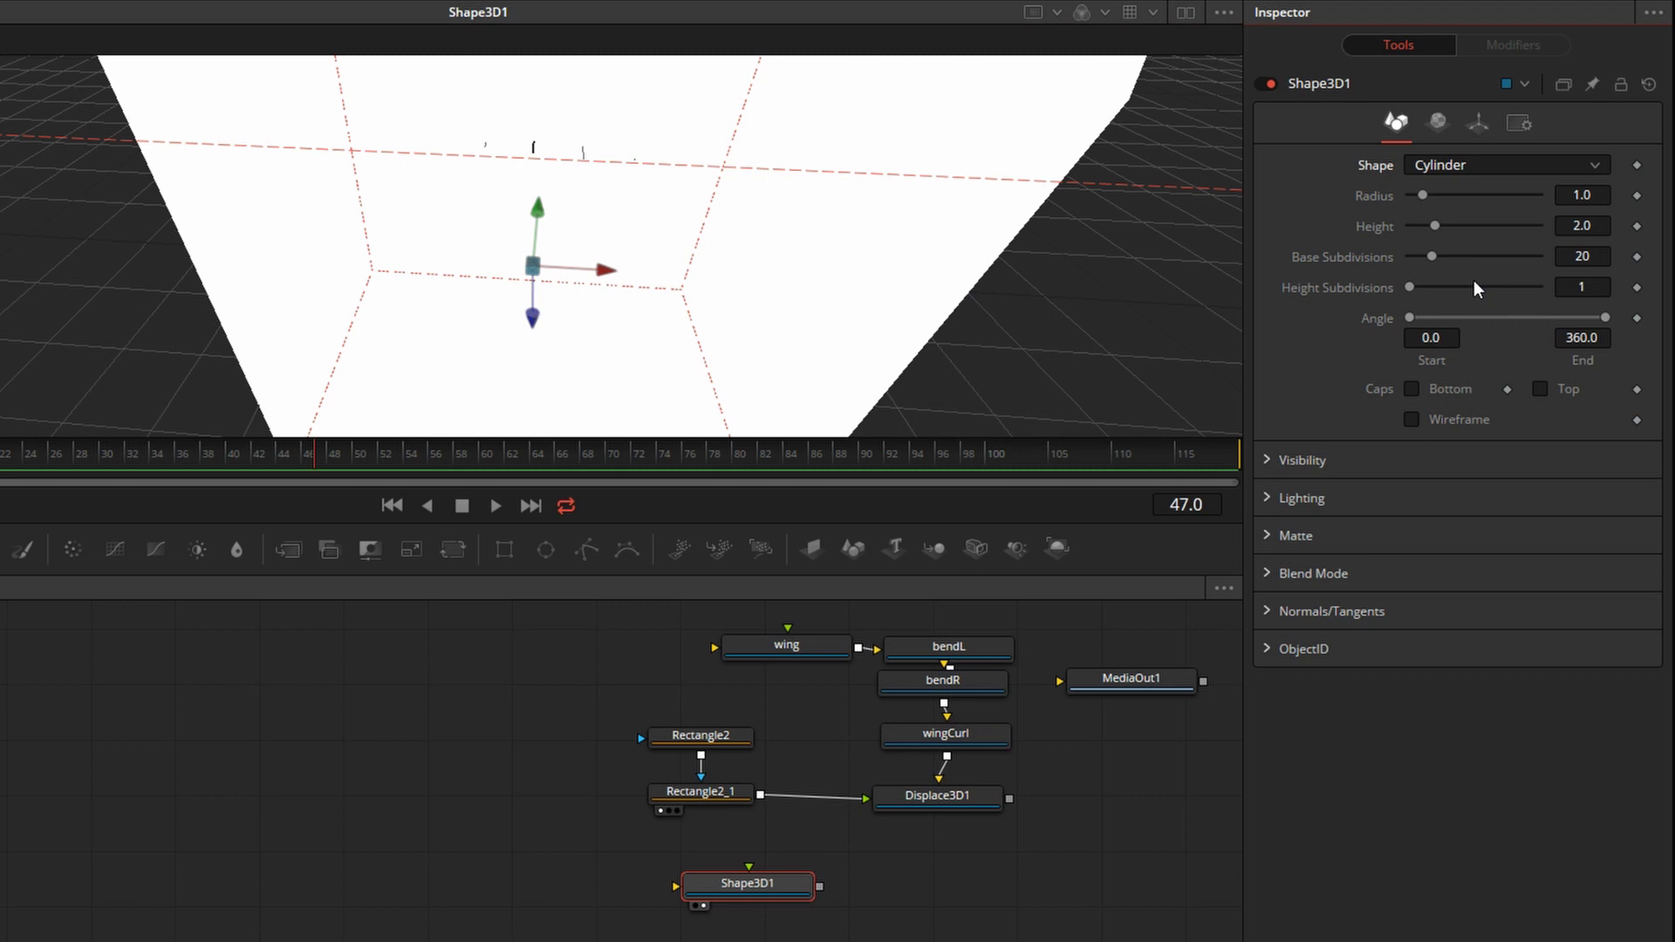
# Turn on Wireframe and both end caps for the cylinder, and set its Radius to 0.111 and Height to 0.784
pyautogui.click(1435, 419)
pyautogui.click(1447, 391)
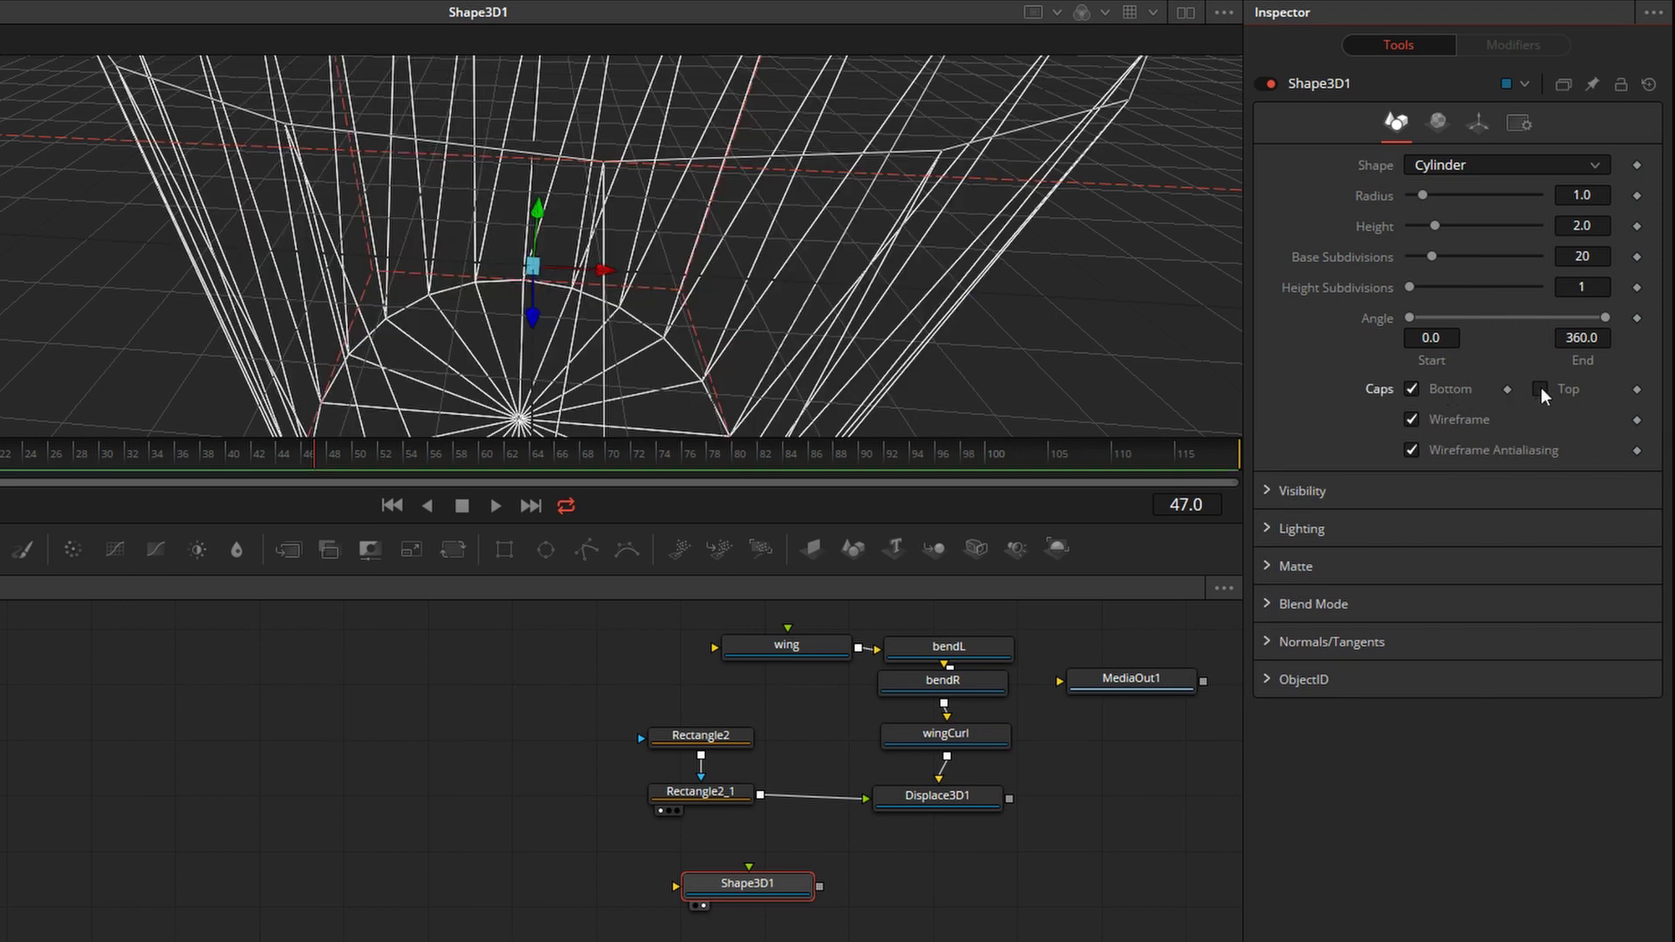
pyautogui.click(1541, 389)
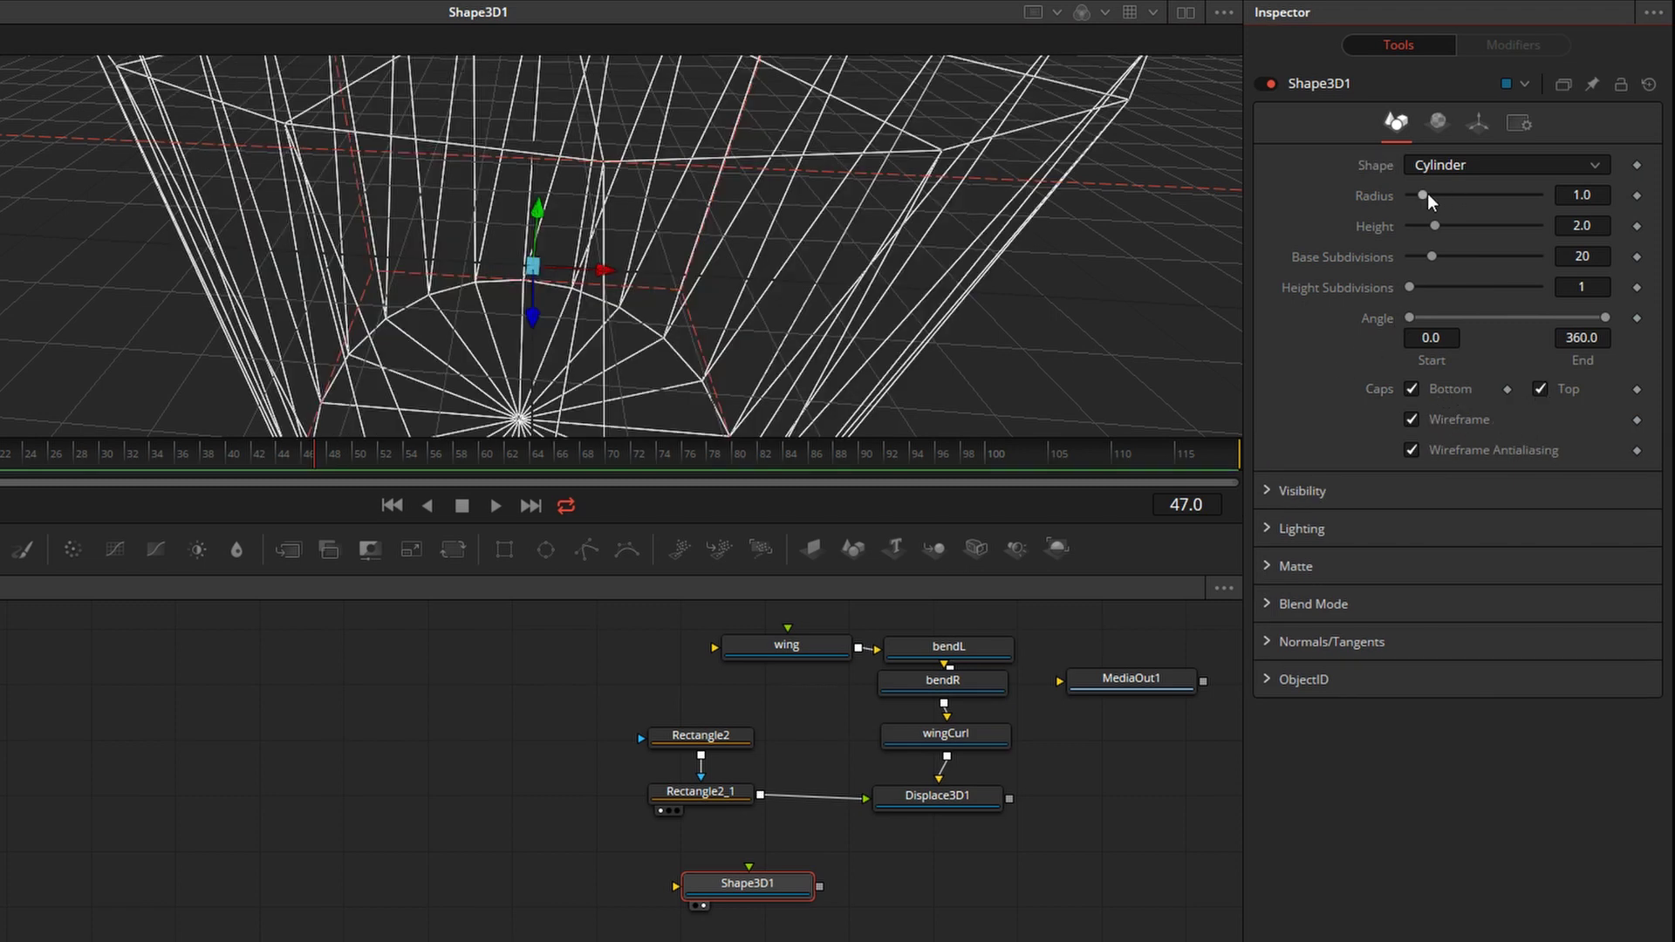
pyautogui.keyDown('ctrl'); pyautogui.moveTo(1427, 192); pyautogui.dragTo(1309, 202); pyautogui.keyUp('ctrl')
pyautogui.keyDown('ctrl'); pyautogui.moveTo(1433, 222); pyautogui.dragTo(1431, 227); pyautogui.keyUp('ctrl')
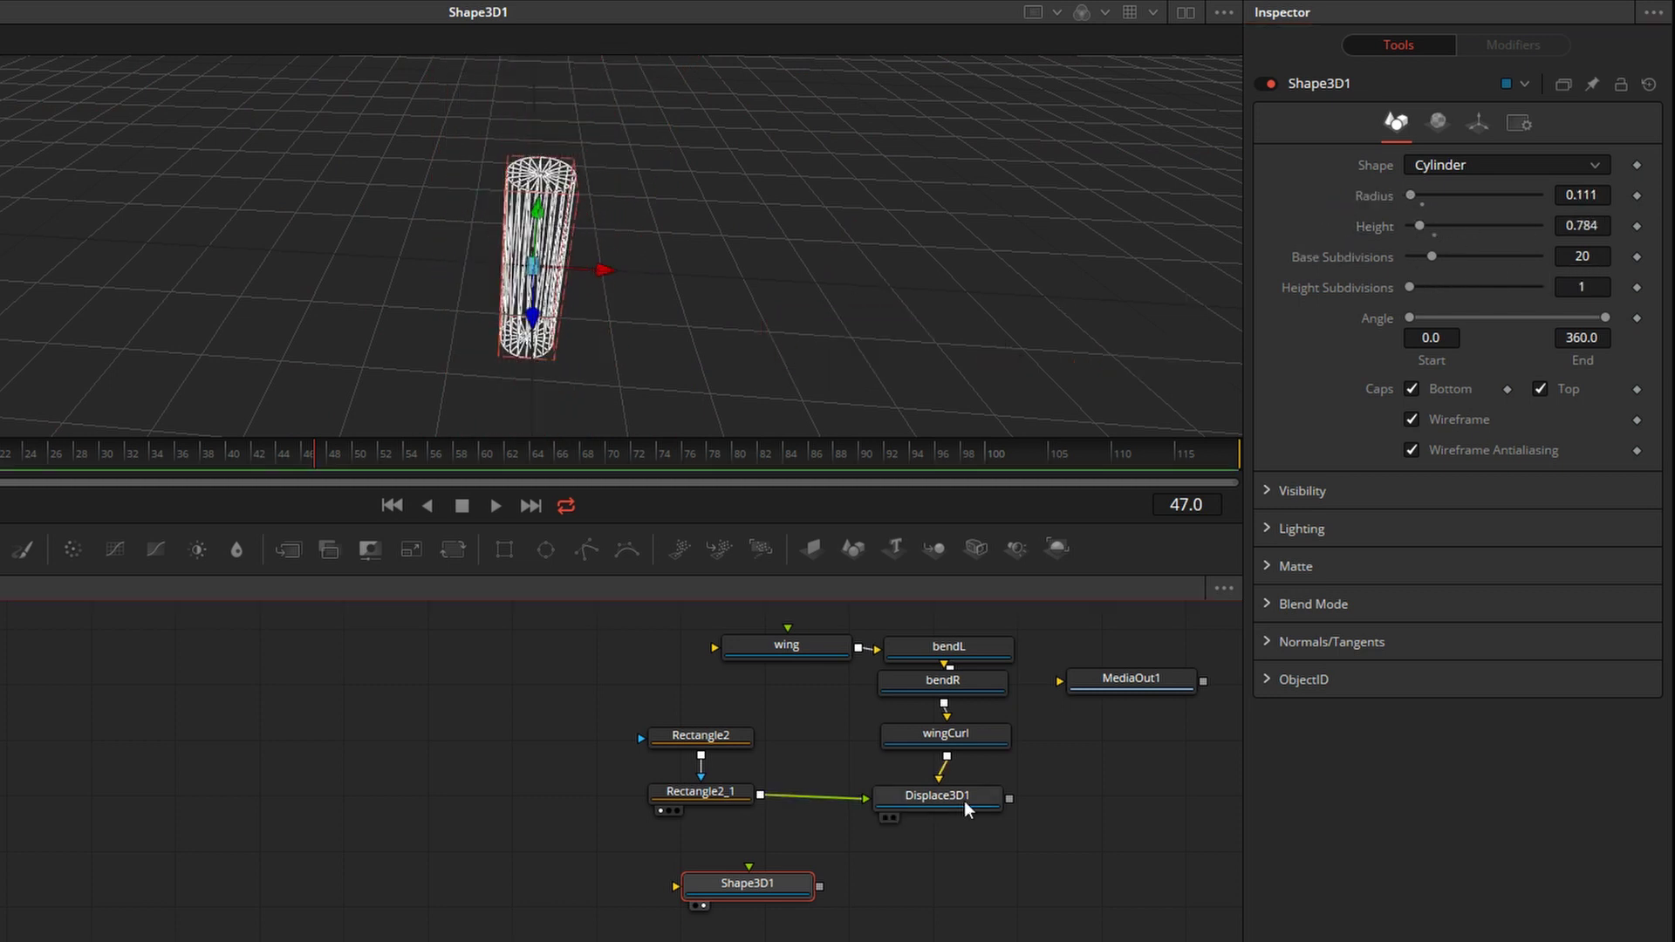
# Combine Displace3D1 and Shape3D1 in a new Merge 3D node and view the result
pyautogui.moveTo(965, 804); pyautogui.dragTo(1006, 329)
pyautogui.moveTo(773, 888); pyautogui.dragTo(976, 241)
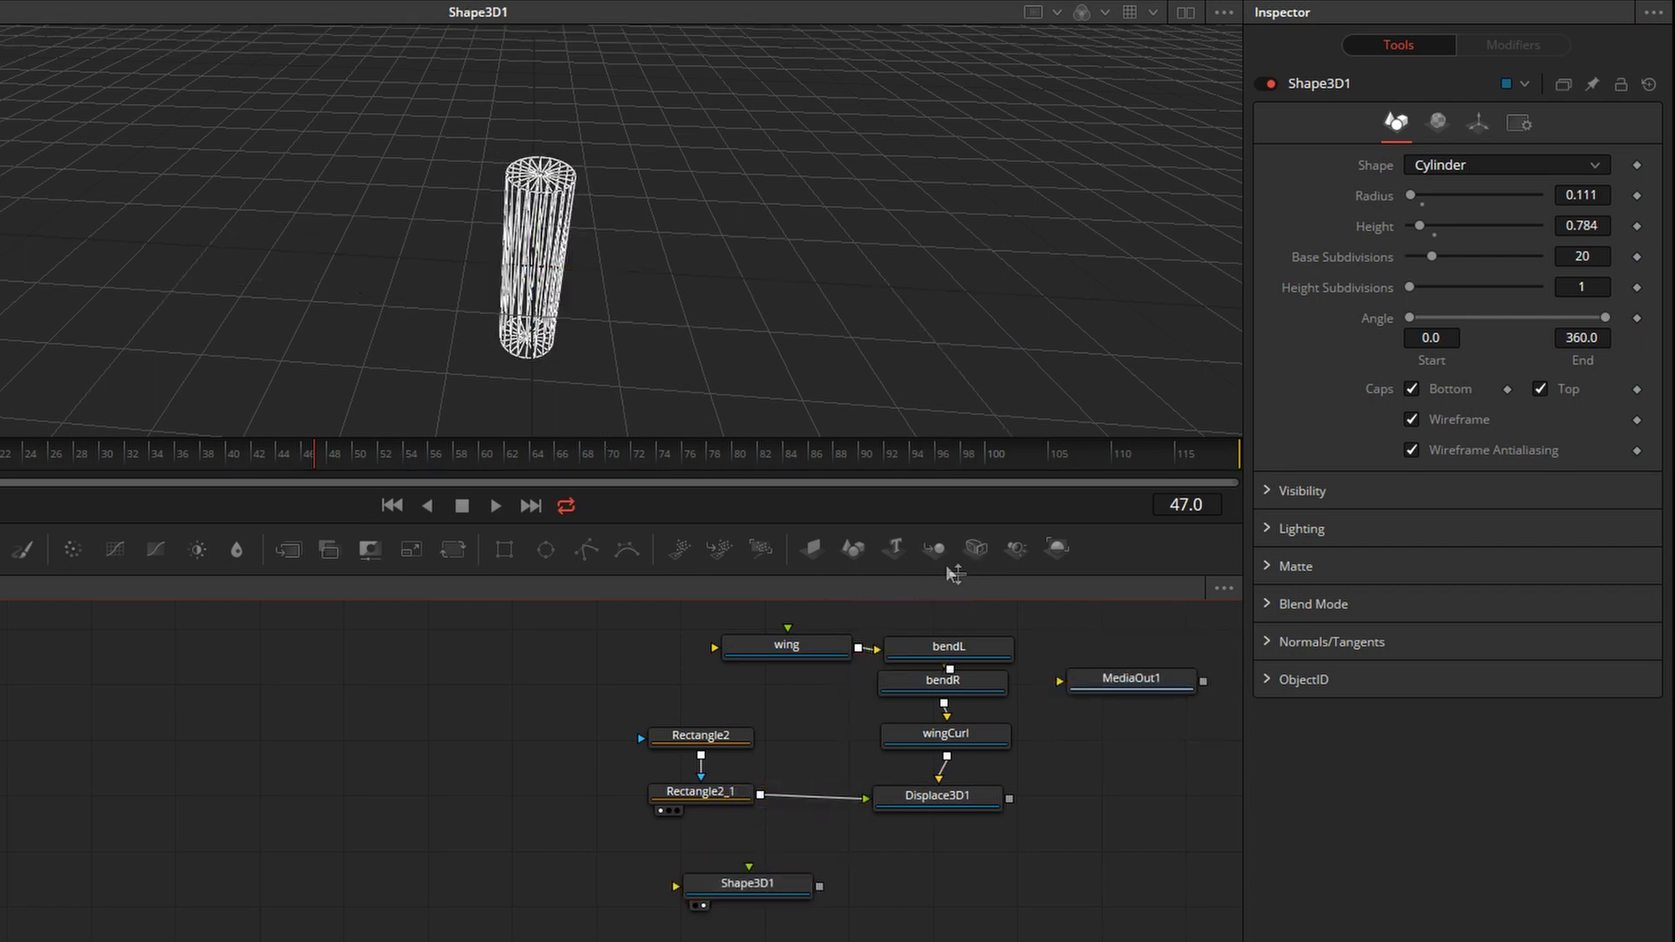
pyautogui.moveTo(943, 569); pyautogui.dragTo(1035, 410)
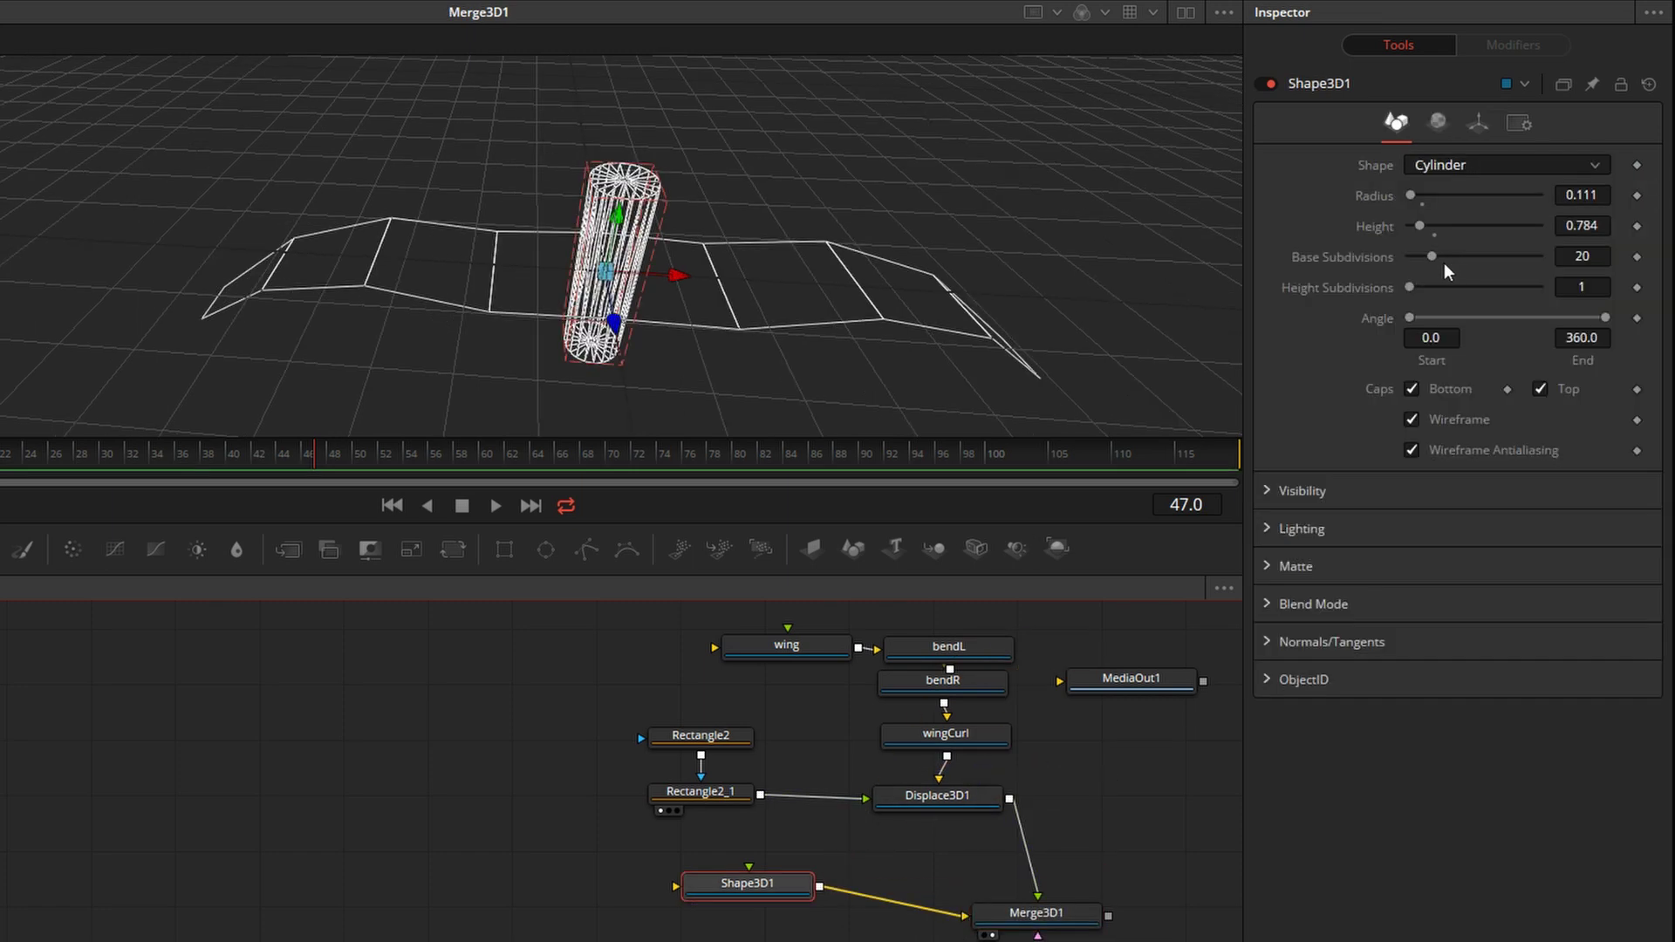
# Reduce the cylinder's Base Subdivisions to 3 and set its X Rotation to -90 to lay it across the wing
pyautogui.moveTo(1444, 261); pyautogui.dragTo(1378, 263)
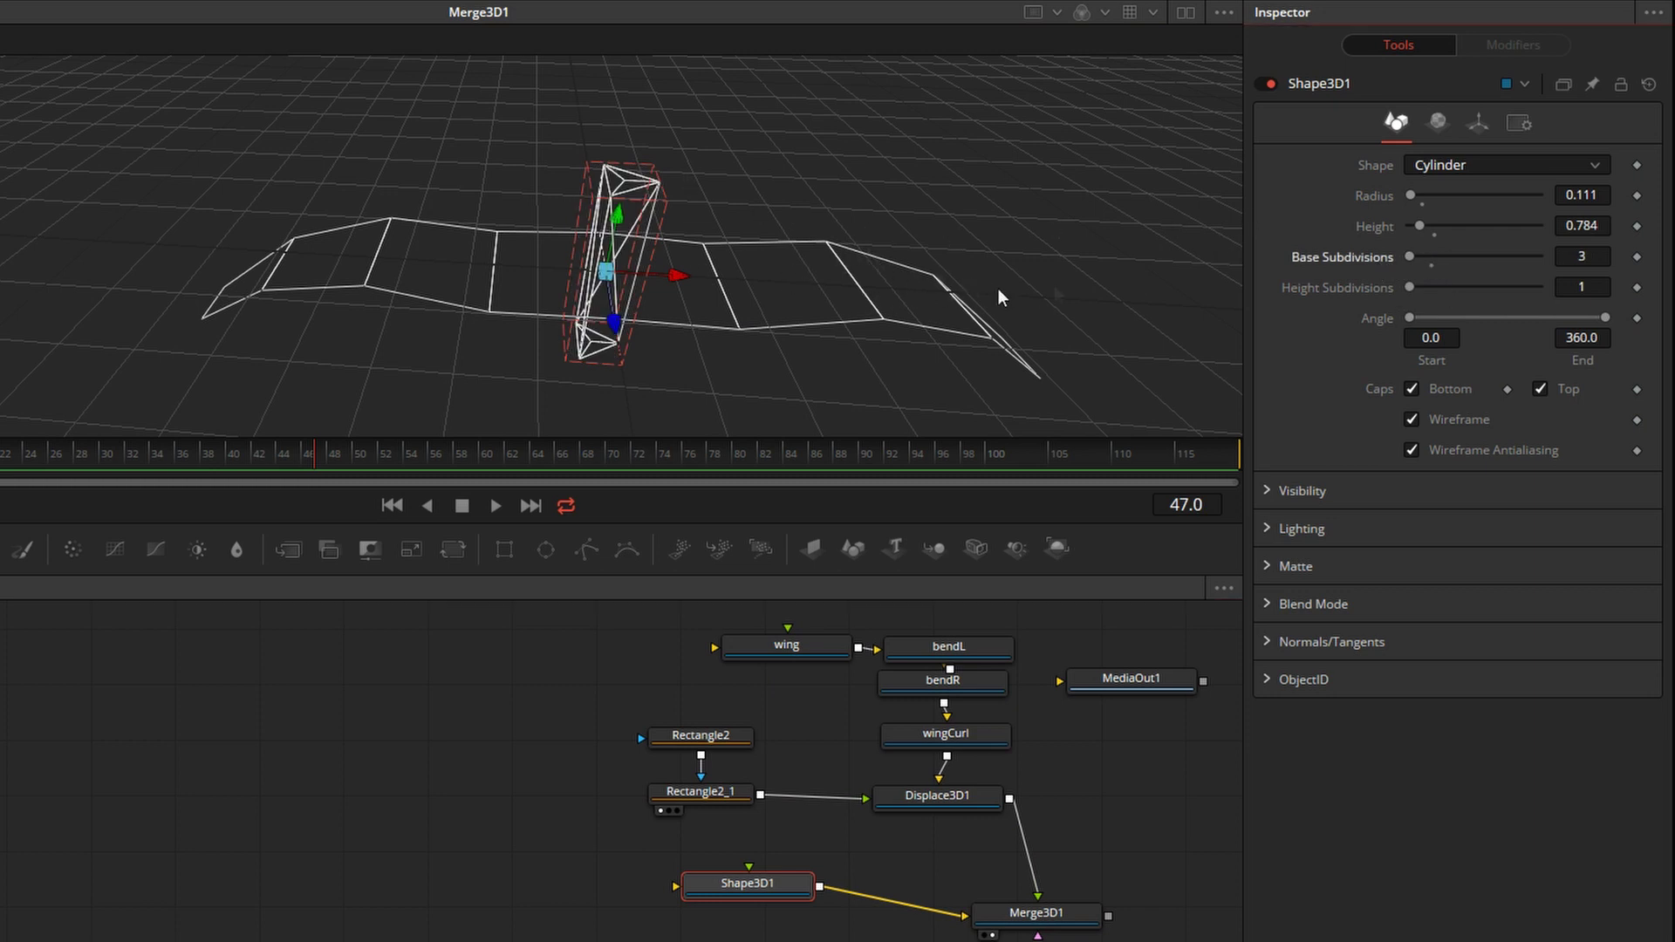
pyautogui.keyDown('alt'); pyautogui.moveTo(999, 288); pyautogui.dragTo(970, 190, button='middle'); pyautogui.keyUp('alt')
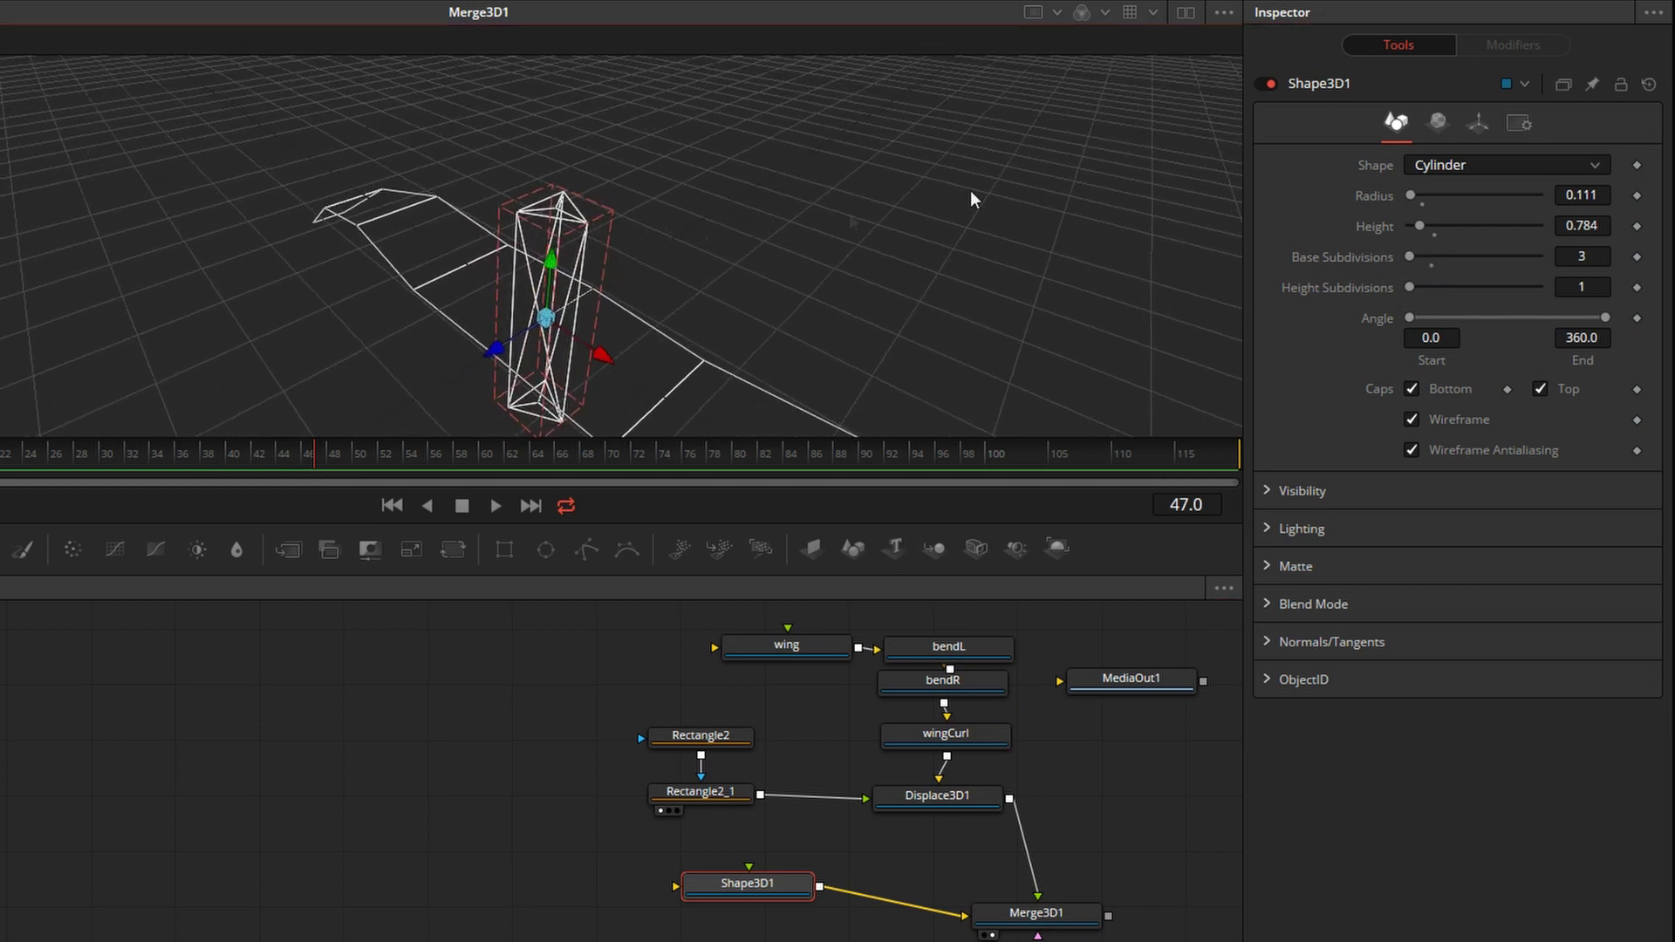
pyautogui.click(1484, 125)
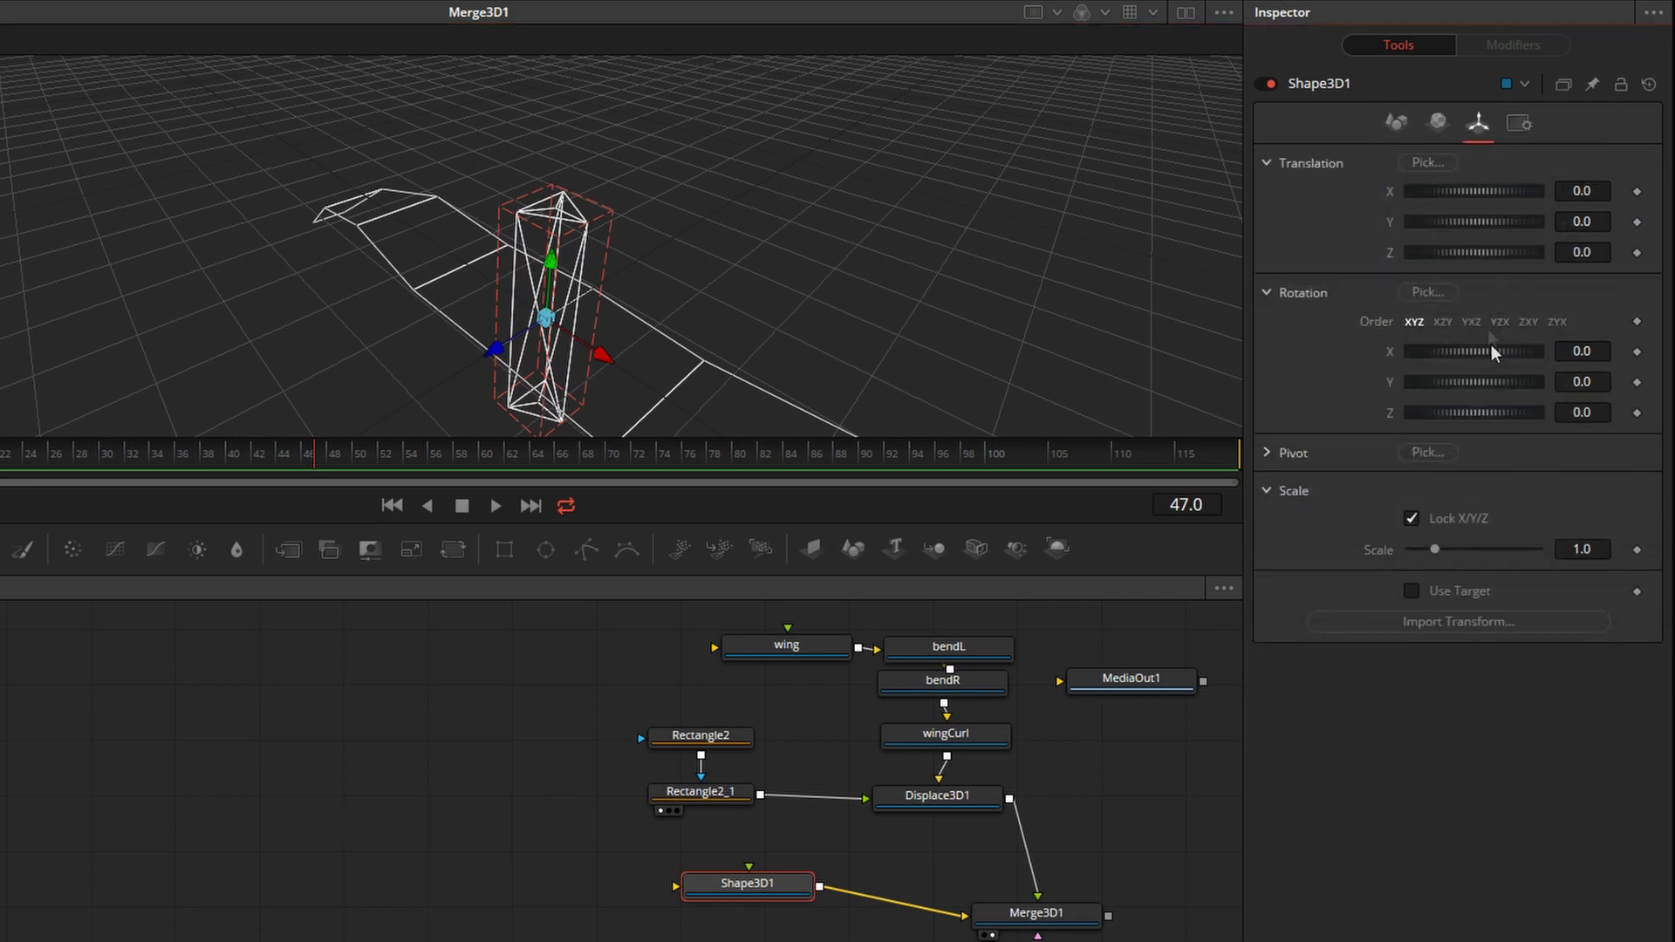
pyautogui.press('Tab')
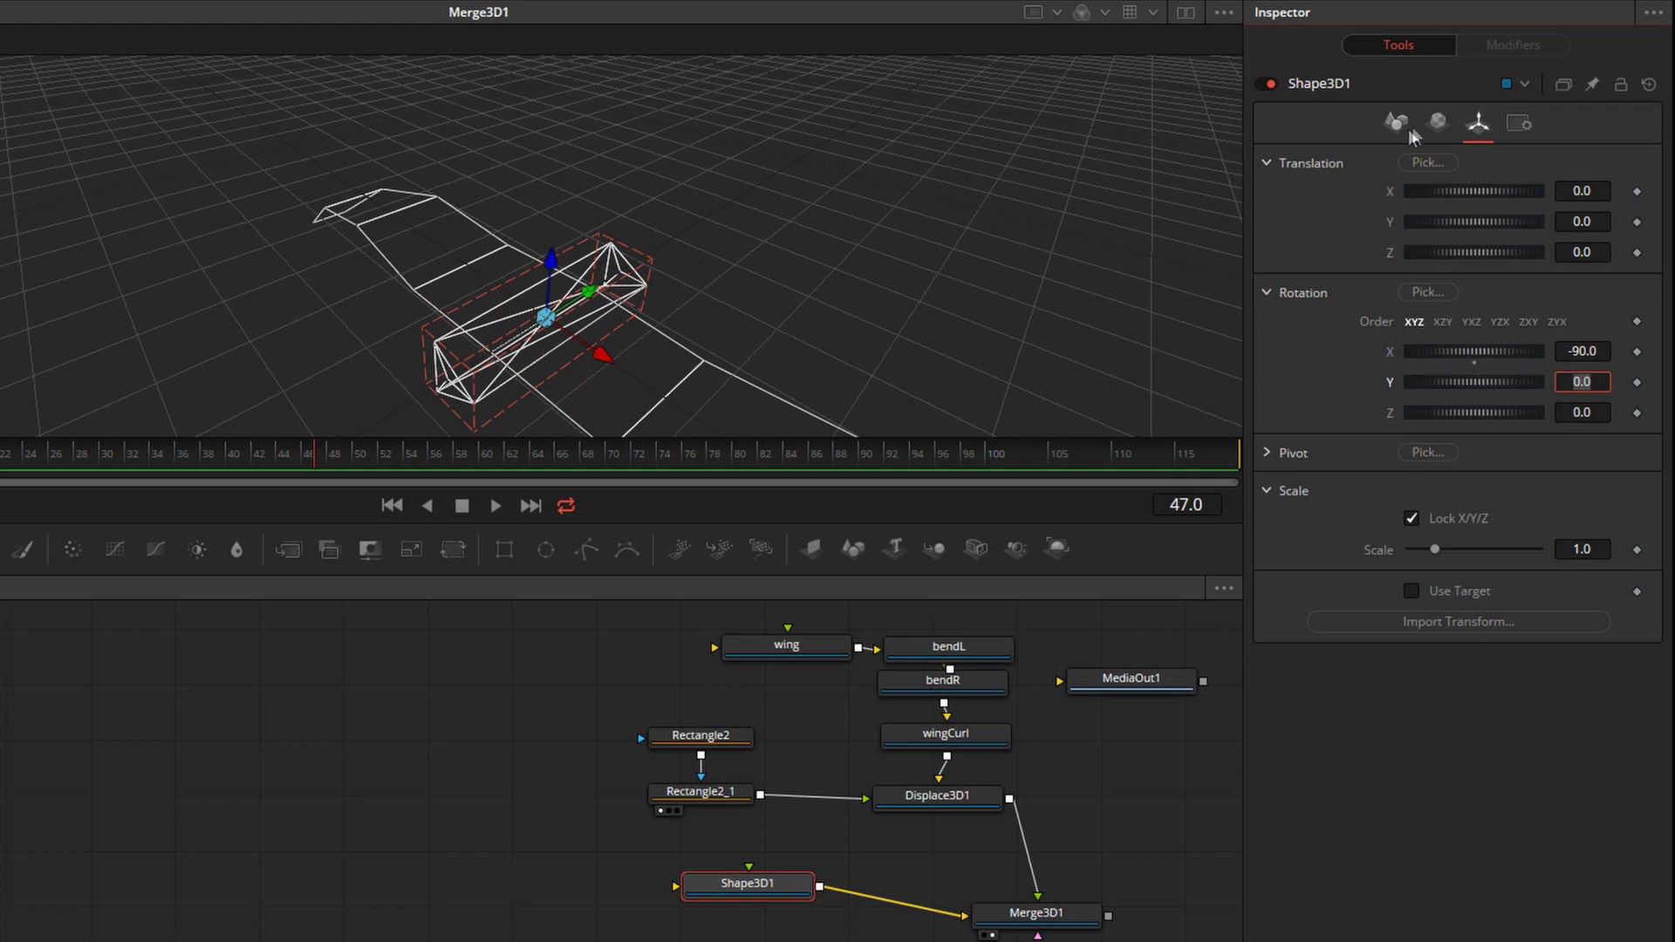
# Set the cylinder's Radius to 0.128 and Height to 1.42, and shift it along its length to a Z Translation of about -0.364
pyautogui.click(1398, 124)
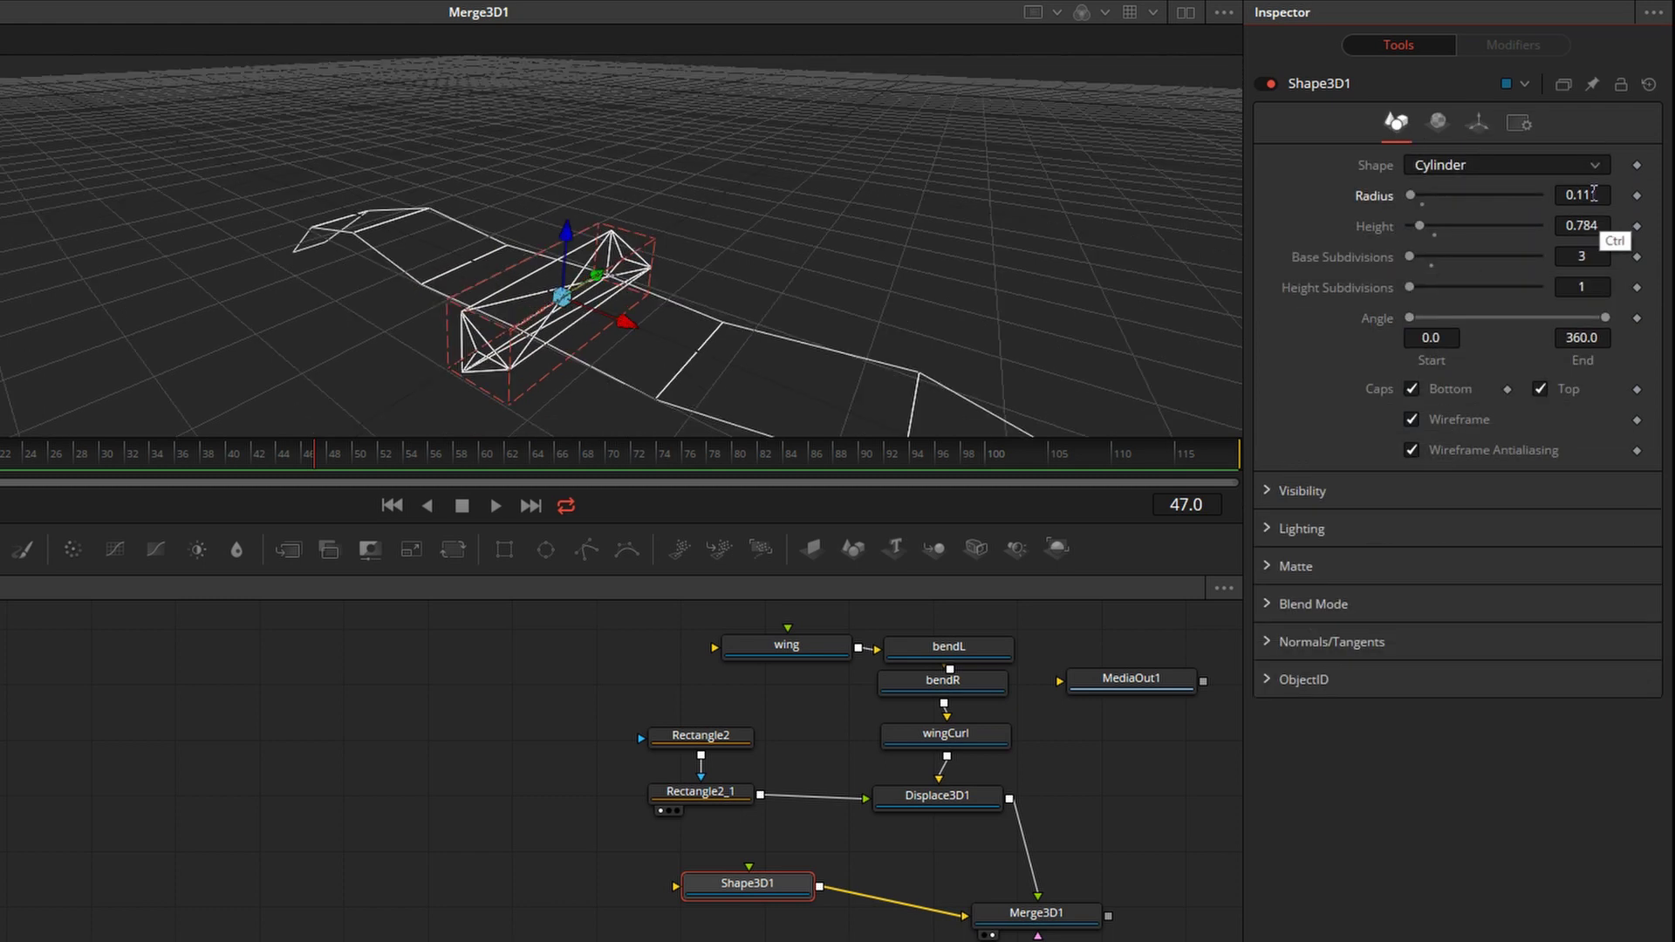
pyautogui.keyDown('ctrl'); pyautogui.moveTo(1596, 195); pyautogui.dragTo(1543, 204); pyautogui.keyUp('ctrl')
pyautogui.keyDown('ctrl'); pyautogui.moveTo(1582, 226); pyautogui.dragTo(1608, 226); pyautogui.keyUp('ctrl')
pyautogui.moveTo(1420, 226); pyautogui.dragTo(1427, 229)
pyautogui.moveTo(597, 276); pyautogui.dragTo(658, 257)
# Set the cylinder's Z Rotation to 30 so that one flat side faces up
pyautogui.keyDown('alt'); pyautogui.moveTo(658, 257); pyautogui.dragTo(782, 206, button='middle'); pyautogui.keyUp('alt')
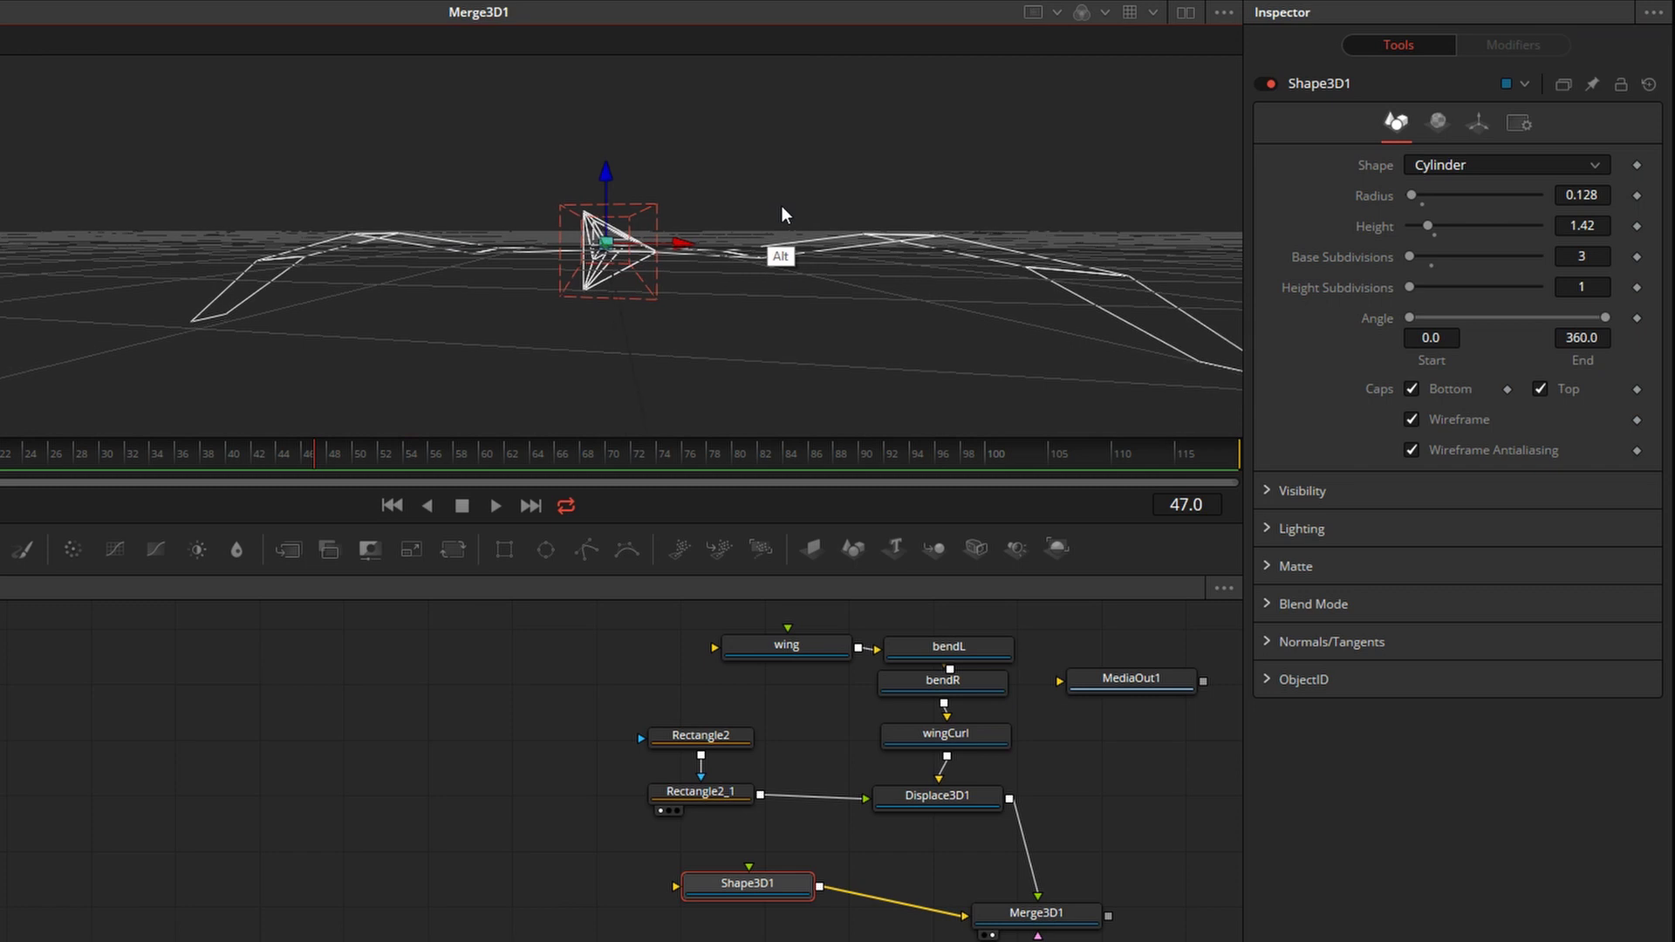
pyautogui.click(1478, 124)
pyautogui.click(1582, 411)
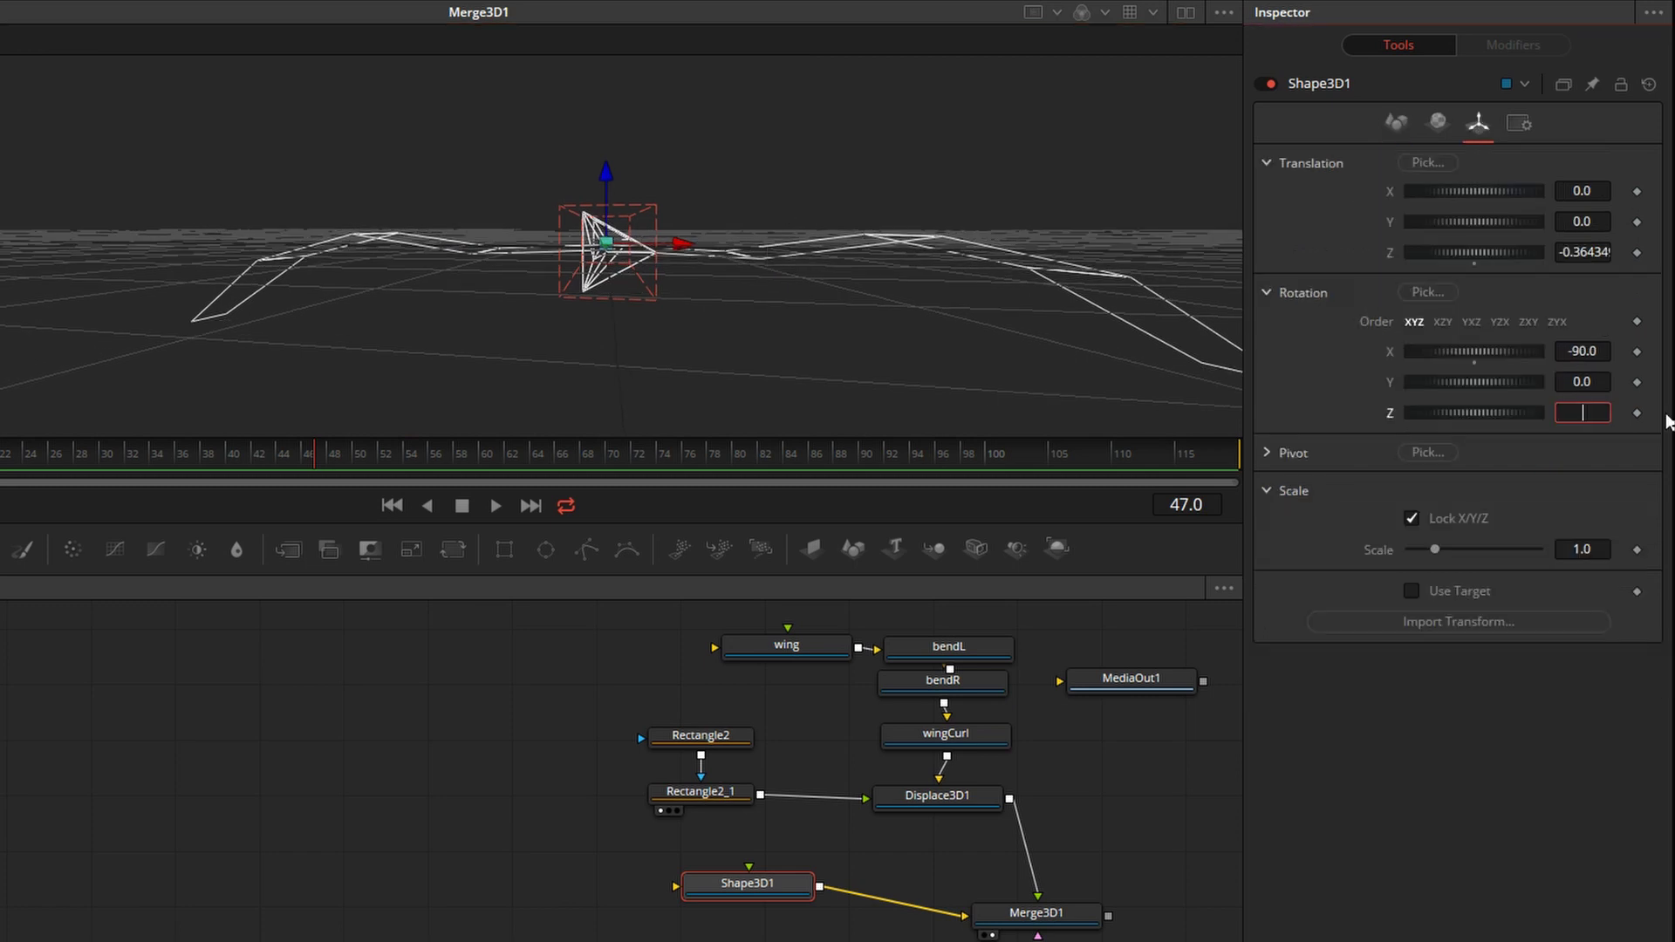
pyautogui.write('30')
pyautogui.press('Tab')
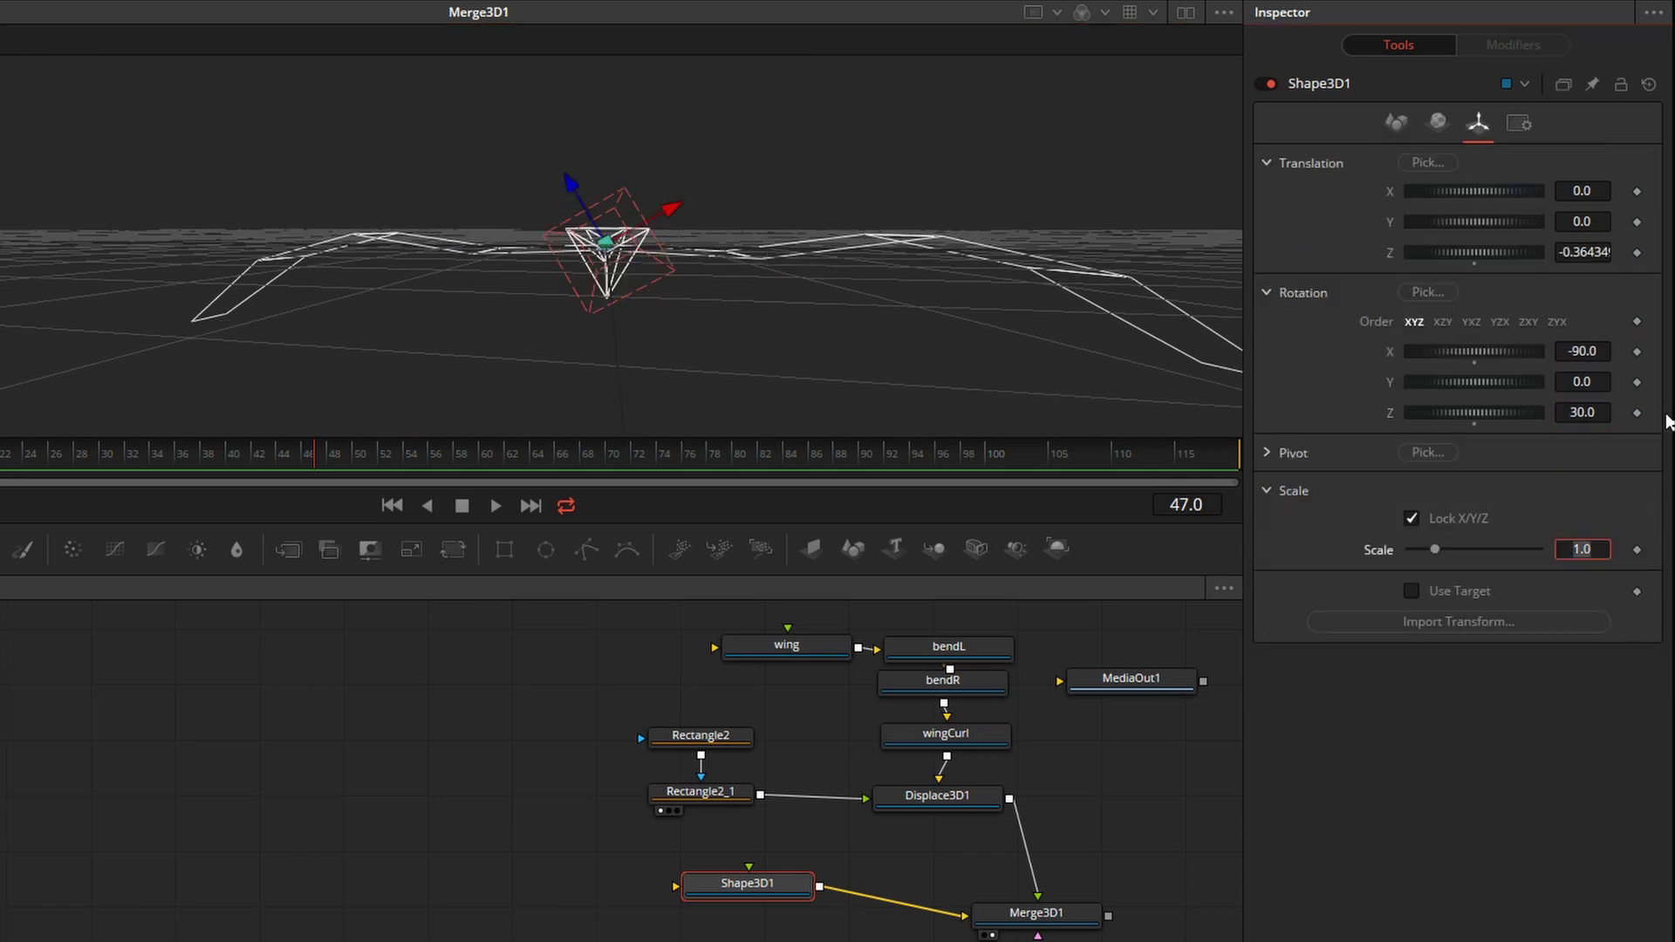
# Make room after Shape3D1 and insert a Bender 3D node between it and Merge3D1
pyautogui.keyDown('alt'); pyautogui.moveTo(1021, 259); pyautogui.dragTo(809, 366, button='middle'); pyautogui.keyUp('alt')
pyautogui.moveTo(718, 892); pyautogui.dragTo(654, 898)
pyautogui.hotkey('ctrl', 'space')
pyautogui.write('Displace 3D')
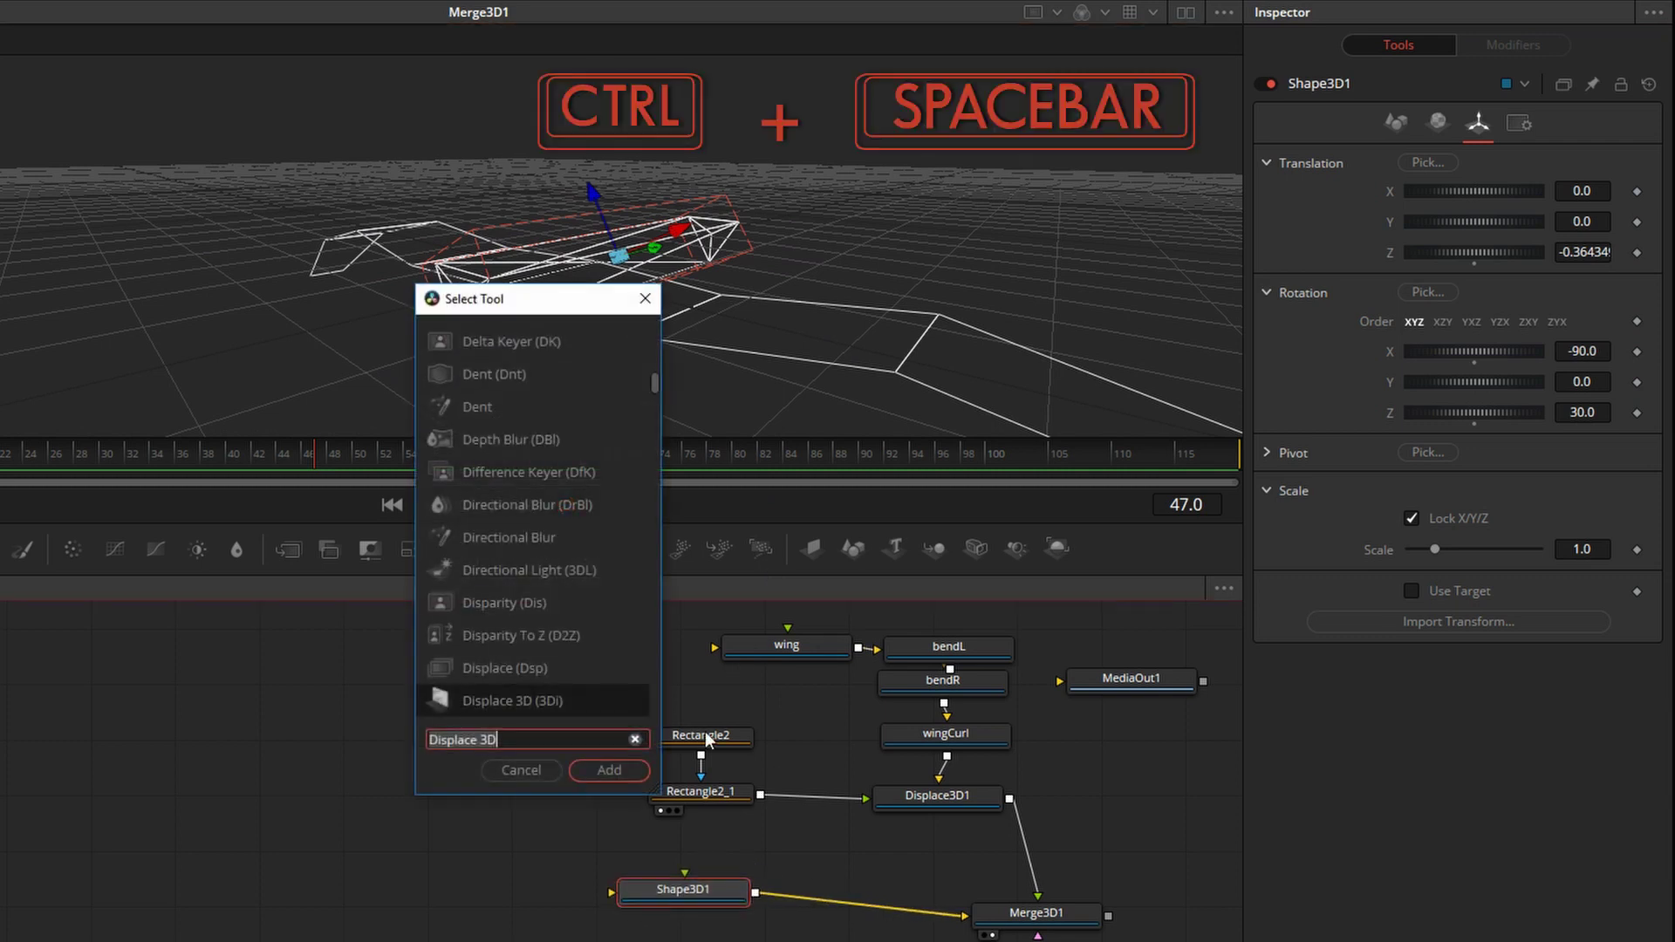
pyautogui.write('ben')
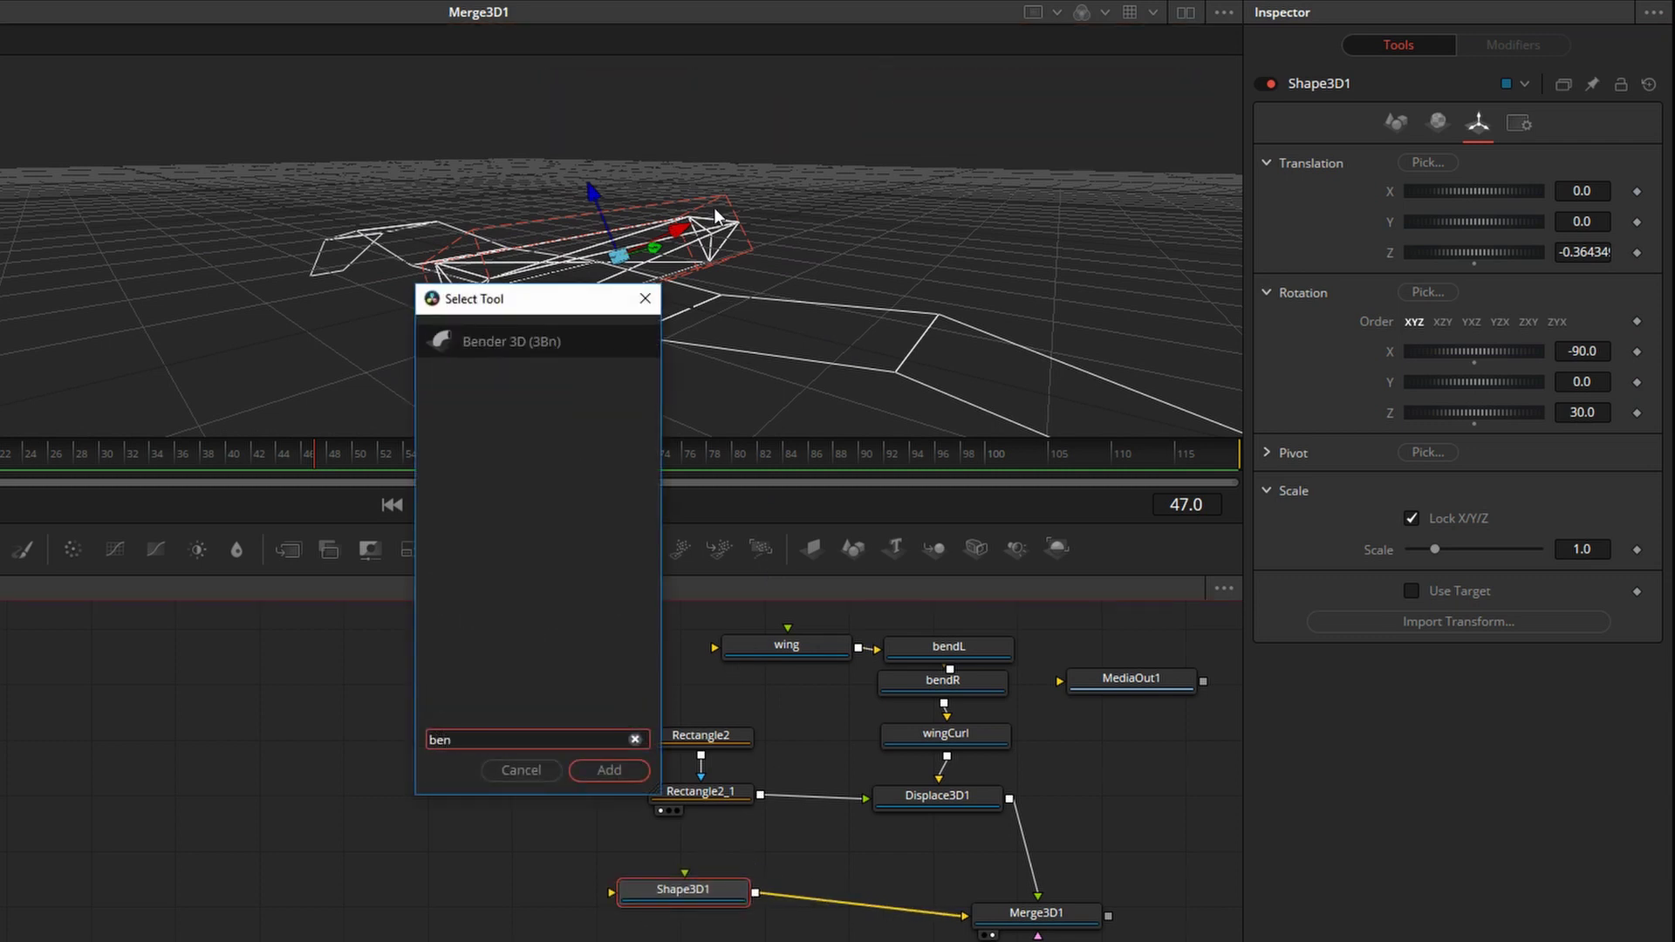
pyautogui.click(622, 773)
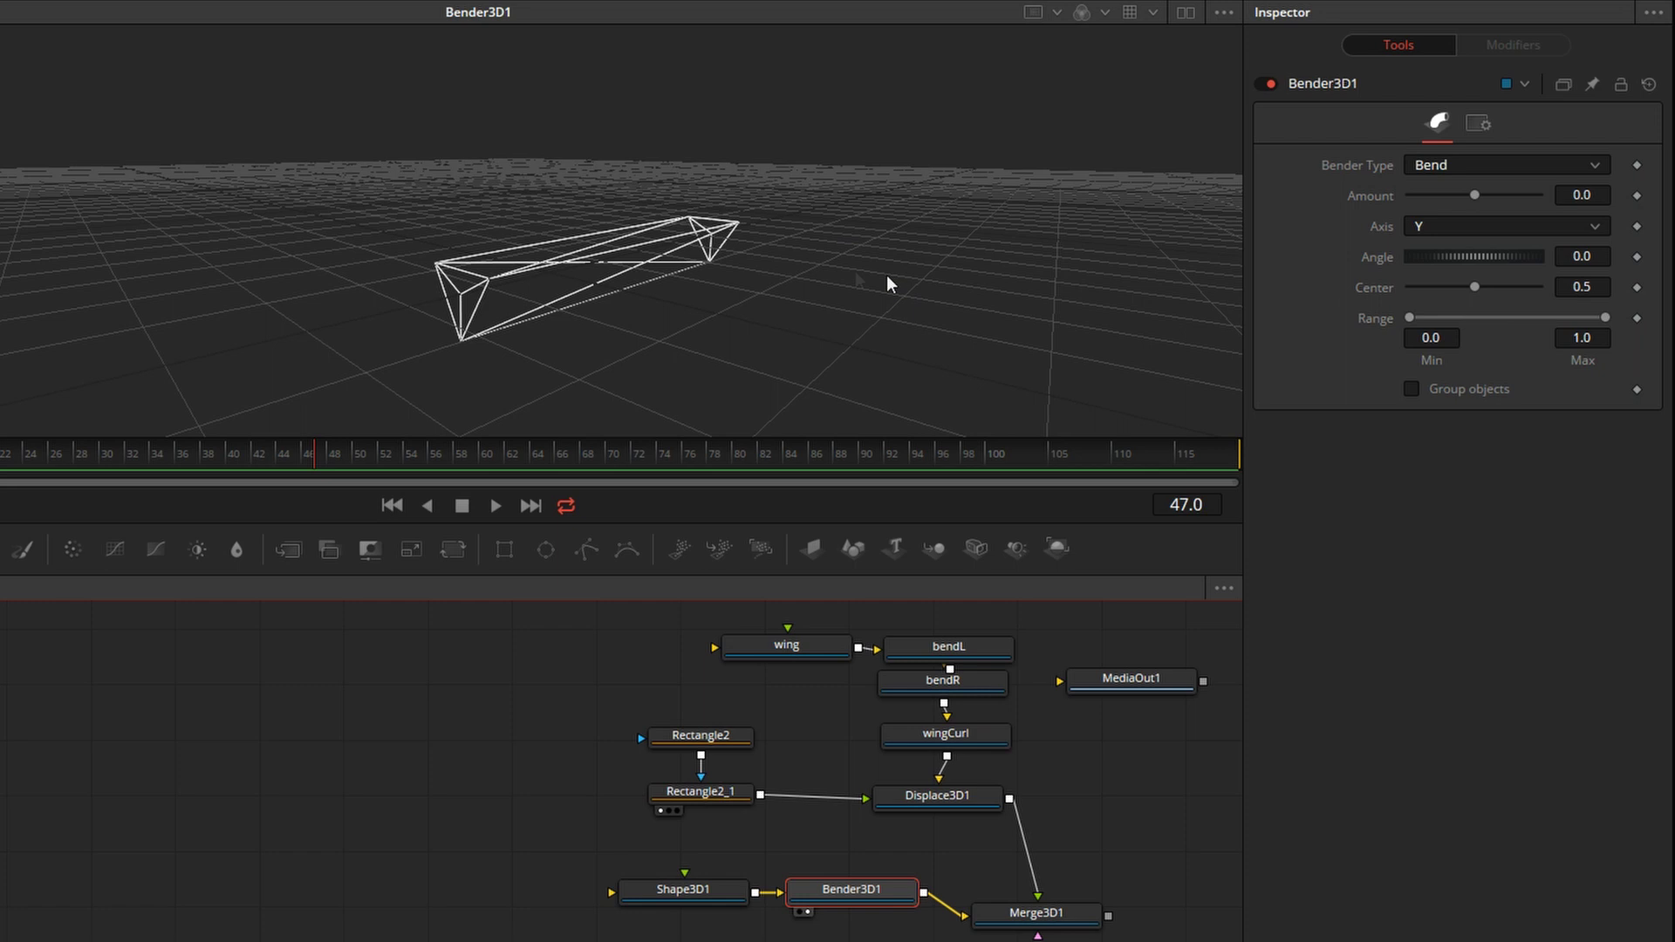
# View Merge3D1, set the body's Bender 3D to Taper on the Z axis with an Amount of -0.42, and play the animation
pyautogui.moveTo(1038, 909); pyautogui.dragTo(932, 220)
pyautogui.click(1481, 166)
pyautogui.click(1474, 219)
pyautogui.moveTo(1475, 195)
pyautogui.mouseDown()
pyautogui.moveTo(1496, 196)
pyautogui.moveTo(1458, 195)
pyautogui.mouseUp()
pyautogui.click(1452, 228)
pyautogui.click(1440, 290)
pyautogui.keyDown('alt'); pyautogui.moveTo(767, 340); pyautogui.dragTo(532, 265, button='middle'); pyautogui.keyUp('alt')
pyautogui.press('space')
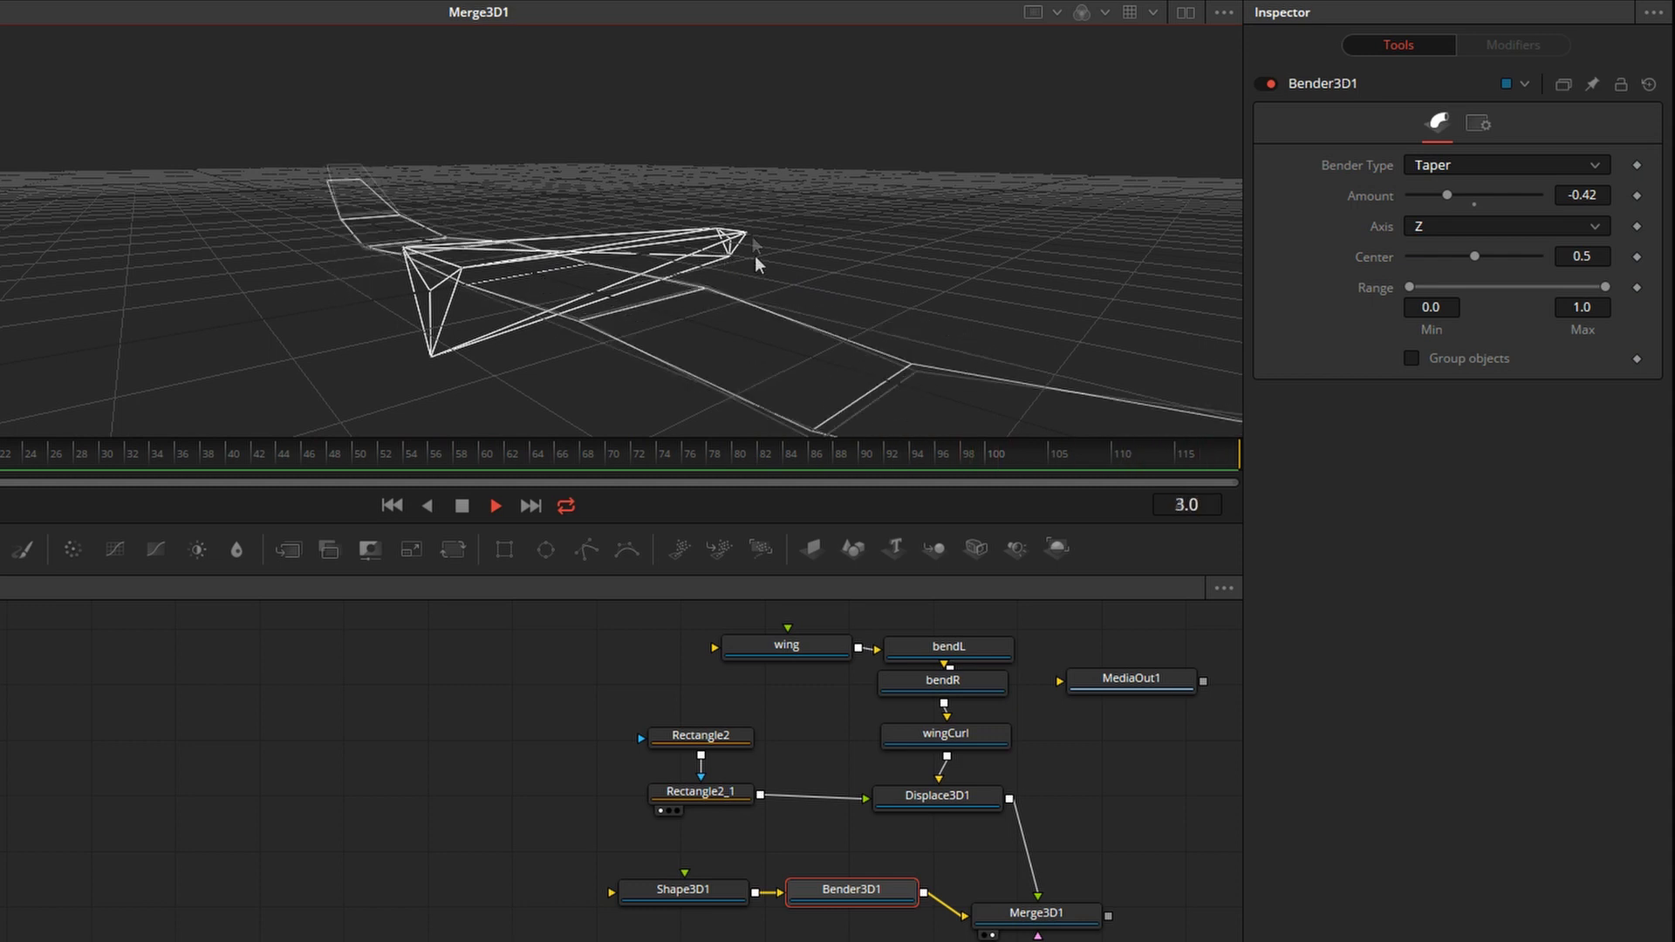
# Stop playback, add a second Shape 3D node connected to Merge3D1, and place it below Shape3D1
pyautogui.click(1036, 912)
pyautogui.press('space')
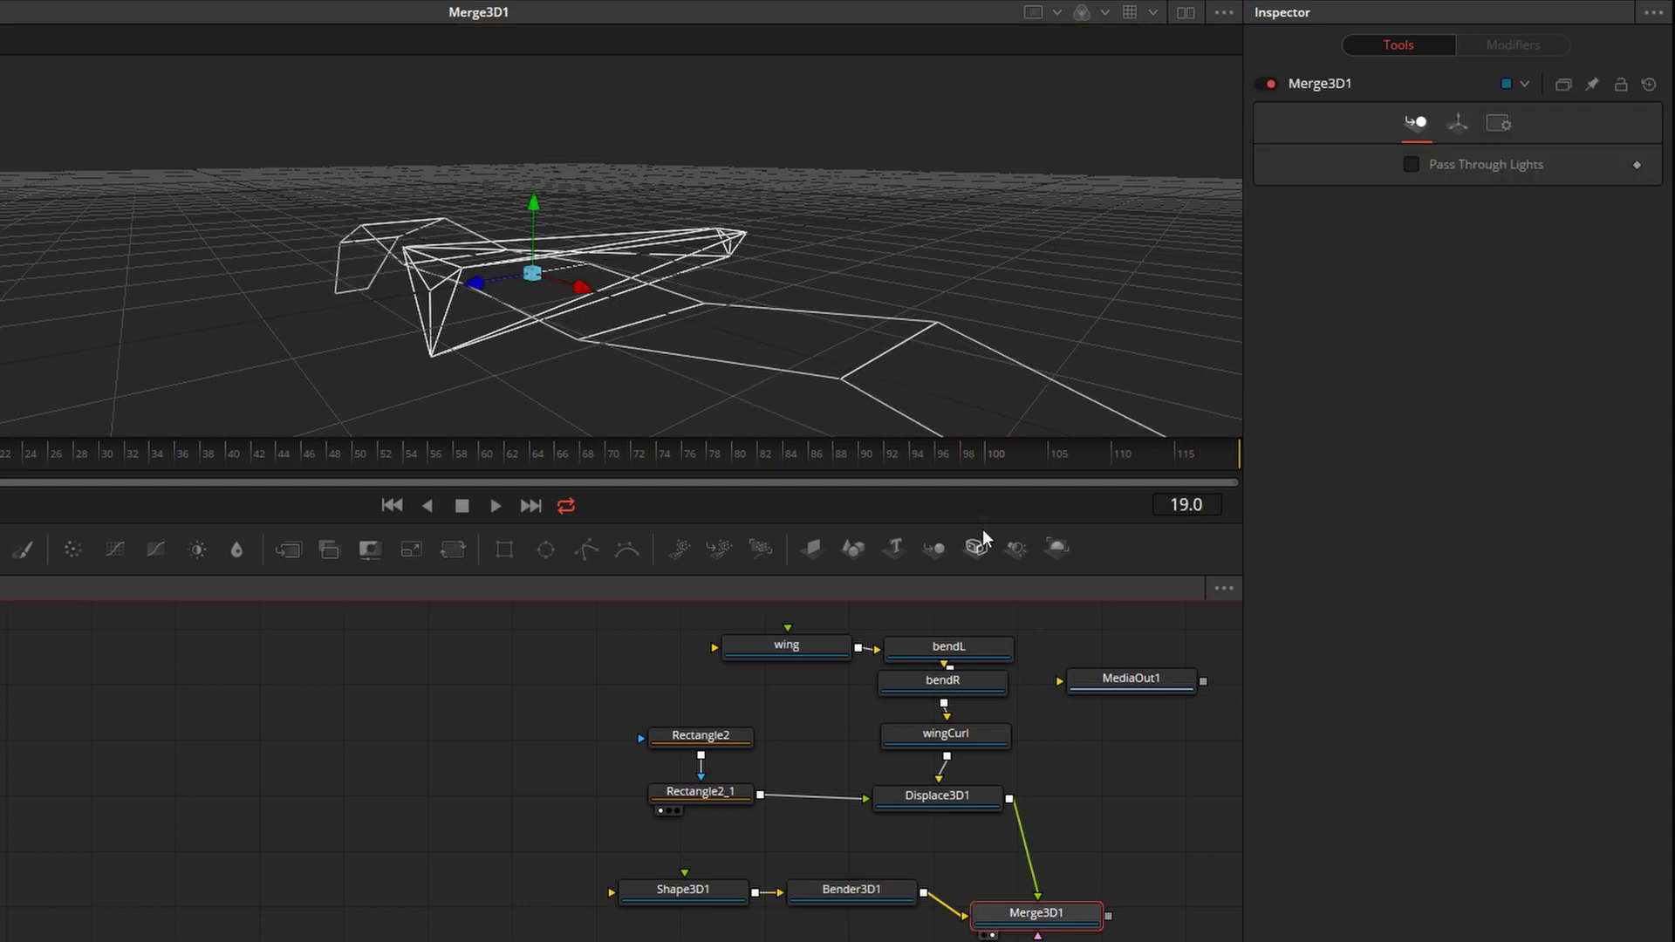
pyautogui.click(824, 551)
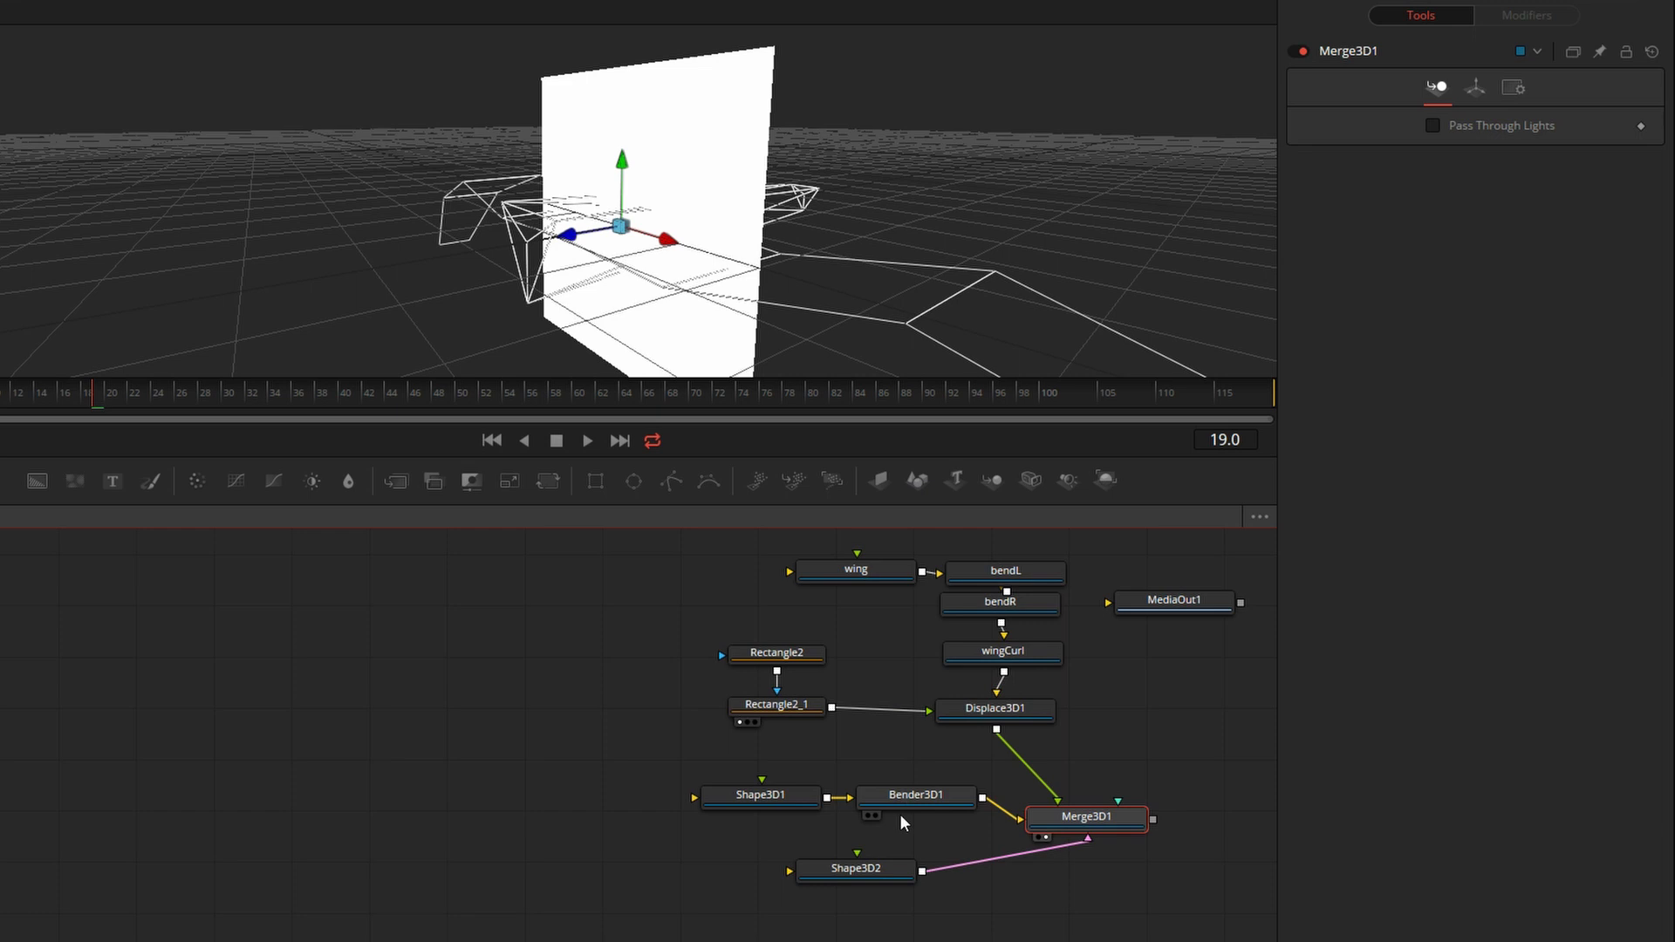
pyautogui.moveTo(860, 877); pyautogui.dragTo(774, 882)
# Rename the Shape3D1 node to trunk and the Shape3D2 node to tail
pyautogui.click(770, 804)
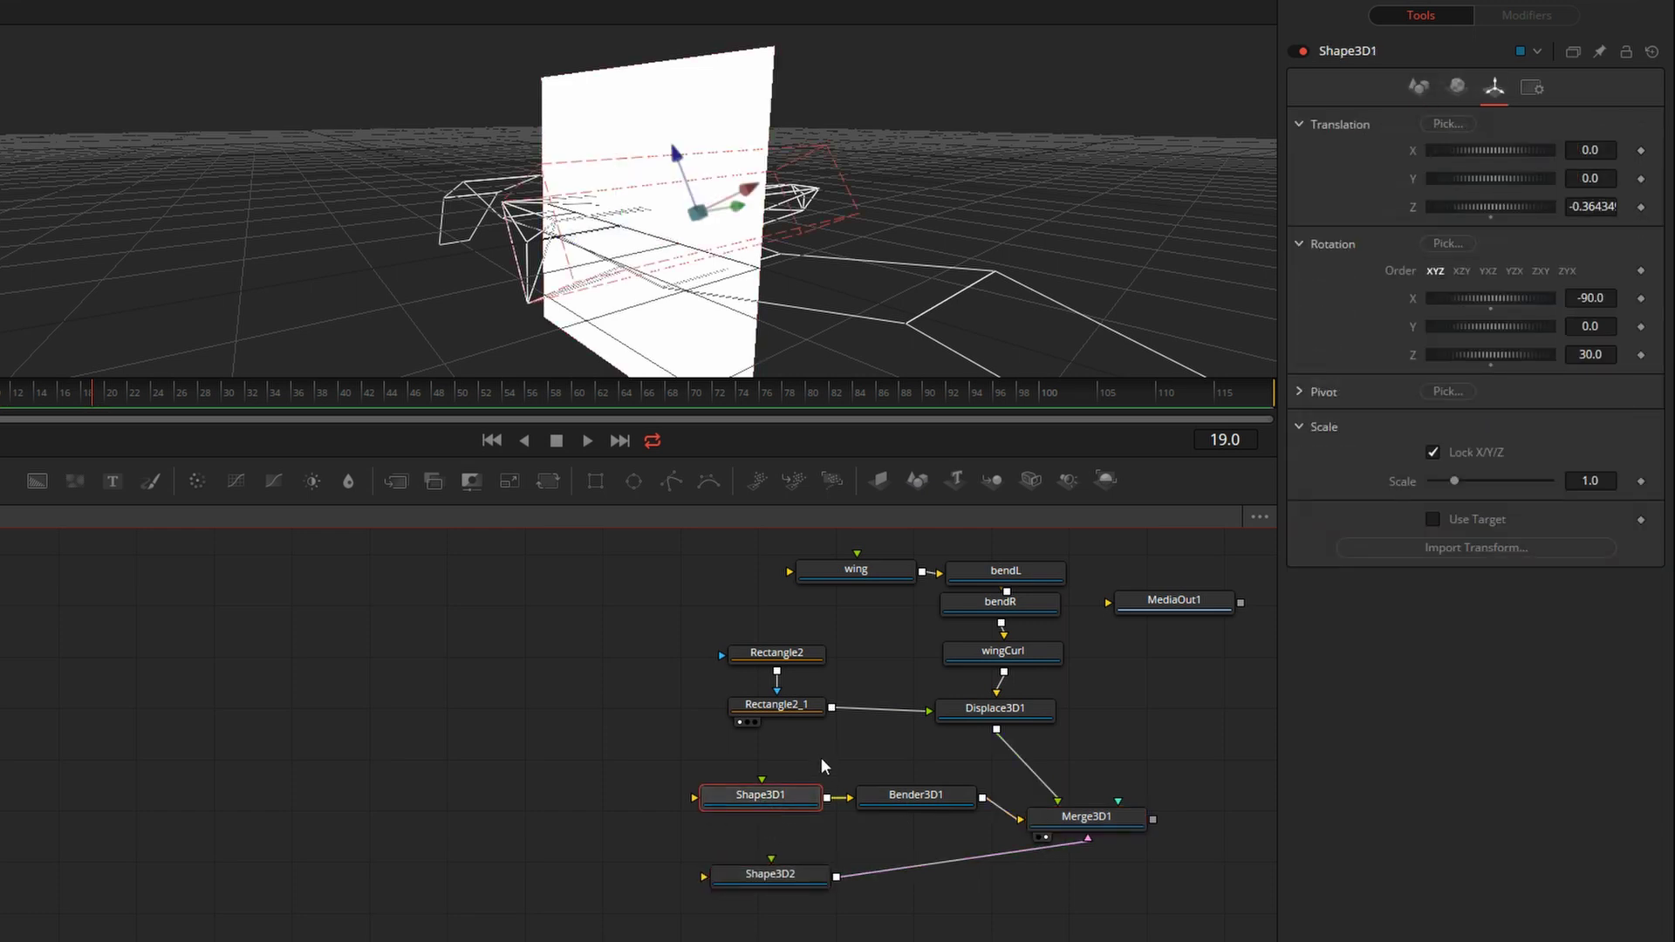
pyautogui.press('F2')
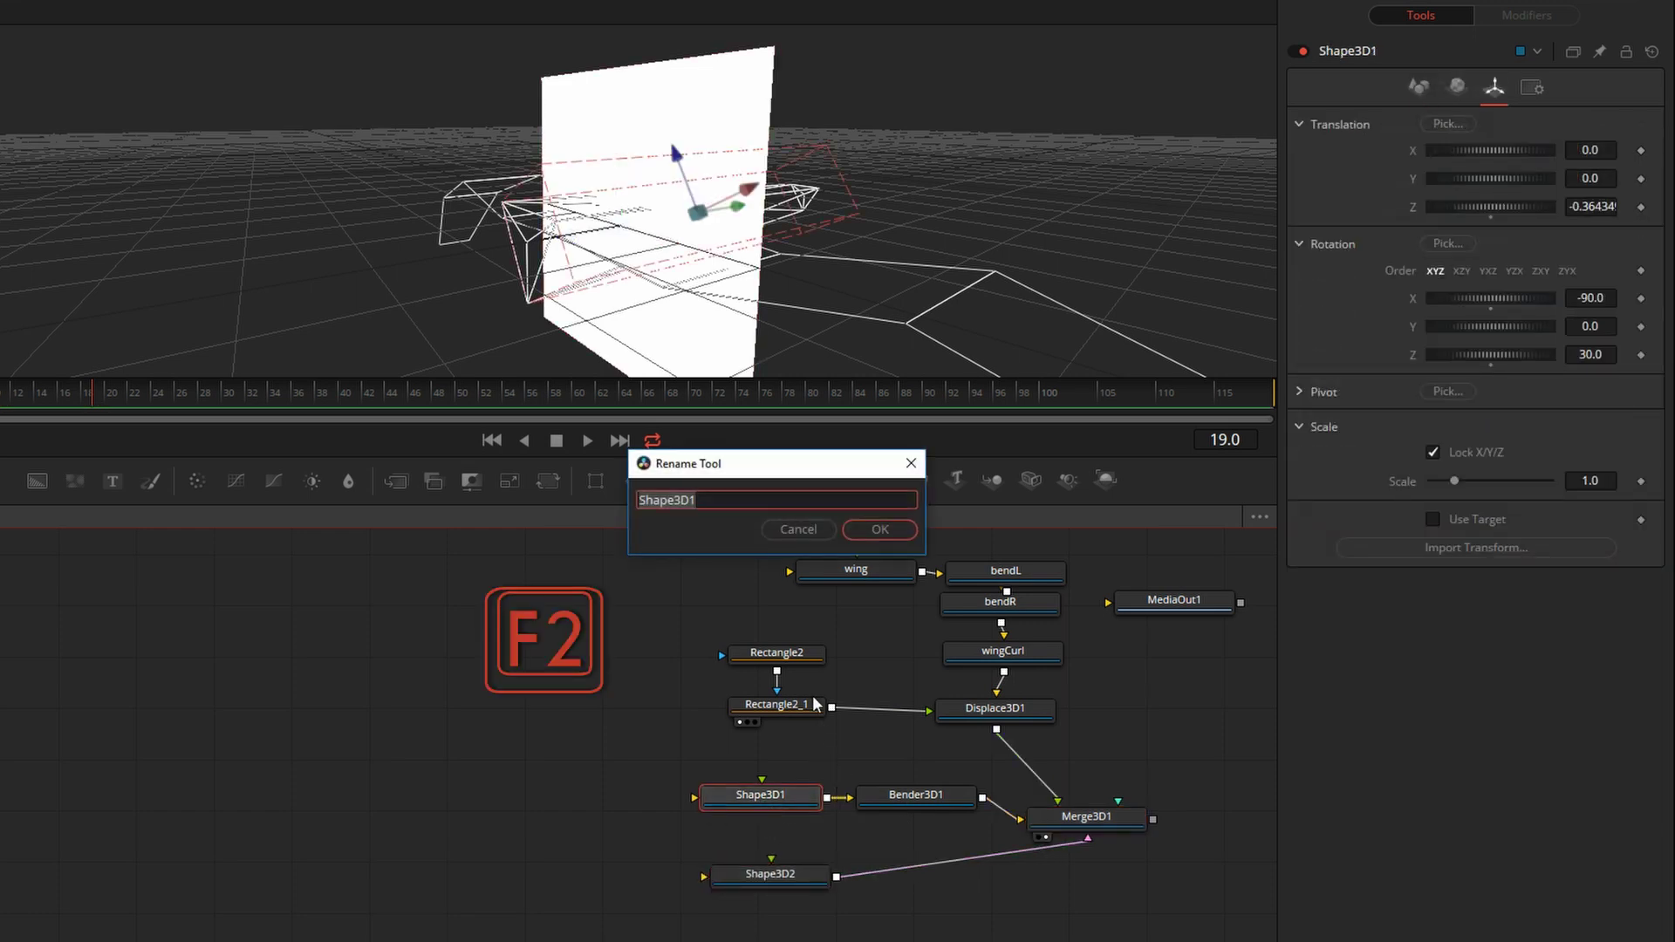
pyautogui.write('trunk')
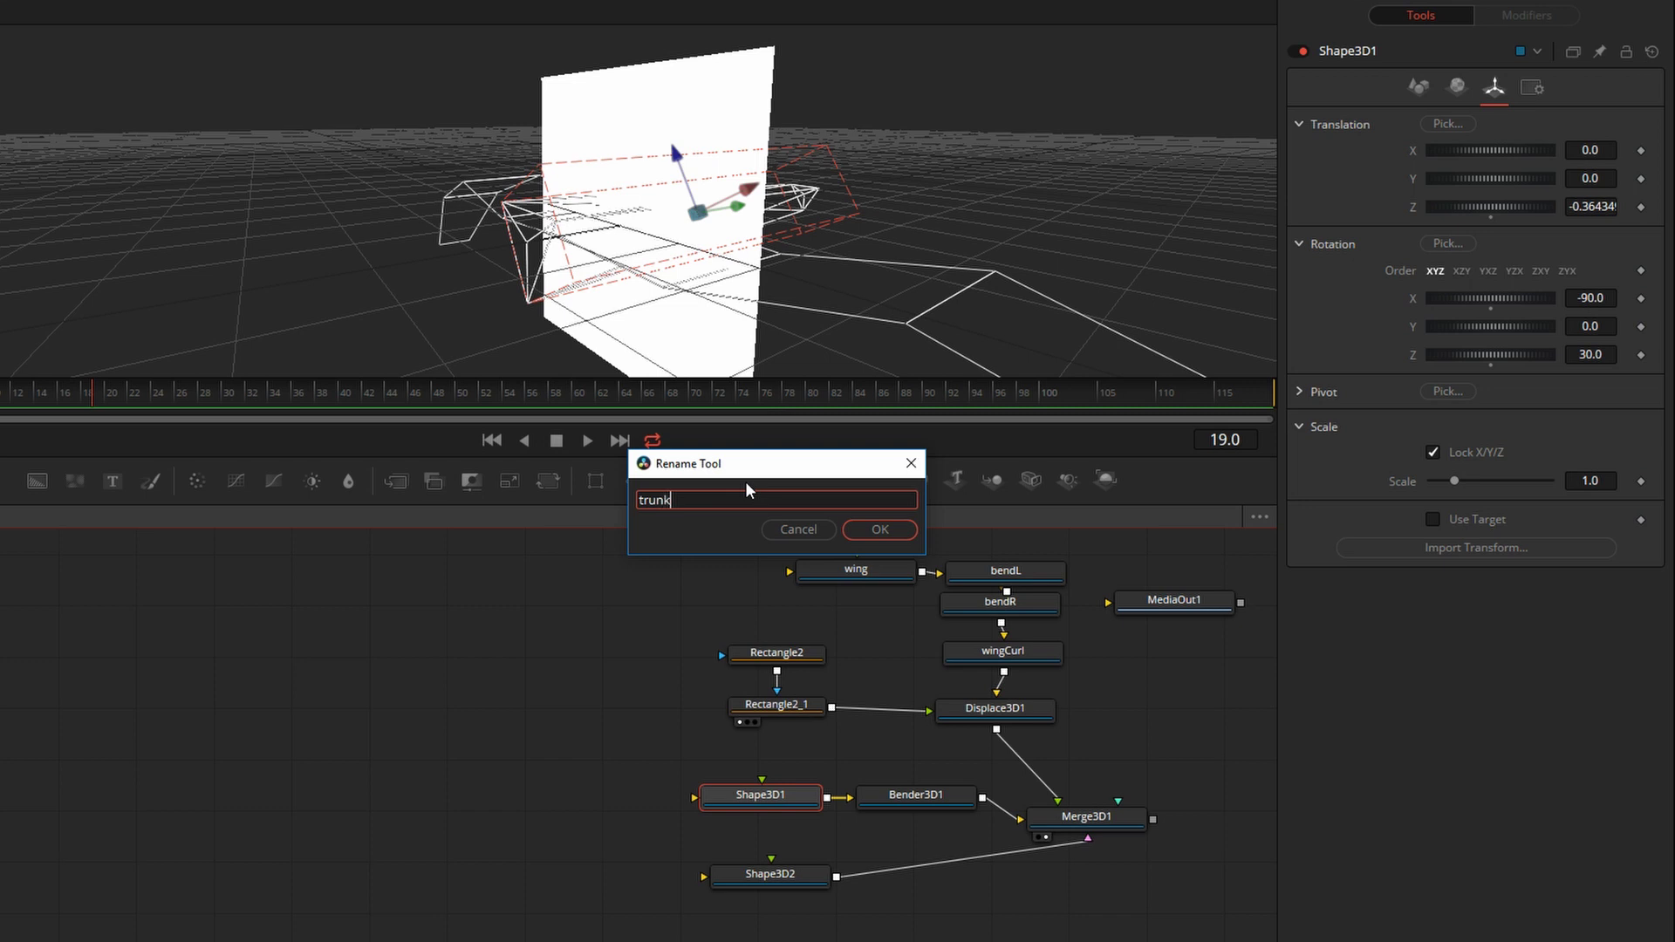
pyautogui.press('Return')
pyautogui.click(752, 876)
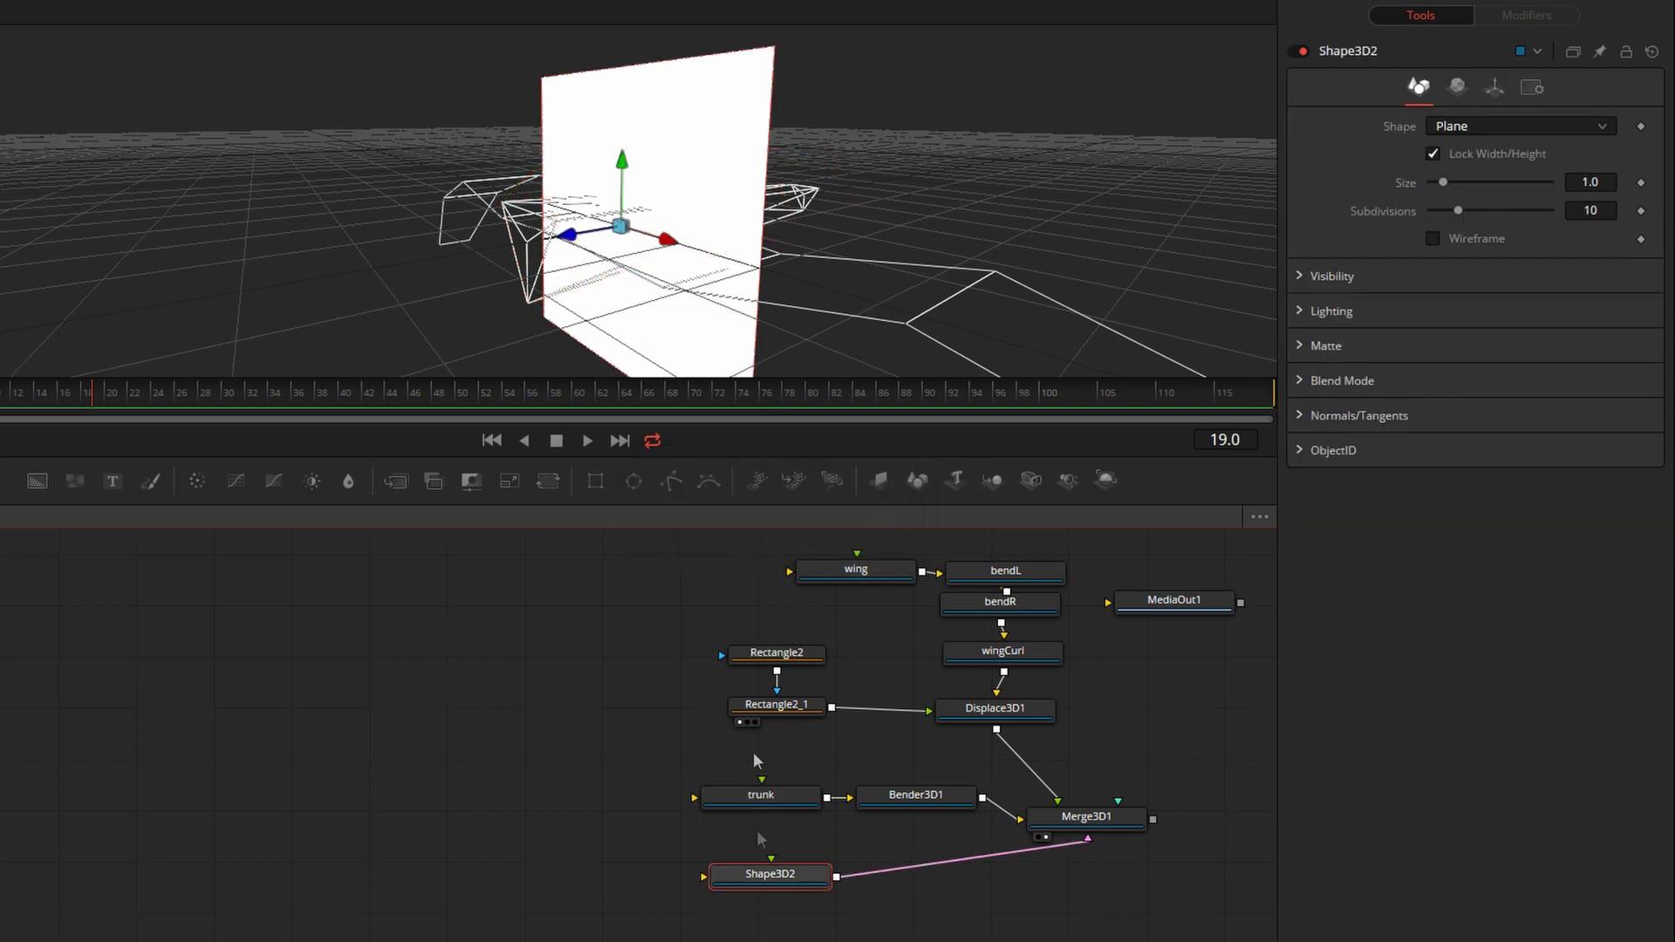
pyautogui.press('F2')
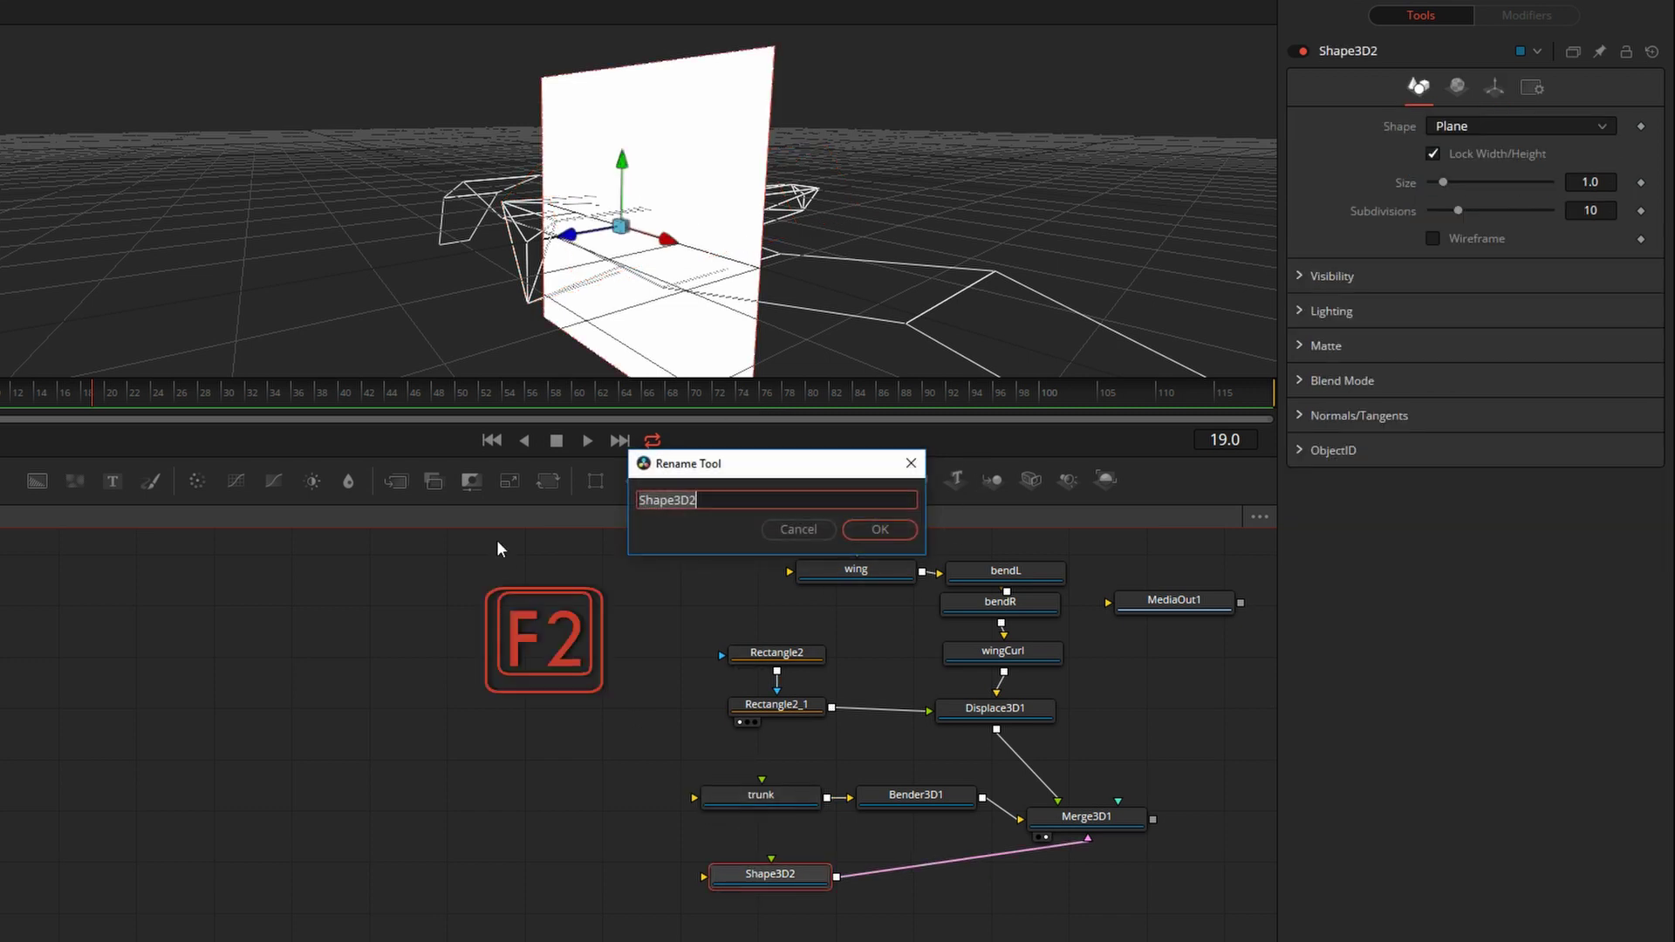
pyautogui.write('tail')
pyautogui.click(878, 530)
# Turn on Wireframe for the tail plane and set its Subdivisions to 1 and Size to 0.5
pyautogui.click(1433, 238)
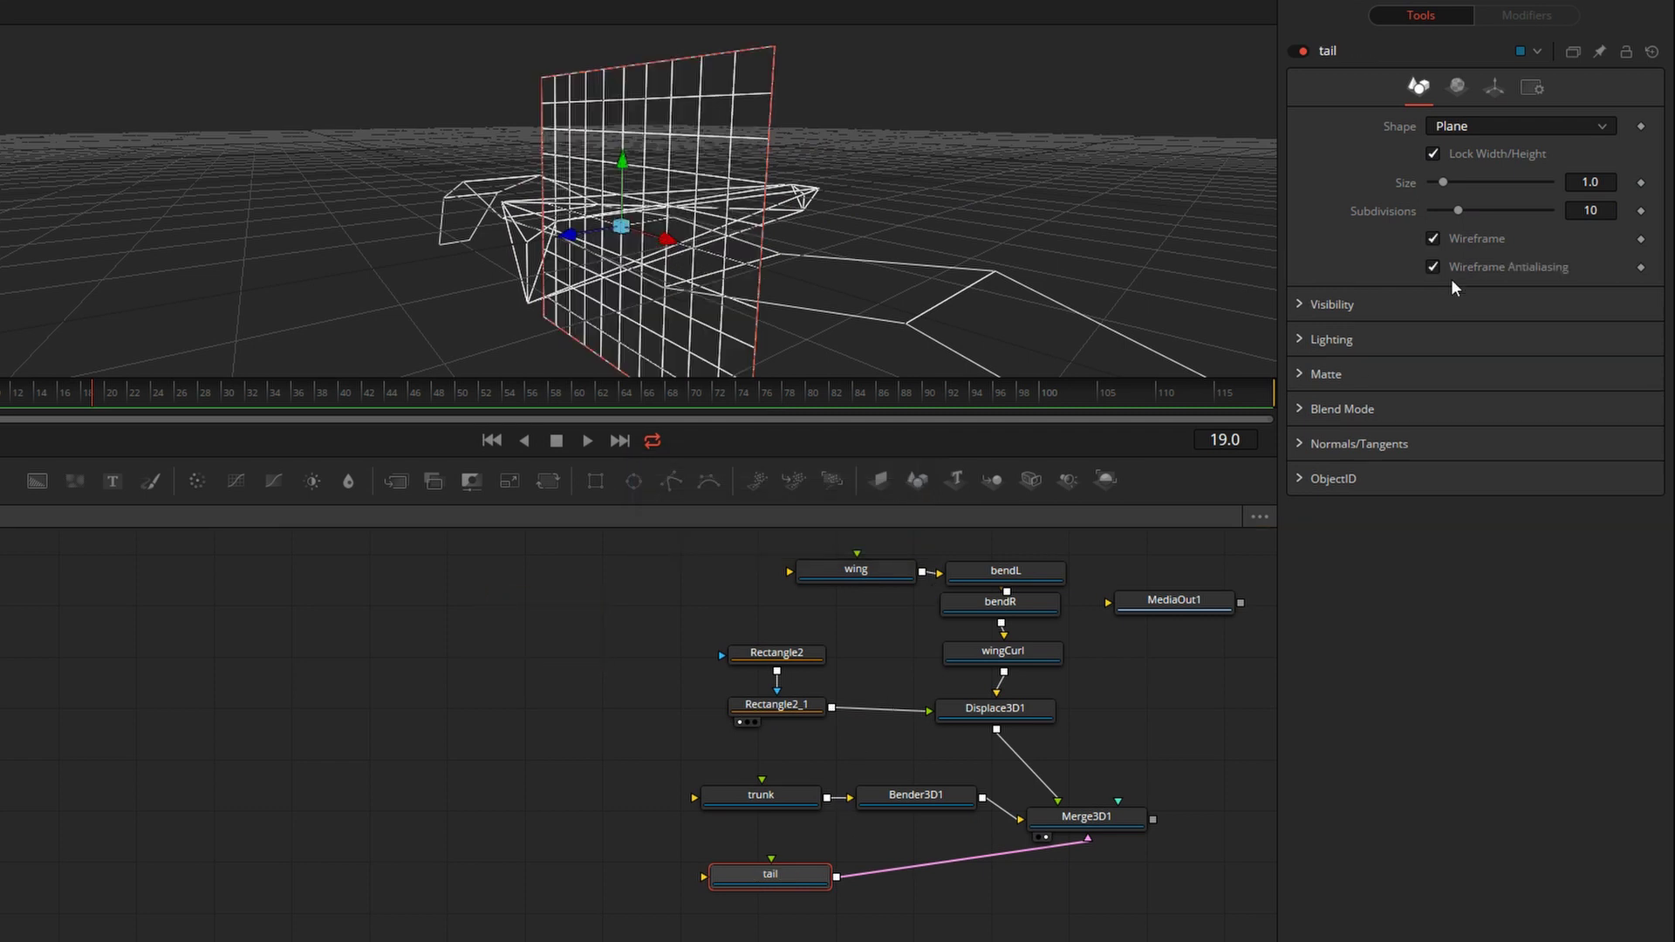
pyautogui.moveTo(1470, 213); pyautogui.dragTo(1445, 215)
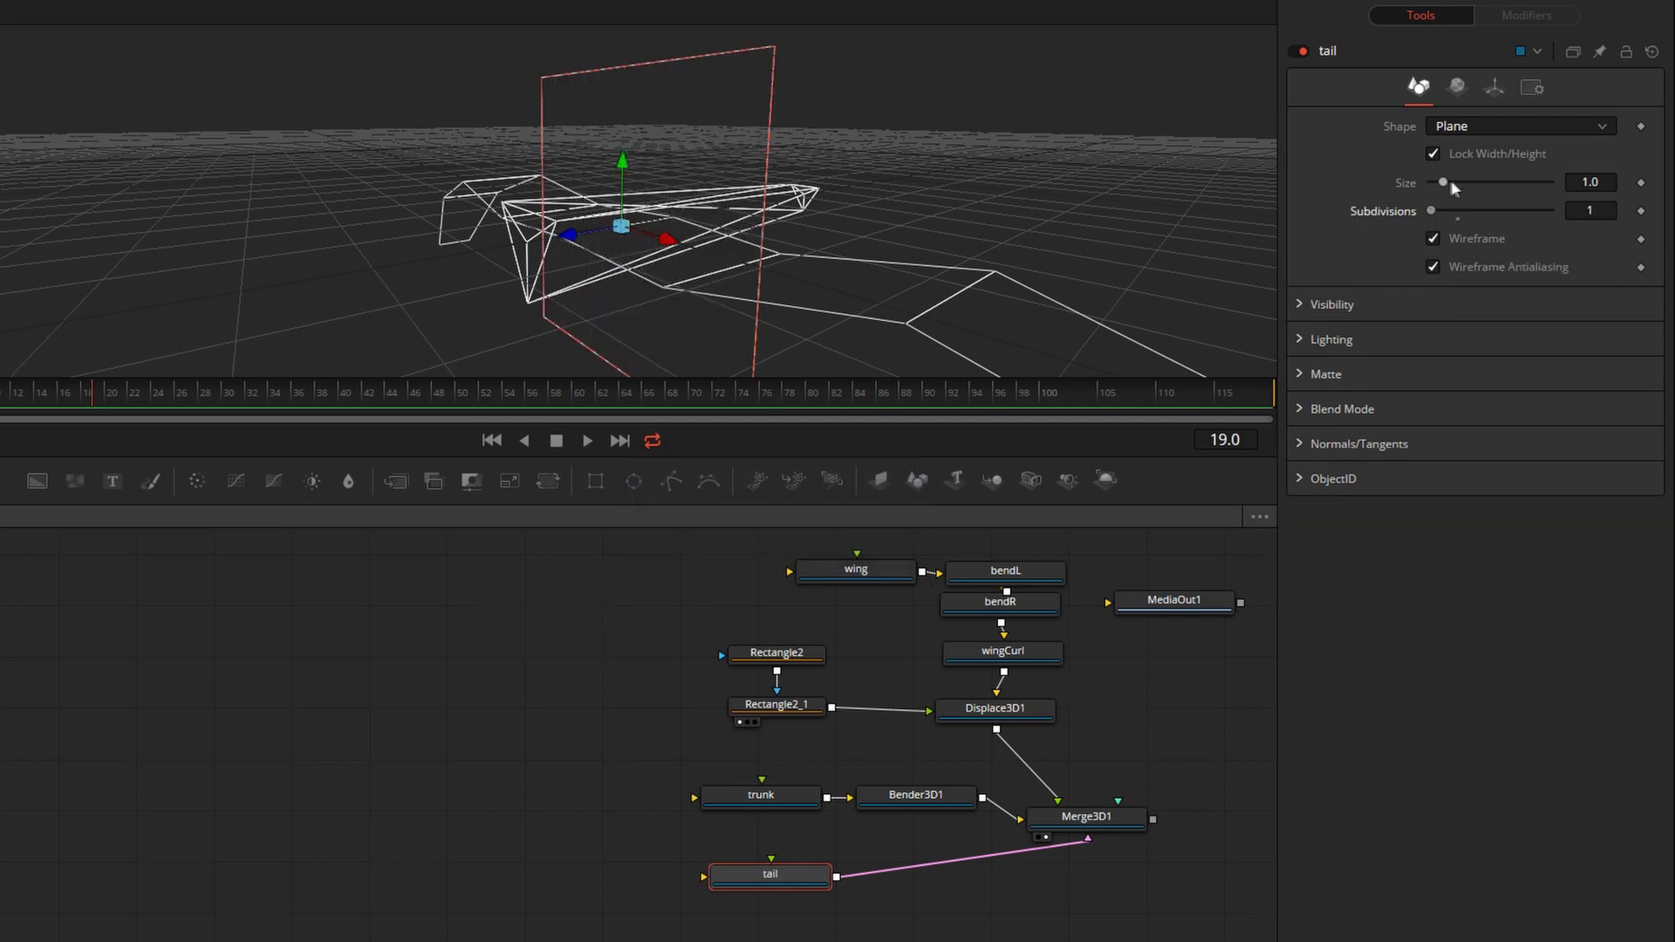
pyautogui.press('Return')
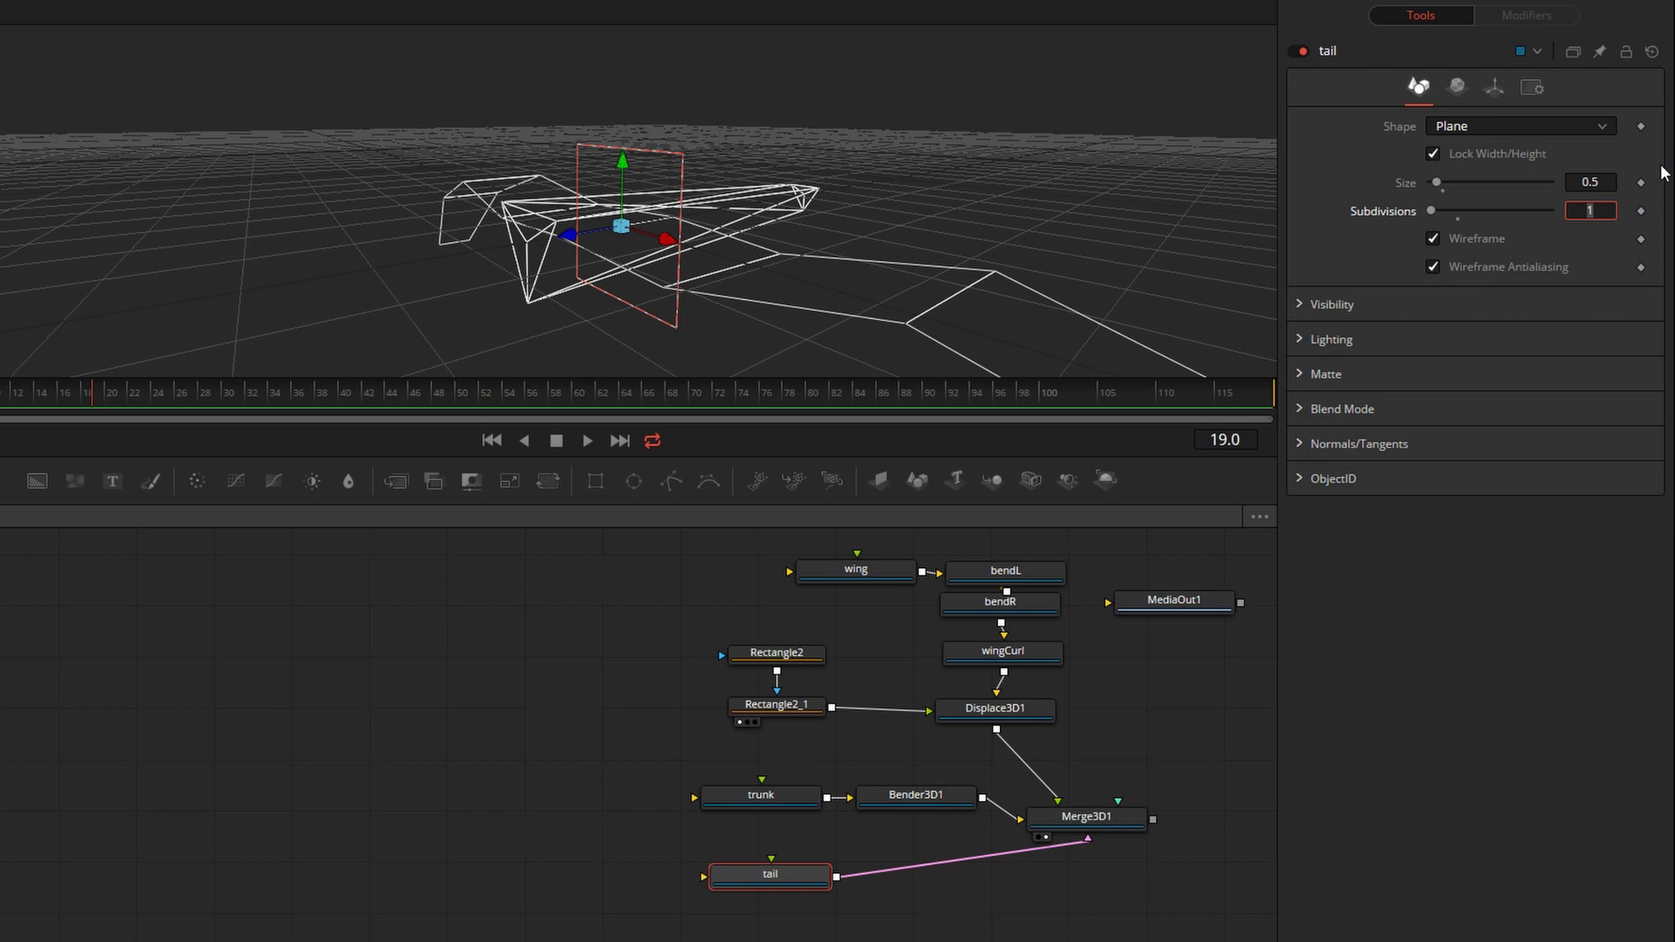
# Move the tail to the narrow end of the trunk at about -1.145 in Z and set its X Rotation to -90
pyautogui.keyDown('alt'); pyautogui.moveTo(861, 265); pyautogui.dragTo(716, 285, button='middle'); pyautogui.keyUp('alt')
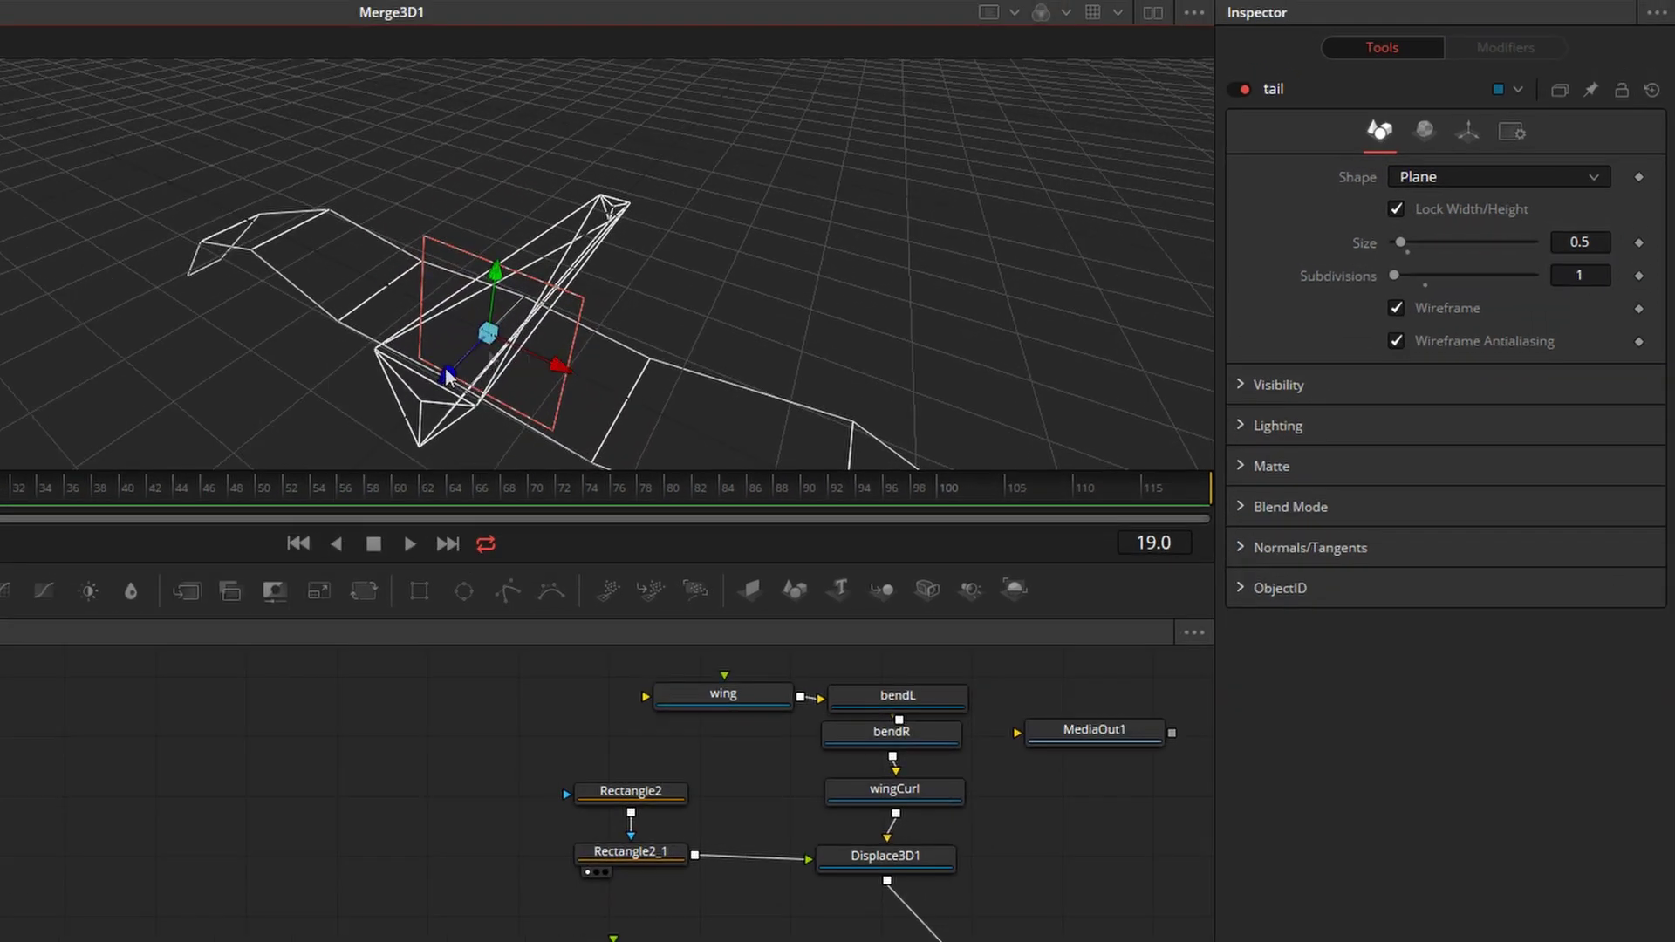
pyautogui.moveTo(445, 368); pyautogui.dragTo(602, 275)
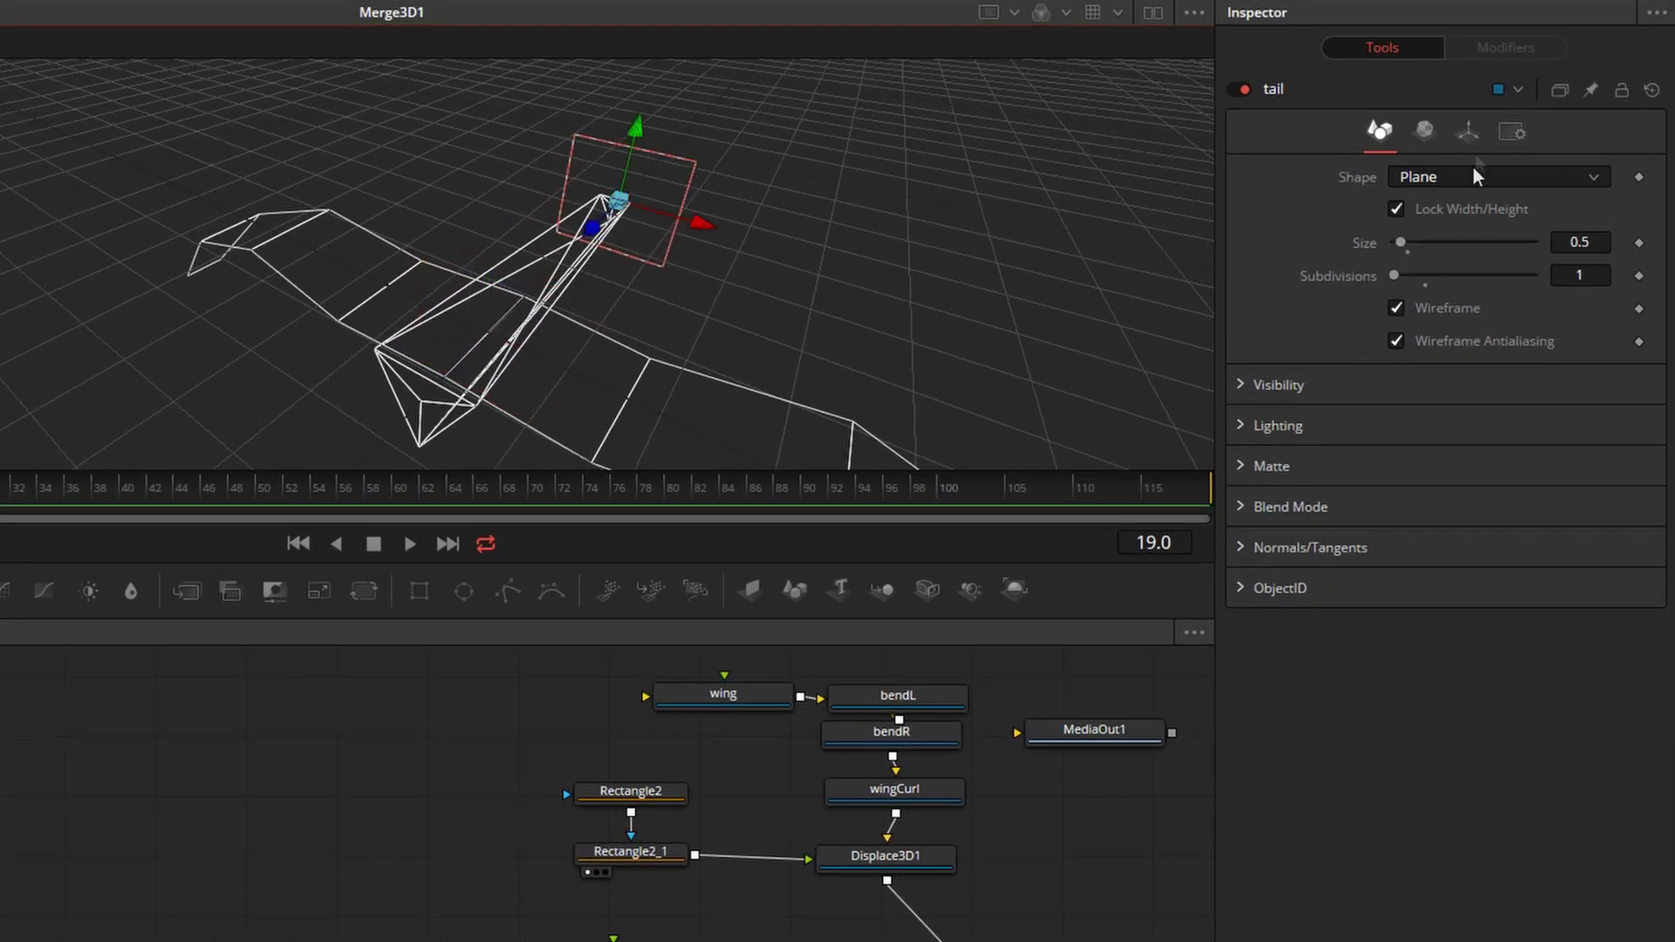
pyautogui.click(1468, 132)
pyautogui.moveTo(1459, 369); pyautogui.dragTo(1477, 375)
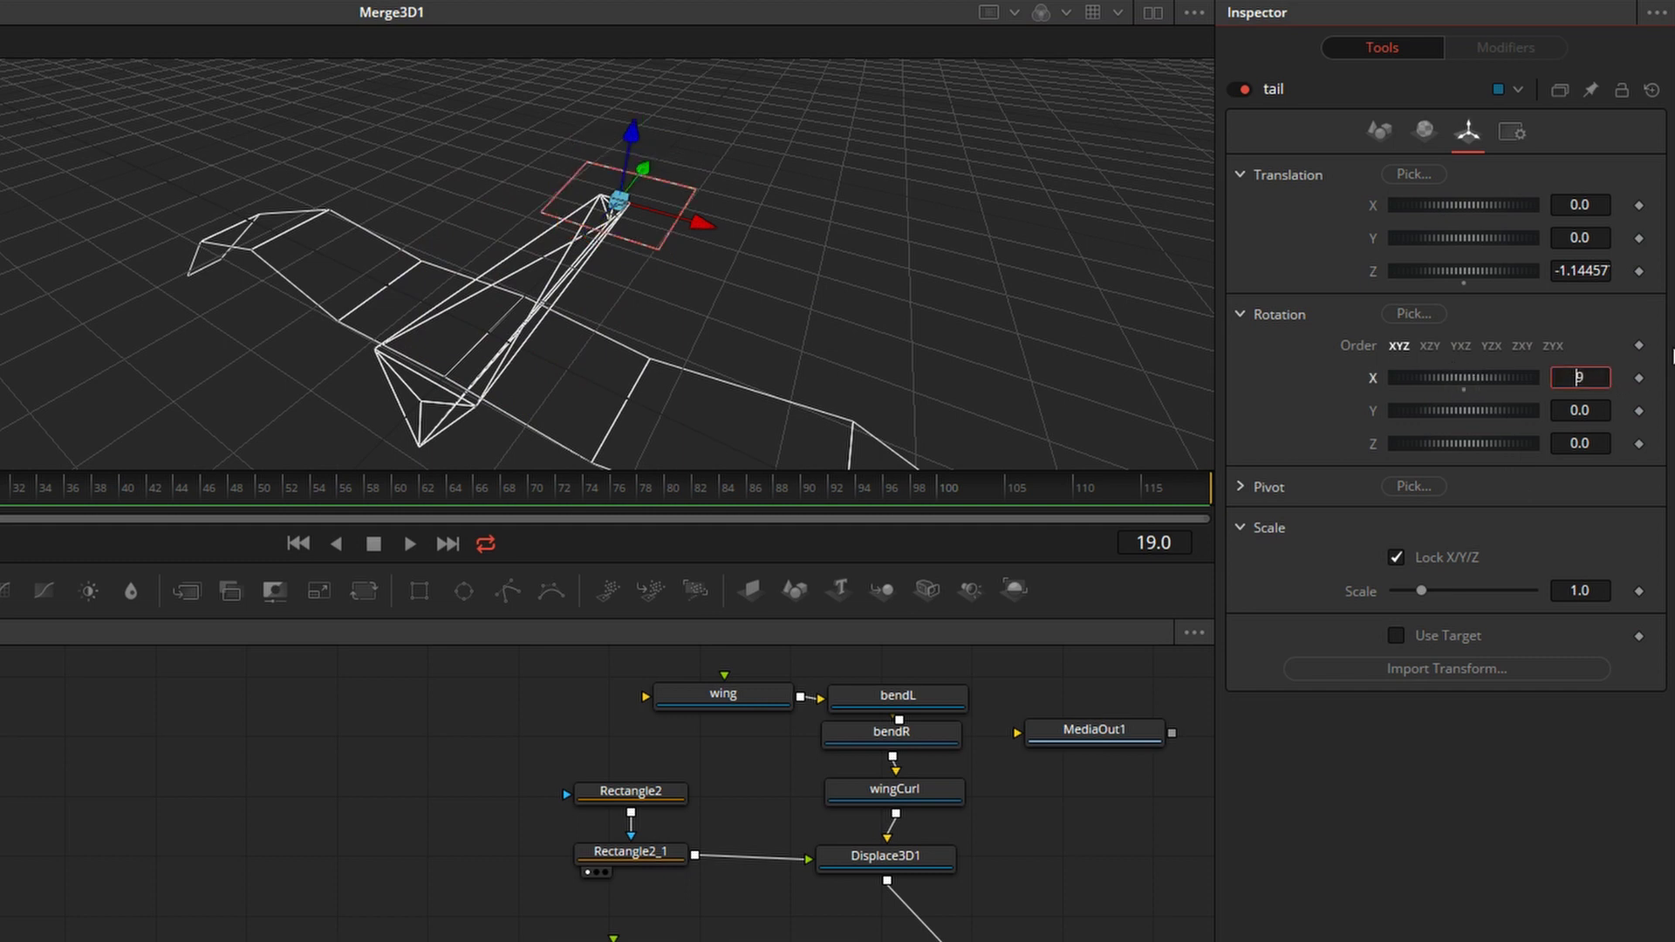
pyautogui.press('Tab')
# Set the tail's Y Rotation to 45 so that a corner points along the trunk
pyautogui.keyDown('alt'); pyautogui.moveTo(767, 261); pyautogui.dragTo(745, 310, button='middle'); pyautogui.keyUp('alt')
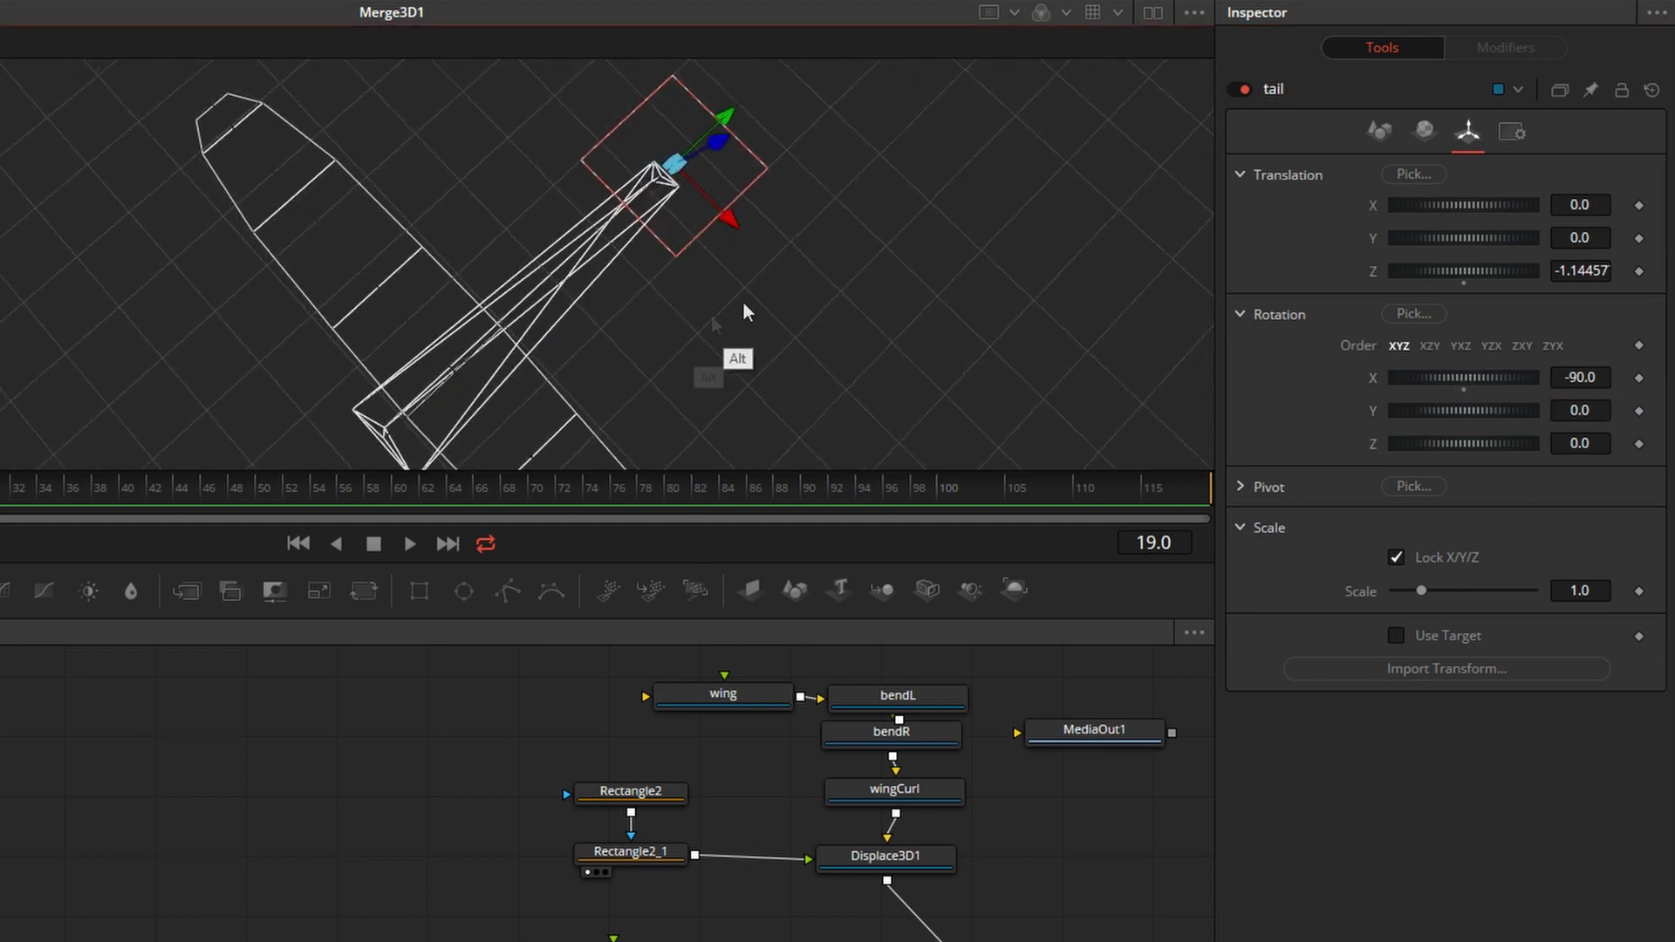
pyautogui.click(1590, 410)
pyautogui.press('BackSpace')
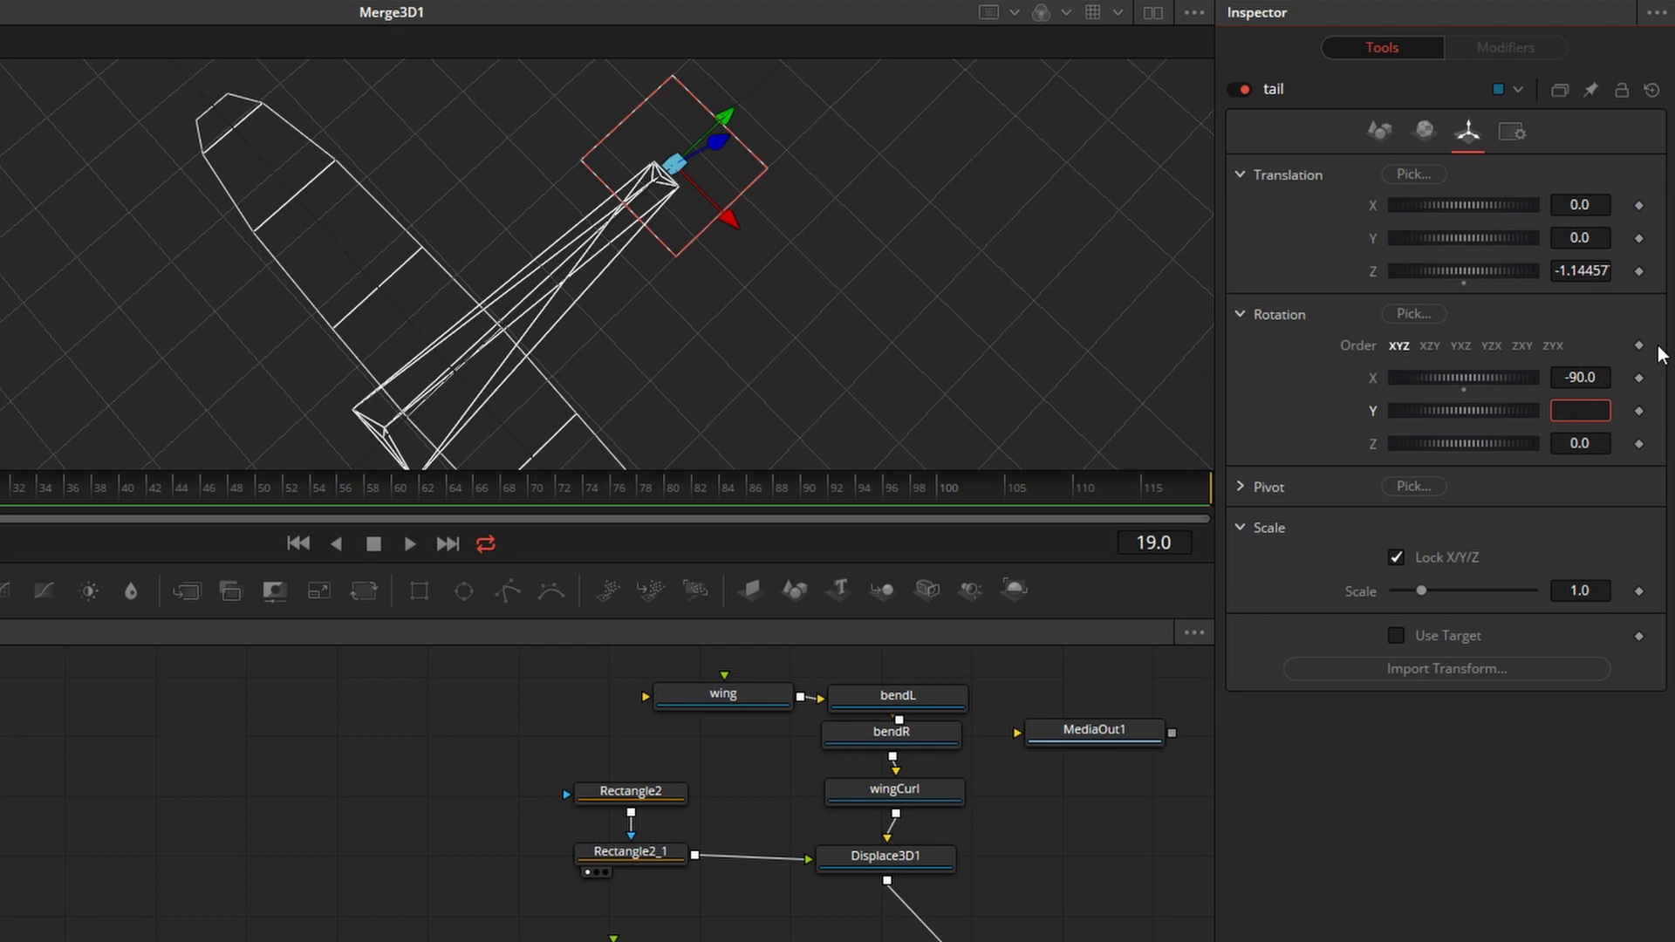
pyautogui.write('45')
pyautogui.press('Tab')
# Set the tail's Scale to 0.75 and preview the flapping bird from behind
pyautogui.keyDown('alt'); pyautogui.moveTo(819, 340); pyautogui.dragTo(558, 201, button='middle'); pyautogui.keyUp('alt')
pyautogui.click(1572, 590)
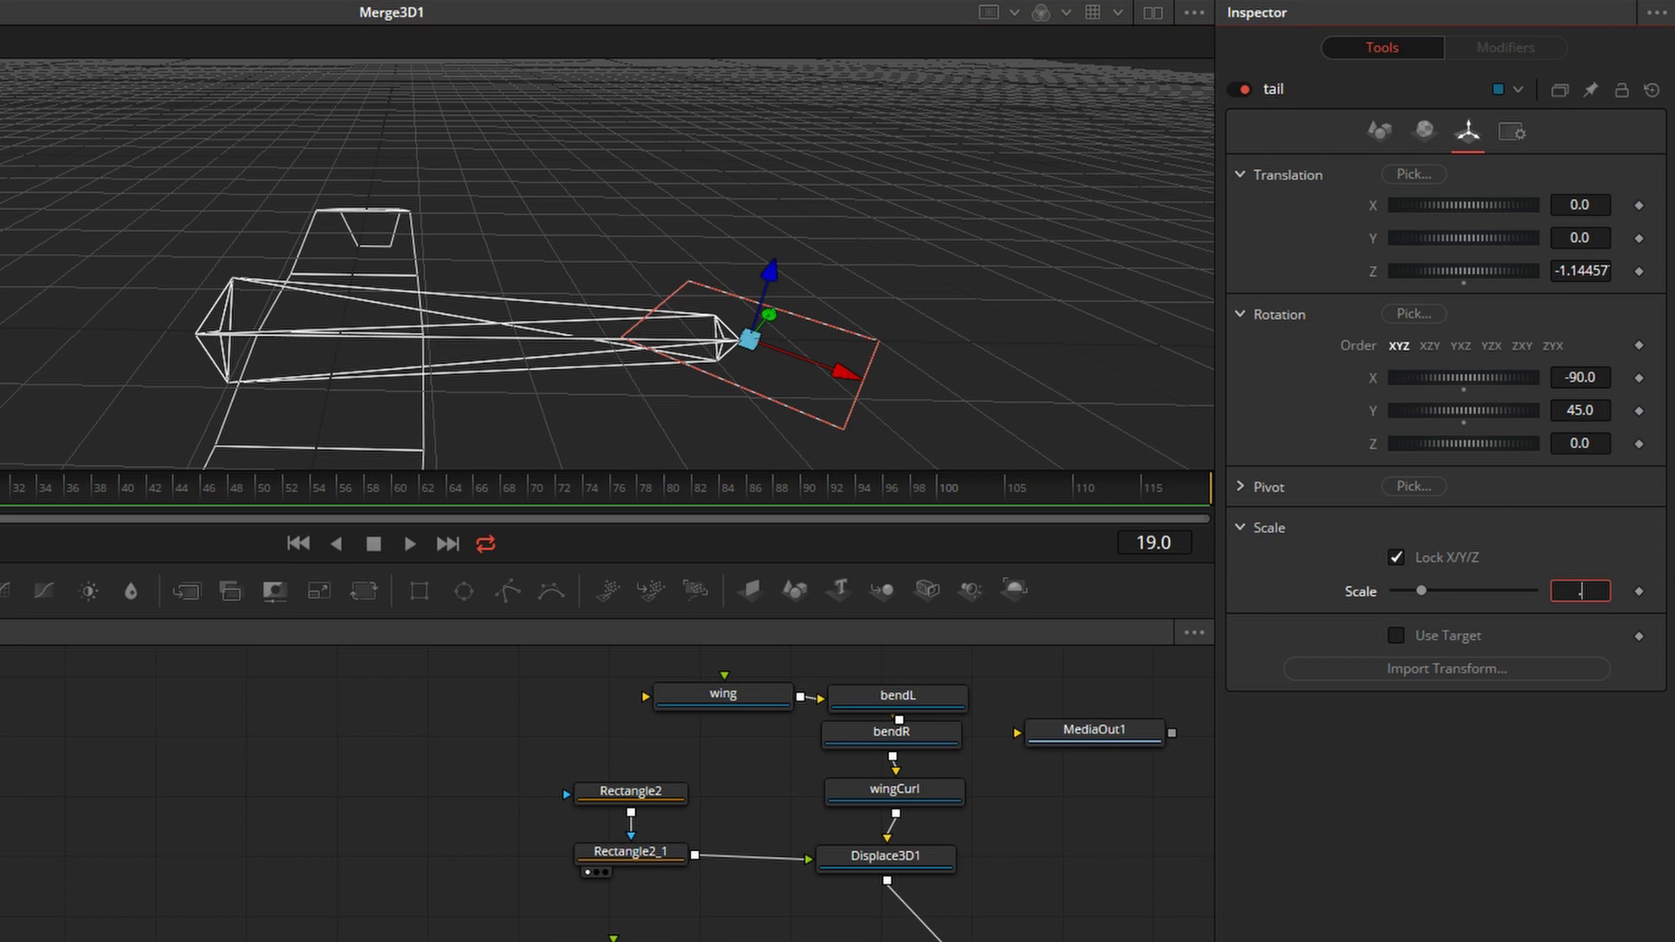
pyautogui.write('0.75')
pyautogui.press('Tab')
pyautogui.keyDown('alt'); pyautogui.moveTo(767, 306); pyautogui.dragTo(658, 291, button='middle'); pyautogui.keyUp('alt')
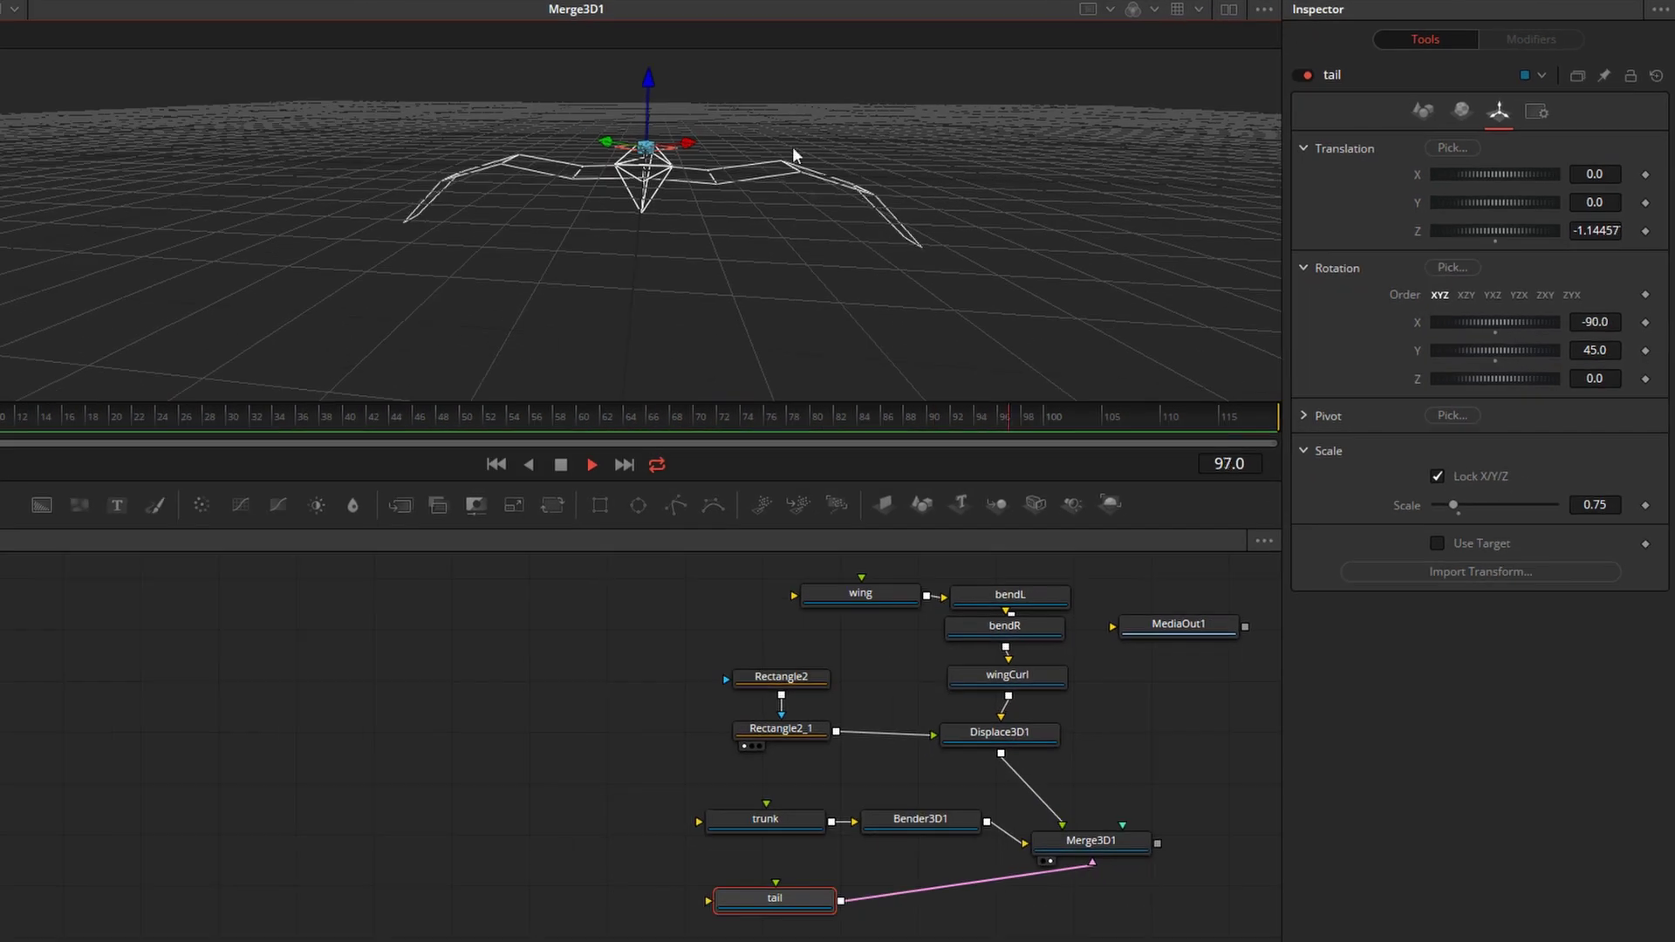
pyautogui.press('space')
# Pin the wingCurl controls and show them together with Merge3D1's transform settings
pyautogui.click(1096, 843)
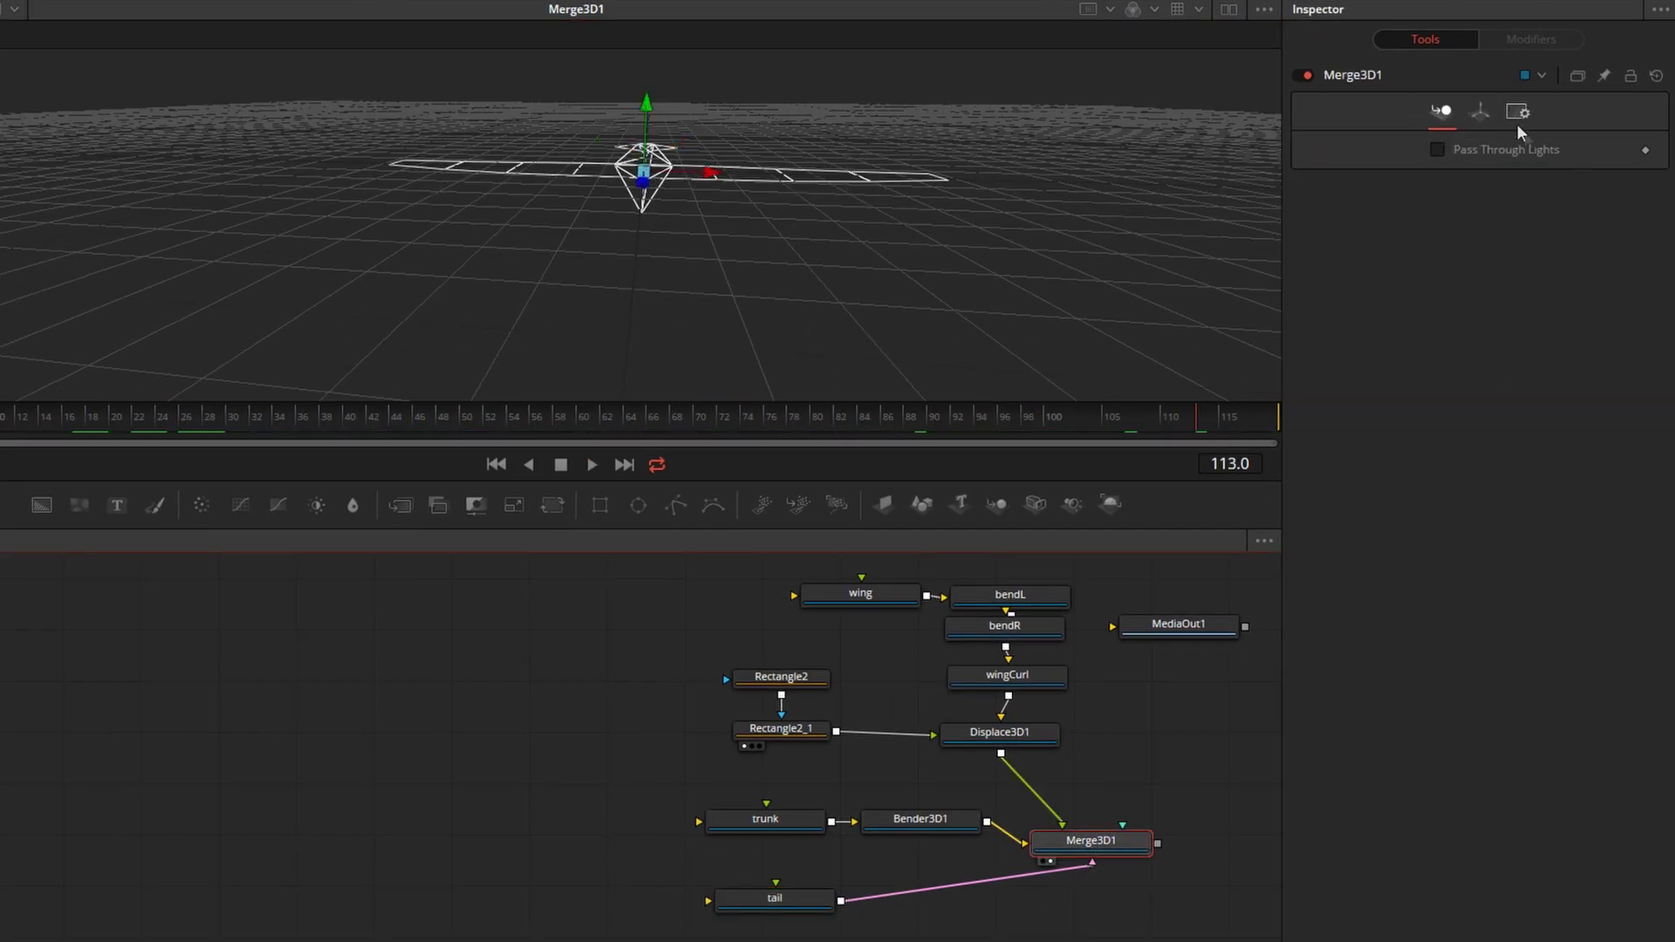
pyautogui.click(1483, 111)
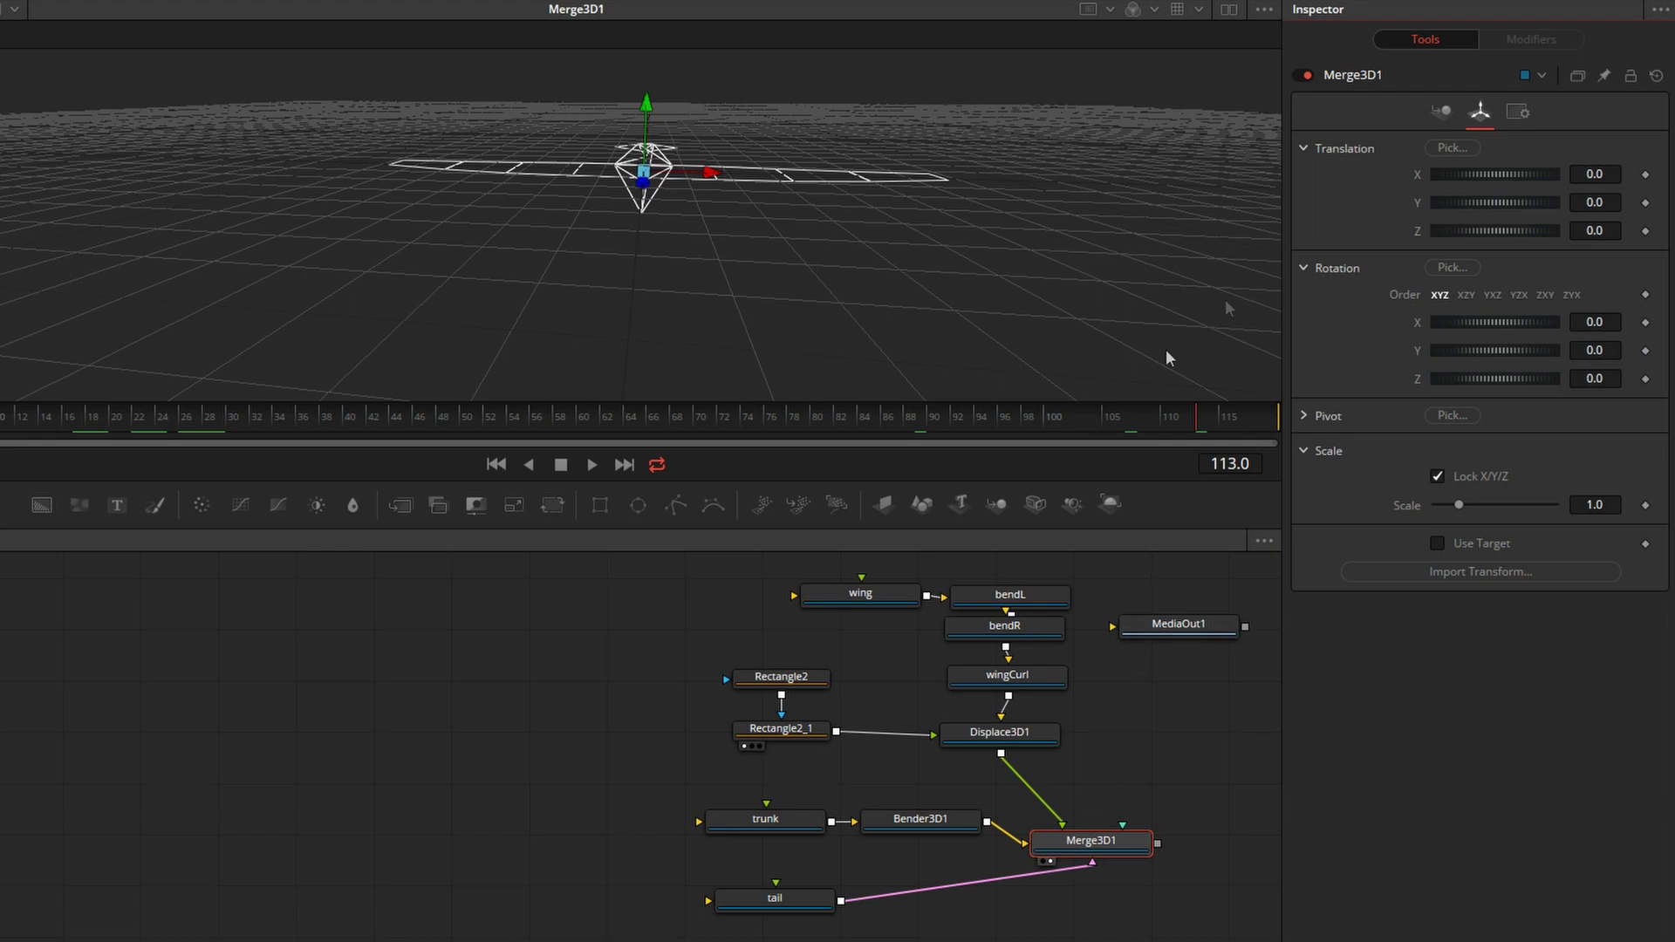
pyautogui.click(1024, 679)
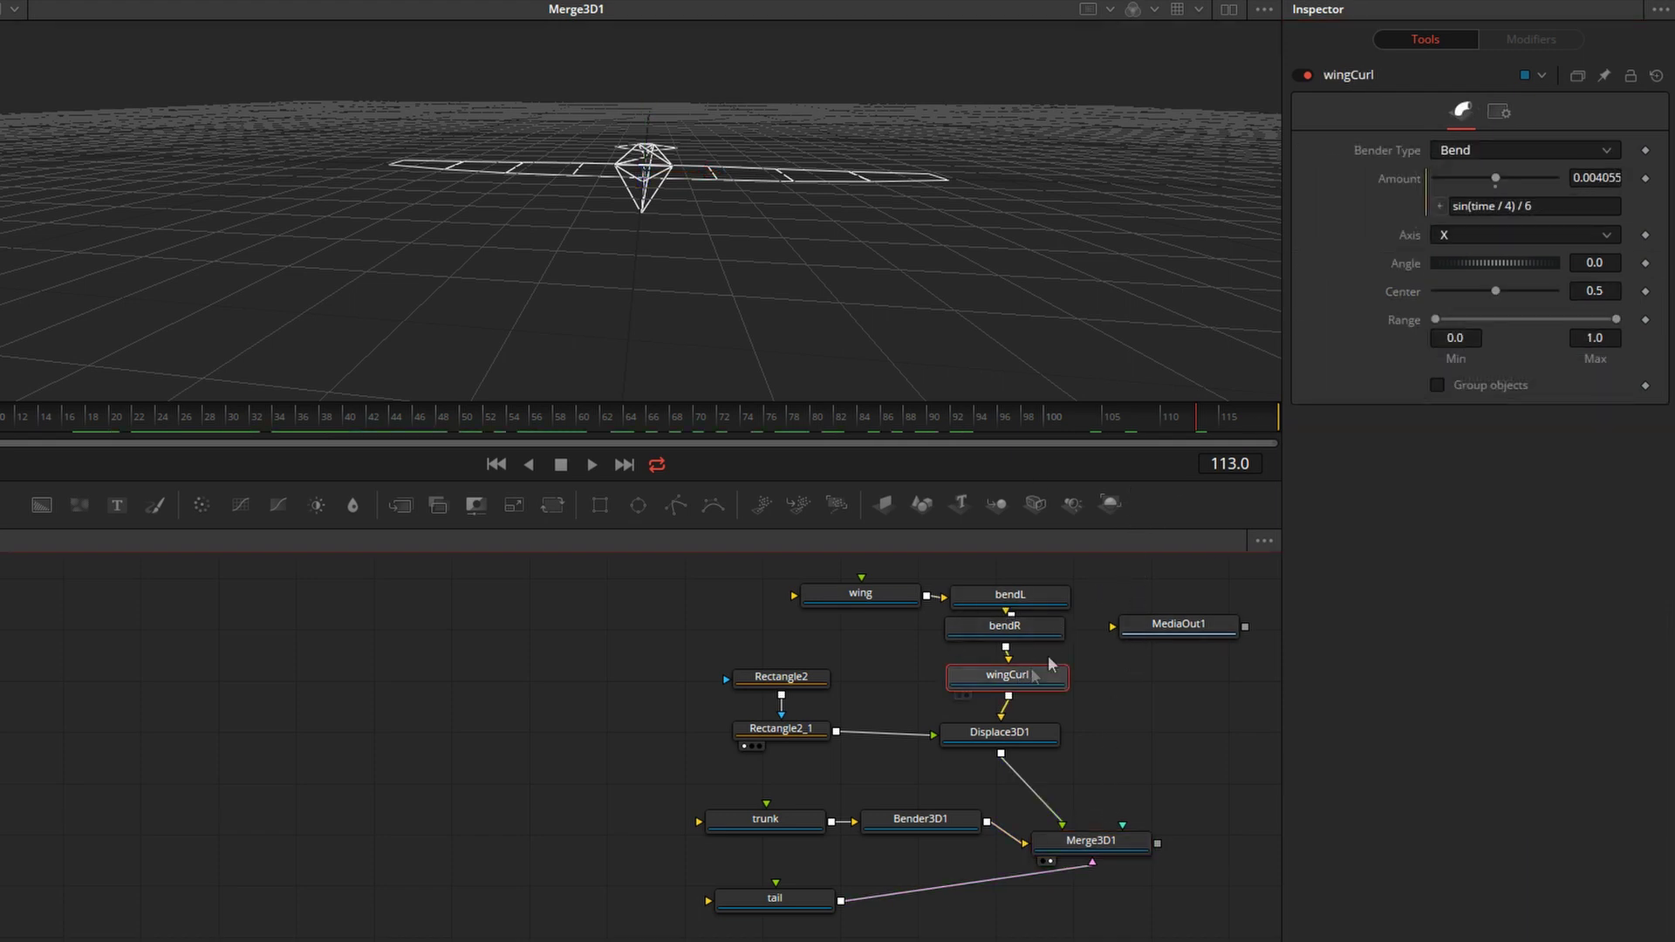
pyautogui.click(1606, 77)
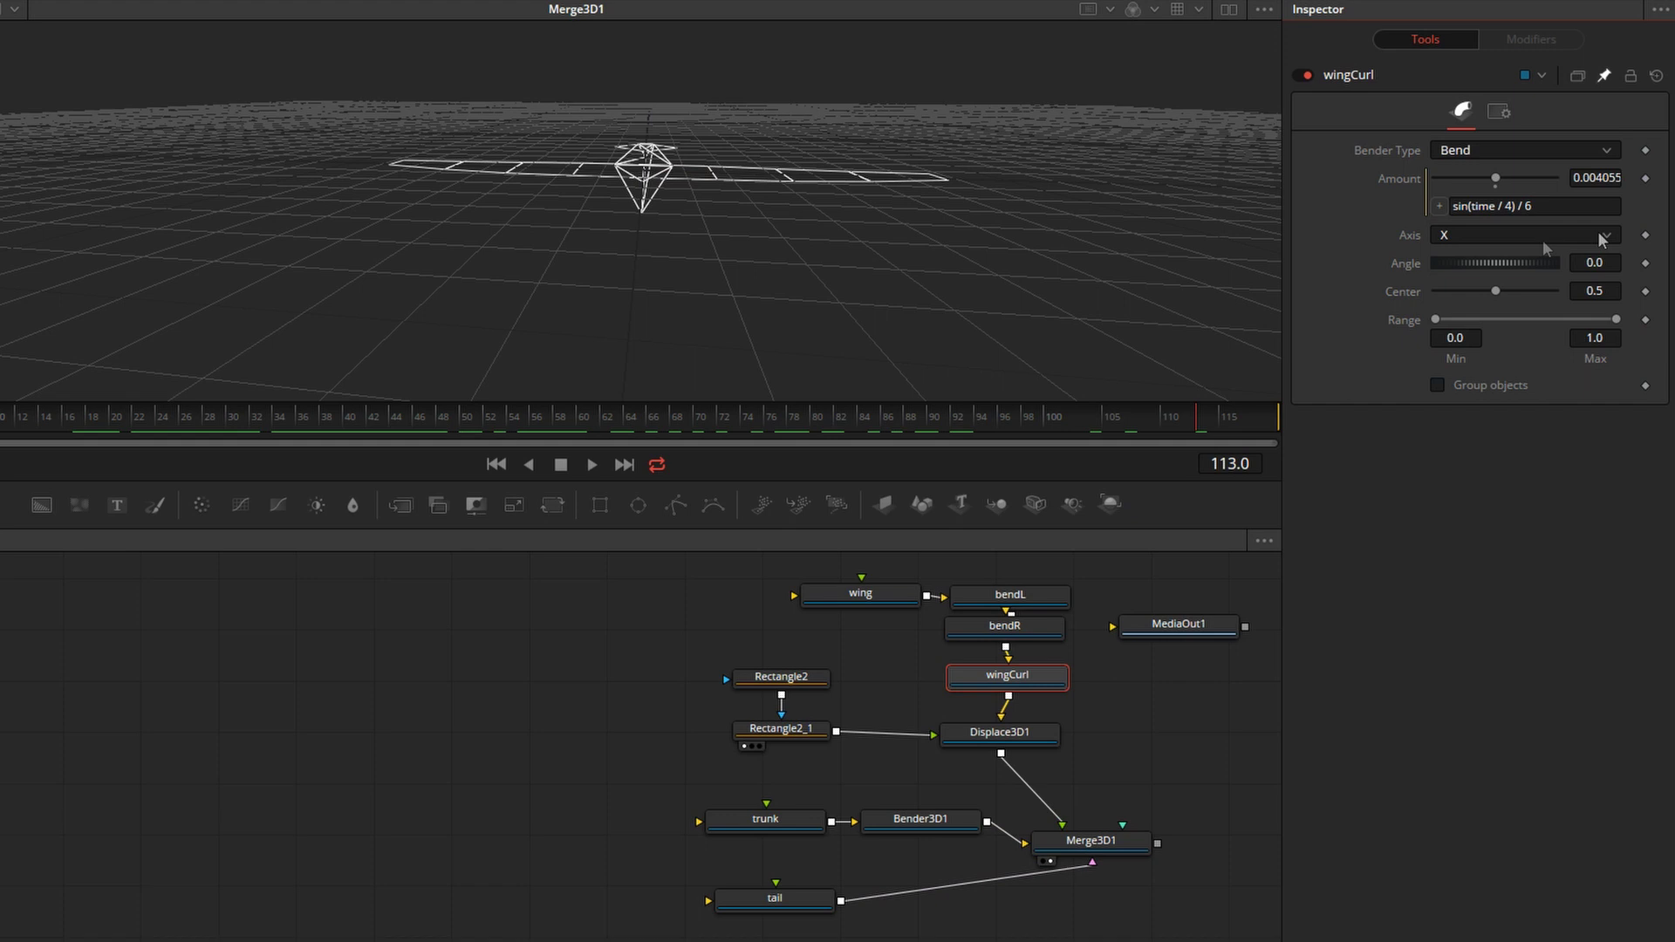
pyautogui.click(1089, 840)
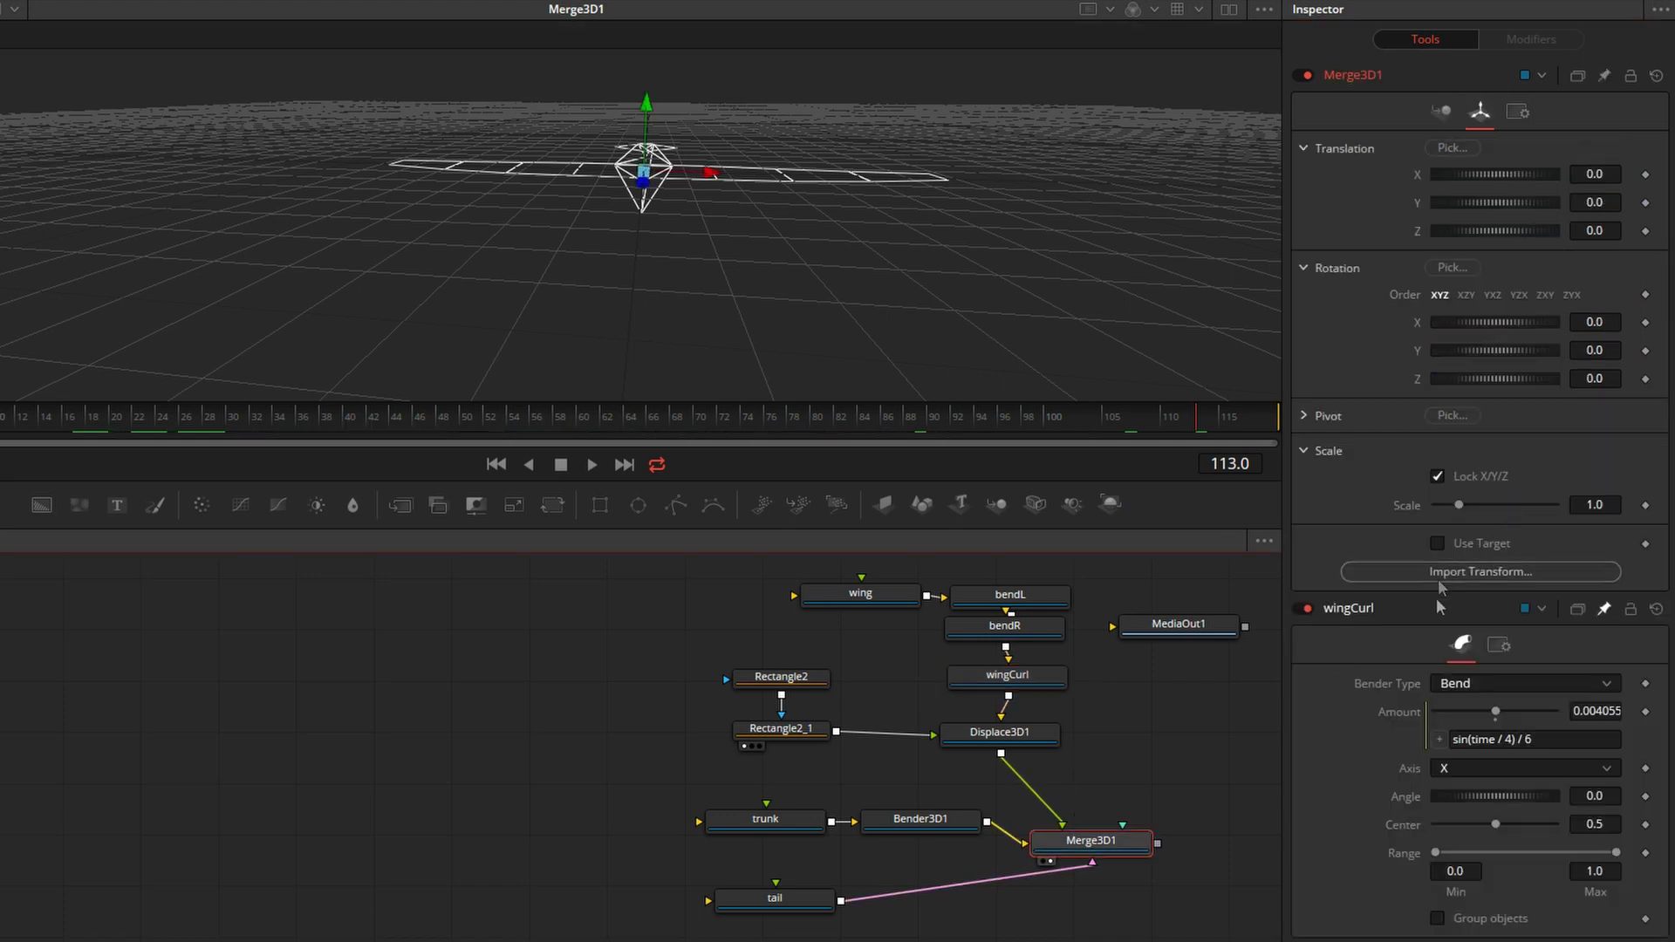
# Add an expression to Merge3D1's Y Translation that links it to wingCurl.Amount
pyautogui.rightClick(1424, 202)
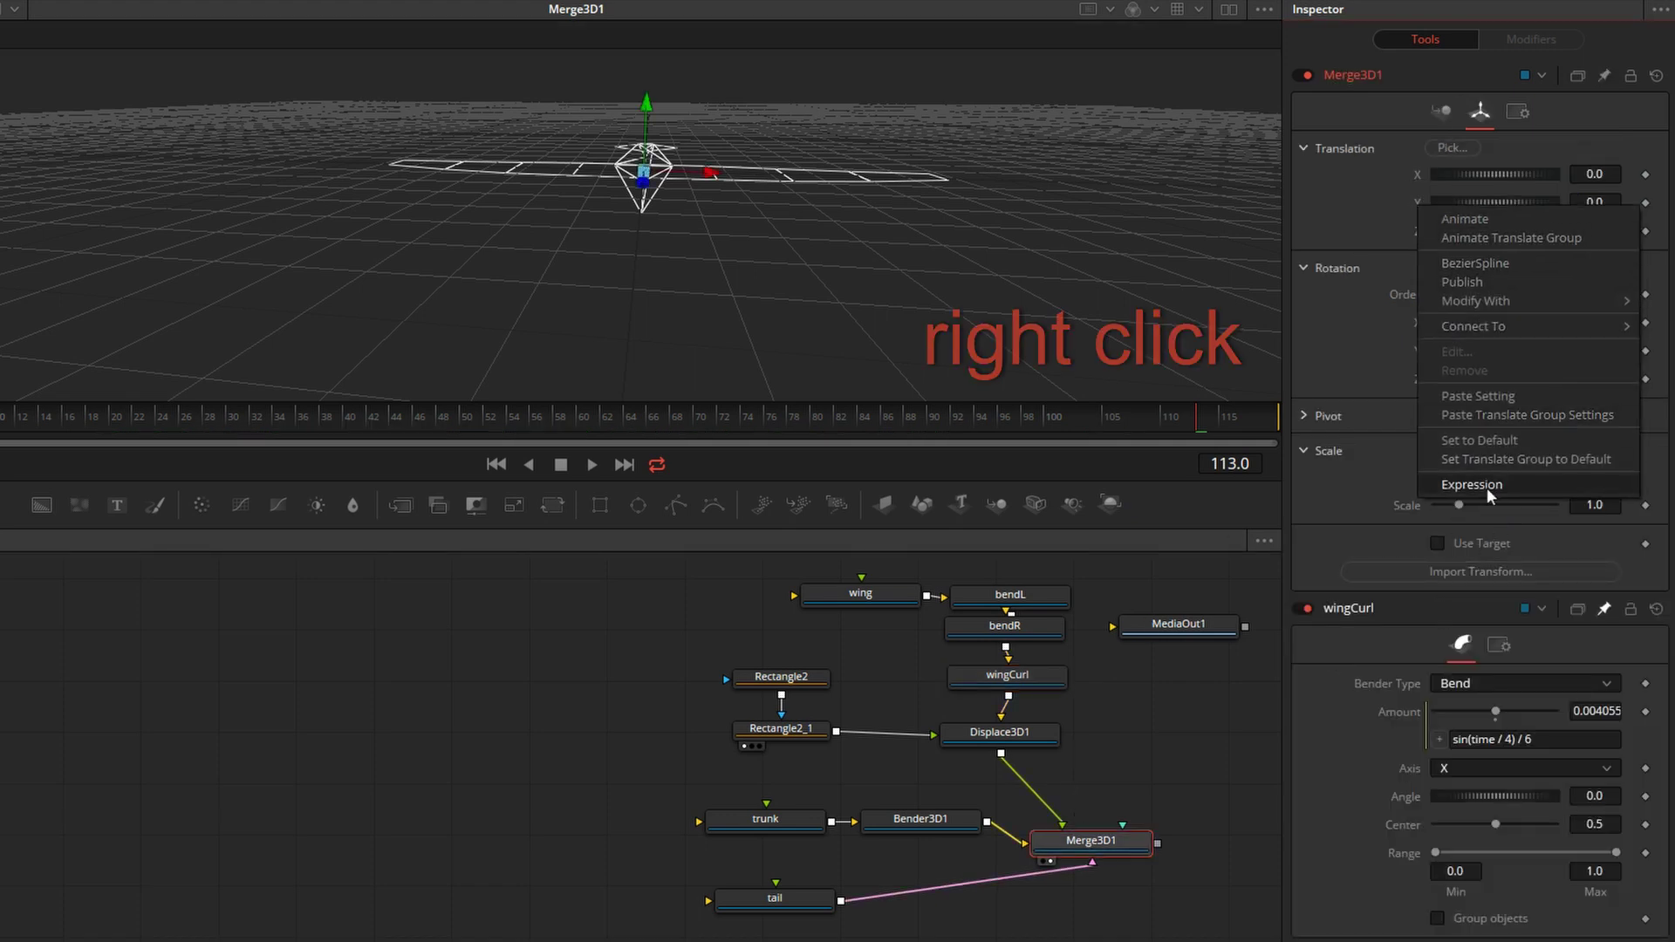
pyautogui.click(1489, 482)
pyautogui.moveTo(1439, 230); pyautogui.dragTo(1400, 740)
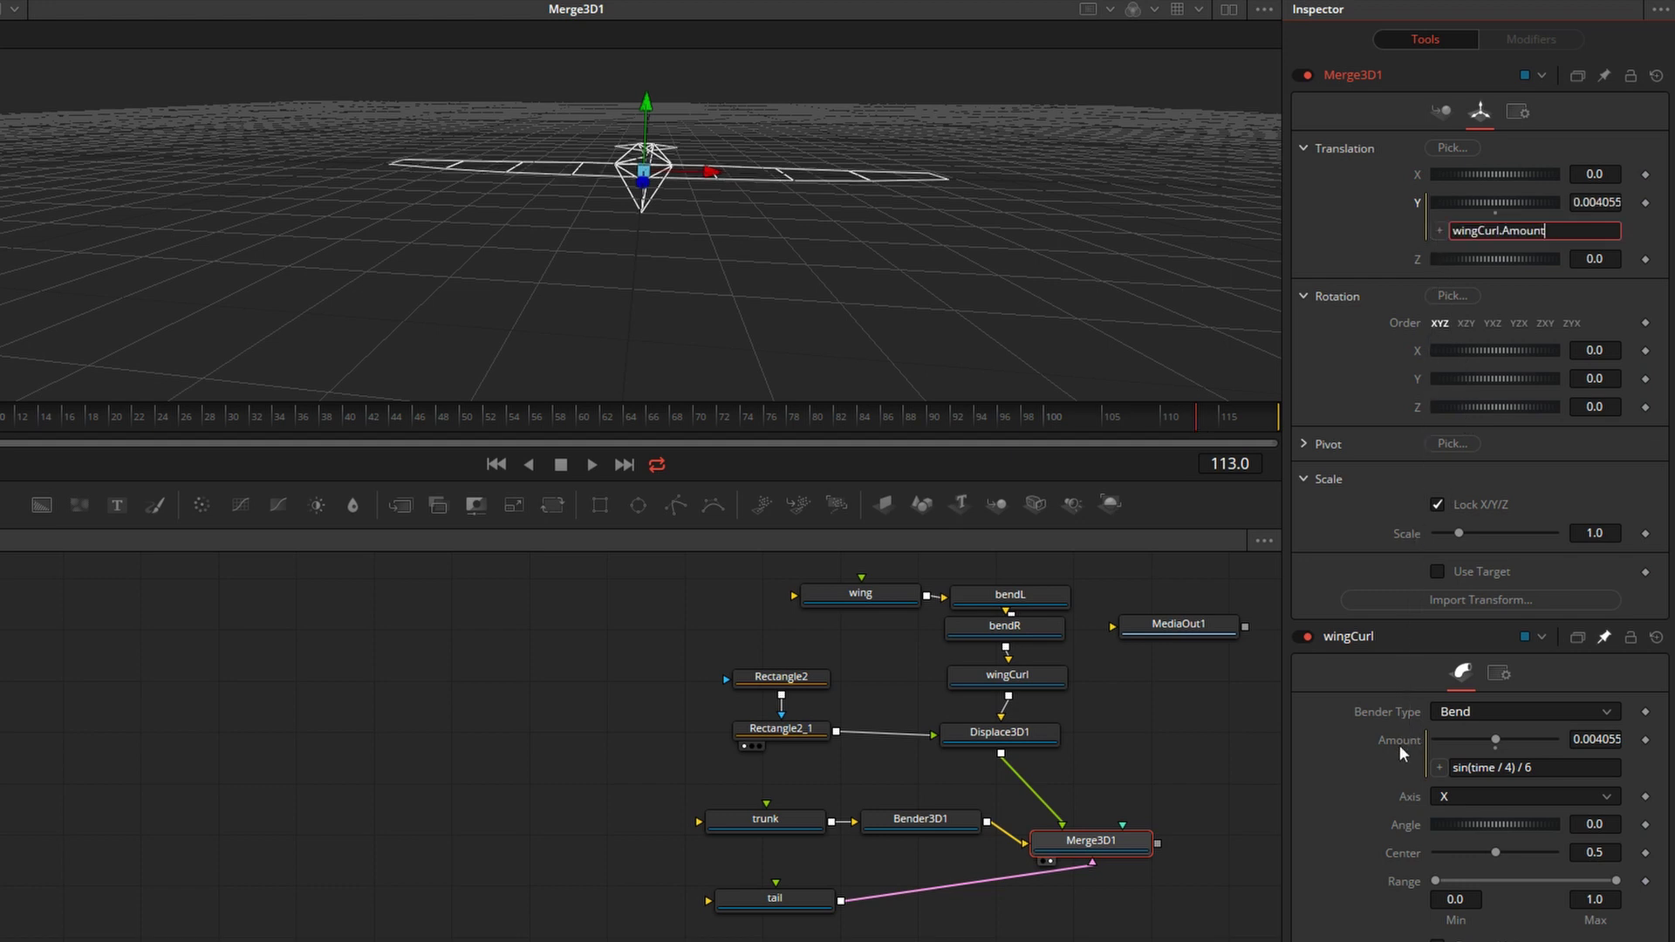
pyautogui.keyDown('alt'); pyautogui.moveTo(979, 249); pyautogui.dragTo(824, 263, button='middle'); pyautogui.keyUp('alt')
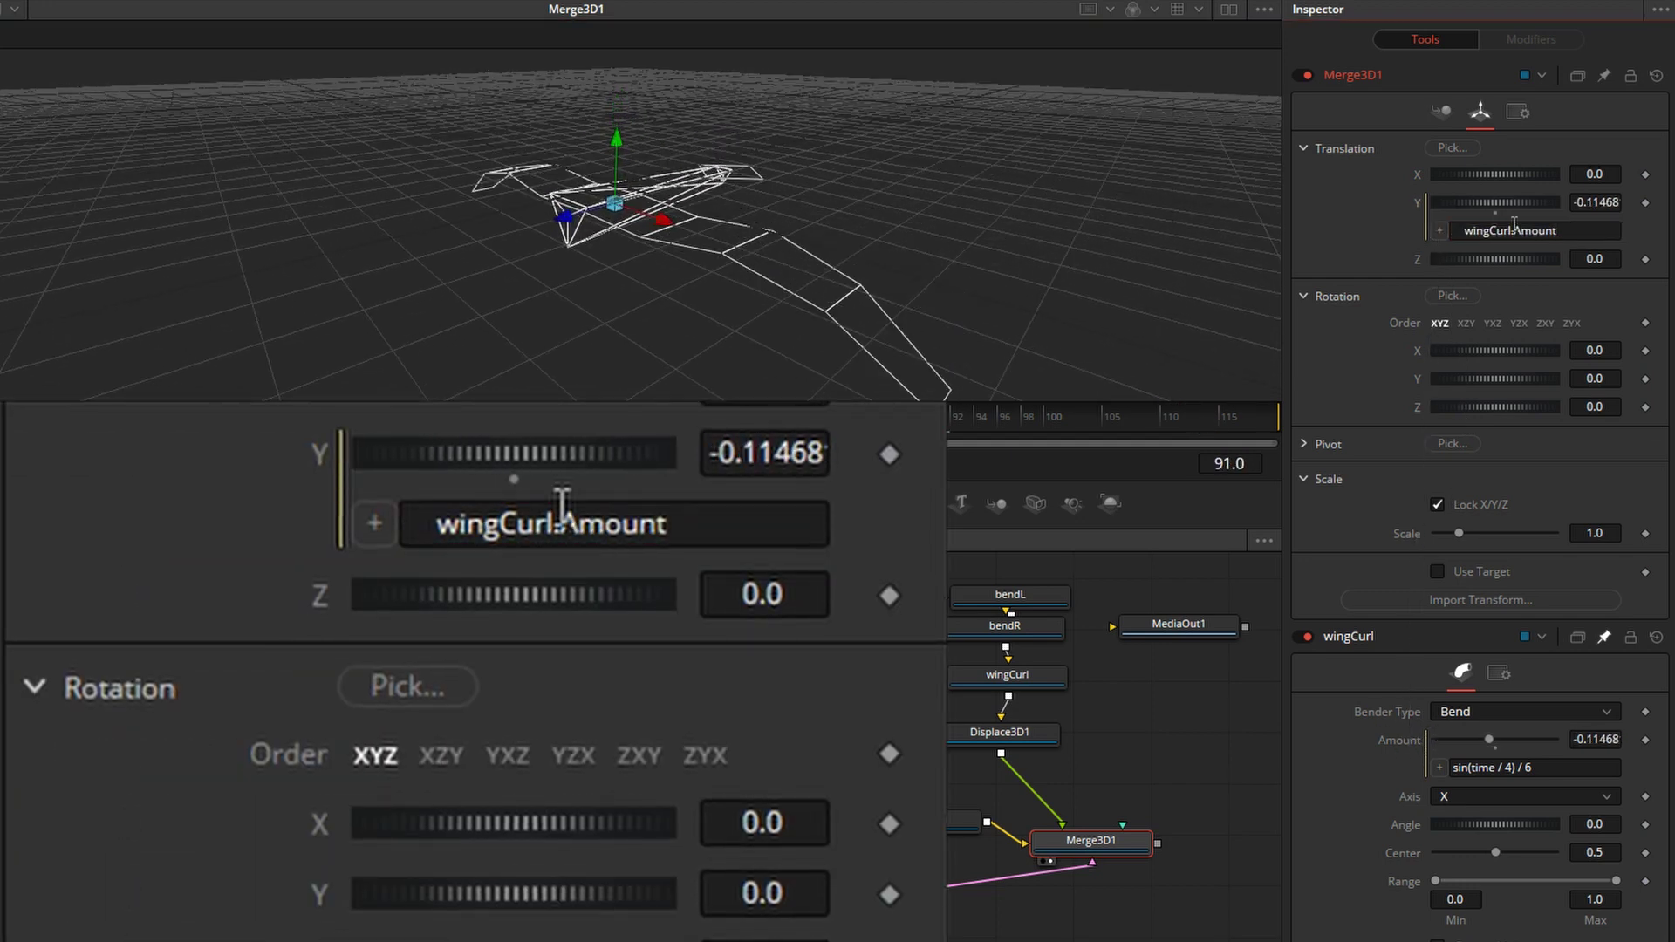
# Invert and halve Merge3D1's Y Translation expression so that it reads - wingCurl.Amount /2
pyautogui.click(1463, 231)
pyautogui.write('-')
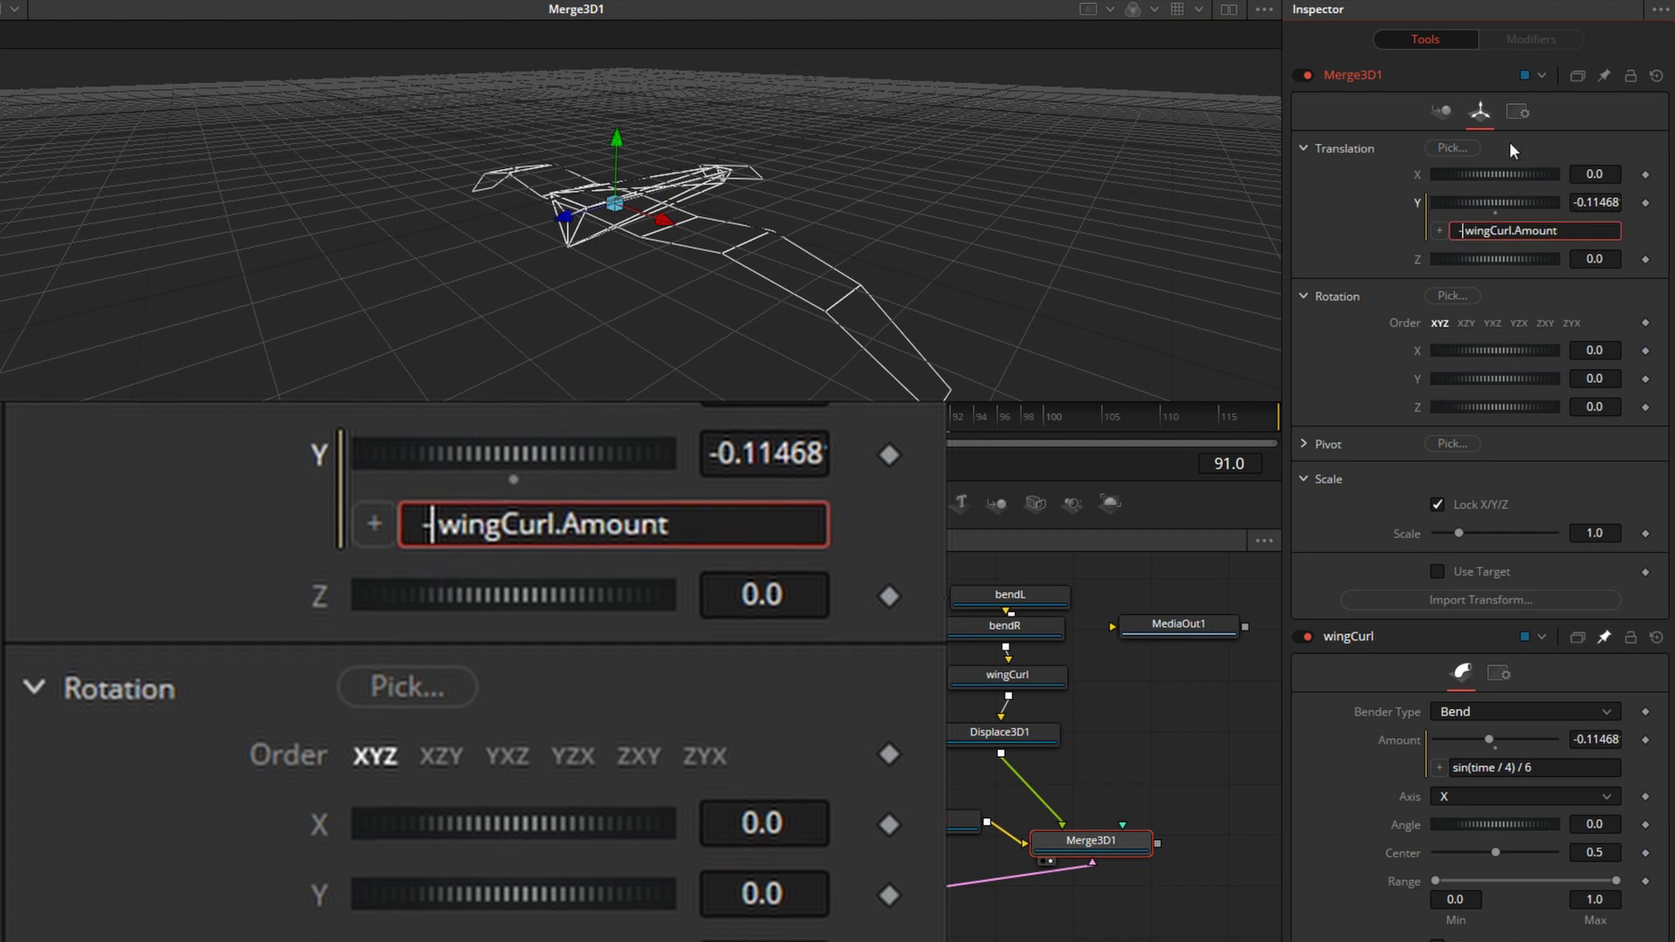
pyautogui.press('Return')
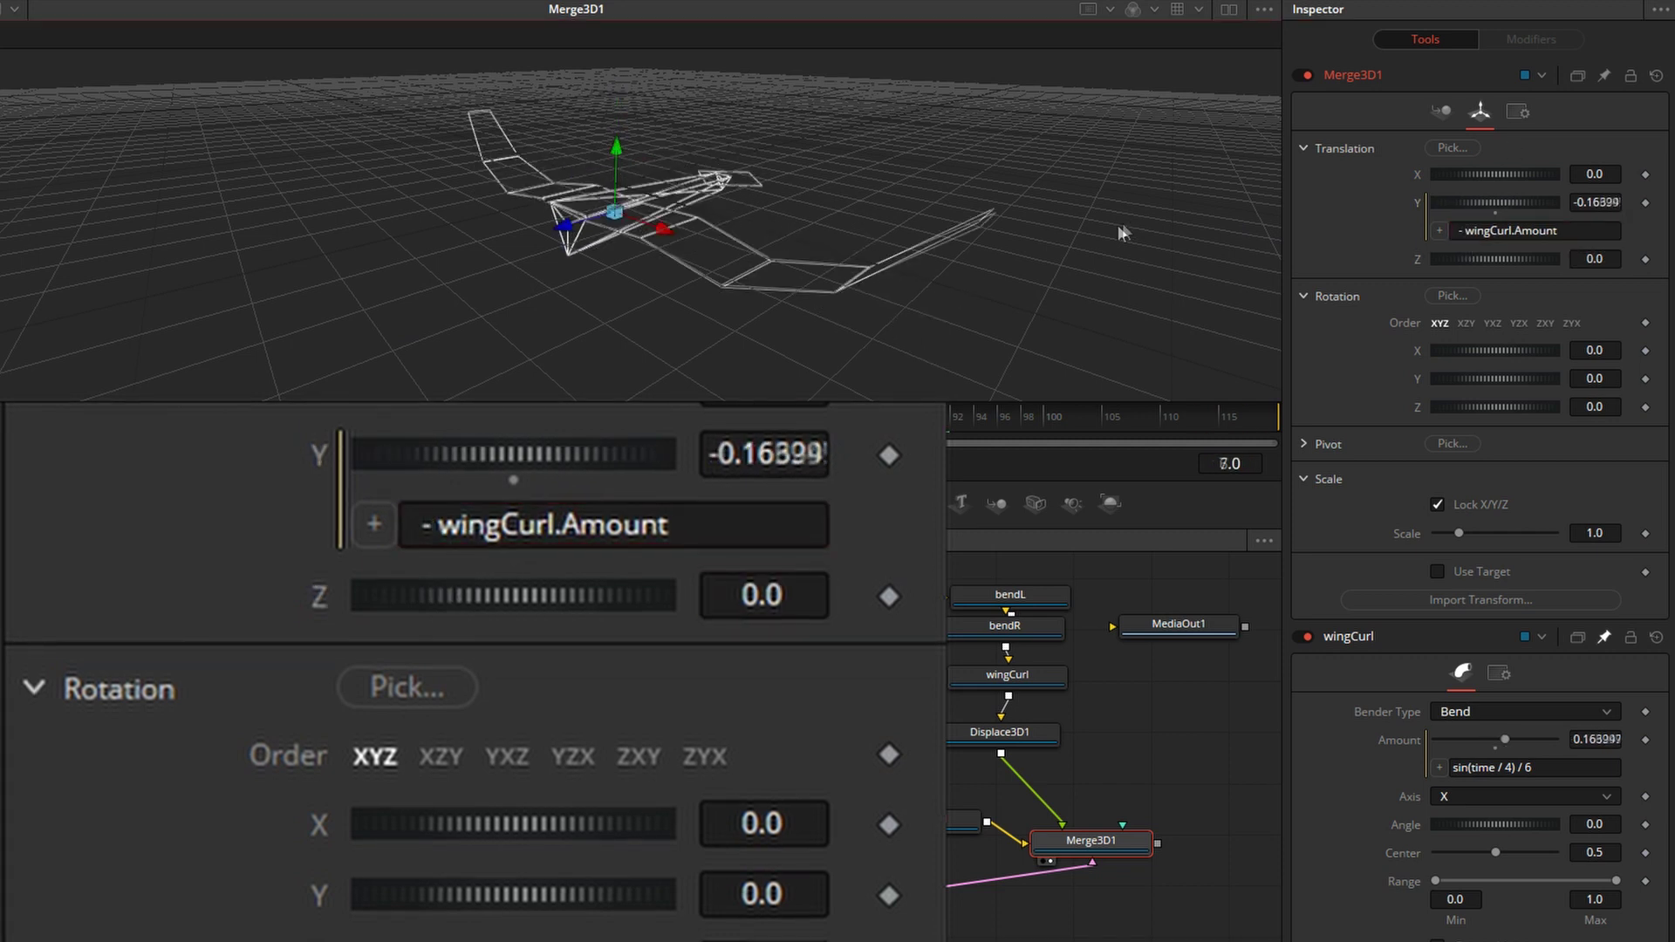
pyautogui.click(1610, 232)
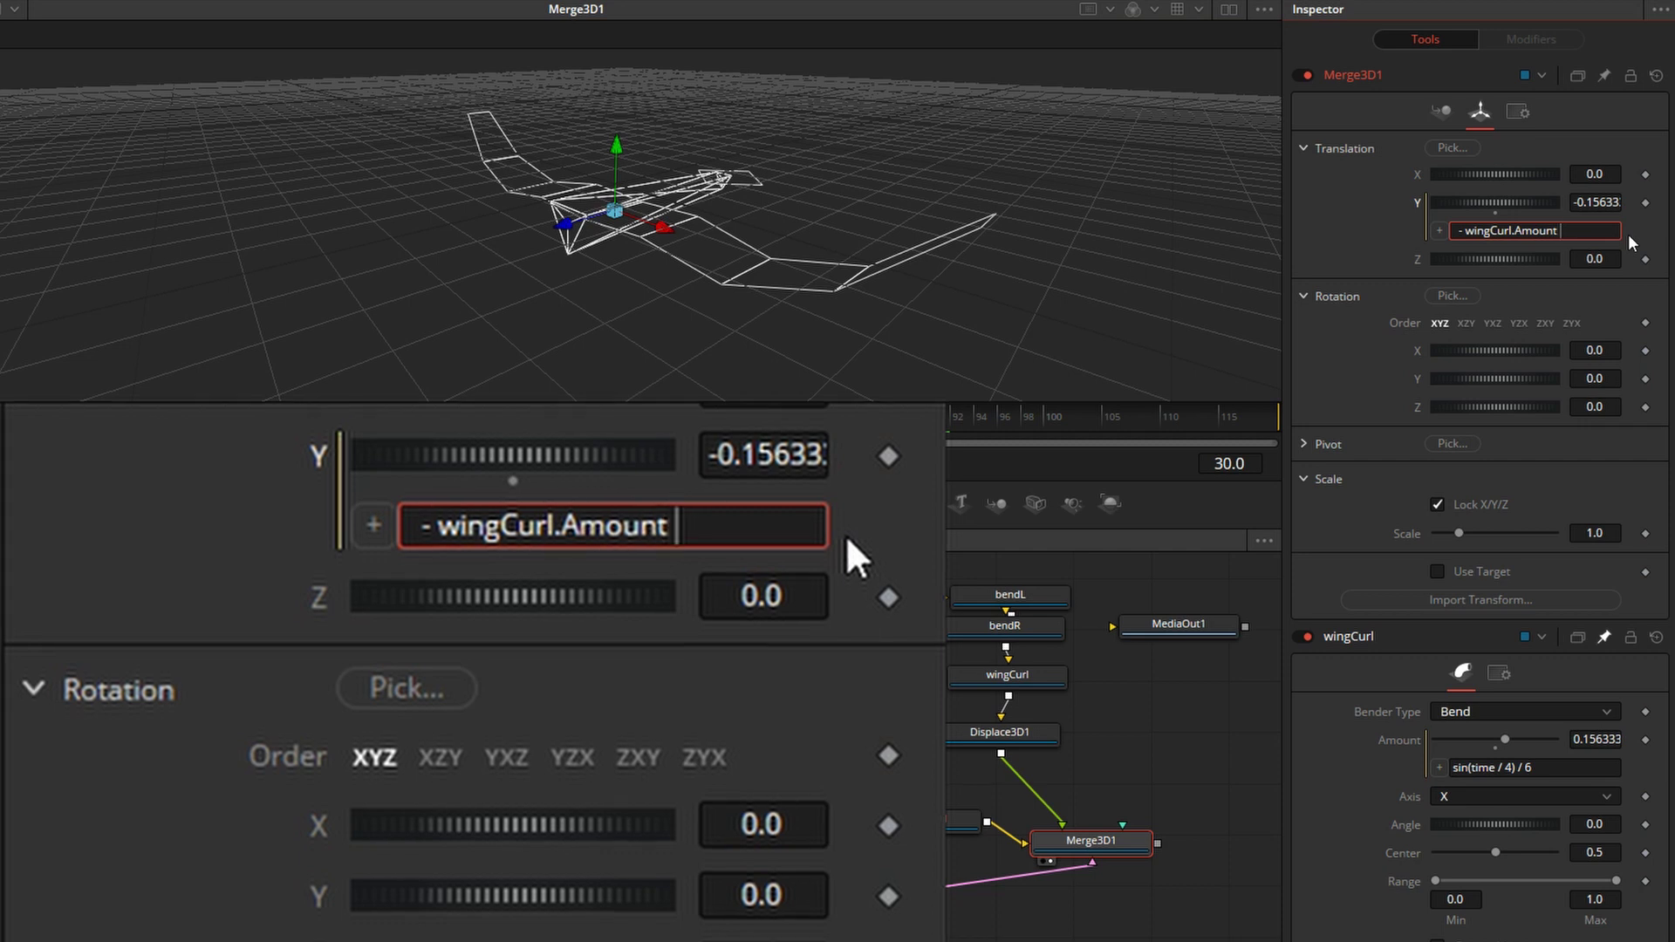
pyautogui.write('/2')
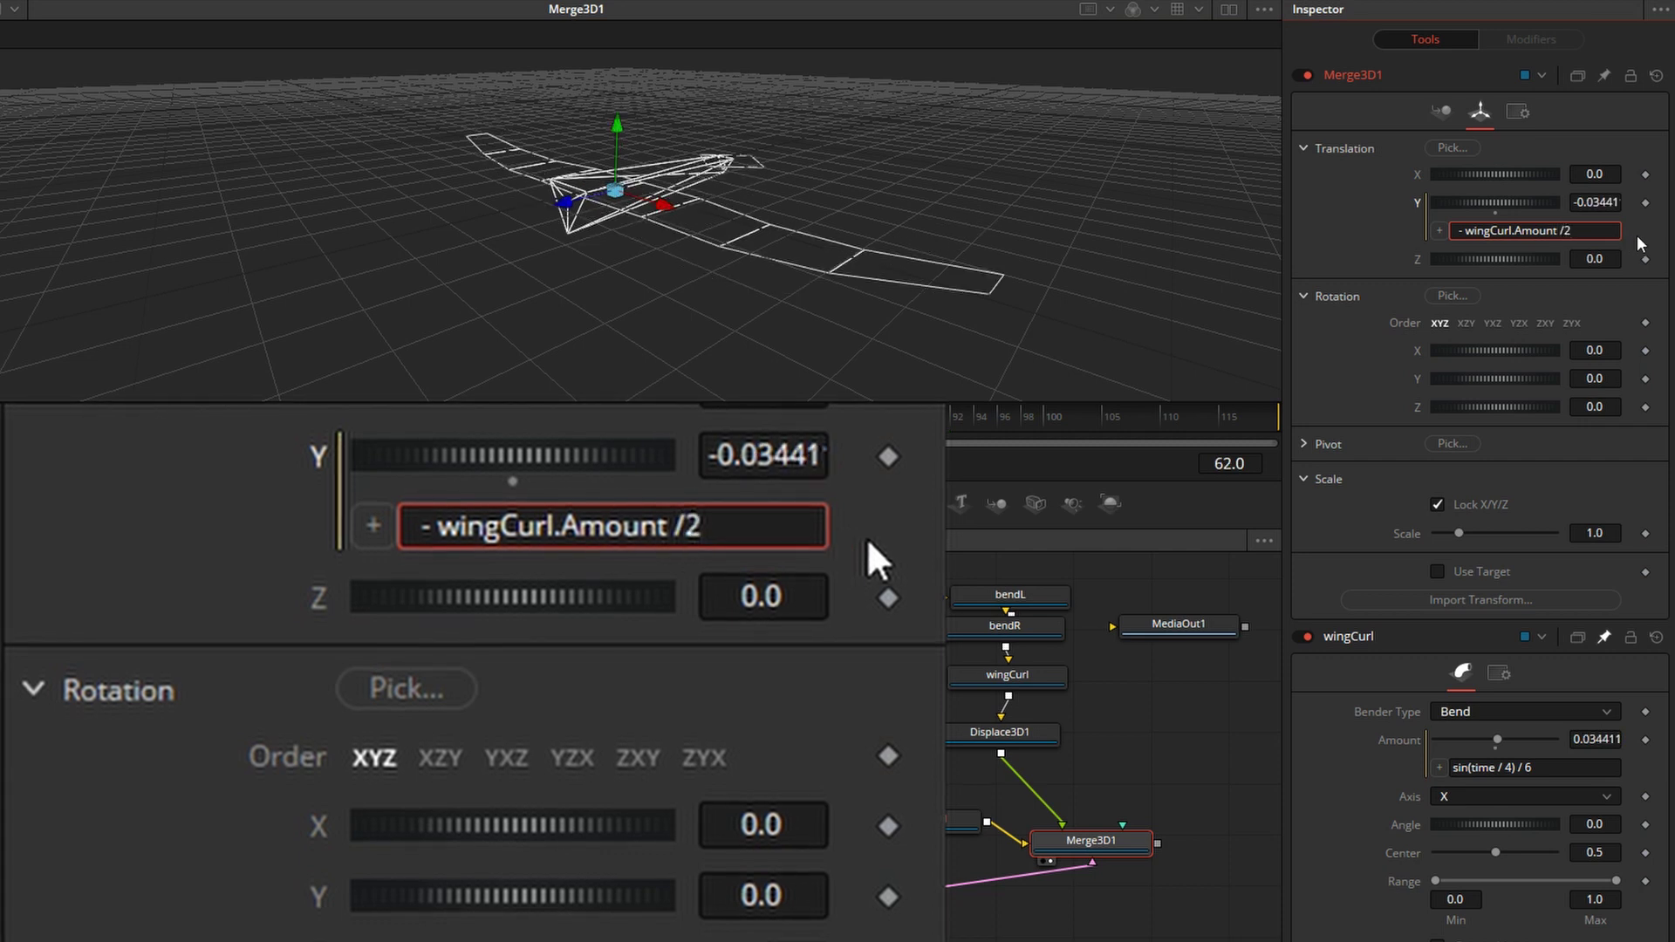
pyautogui.press('Return')
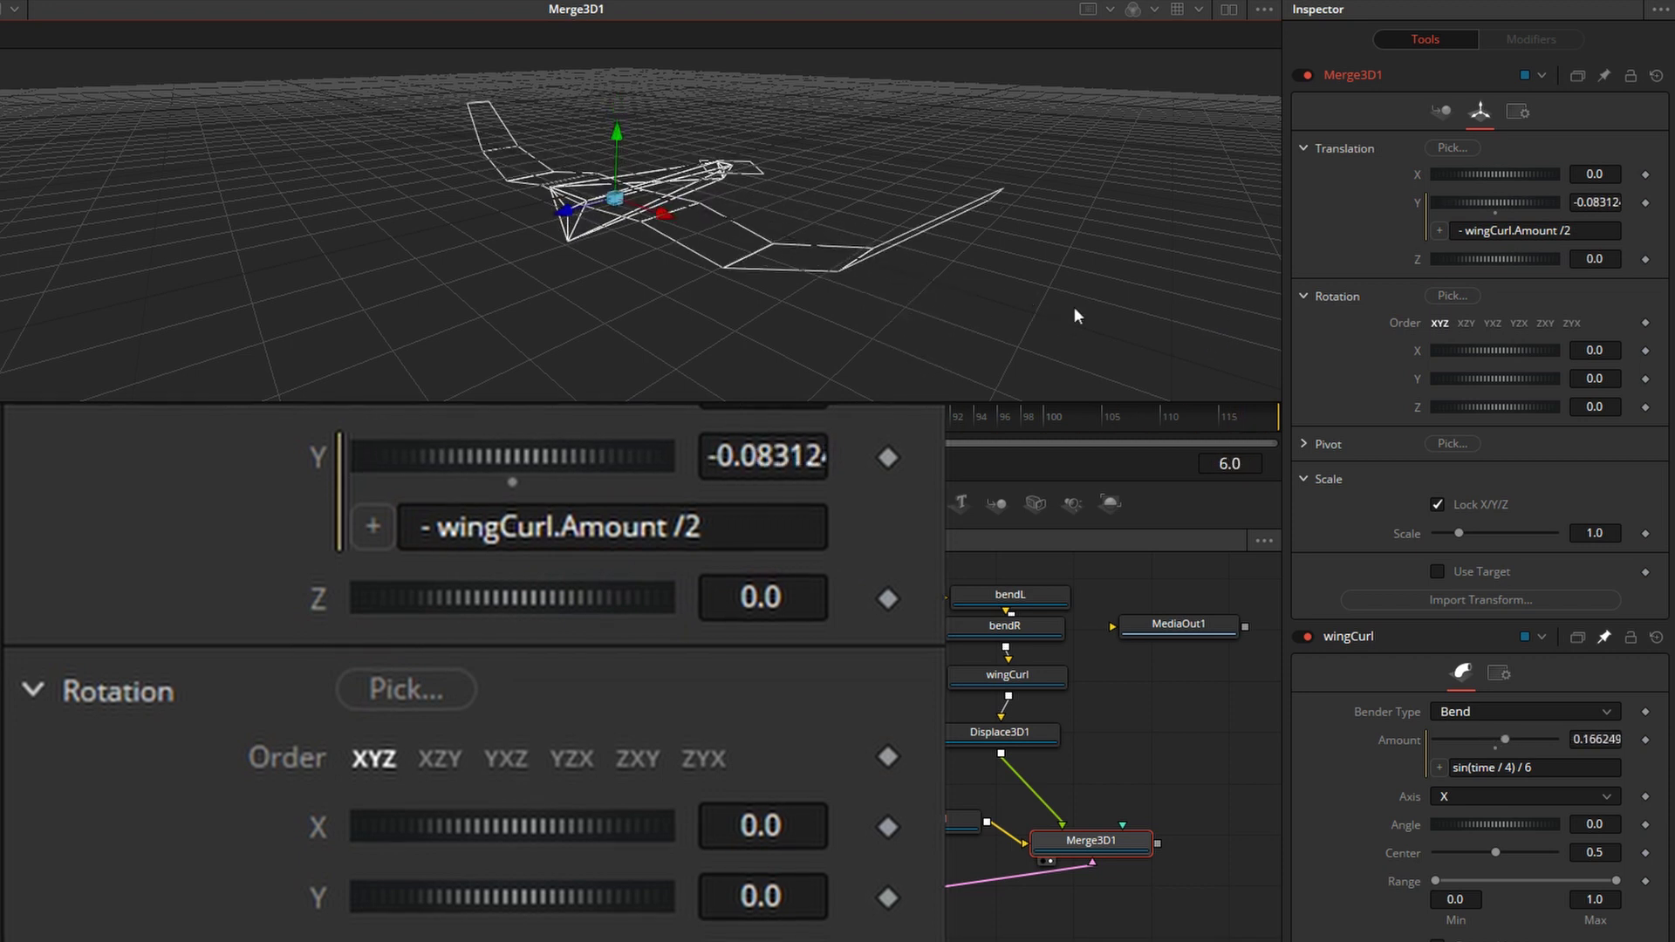
# Add the expression wingCurl.Amount * 10 to Merge3D1's X Rotation and preview the body's tilt
pyautogui.keyDown('alt'); pyautogui.moveTo(1057, 279); pyautogui.dragTo(831, 224, button='middle'); pyautogui.keyUp('alt')
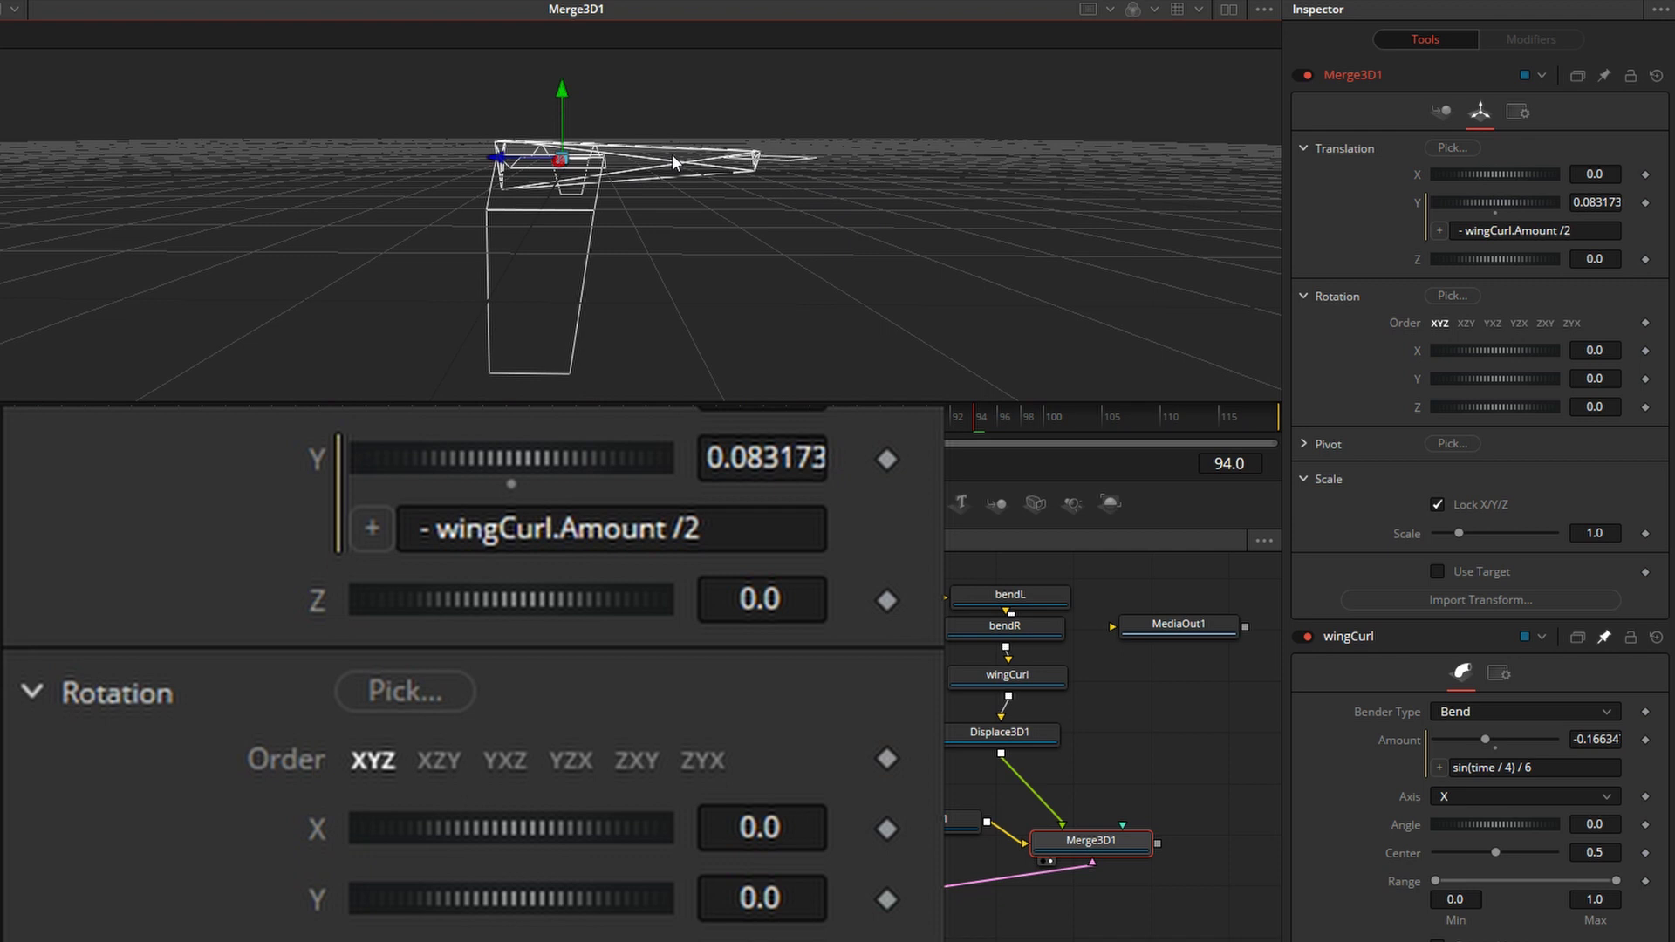
pyautogui.rightClick(1416, 351)
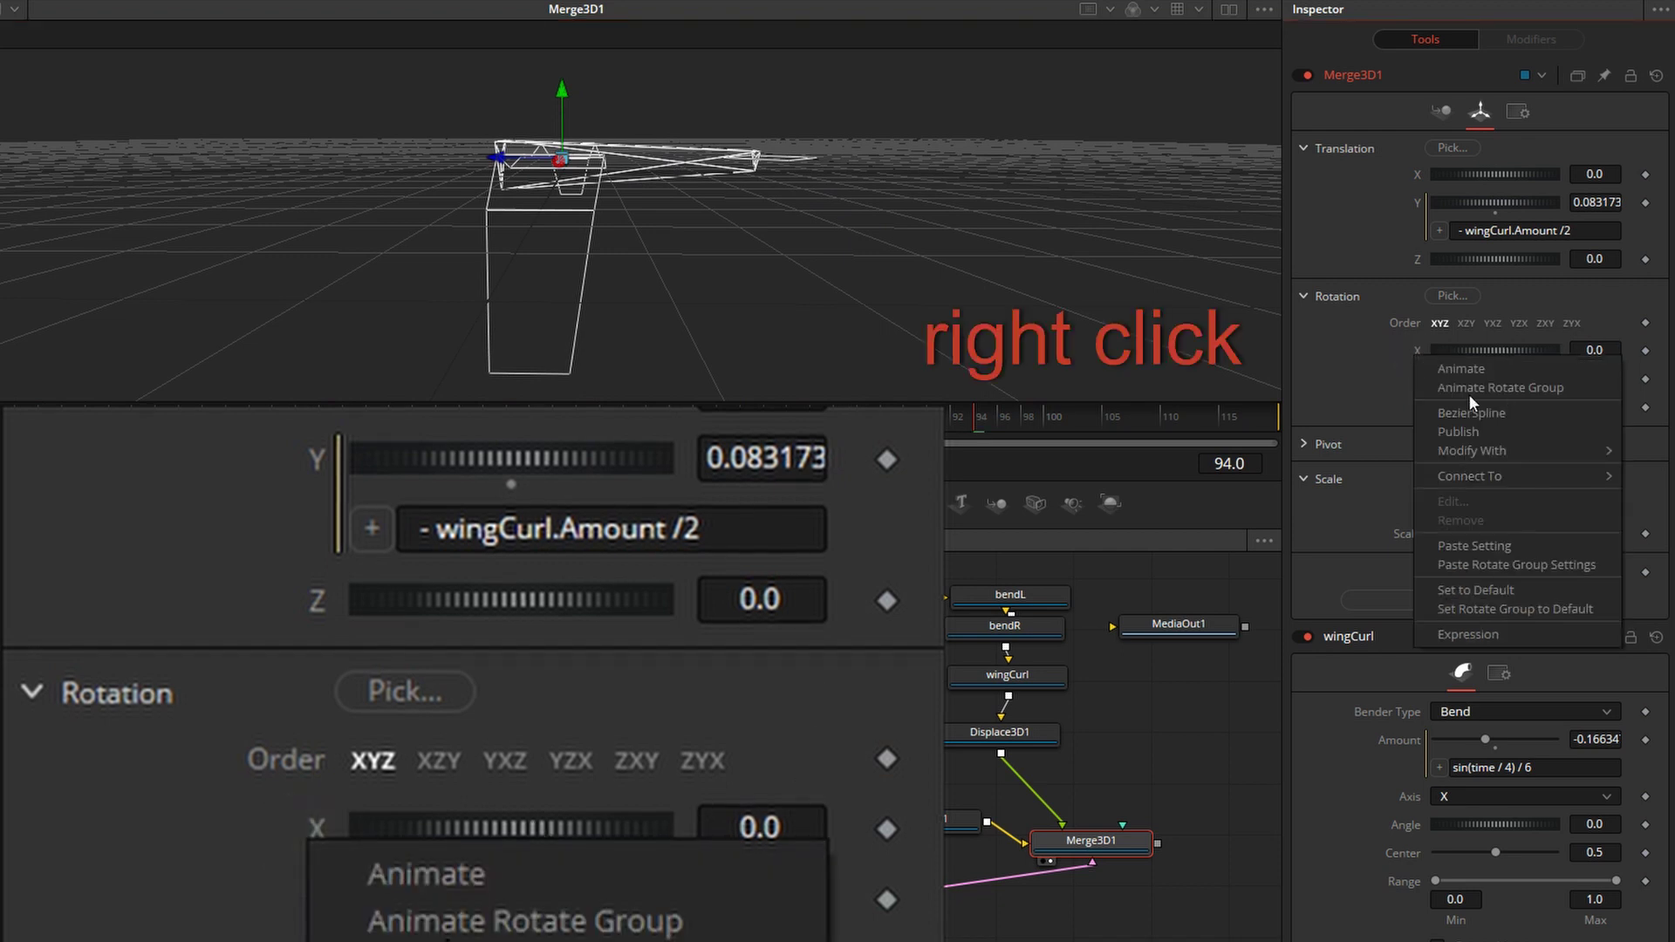
pyautogui.click(1464, 633)
pyautogui.moveTo(1440, 378); pyautogui.dragTo(1433, 767)
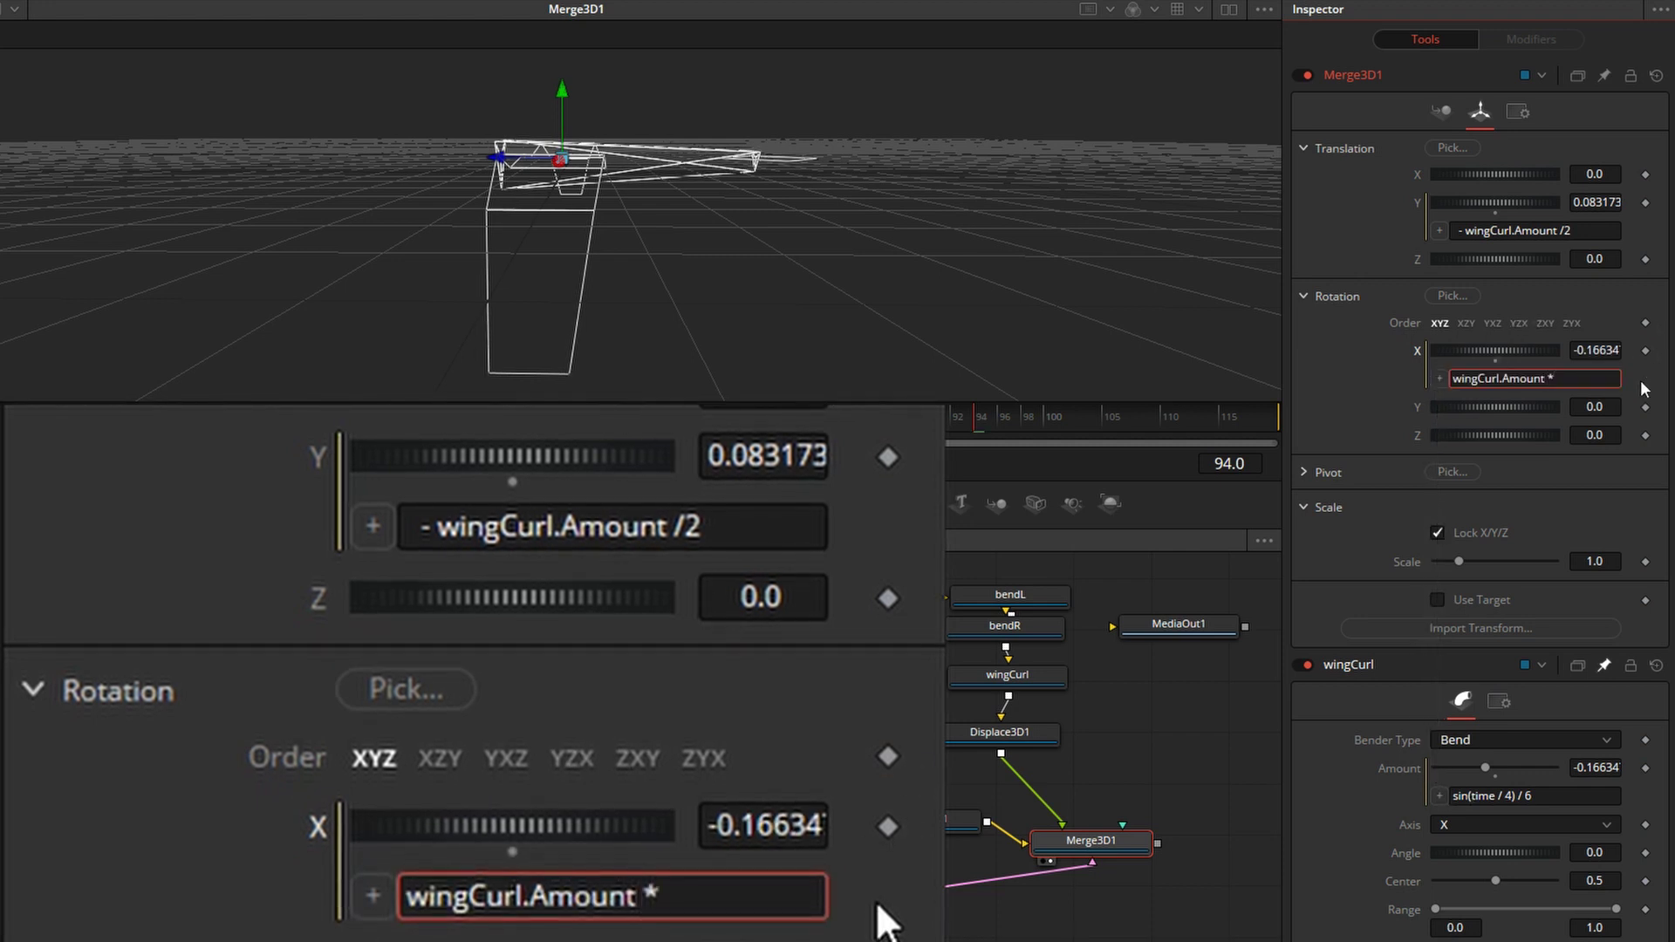
pyautogui.write('* 10')
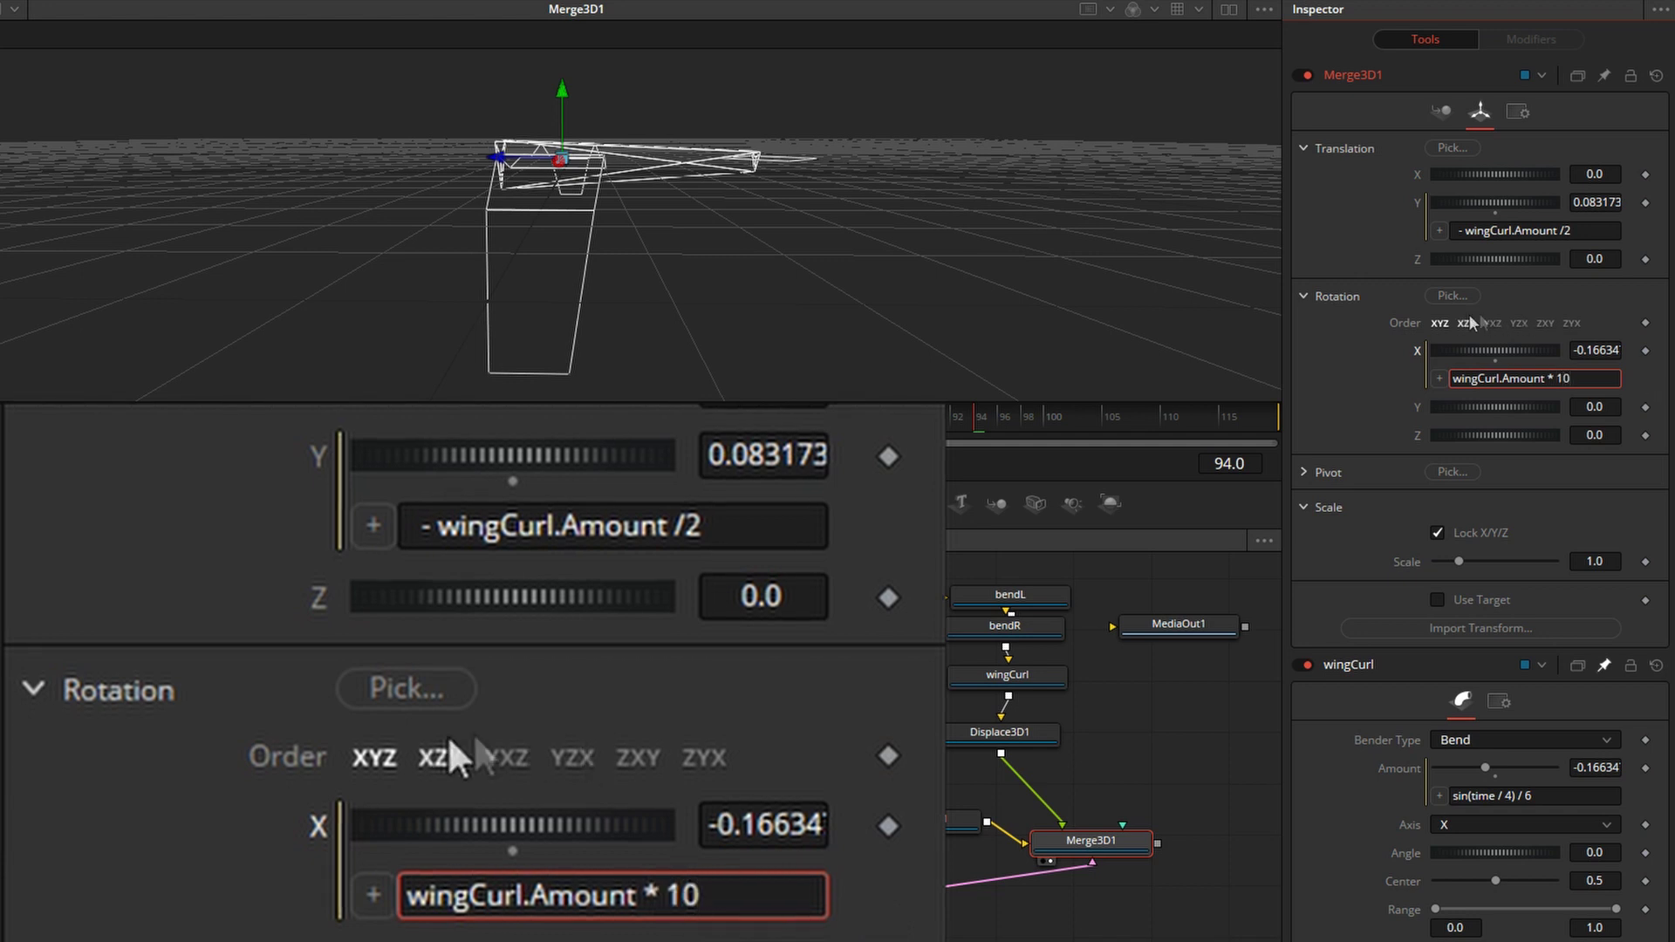
pyautogui.press('Return')
pyautogui.press('space')
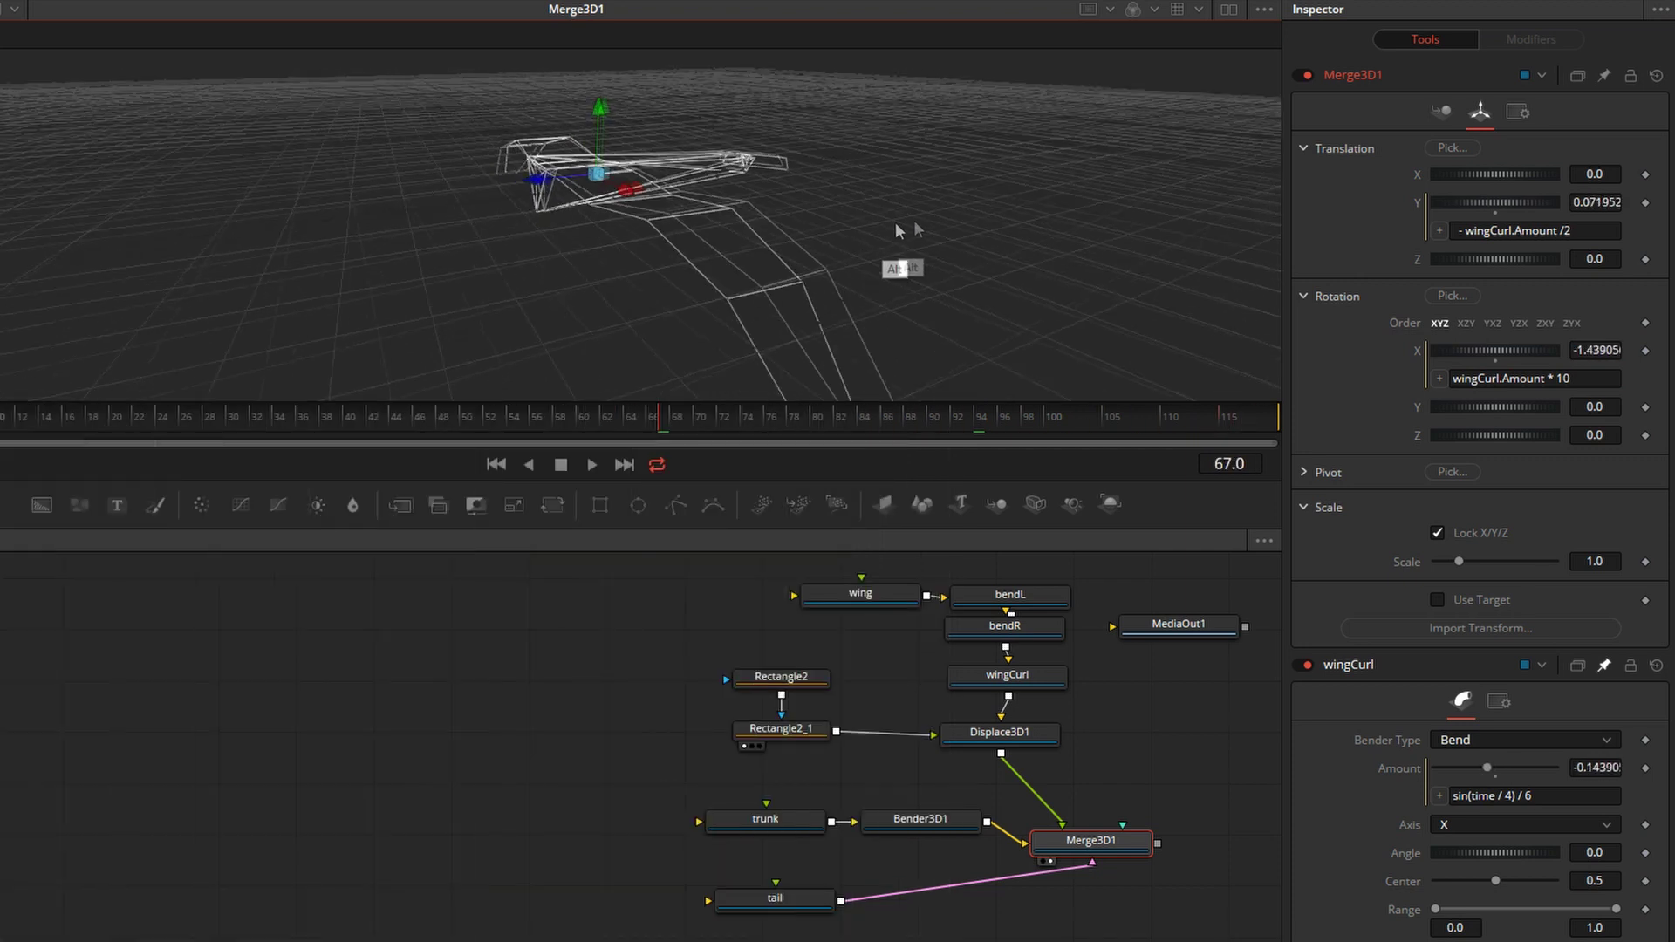
# Set the wing plane's Subdivisions Width to 6 and play back the flapping
pyautogui.keyDown('alt'); pyautogui.moveTo(899, 262); pyautogui.dragTo(790, 162, button='middle'); pyautogui.keyUp('alt')
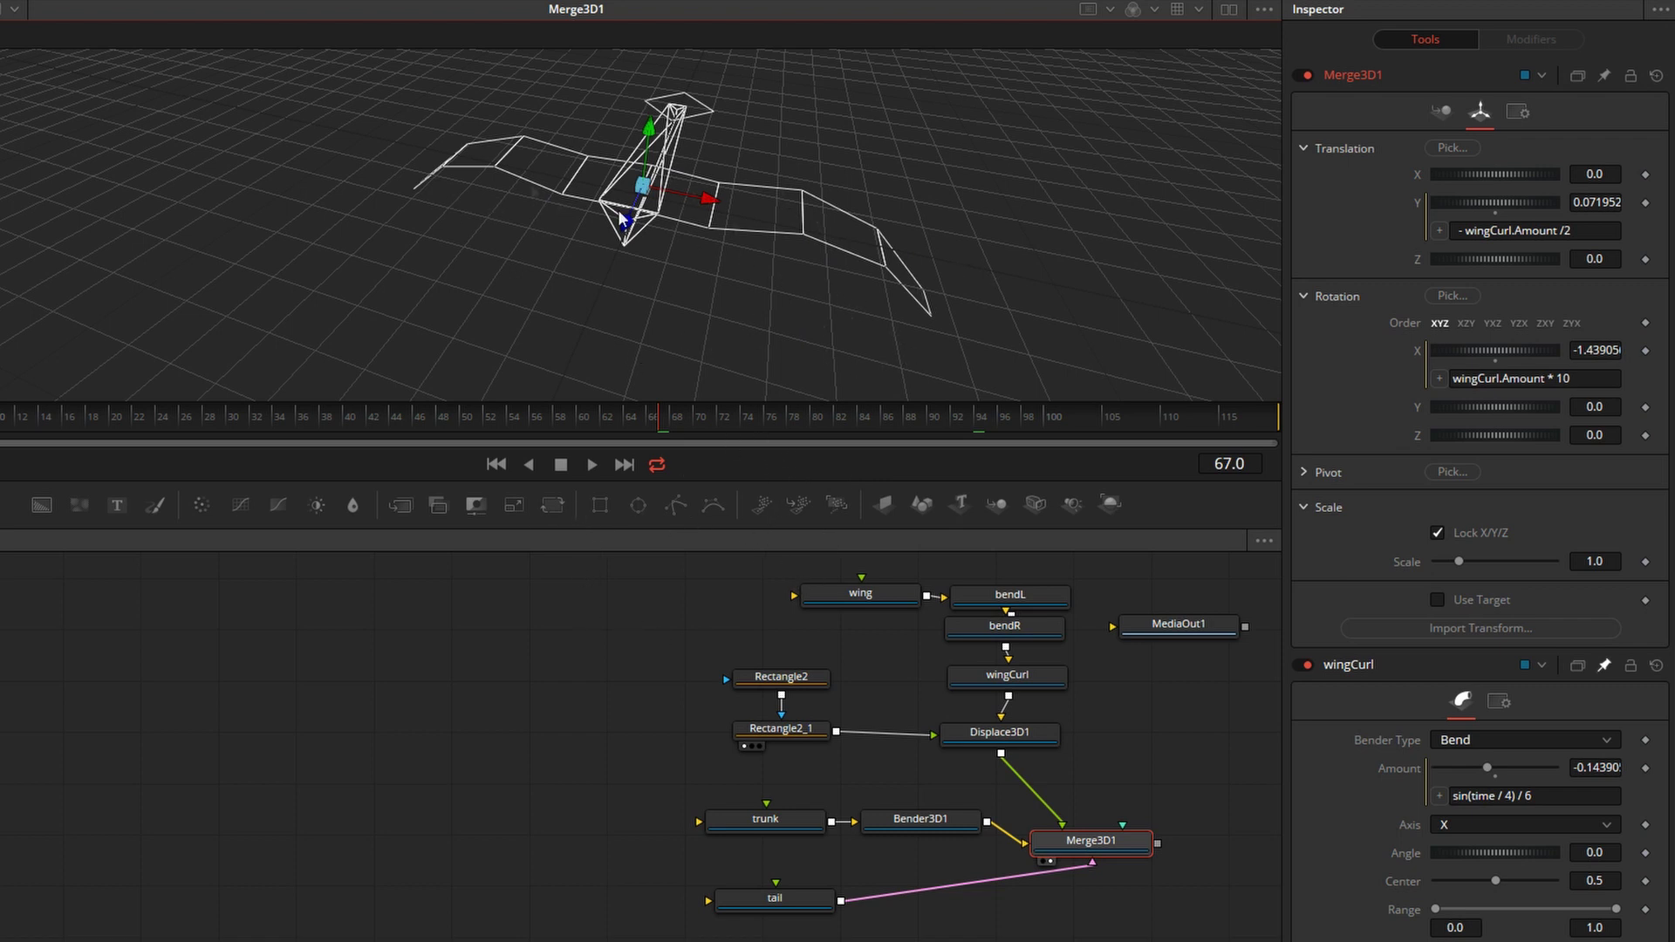
pyautogui.click(858, 600)
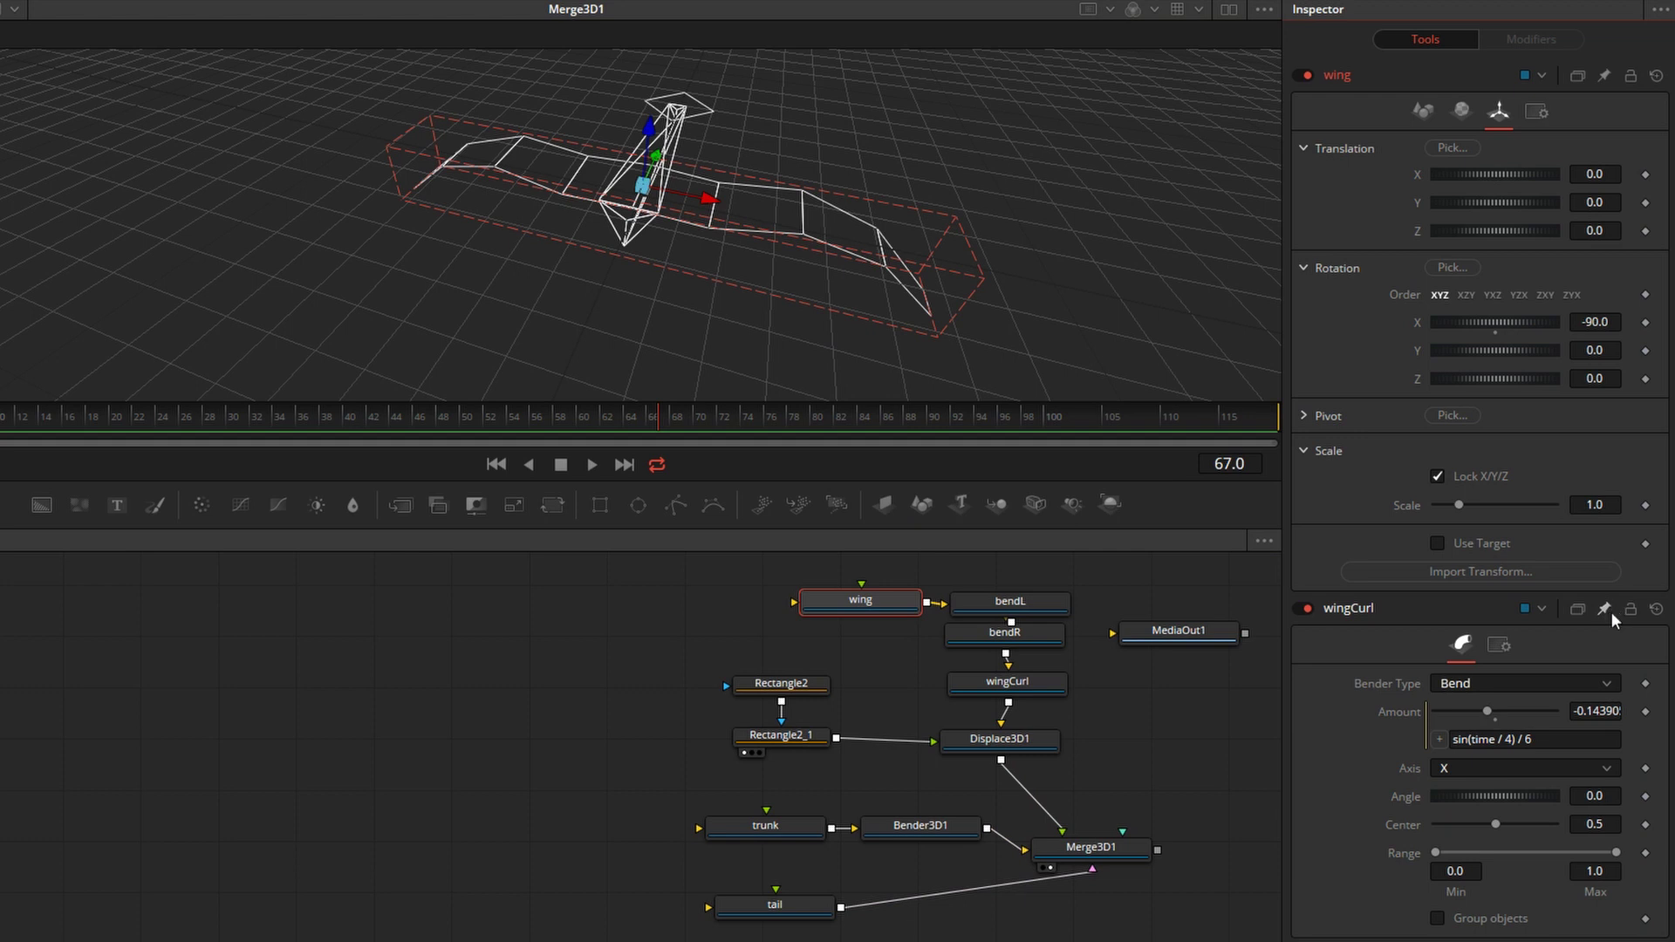
pyautogui.click(863, 603)
pyautogui.click(1423, 111)
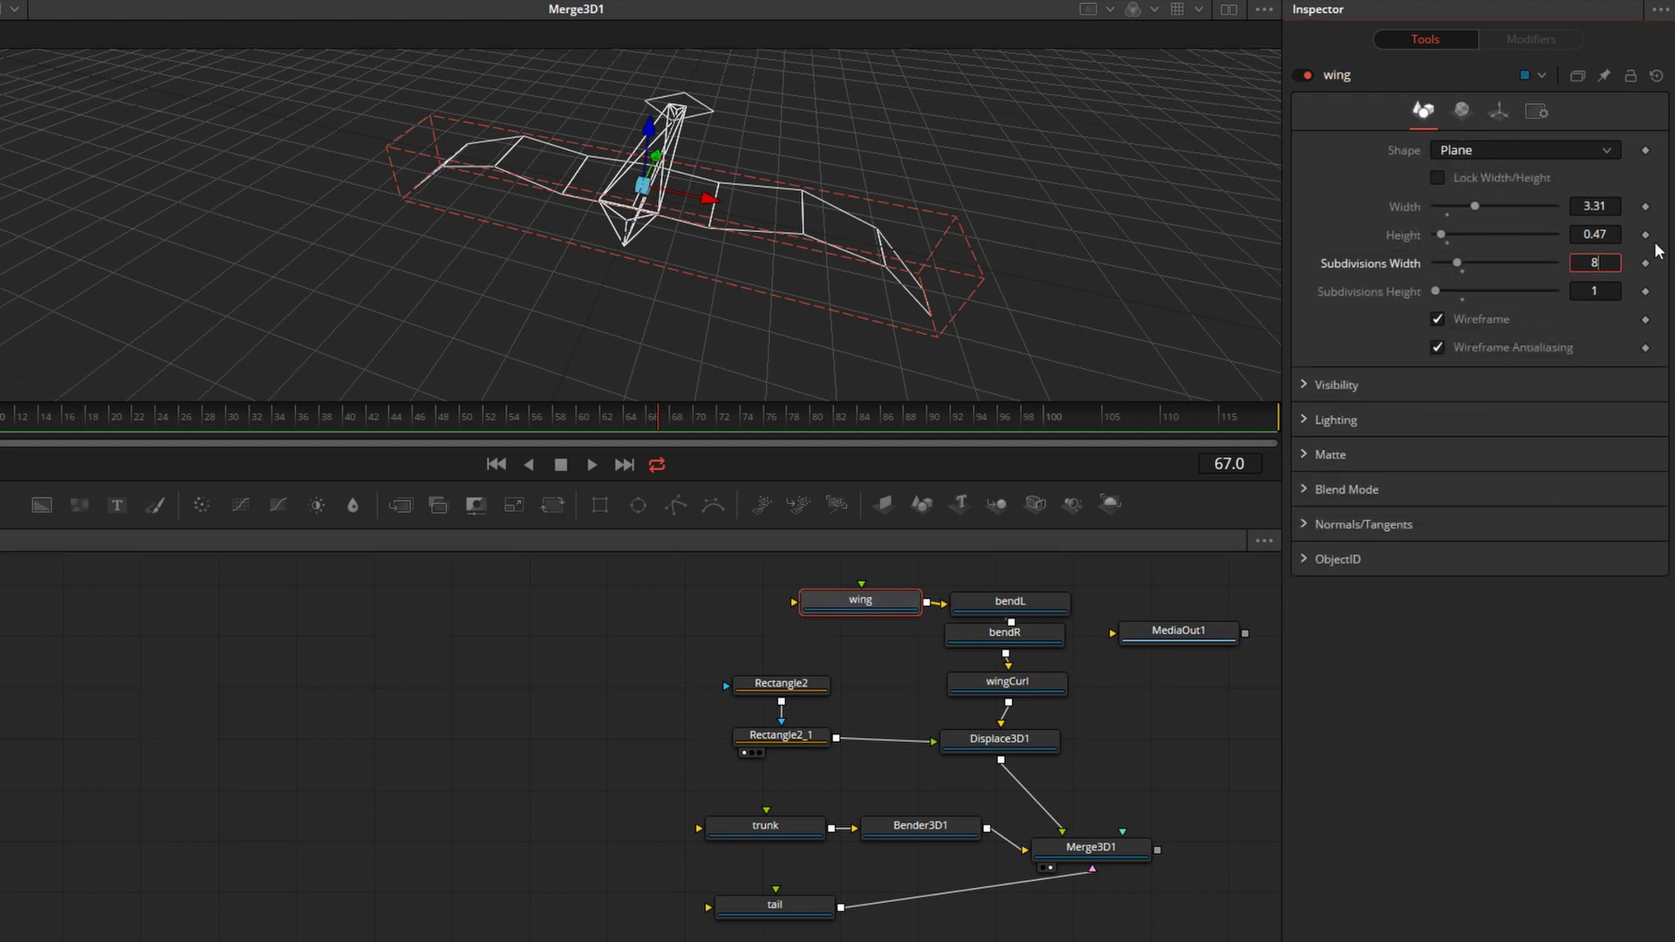
pyautogui.press('Tab')
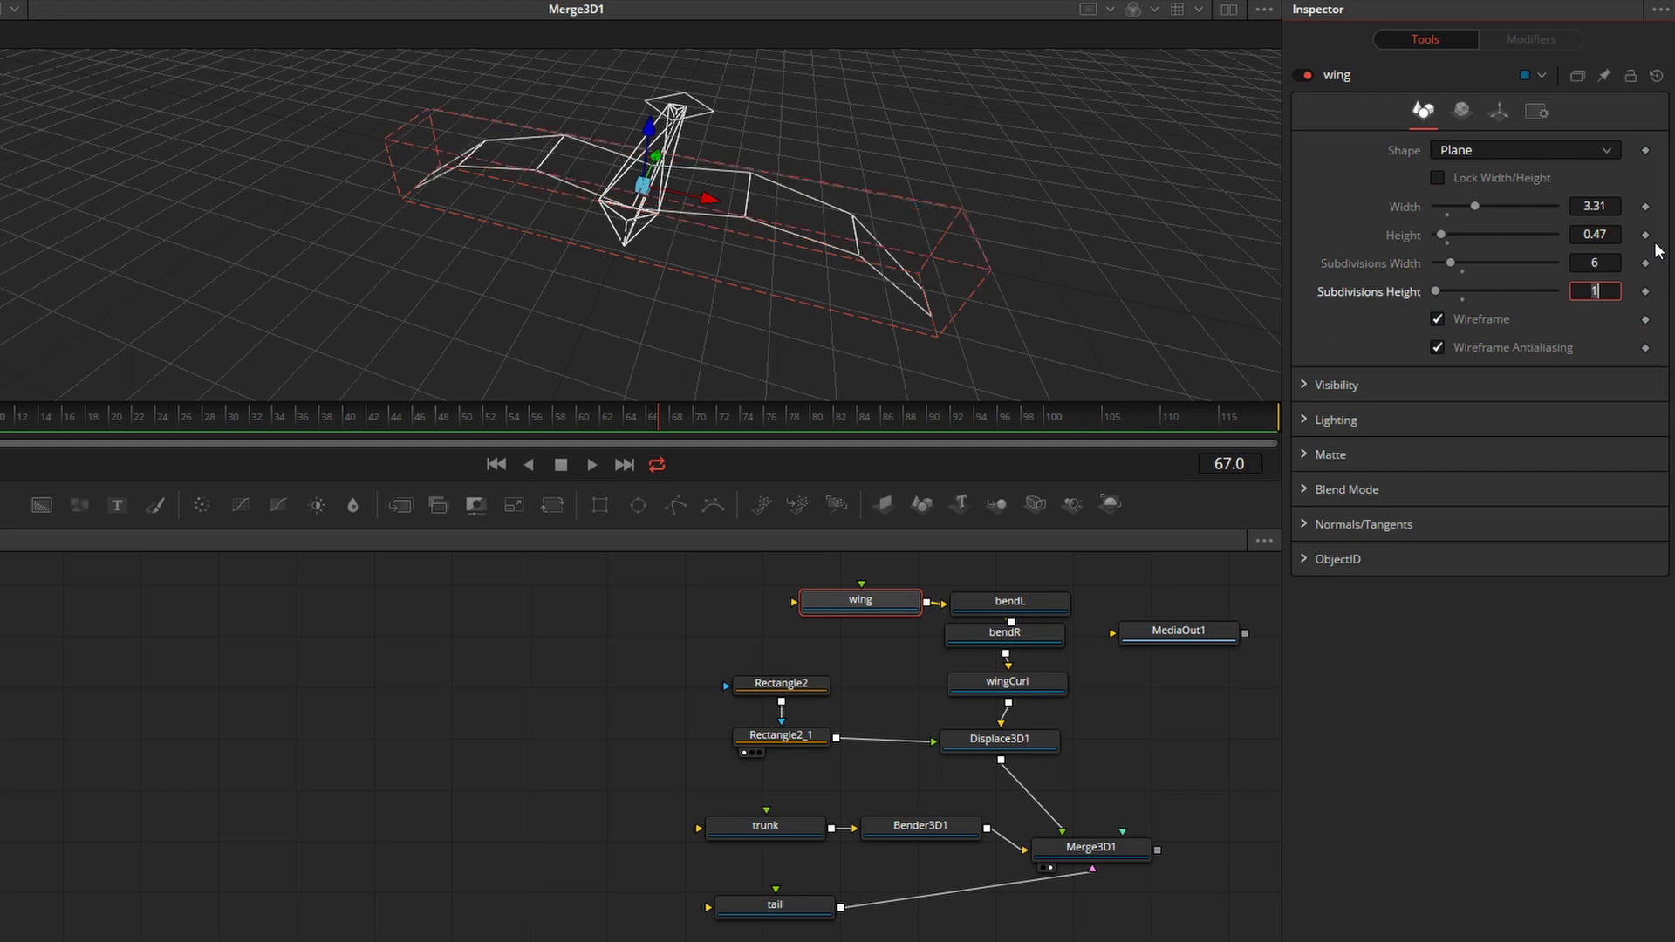
pyautogui.click(1170, 285)
pyautogui.press('space')
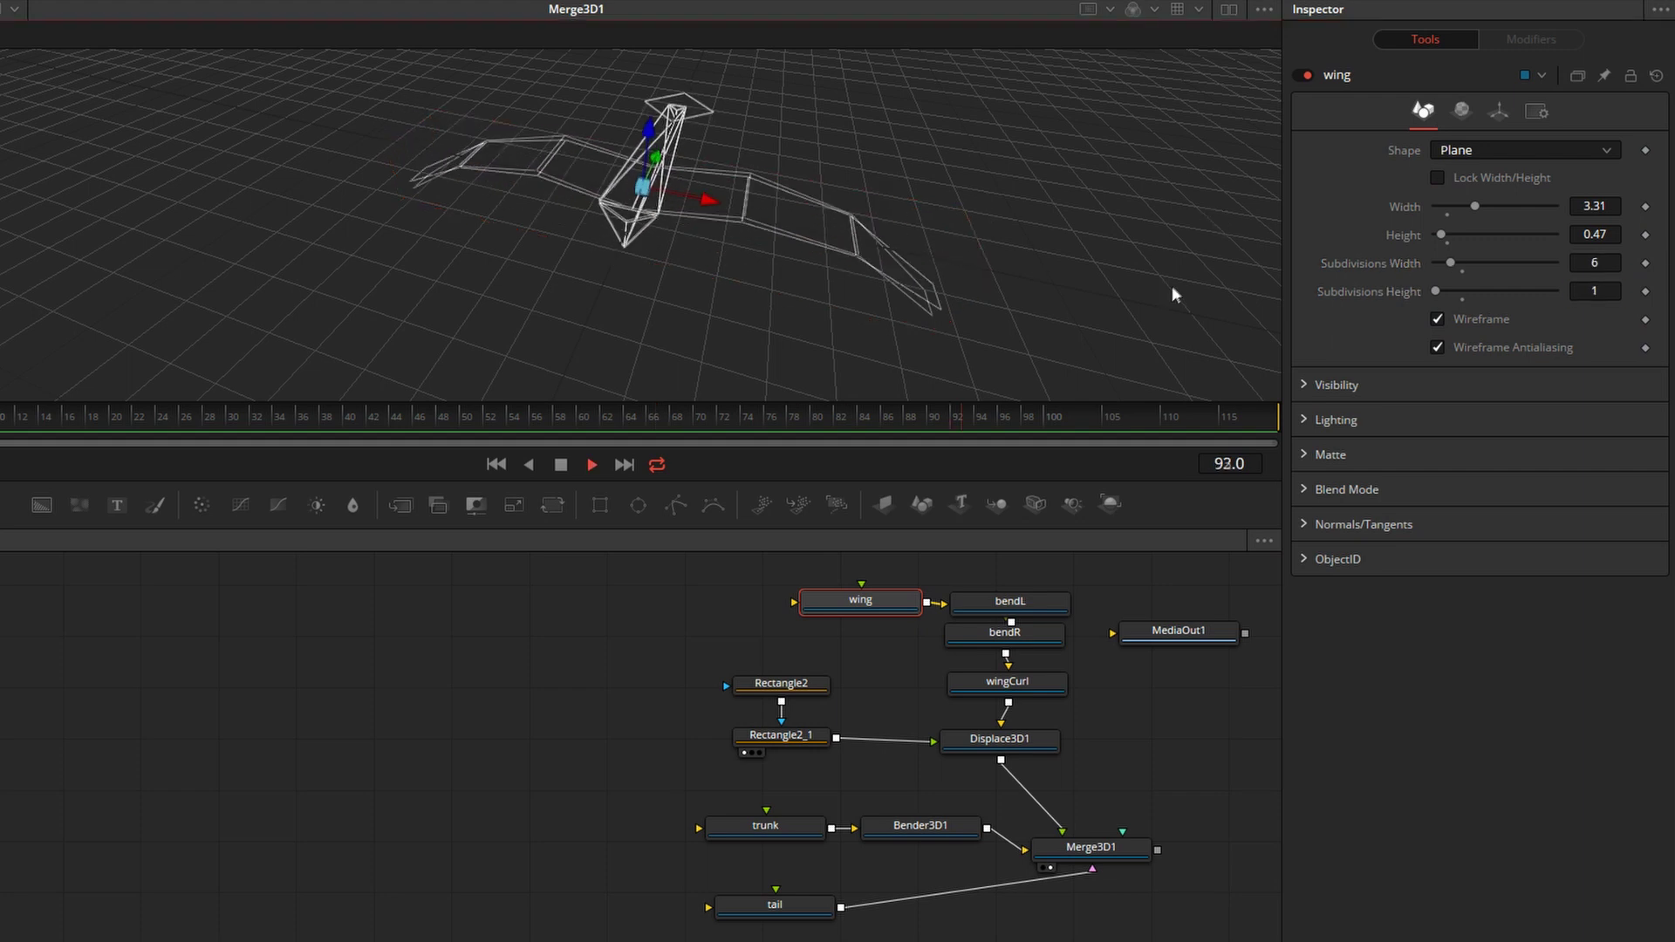
# Hide the 3D viewer's grid and preview the flapping bird from a distance
pyautogui.keyDown('alt'); pyautogui.moveTo(1174, 284); pyautogui.dragTo(772, 244, button='middle'); pyautogui.keyUp('alt')
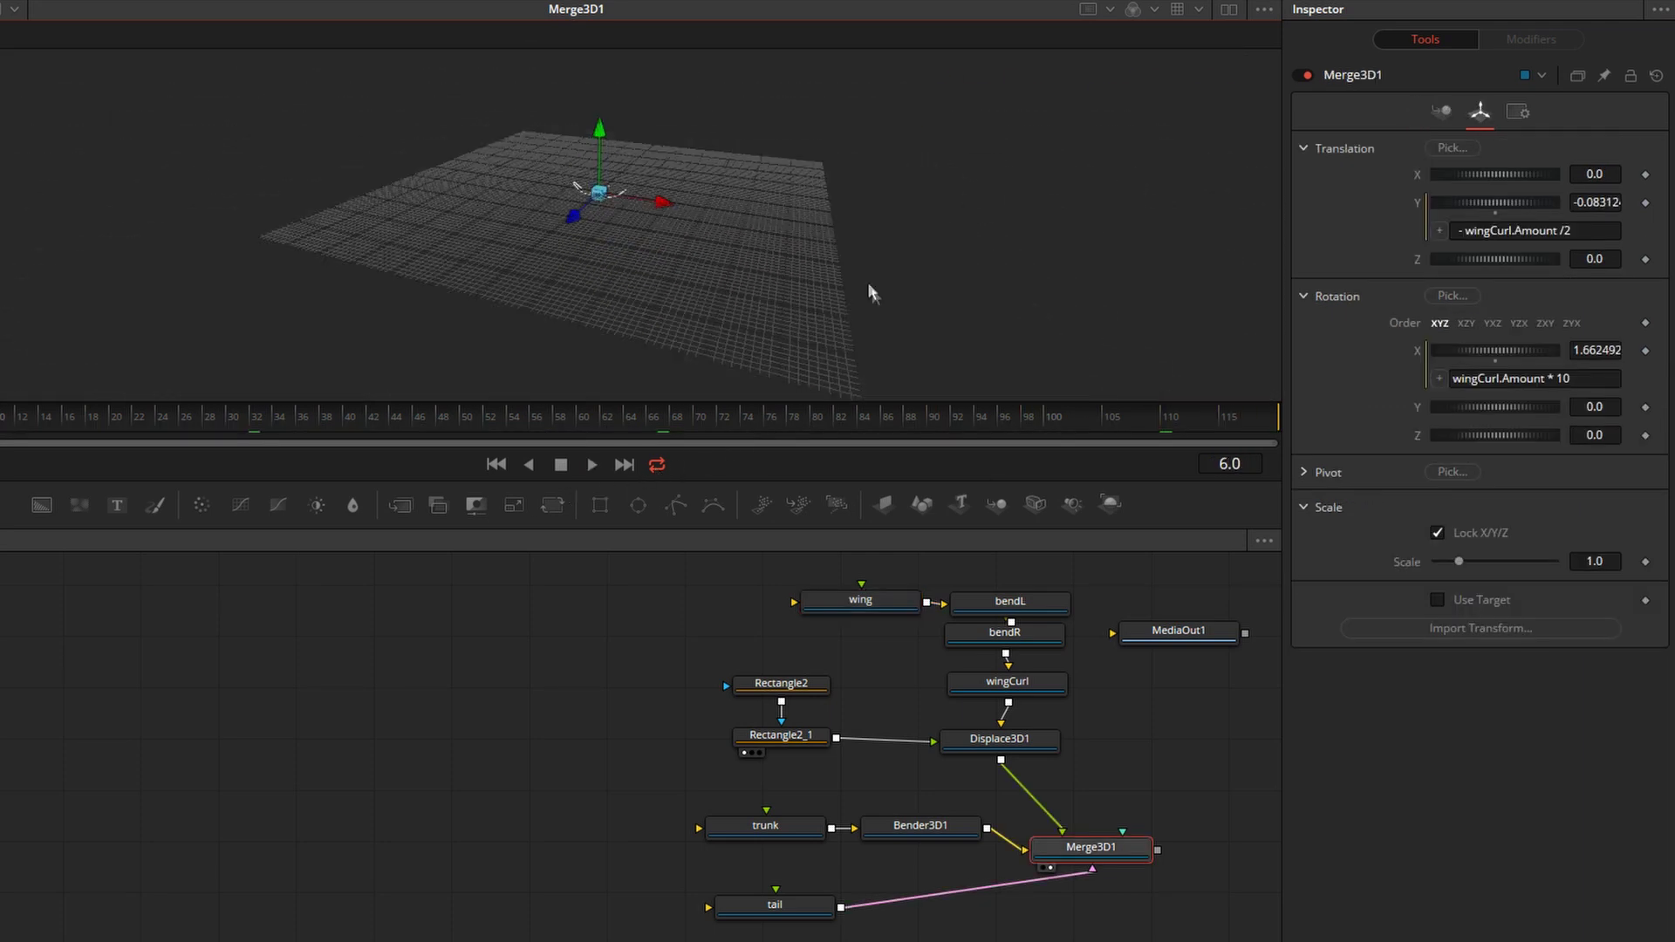
pyautogui.rightClick(988, 204)
pyautogui.moveTo(1028, 278)
pyautogui.click(1255, 417)
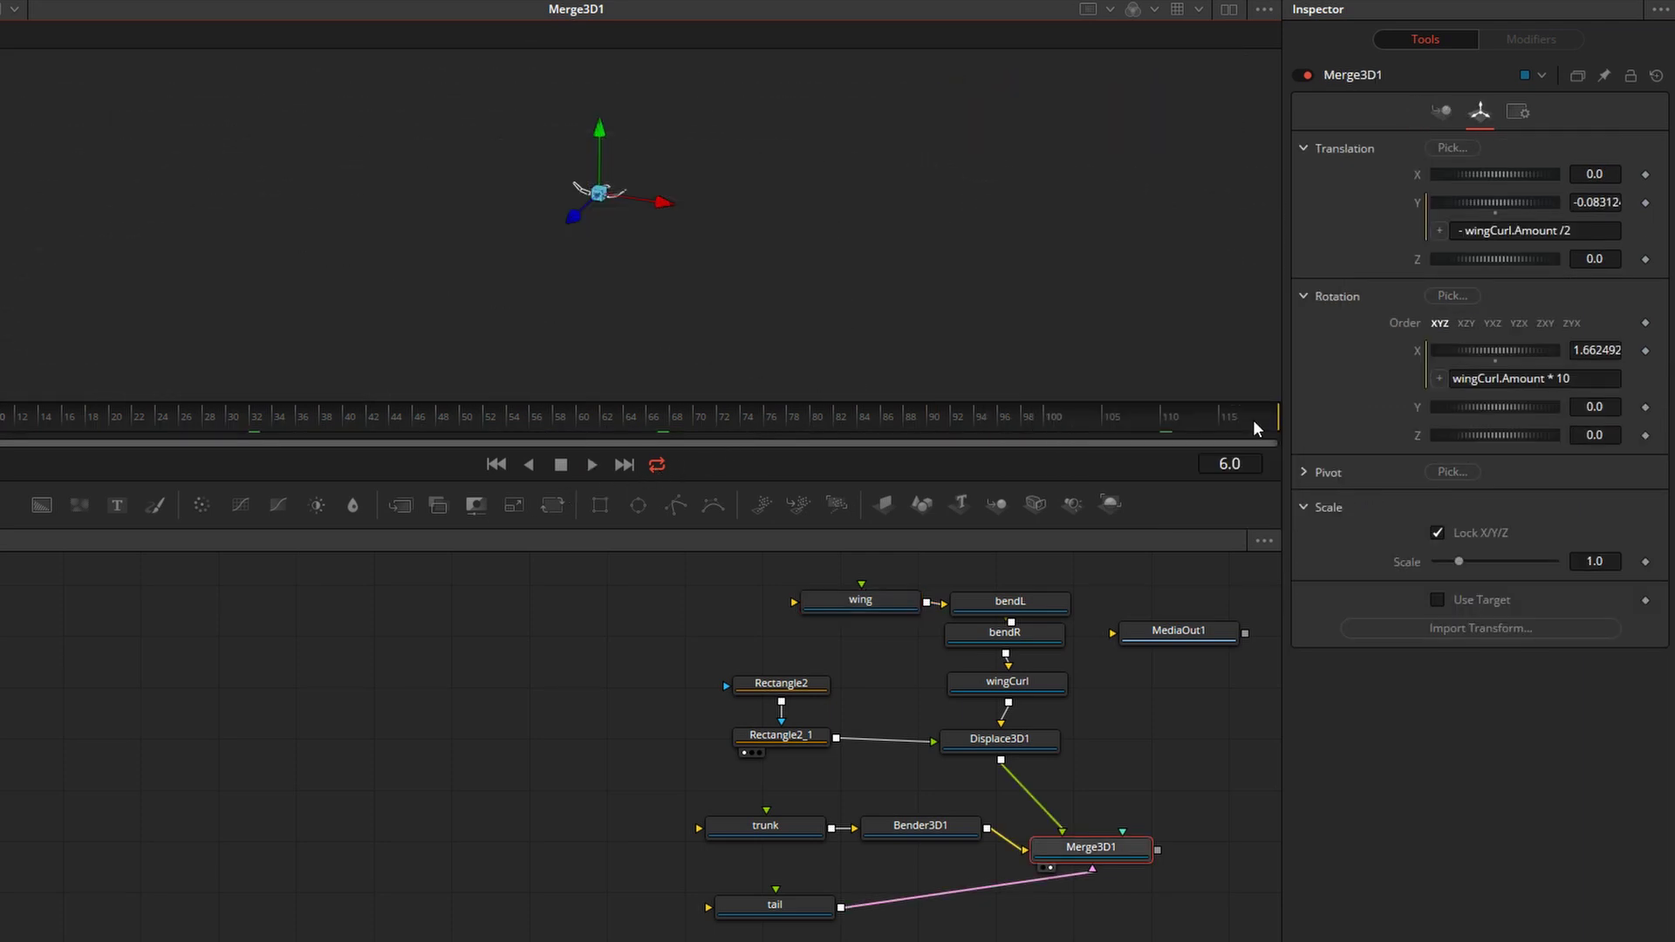
pyautogui.press('space')
pyautogui.press('space')
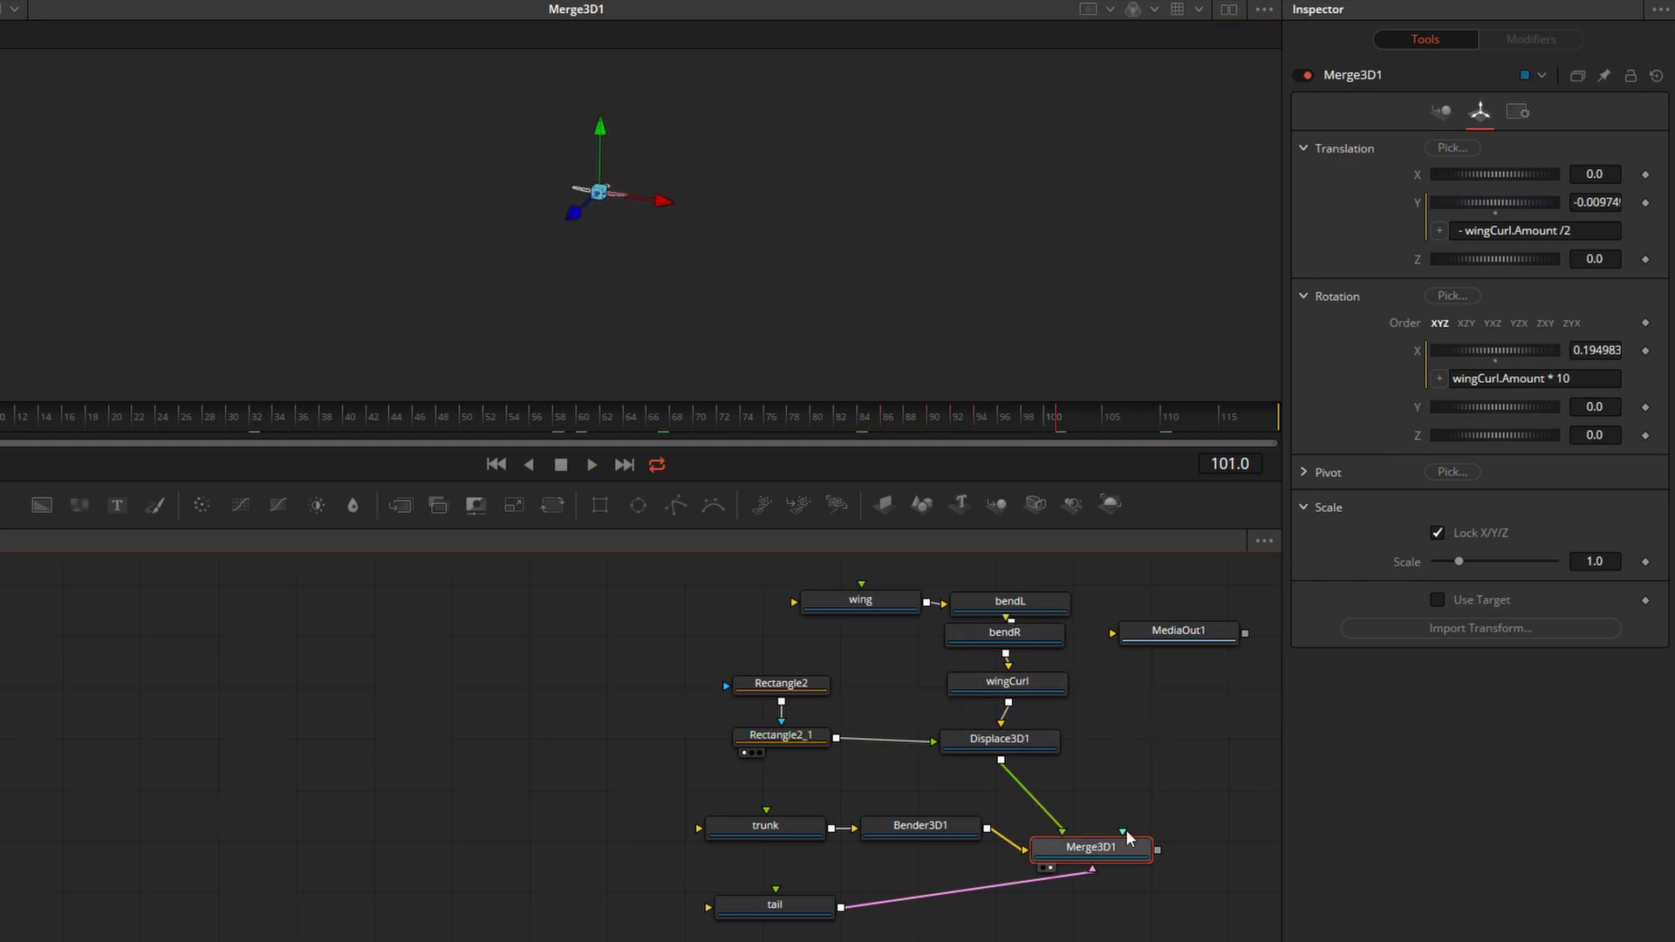
# Add a Renderer3D node, feed Merge3D1 into it and show its output in the viewer
pyautogui.moveTo(1111, 504); pyautogui.dragTo(1215, 798)
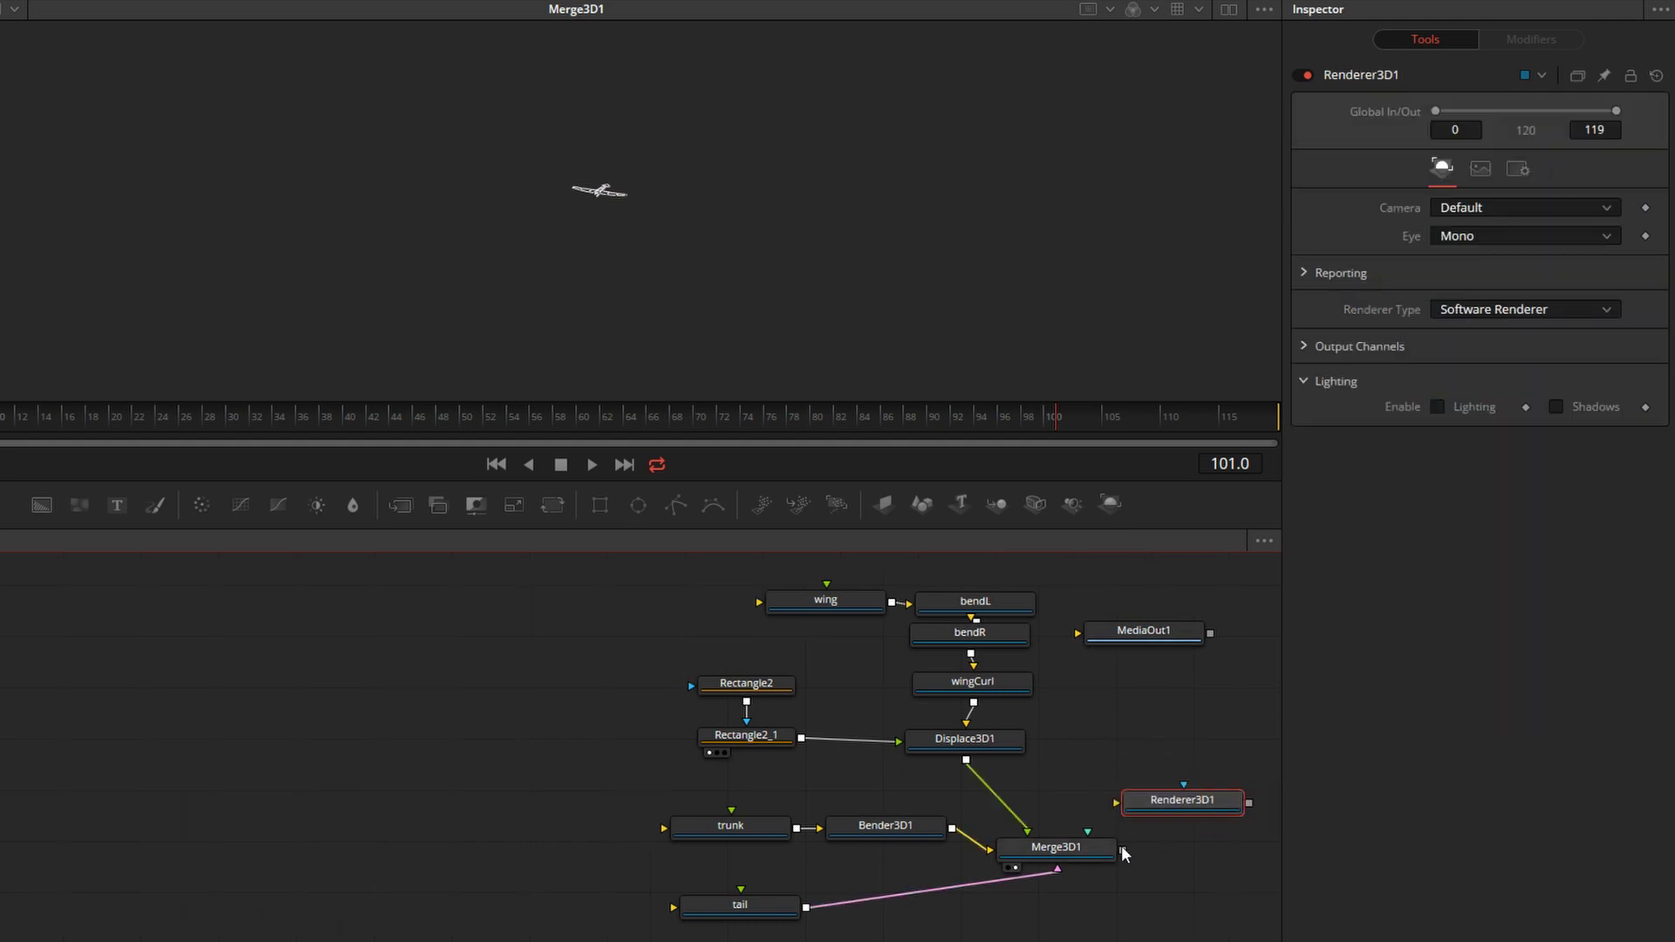
pyautogui.moveTo(1123, 852); pyautogui.dragTo(976, 218)
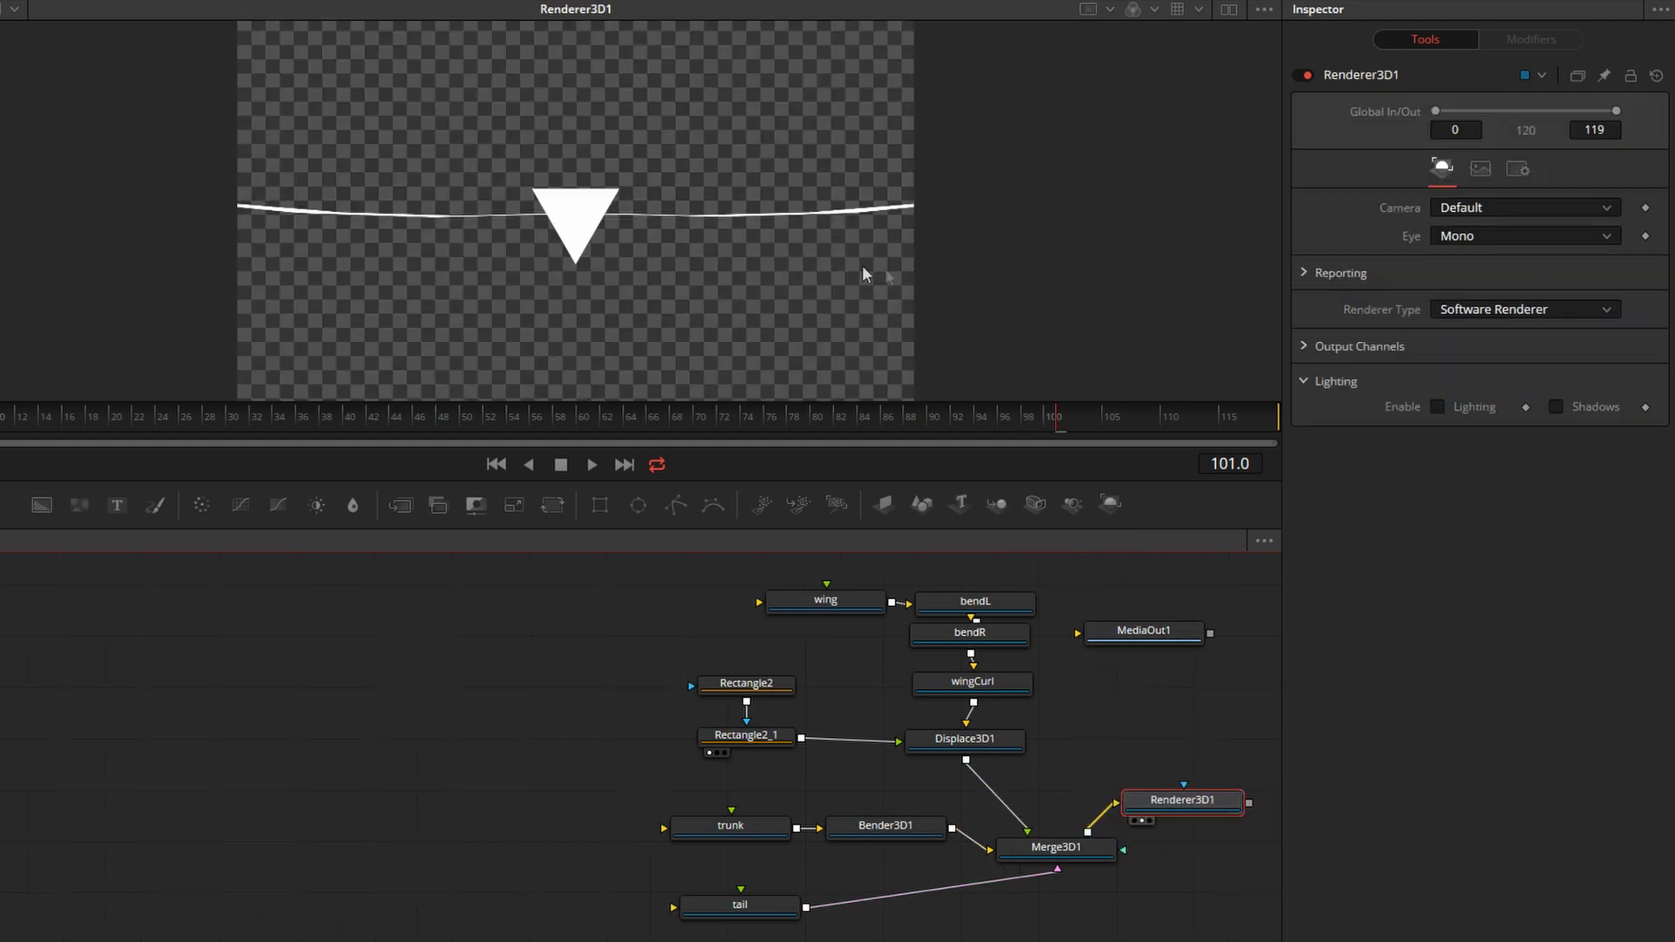
pyautogui.moveTo(1148, 807); pyautogui.dragTo(1178, 803)
# Insert a Transform 3D node between Merge3D1 and Renderer3D1 and set its Scale to 0.2
pyautogui.click(1070, 851)
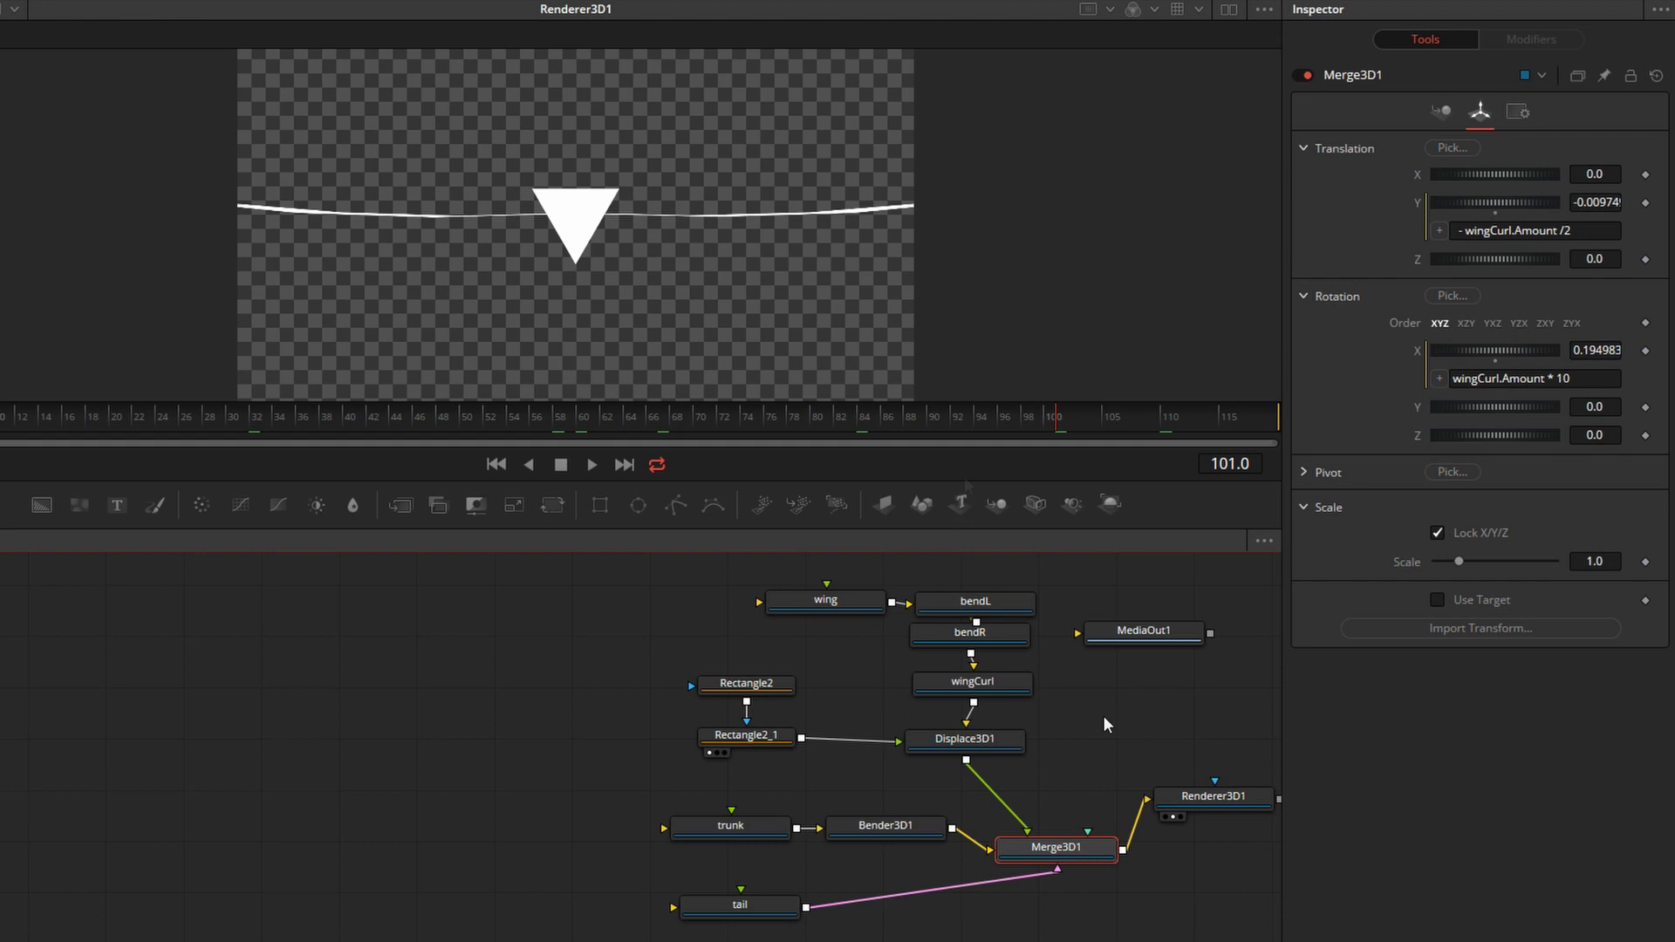
pyautogui.hotkey('ctrl', 'space')
pyautogui.write('trans')
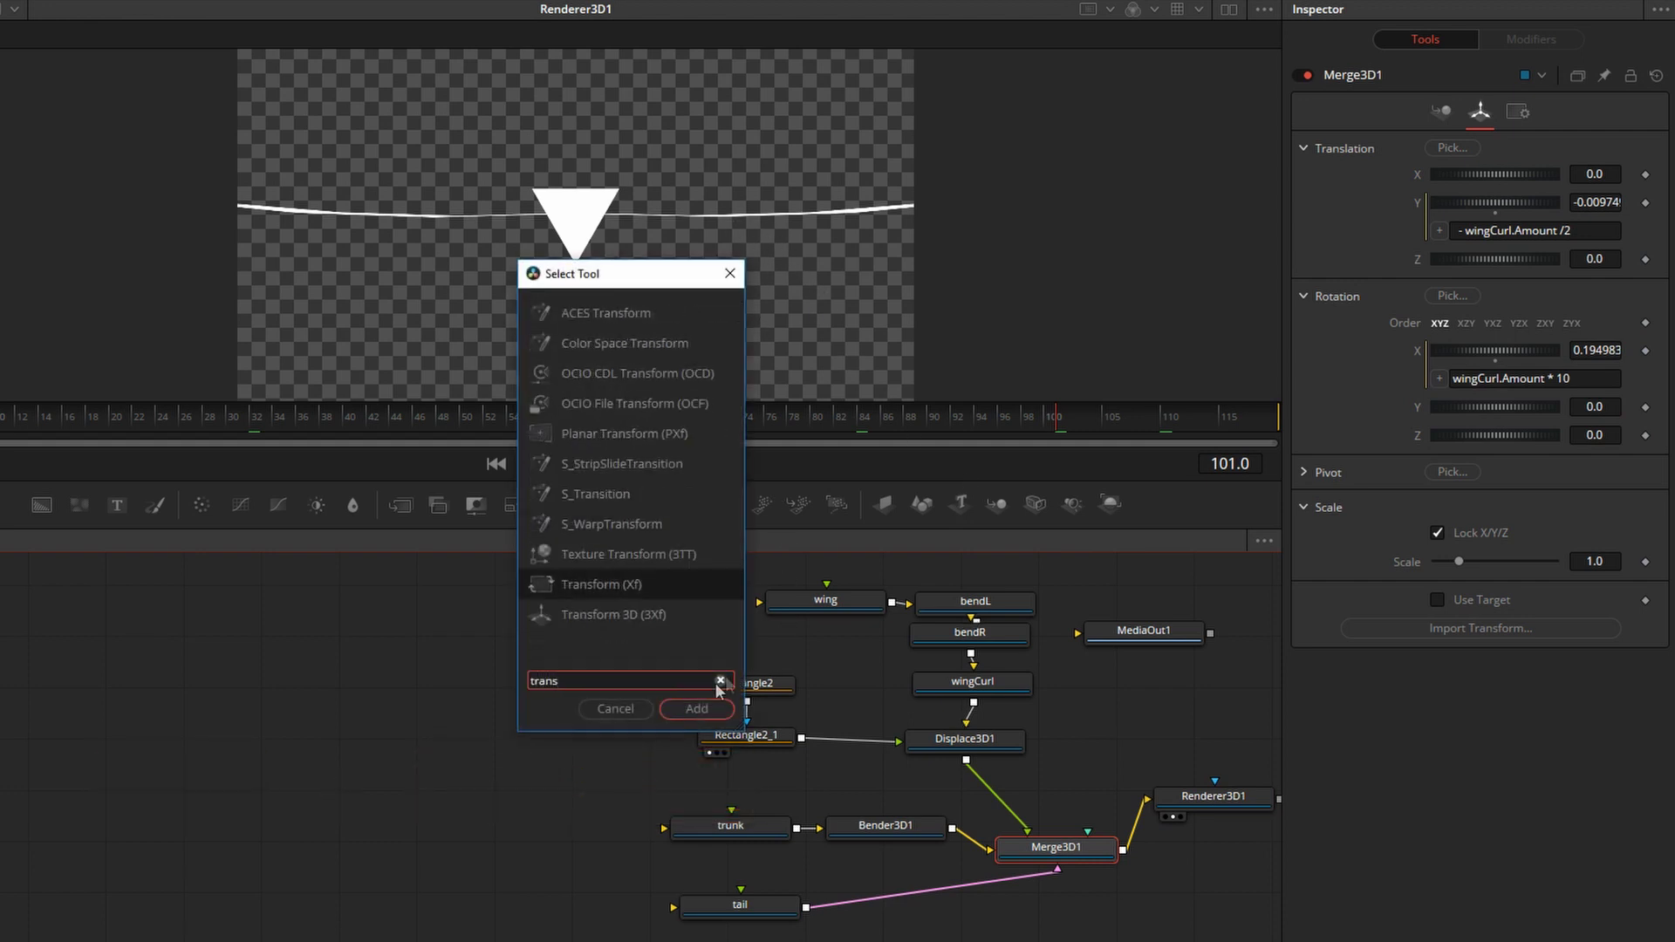
pyautogui.click(621, 617)
pyautogui.click(698, 707)
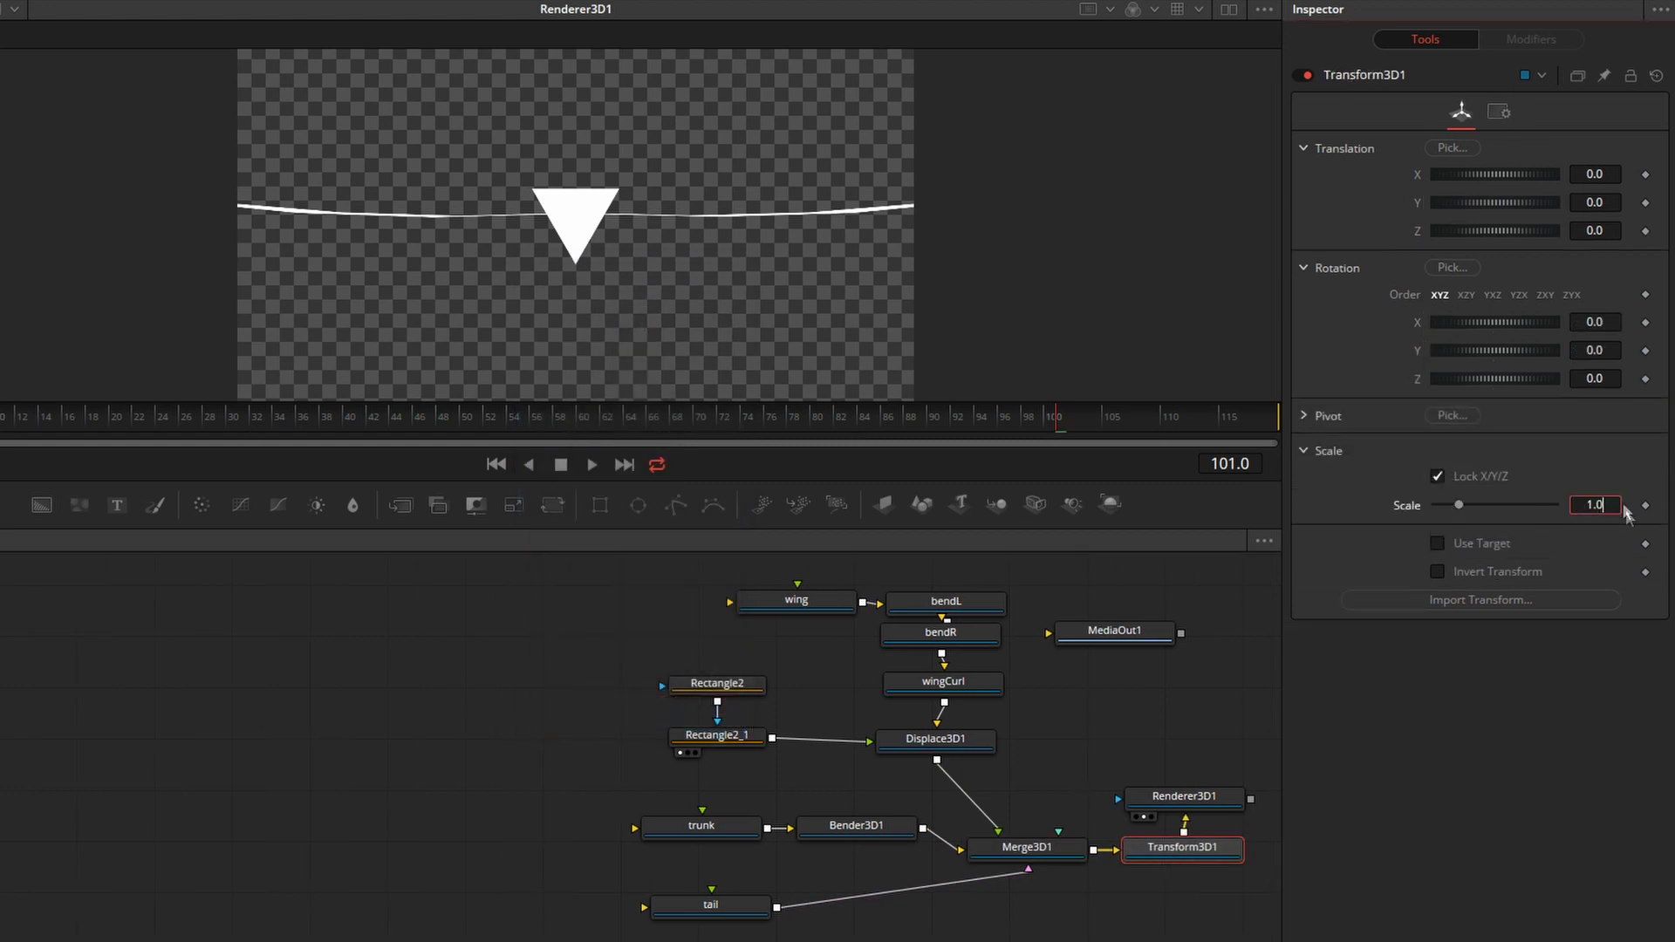
pyautogui.write('0.2')
pyautogui.press('Tab')
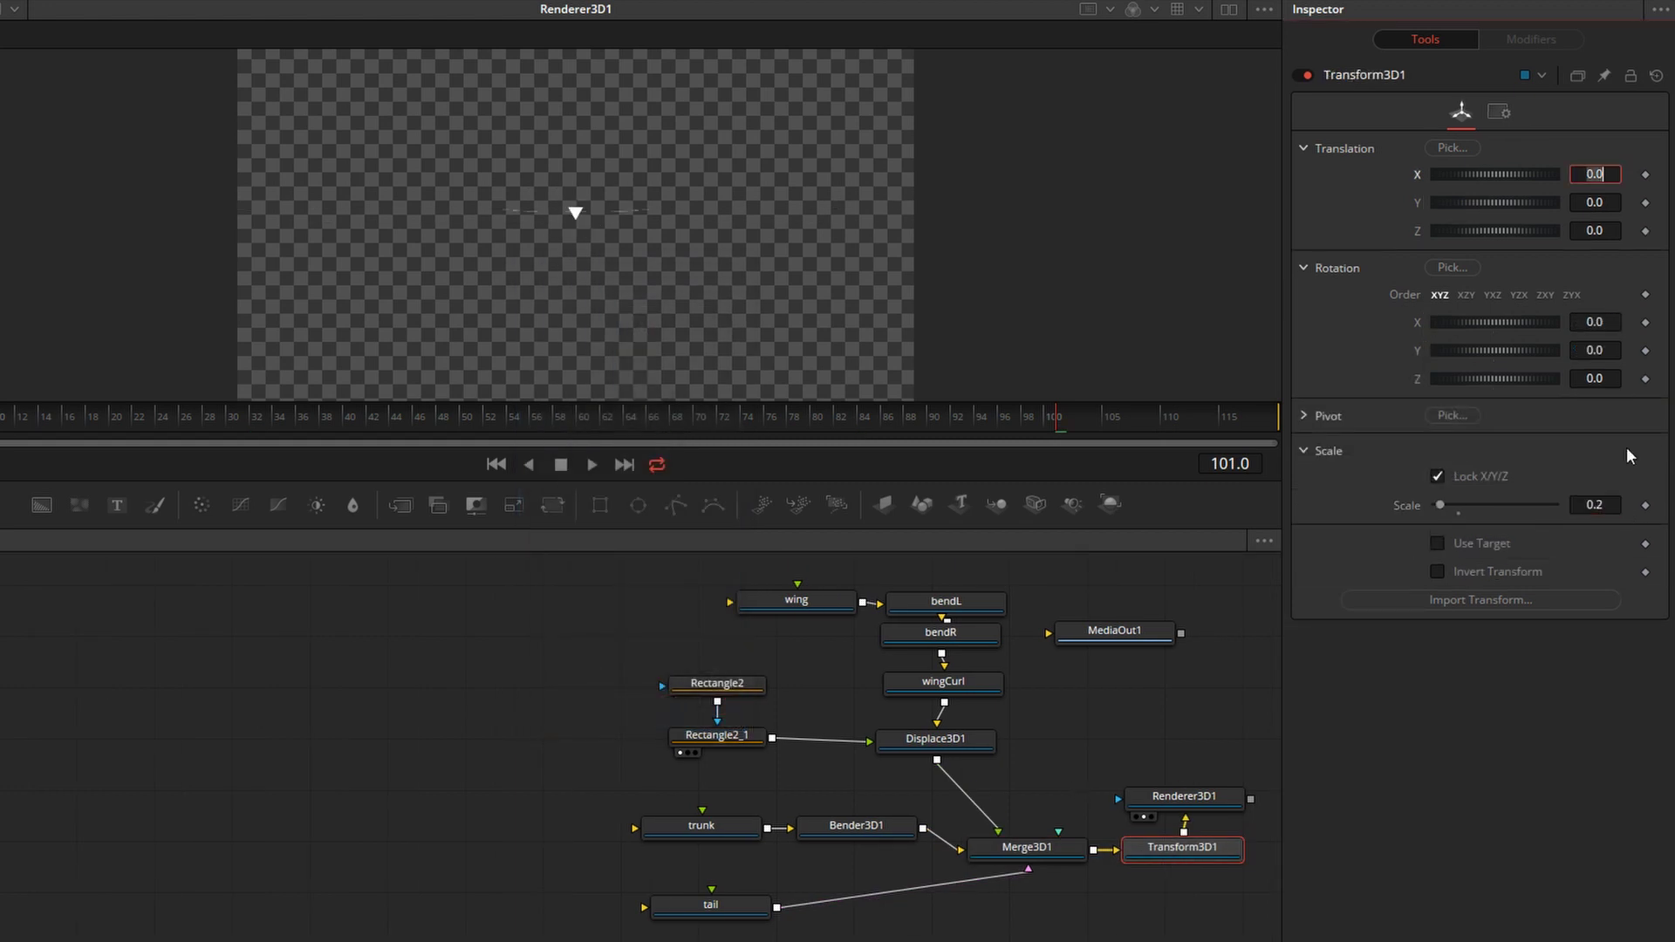
# Set Transform3D1's Y Rotation to about -36.5 and Translation to about Y 0.29, Z -3.33, and turn off the viewer's checker underlay
pyautogui.moveTo(1506, 351); pyautogui.dragTo(1507, 352)
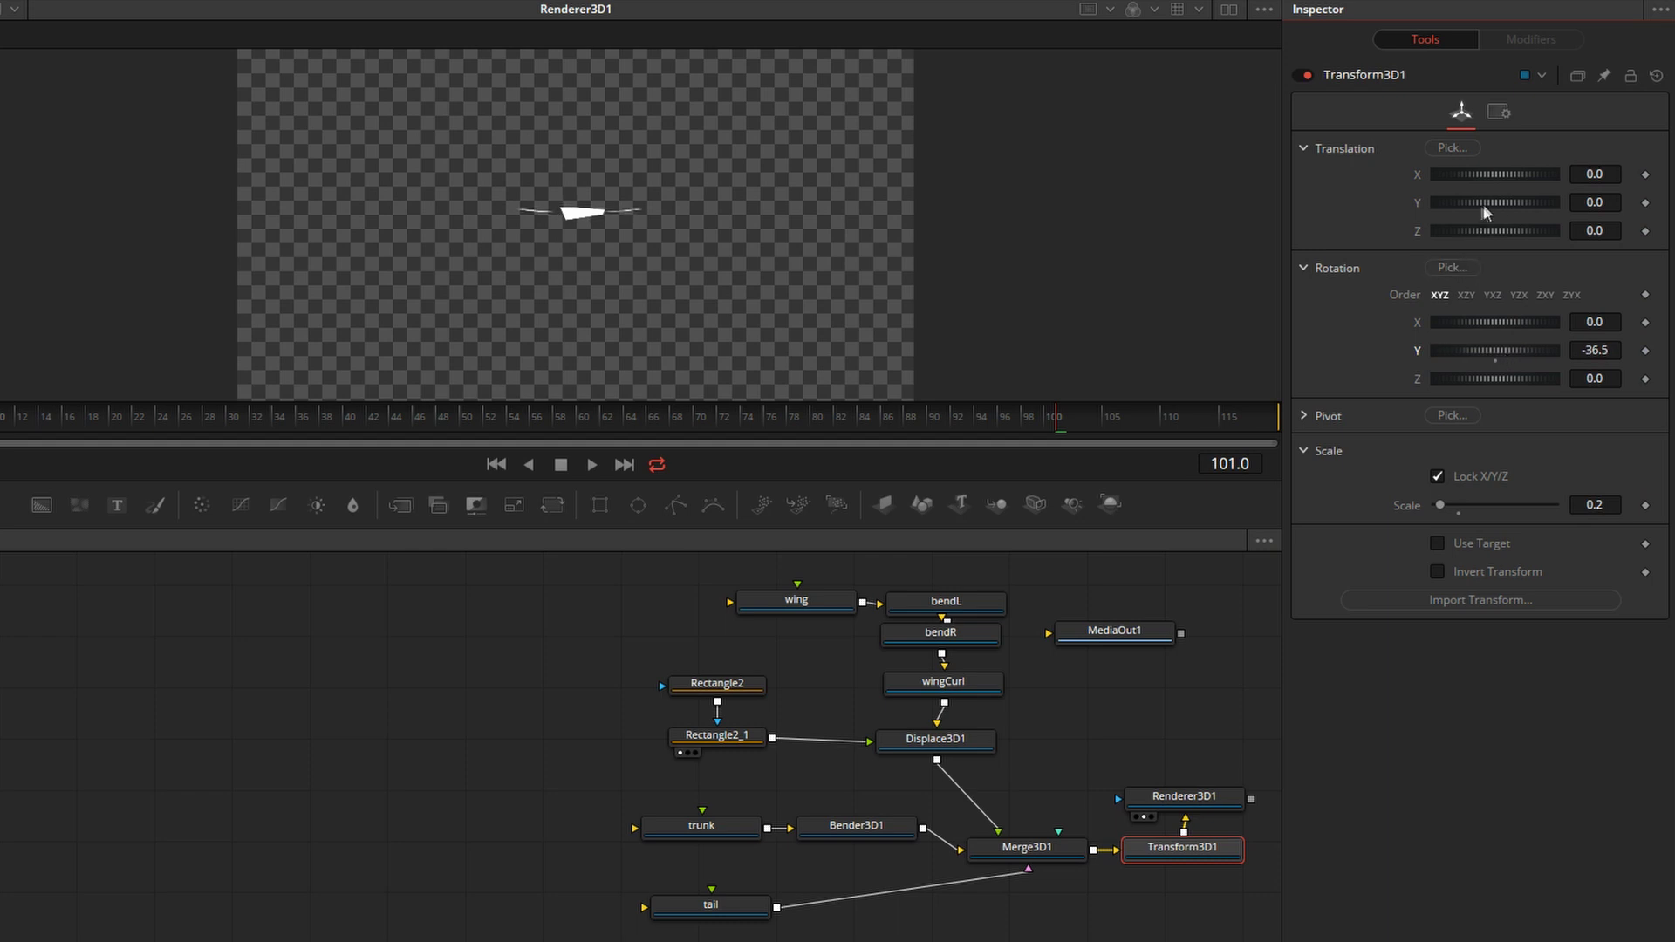
pyautogui.moveTo(1483, 204)
pyautogui.mouseDown()
pyautogui.moveTo(1475, 232)
pyautogui.moveTo(1490, 230)
pyautogui.mouseUp()
pyautogui.click(1264, 9)
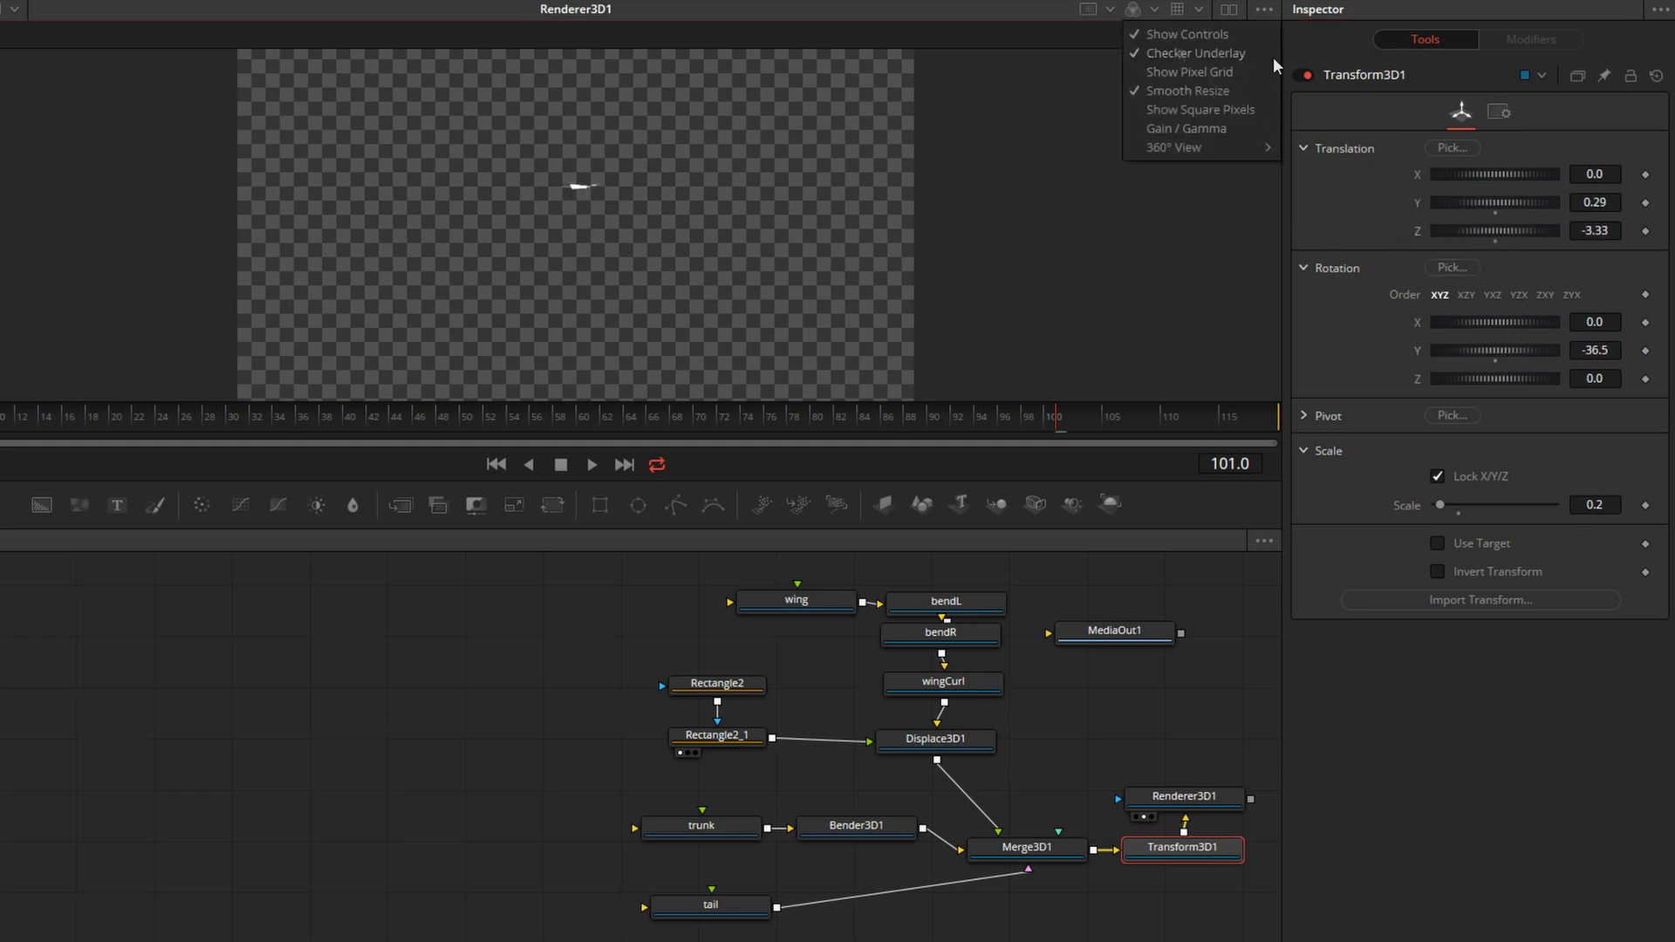
pyautogui.click(1210, 55)
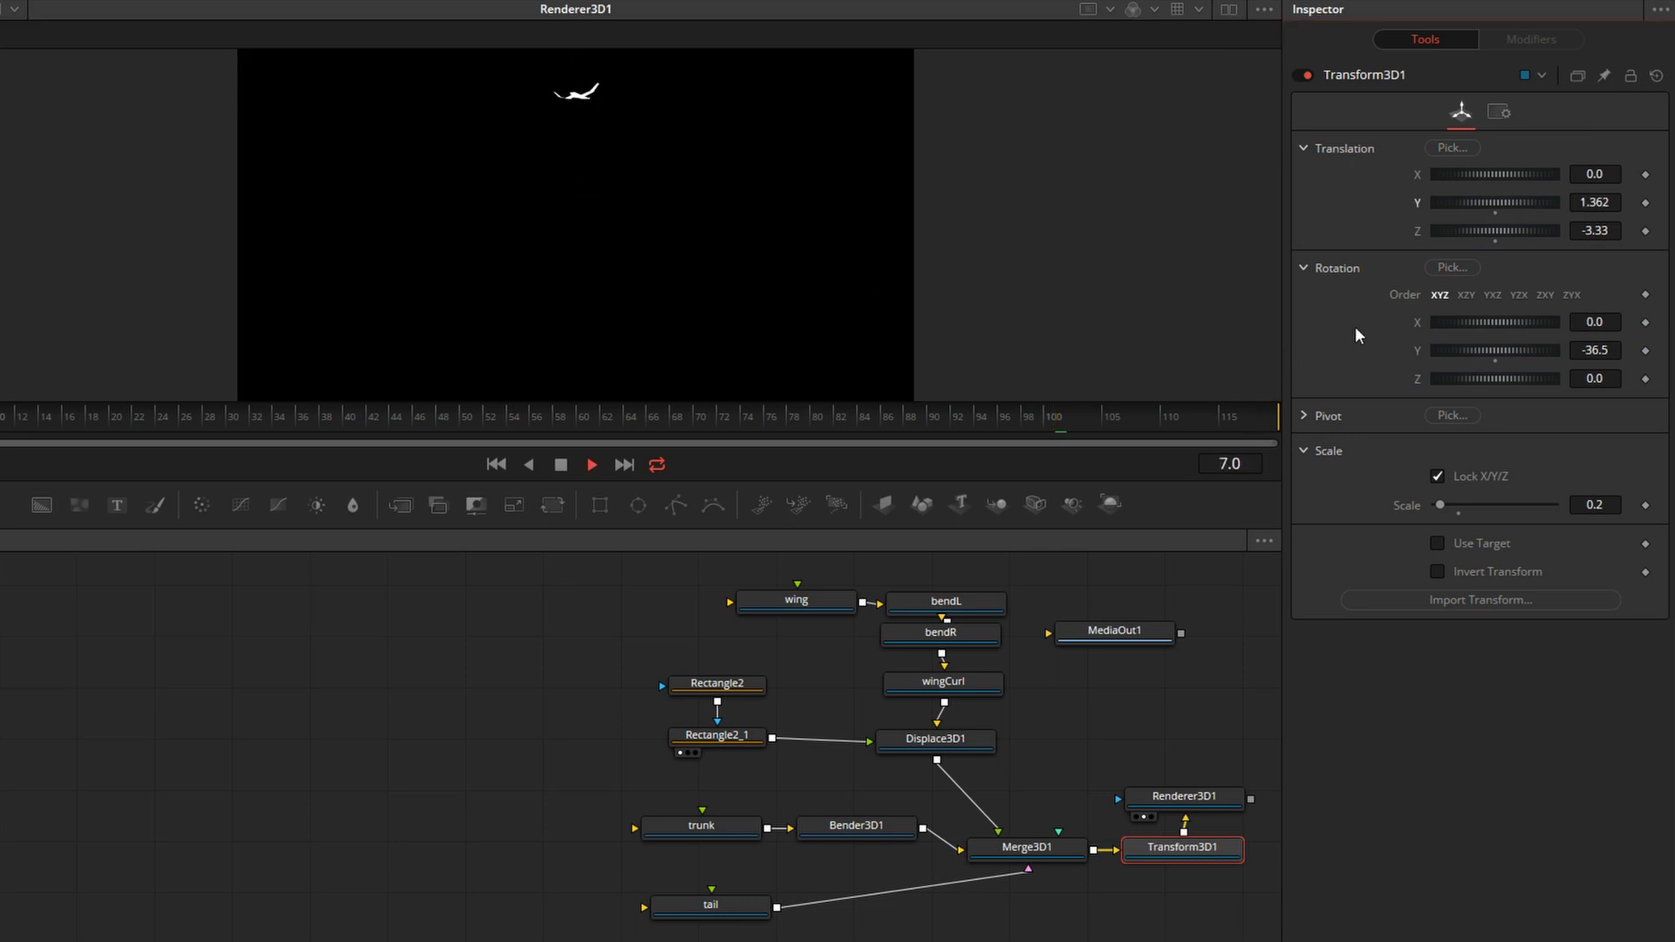